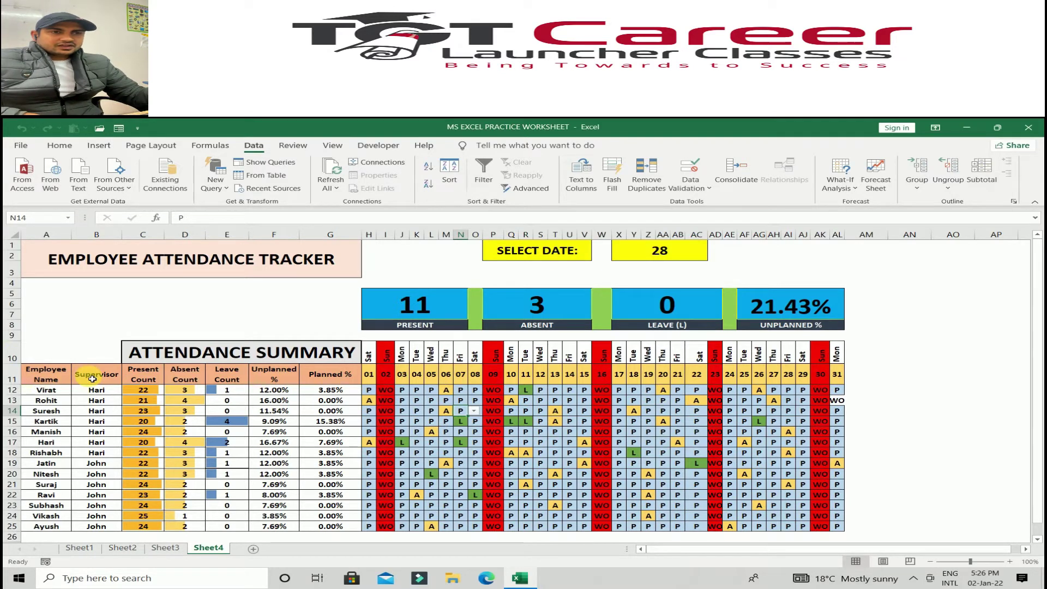
# Review Sheet4's Present, Absent, Leave, Unplanned % and Planned % columns and the Planned % formula
pyautogui.click(153, 376)
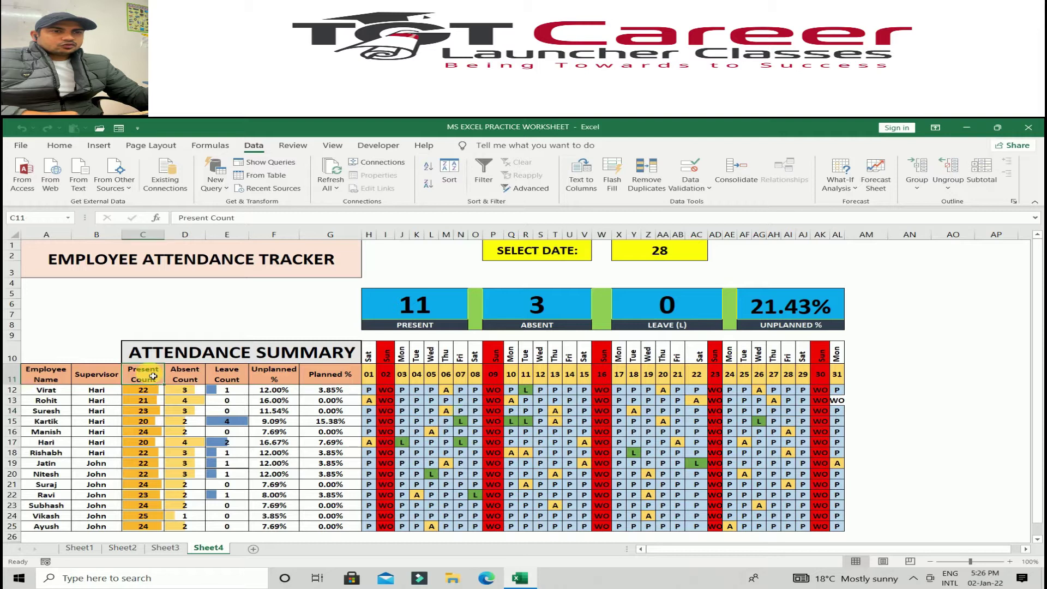
pyautogui.click(185, 375)
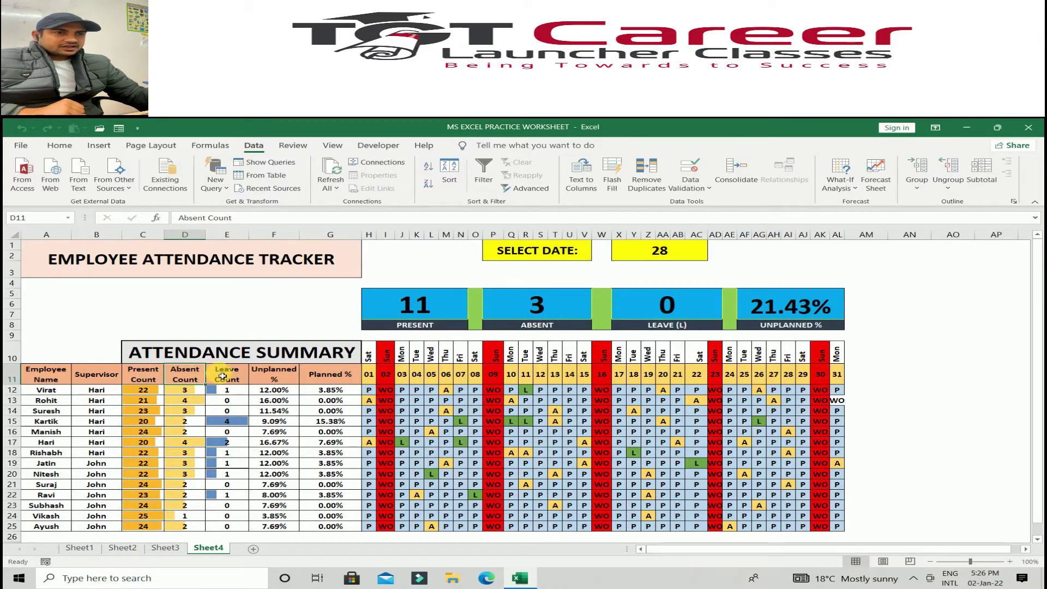
pyautogui.click(223, 376)
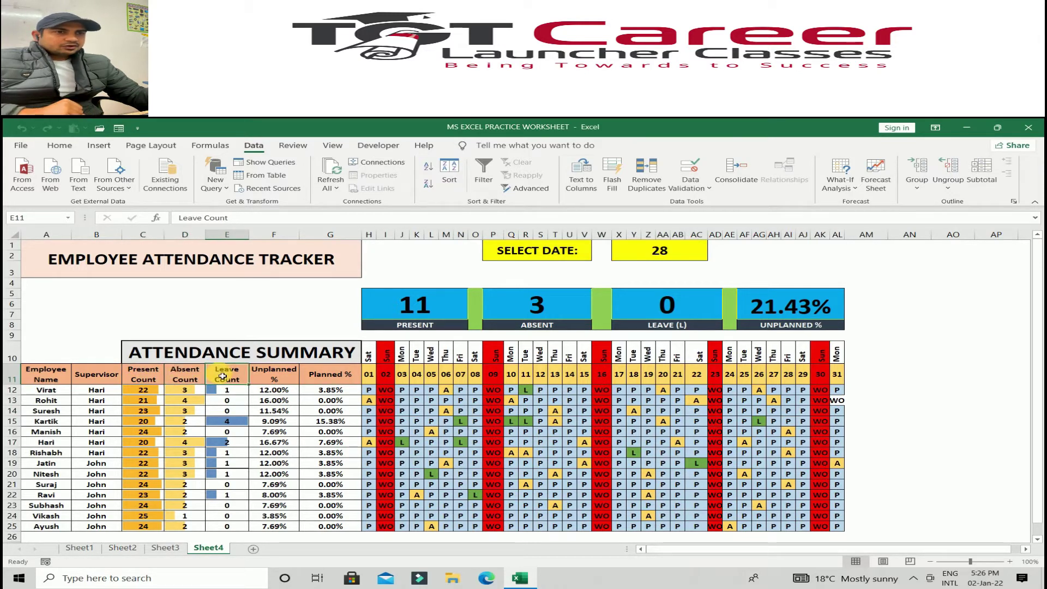
pyautogui.click(273, 378)
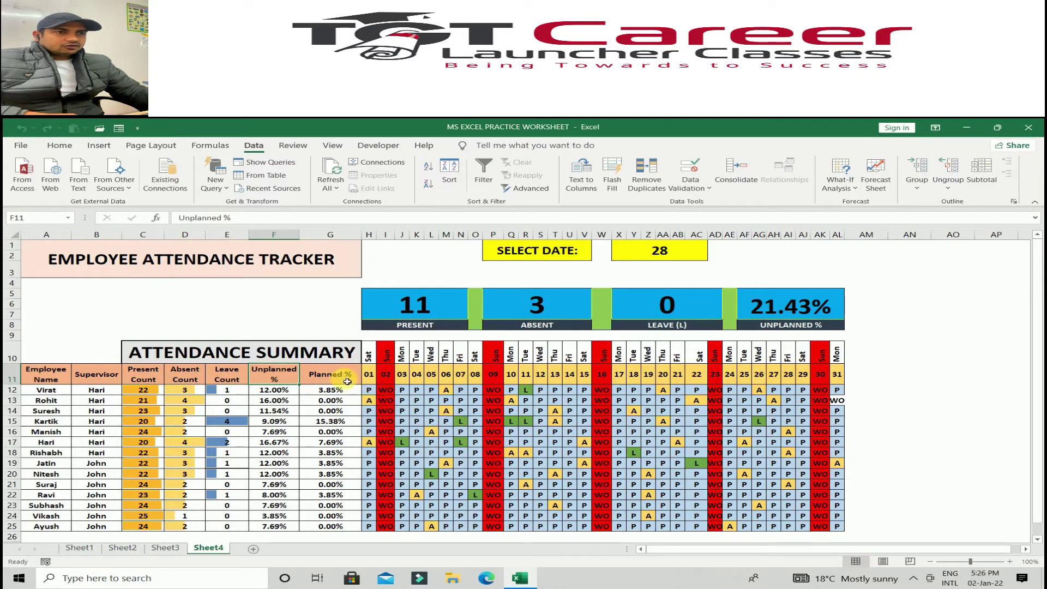
pyautogui.click(347, 381)
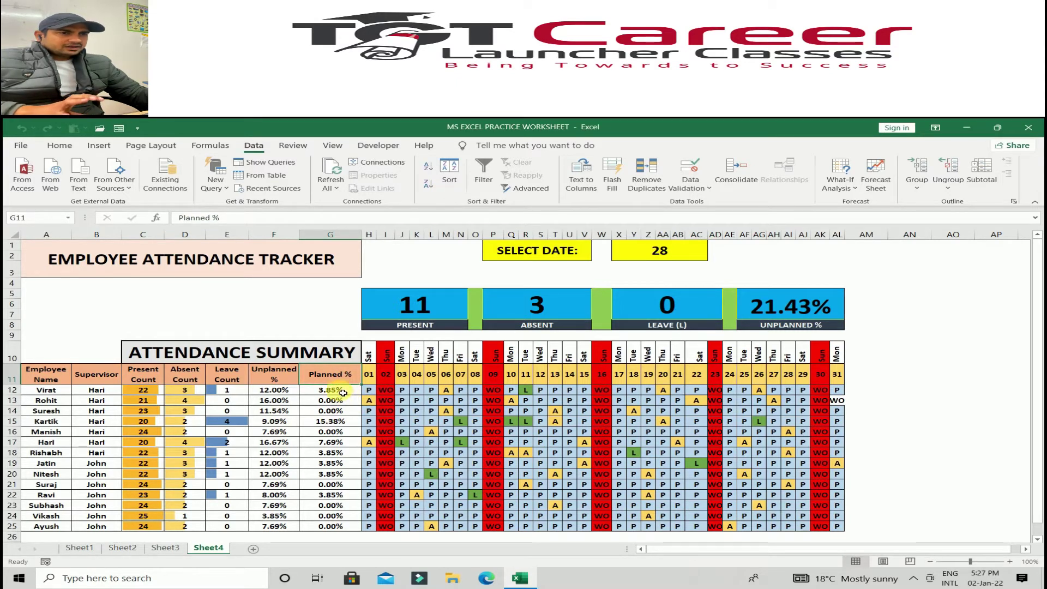
pyautogui.click(343, 392)
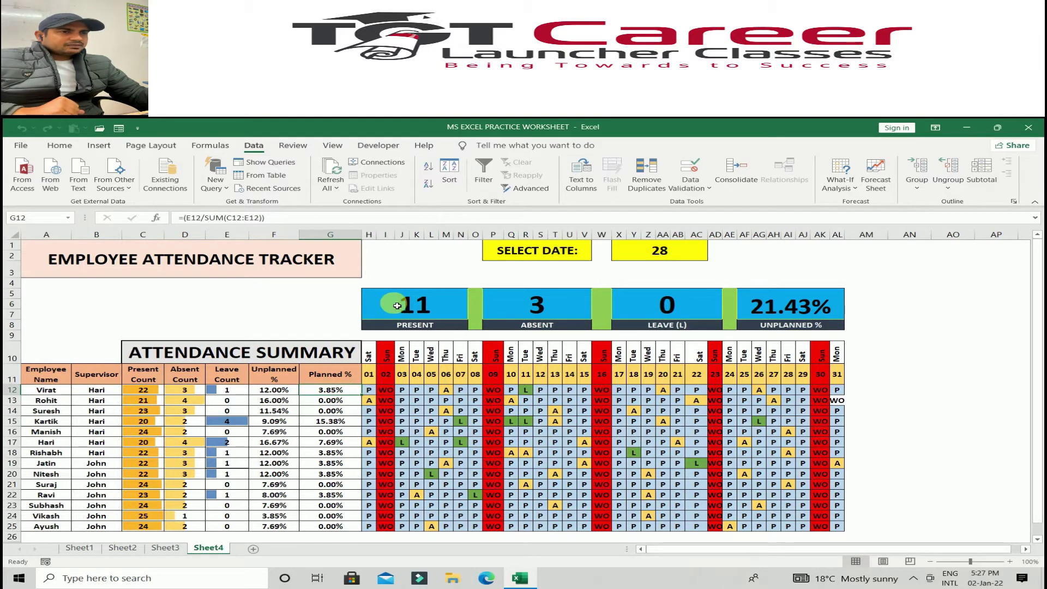
# Change the tracker's selected date to 26, then to 25, from the date dropdown
pyautogui.click(663, 256)
pyautogui.click(715, 246)
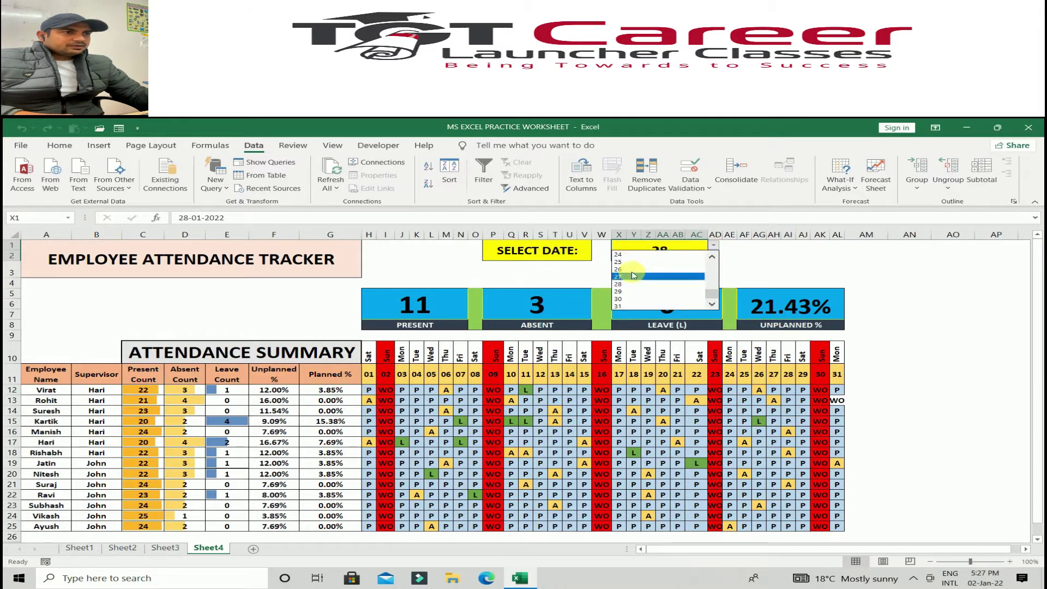
pyautogui.click(652, 273)
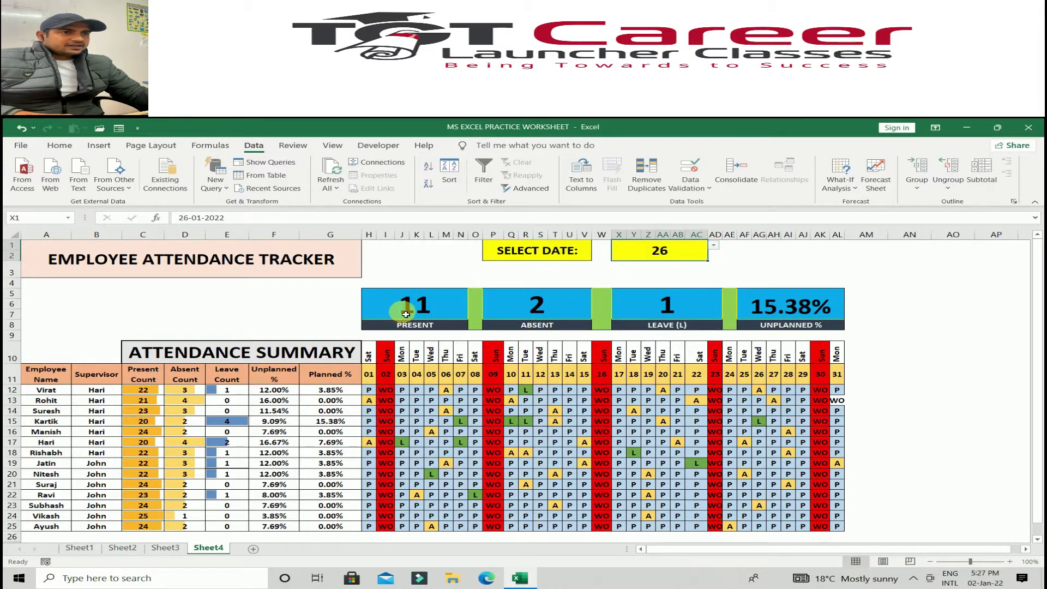
pyautogui.click(715, 246)
pyautogui.click(668, 256)
pyautogui.click(714, 246)
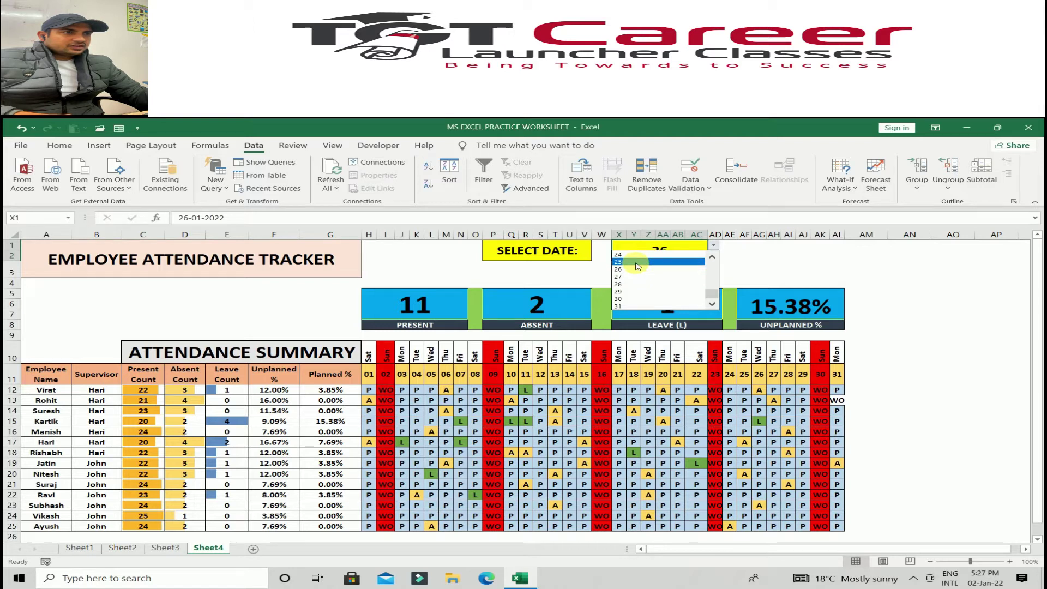
pyautogui.click(637, 263)
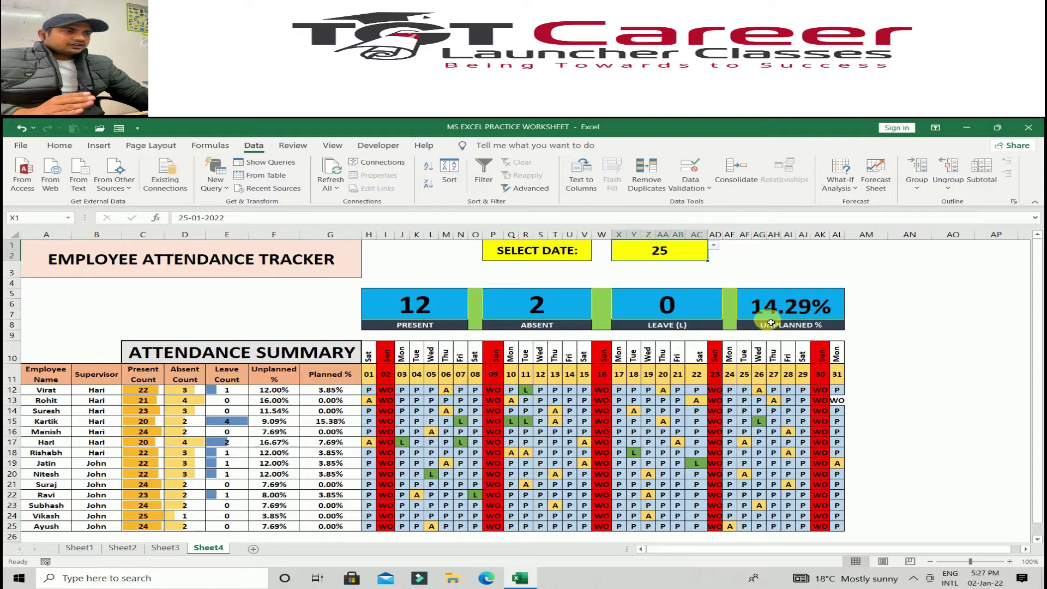
# Set the tracker's date to 29 and add a new blank Sheet6
pyautogui.click(713, 246)
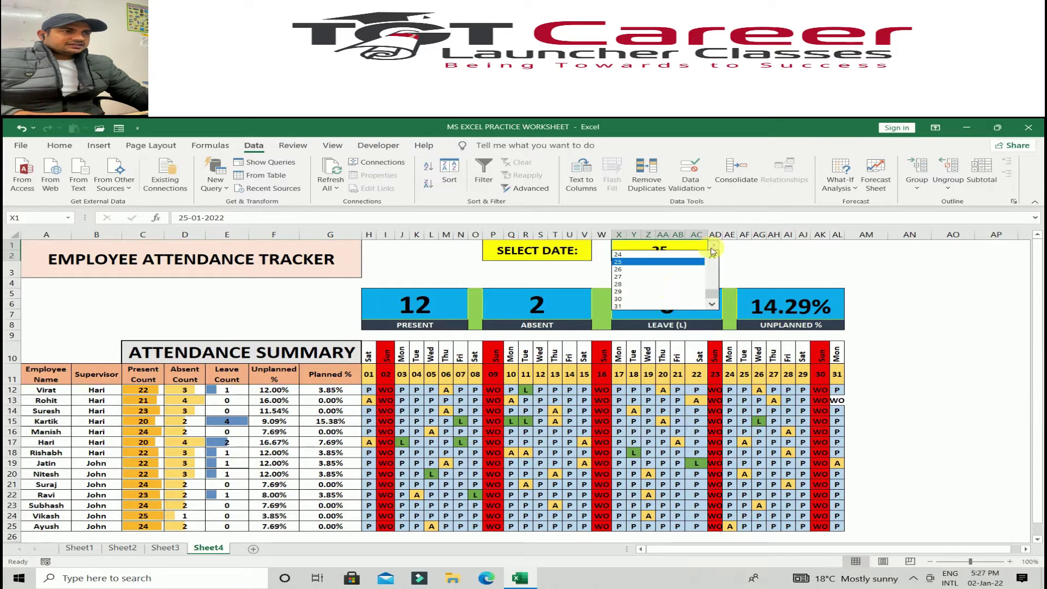
pyautogui.click(649, 293)
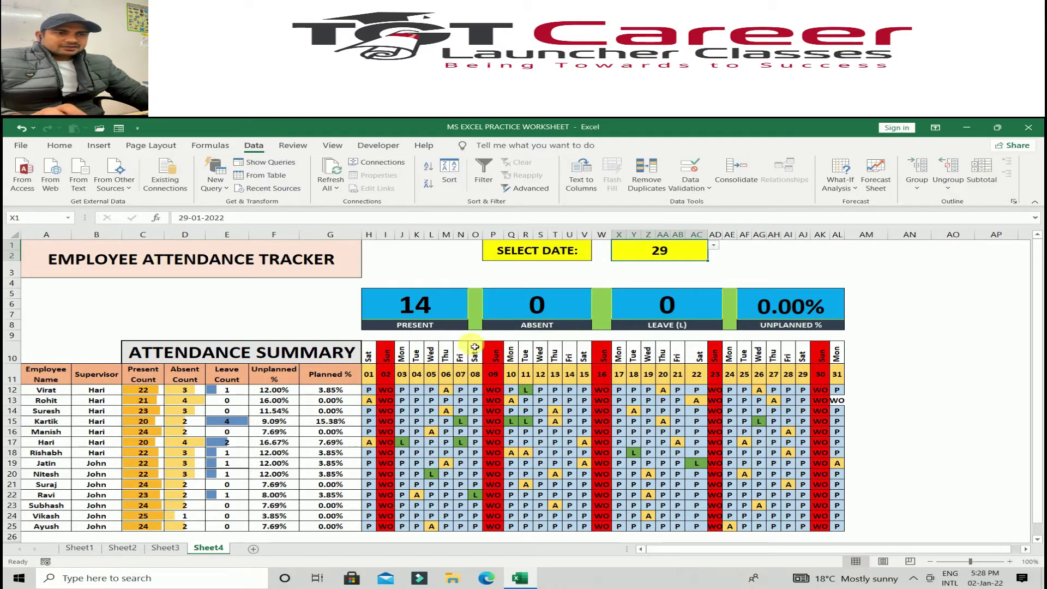
pyautogui.click(253, 549)
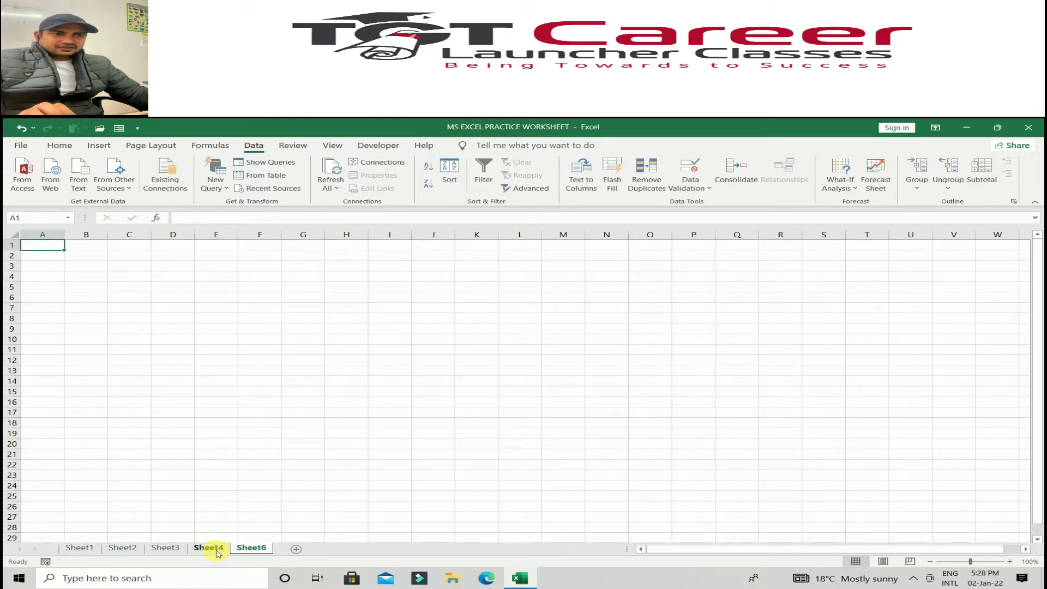
# Enter the headers Employee Name, Supervisor and Prsent Count in A11:C11 on Sheet6
pyautogui.click(217, 551)
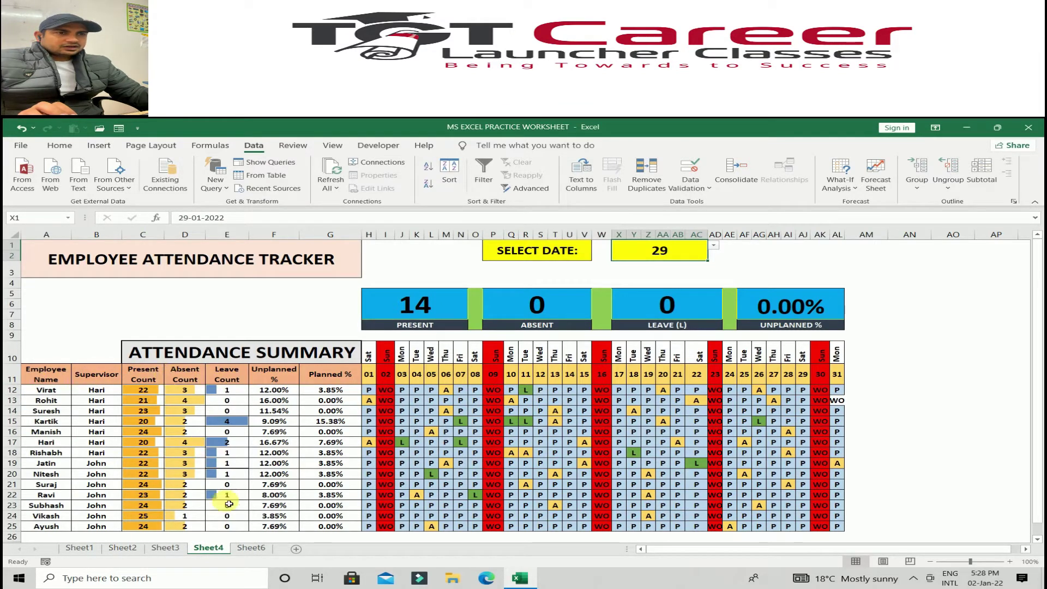
pyautogui.click(249, 550)
pyautogui.click(47, 350)
pyautogui.write('eMPLOYEE')
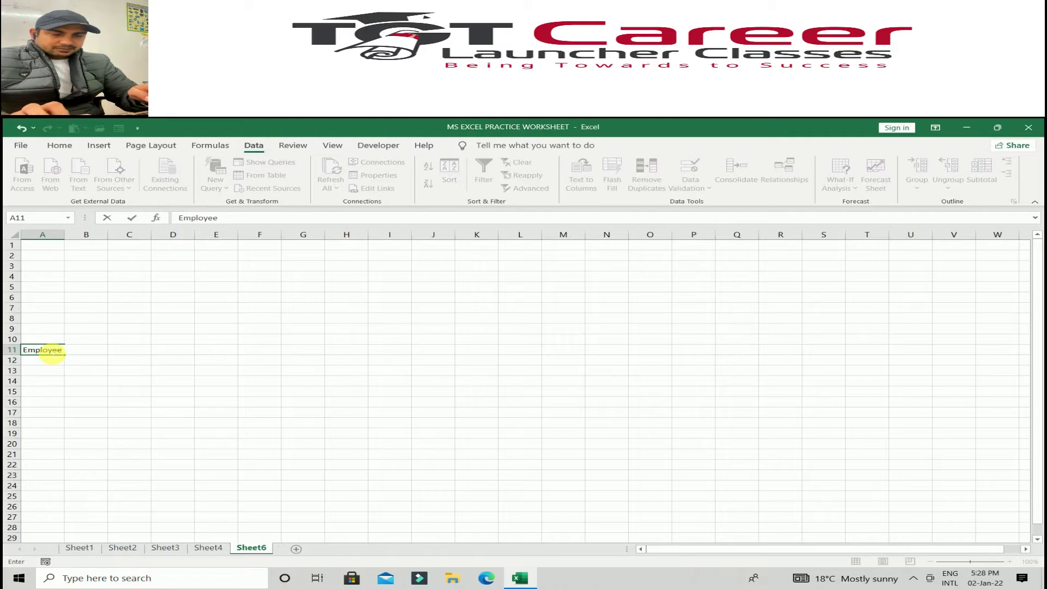
pyautogui.press('Tab')
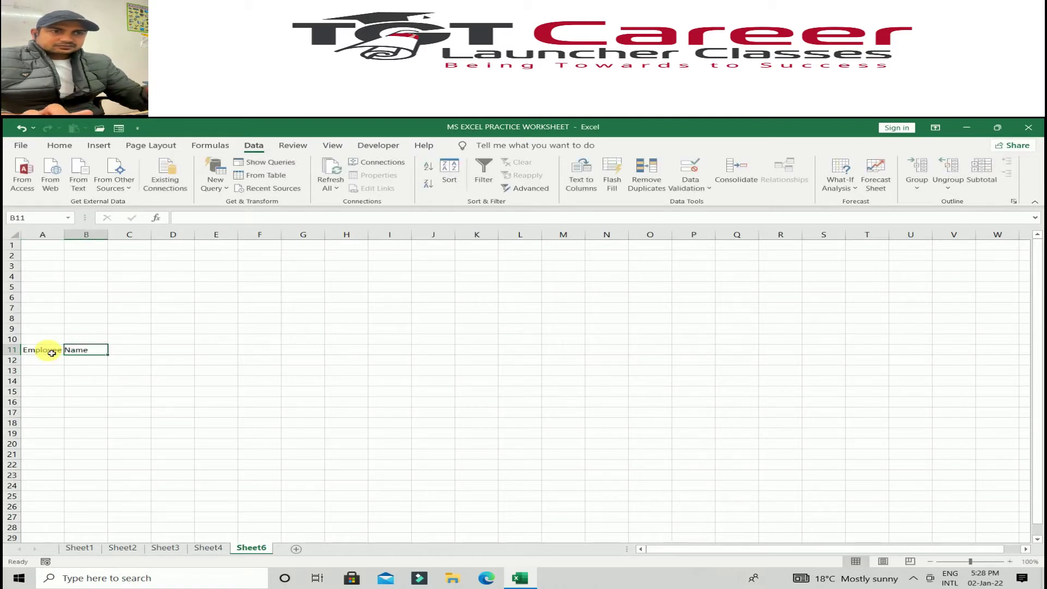
pyautogui.write('Supervisor')
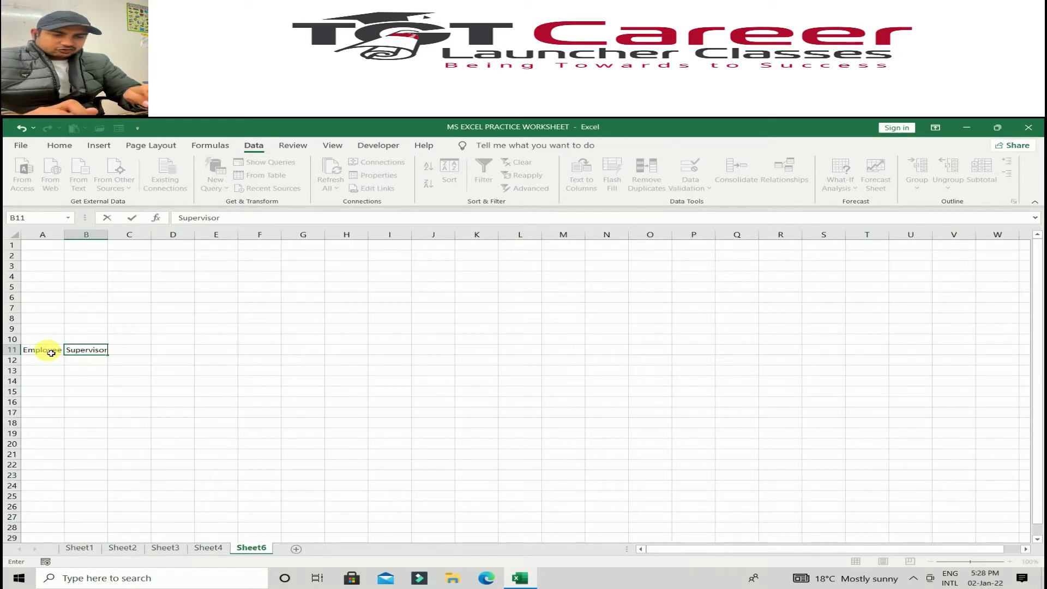
pyautogui.press('Tab')
pyautogui.write('P')
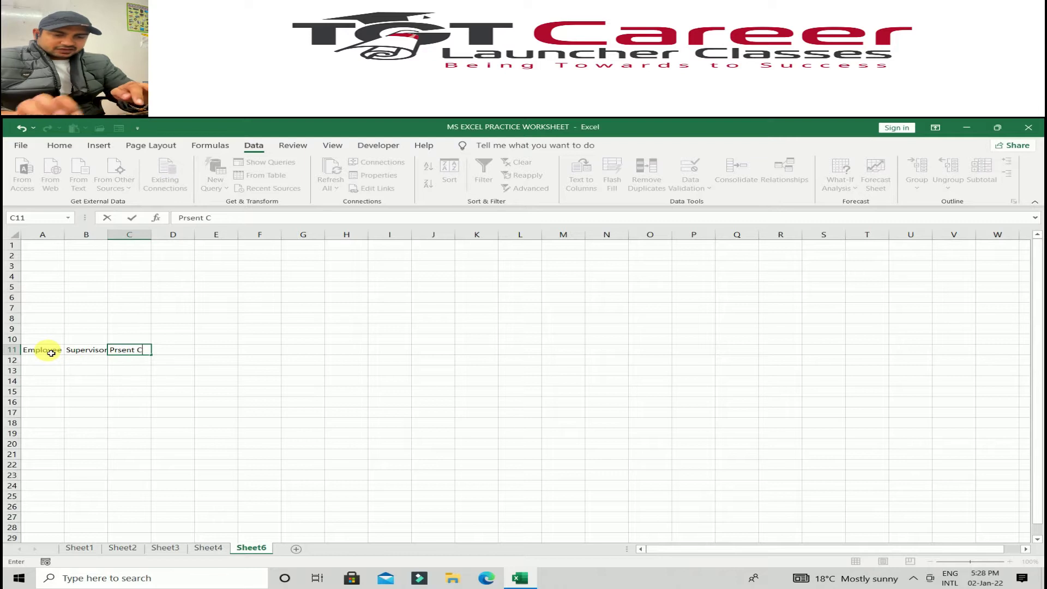
pyautogui.press('Tab')
# Add the headers Absent Count, Leave Count, Unplanned % and Planned % in D11:G11
pyautogui.write('A')
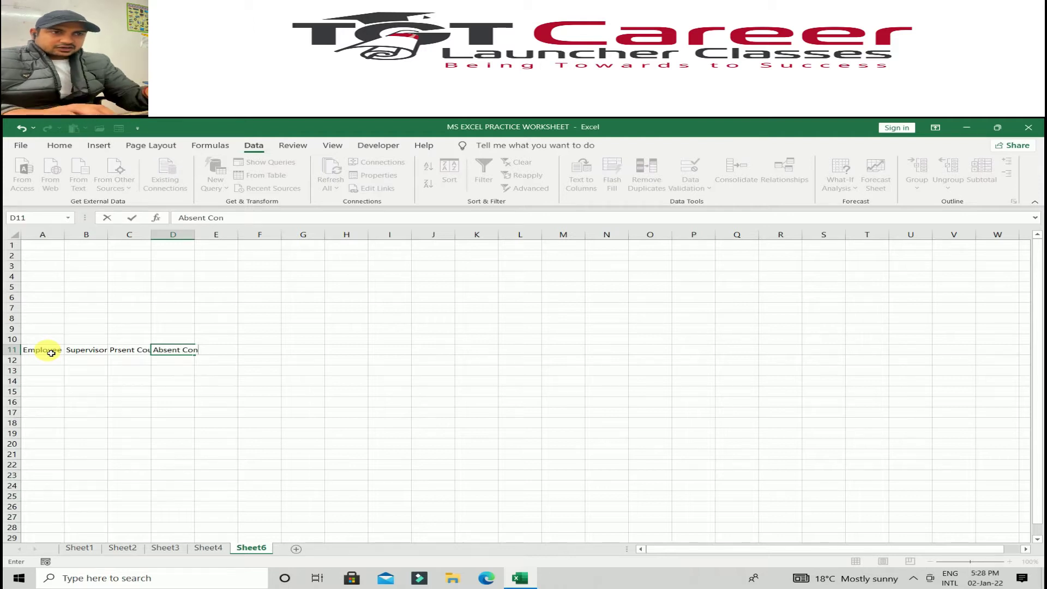
pyautogui.press('Tab')
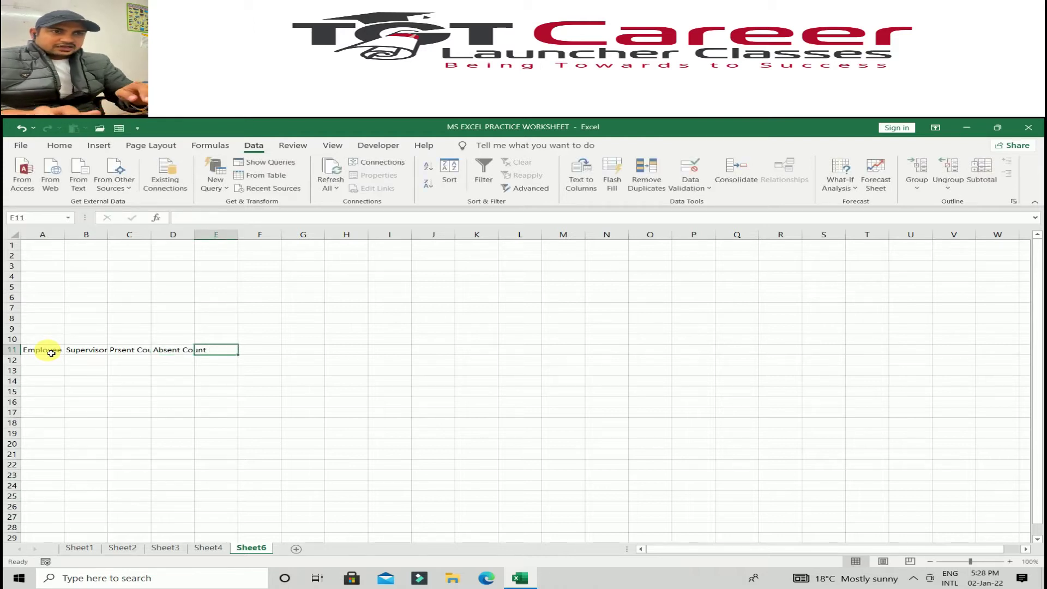
pyautogui.write('Leave Count')
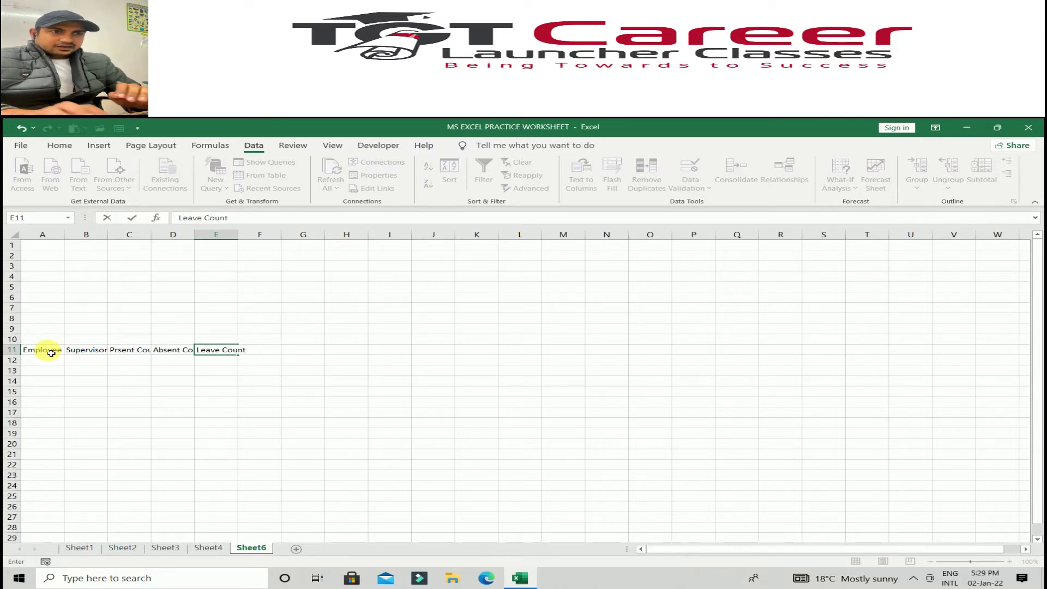
pyautogui.press('Tab')
pyautogui.write('Un')
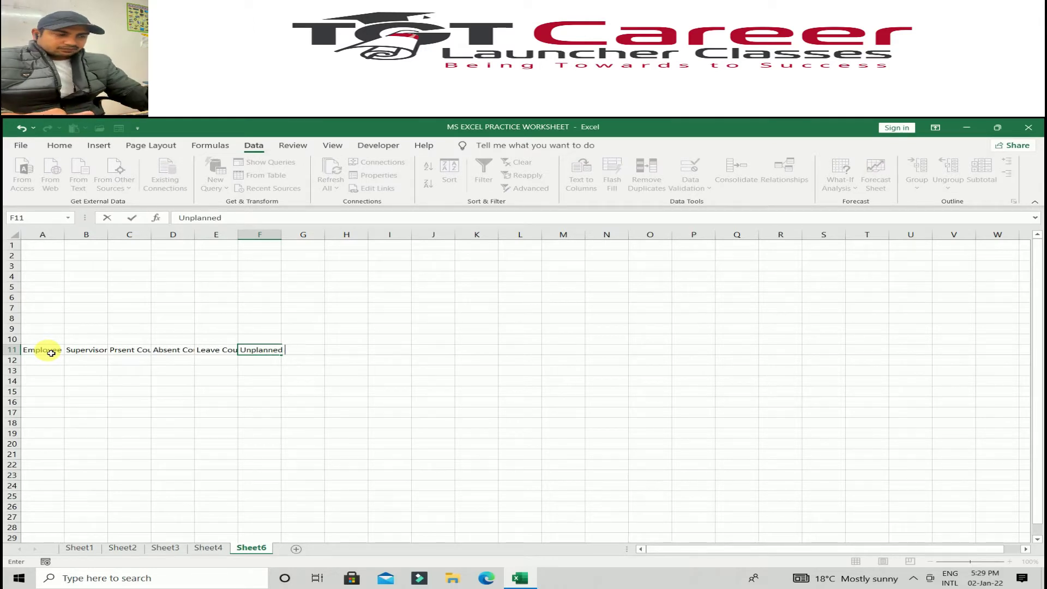
pyautogui.press('Tab')
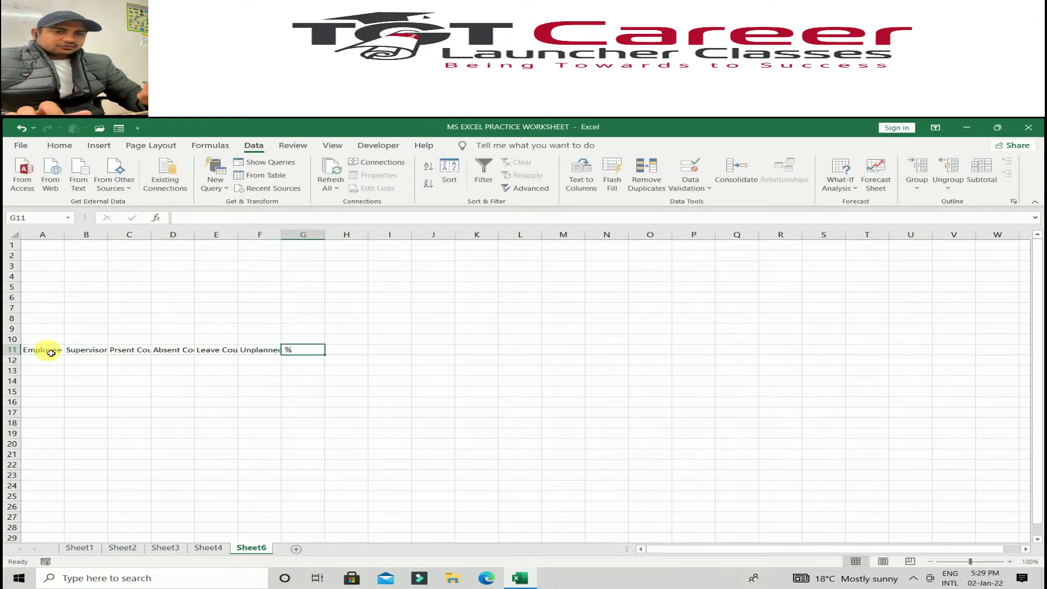
pyautogui.write('Planned')
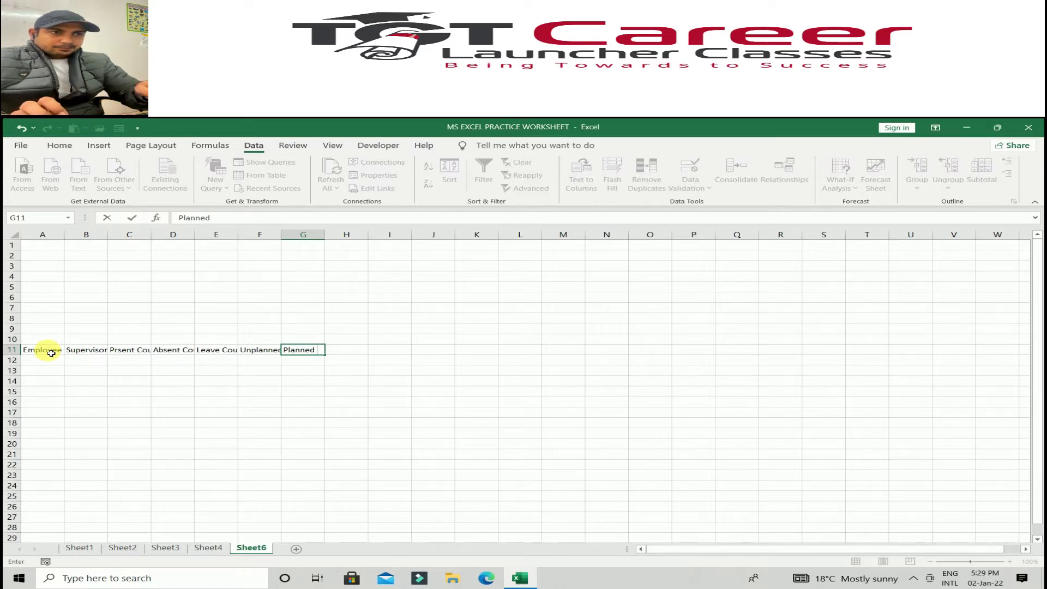
pyautogui.write('%')
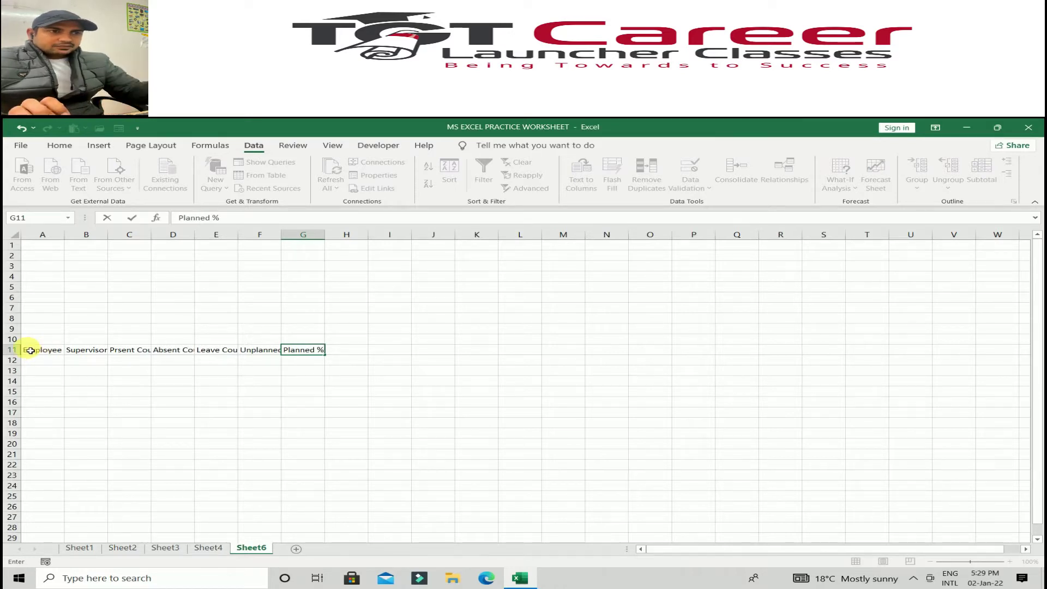
pyautogui.click(104, 414)
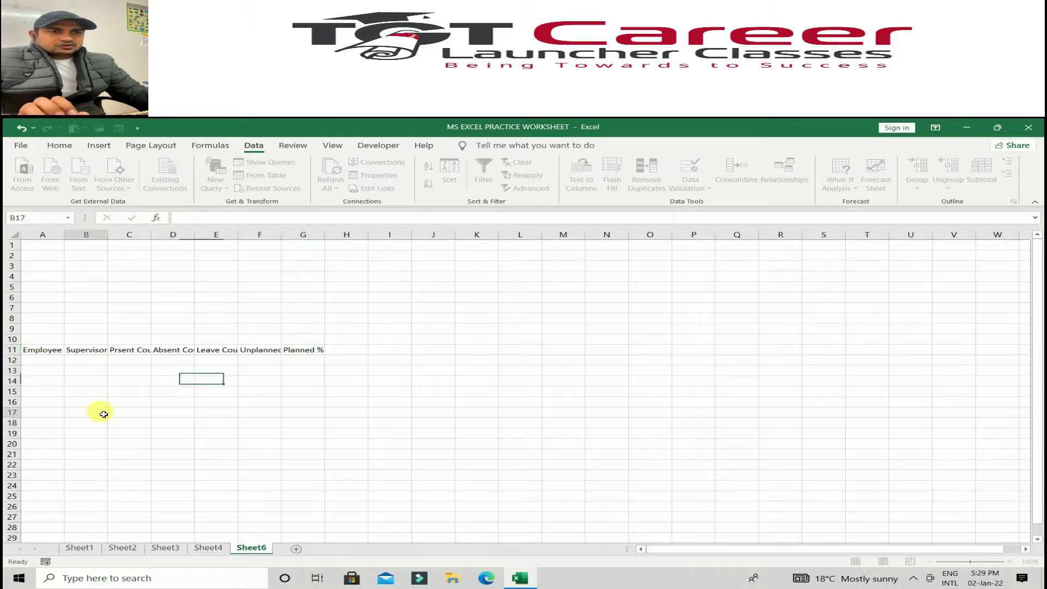
# Wrap the A11:G11 header text and widen columns B and F to fit Supervisor and Unplanned %
pyautogui.click(208, 547)
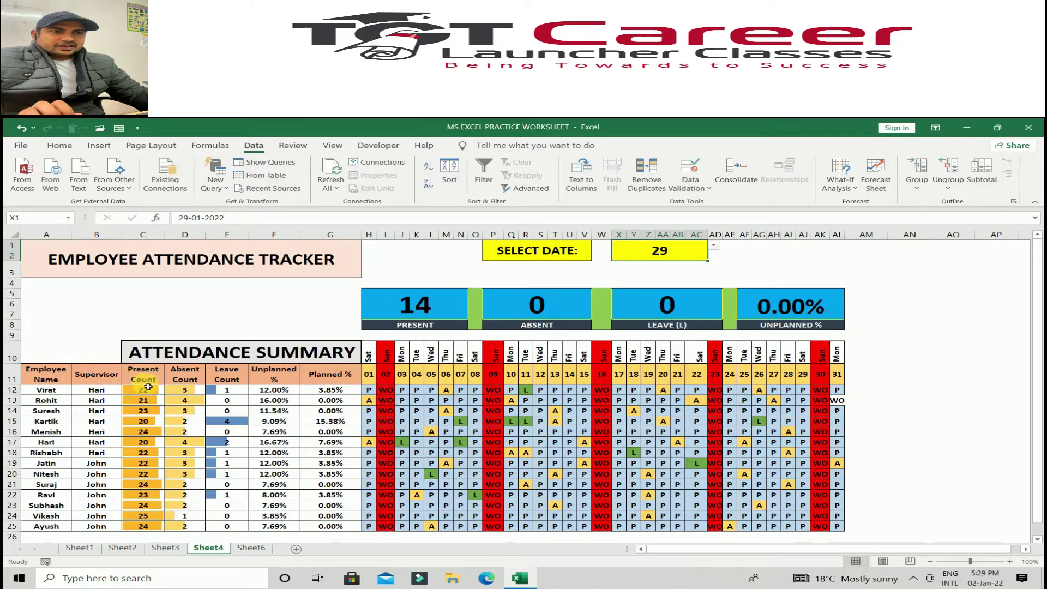
pyautogui.click(243, 548)
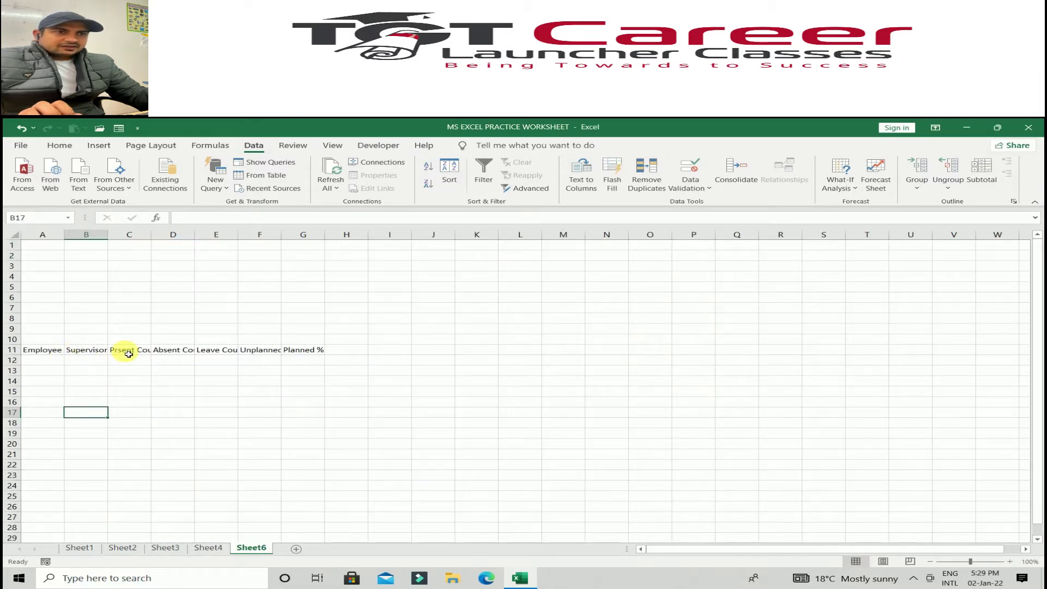
pyautogui.click(59, 146)
pyautogui.moveTo(43, 355); pyautogui.dragTo(301, 350)
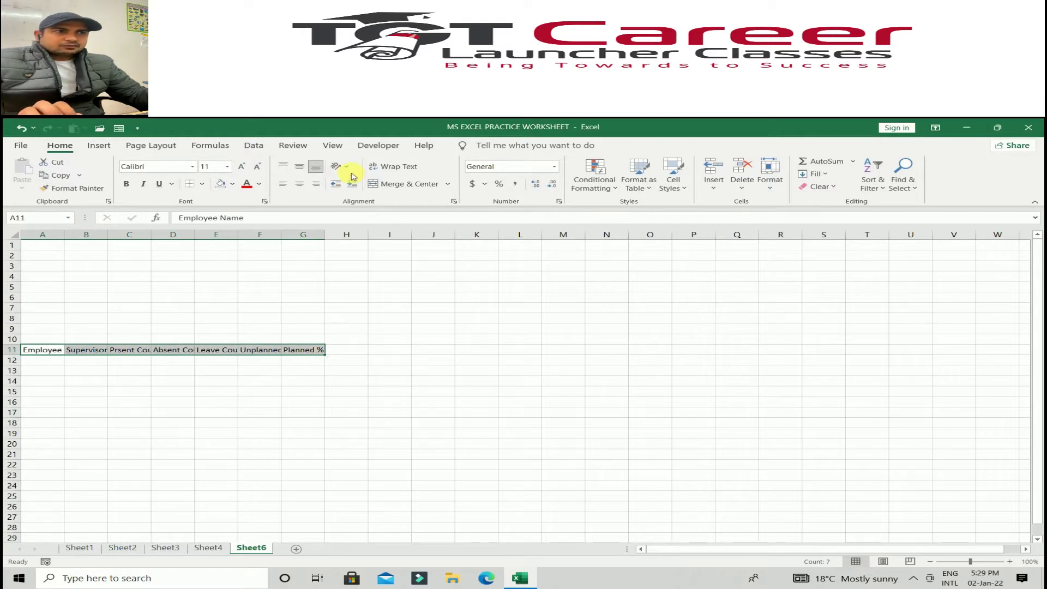
pyautogui.click(385, 168)
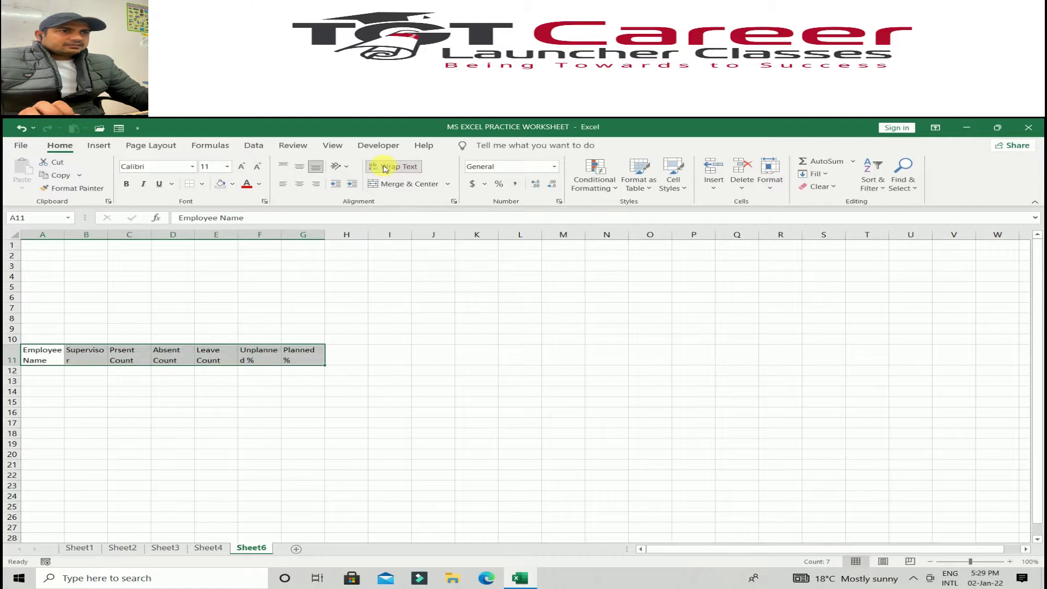
pyautogui.moveTo(115, 236); pyautogui.dragTo(121, 236)
pyautogui.click(143, 358)
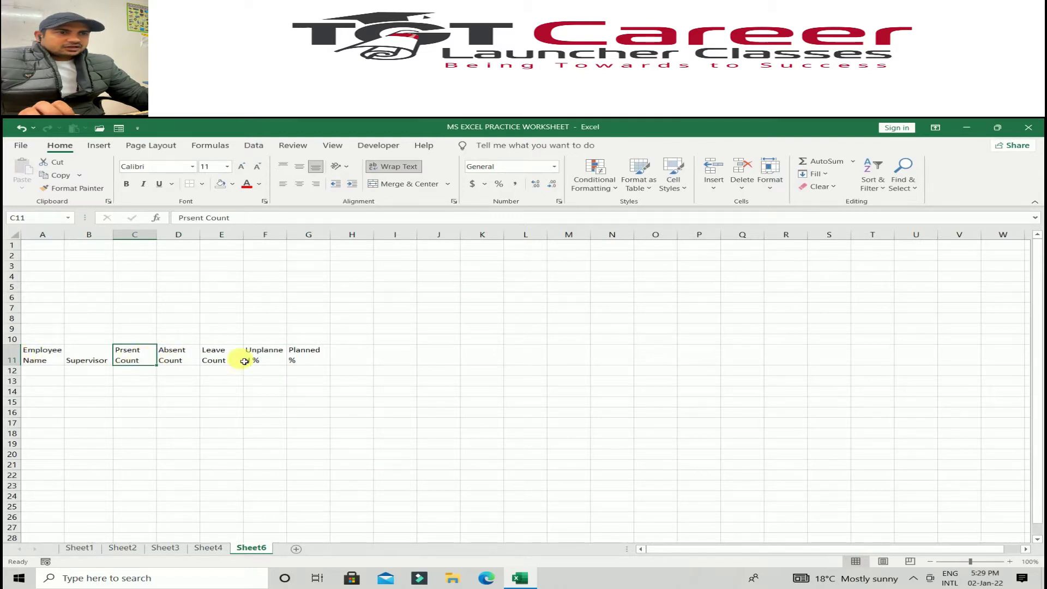
pyautogui.moveTo(292, 238); pyautogui.dragTo(343, 236)
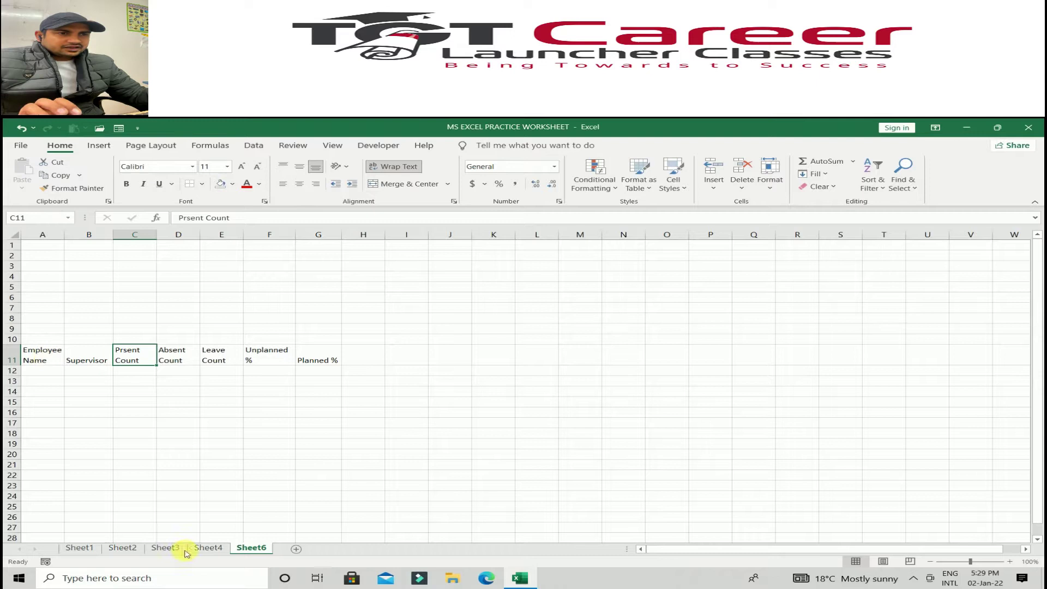
# Middle-align the header row A11:G11, Employee Name through Planned %
pyautogui.click(208, 548)
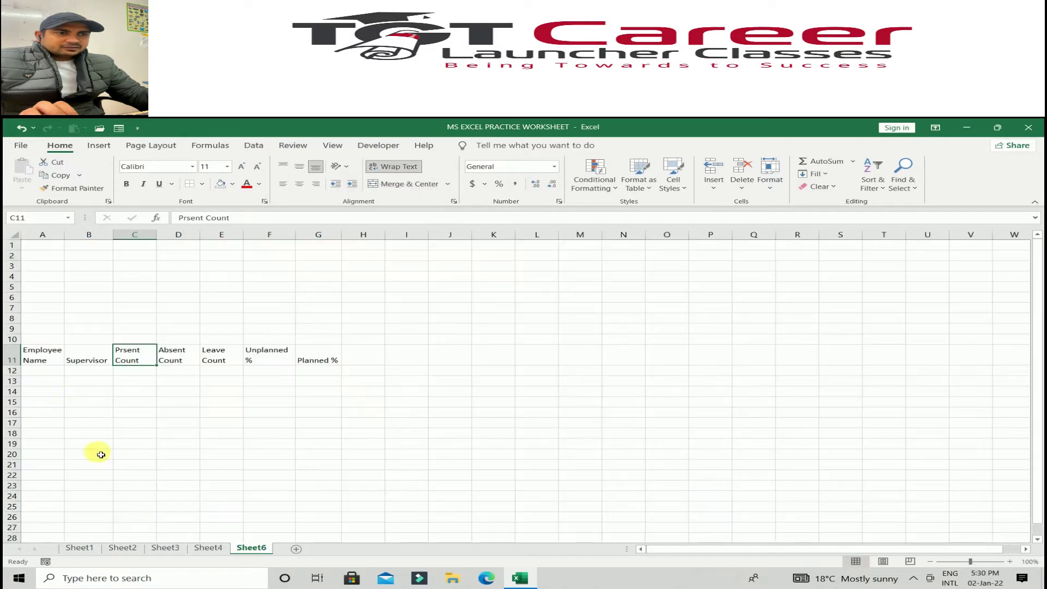
pyautogui.click(251, 548)
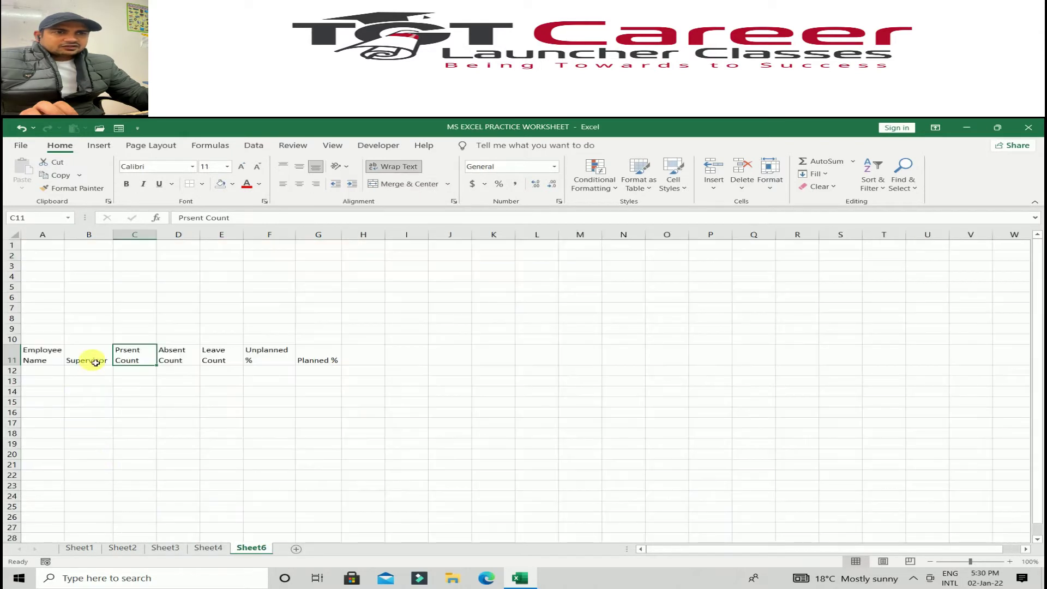
pyautogui.click(95, 363)
pyautogui.click(322, 363)
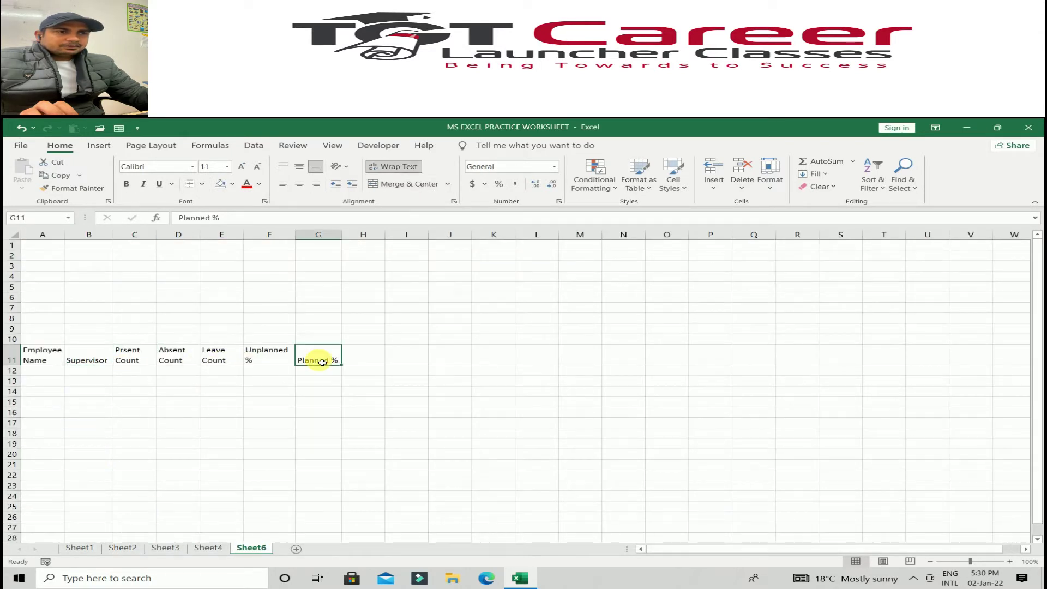
pyautogui.moveTo(24, 358); pyautogui.dragTo(329, 360)
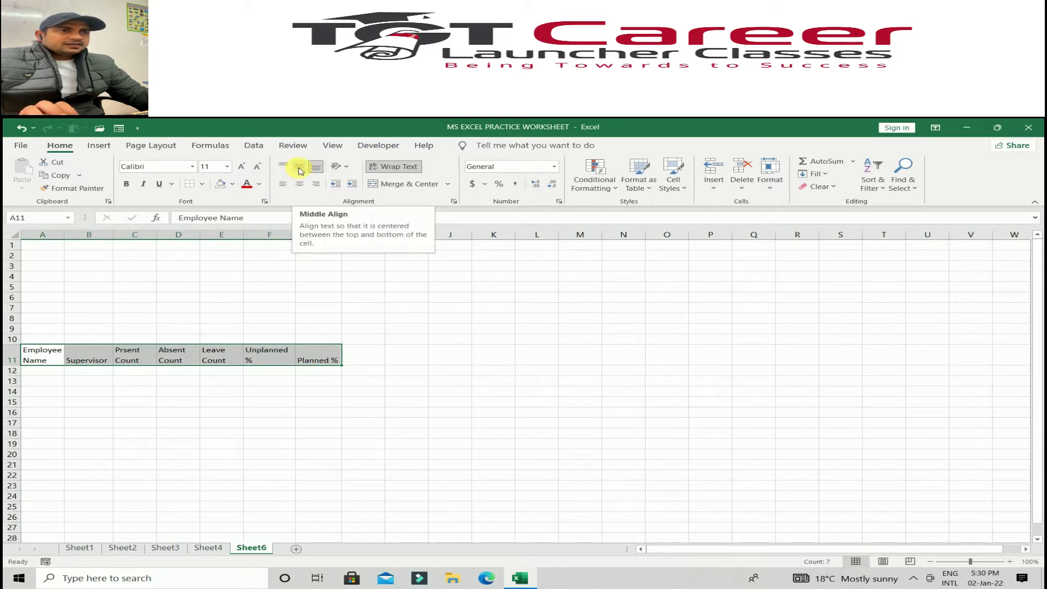
pyautogui.click(299, 169)
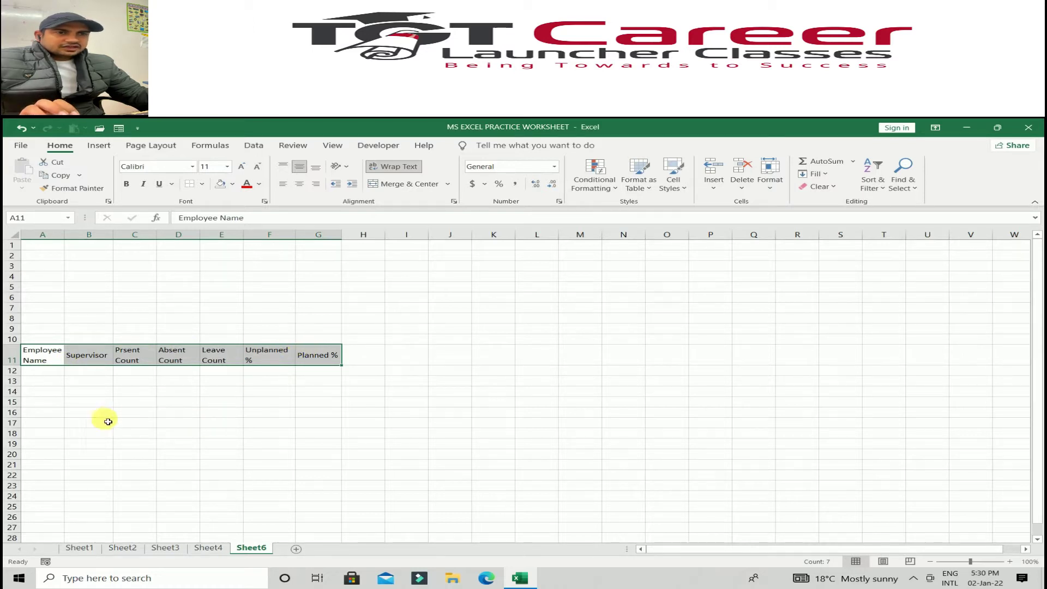
# Make the Sheet6 headers bold and centred, matching Sheet4, and widen the columns
pyautogui.click(208, 548)
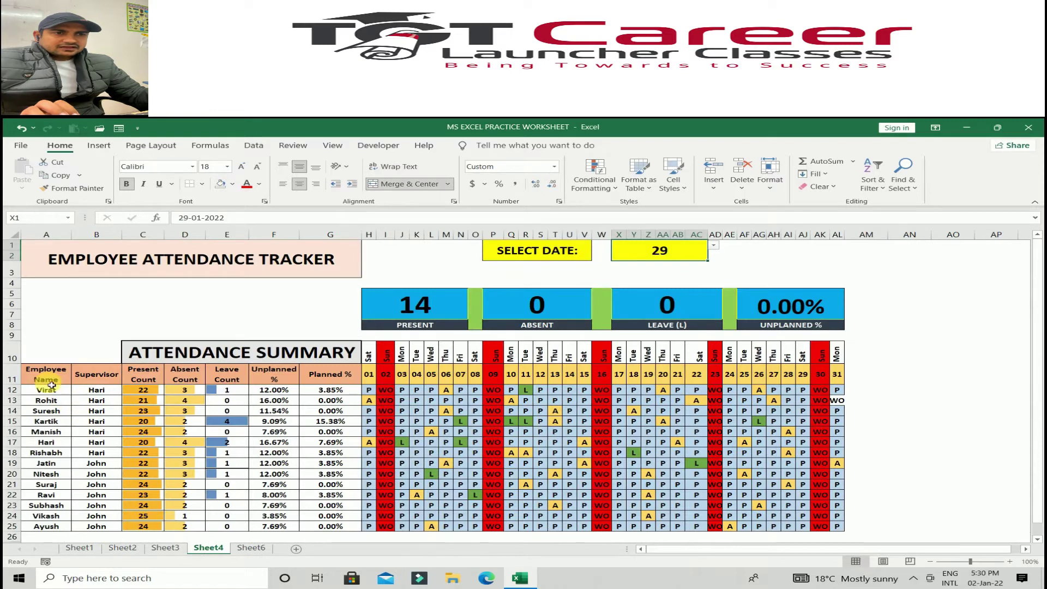
pyautogui.click(50, 385)
pyautogui.click(143, 376)
pyautogui.click(186, 379)
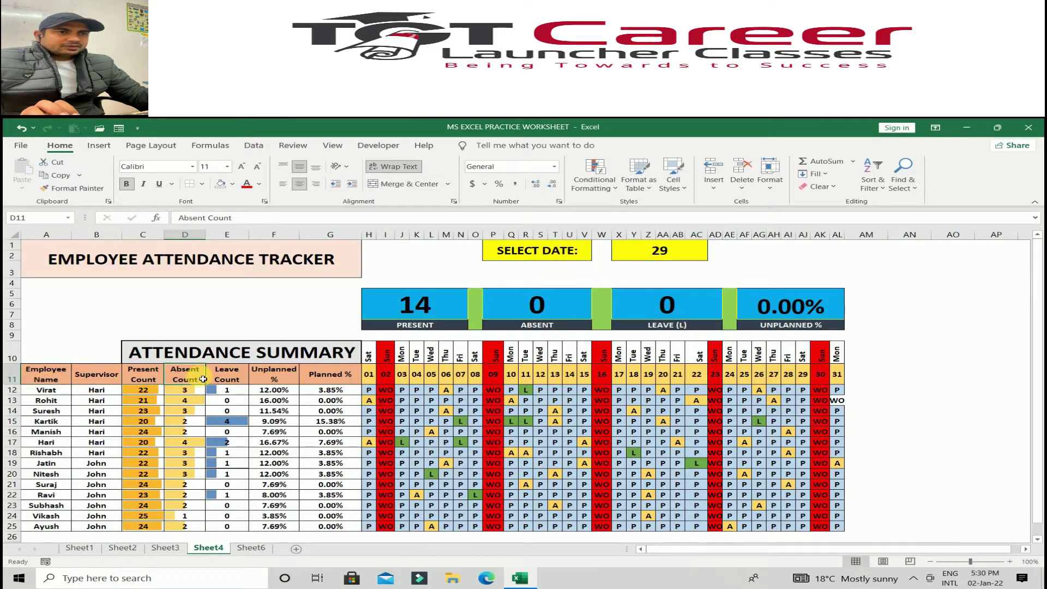
pyautogui.click(250, 547)
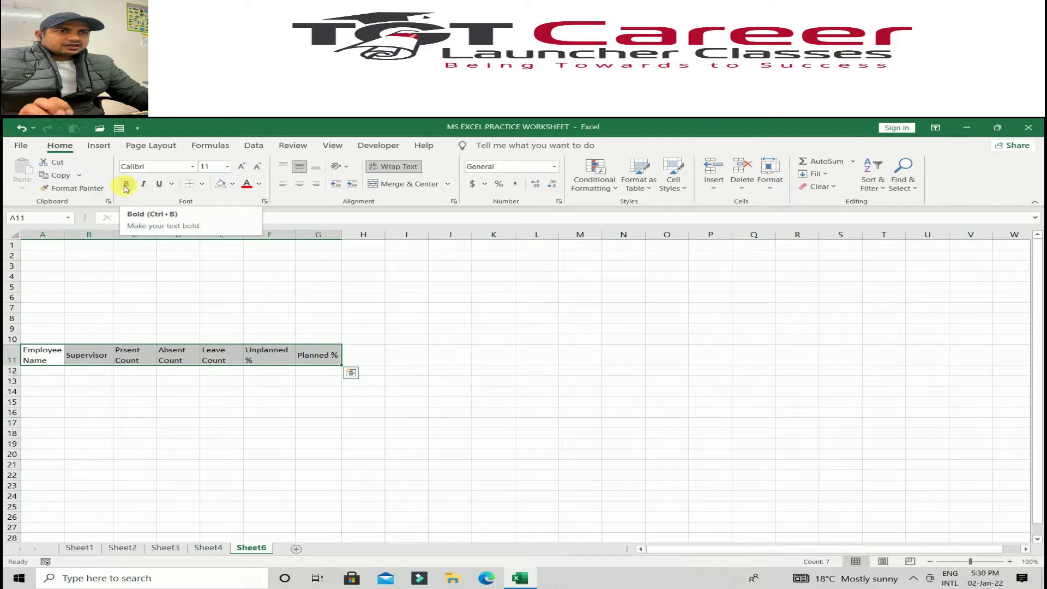
pyautogui.click(126, 185)
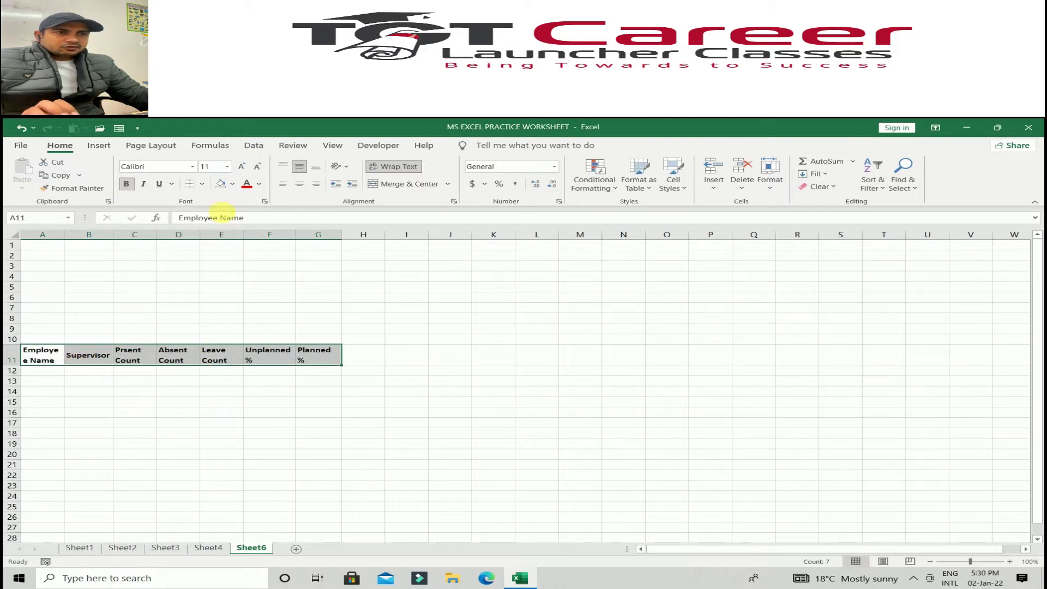
pyautogui.click(300, 185)
pyautogui.moveTo(65, 235); pyautogui.dragTo(70, 238)
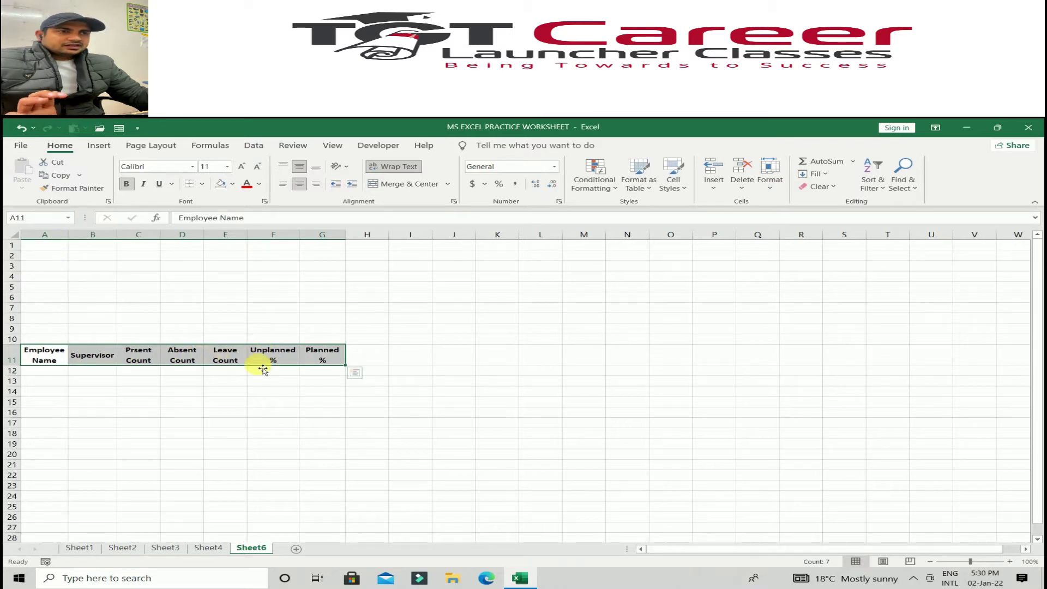
# Enter 1-1-2022 in H11 and fill 31 daily dates across row 11
pyautogui.click(209, 548)
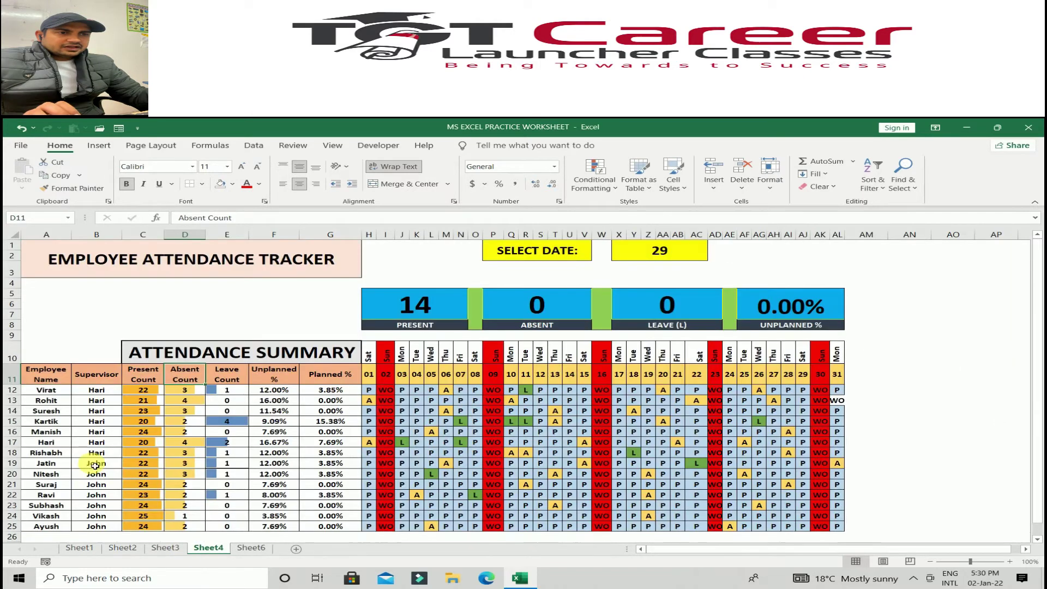
pyautogui.moveTo(370, 375); pyautogui.dragTo(844, 380)
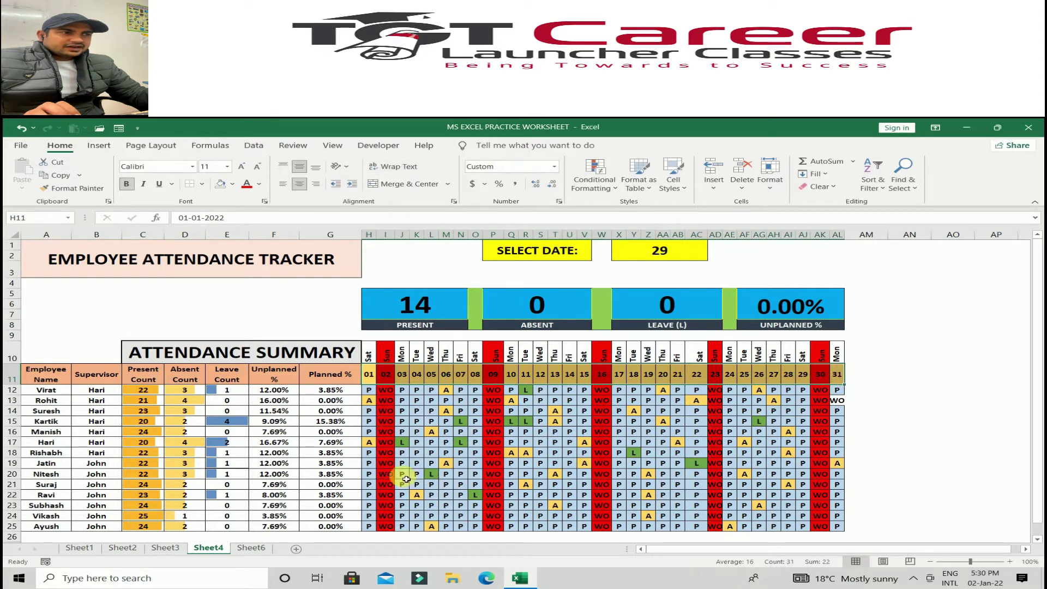
pyautogui.click(250, 548)
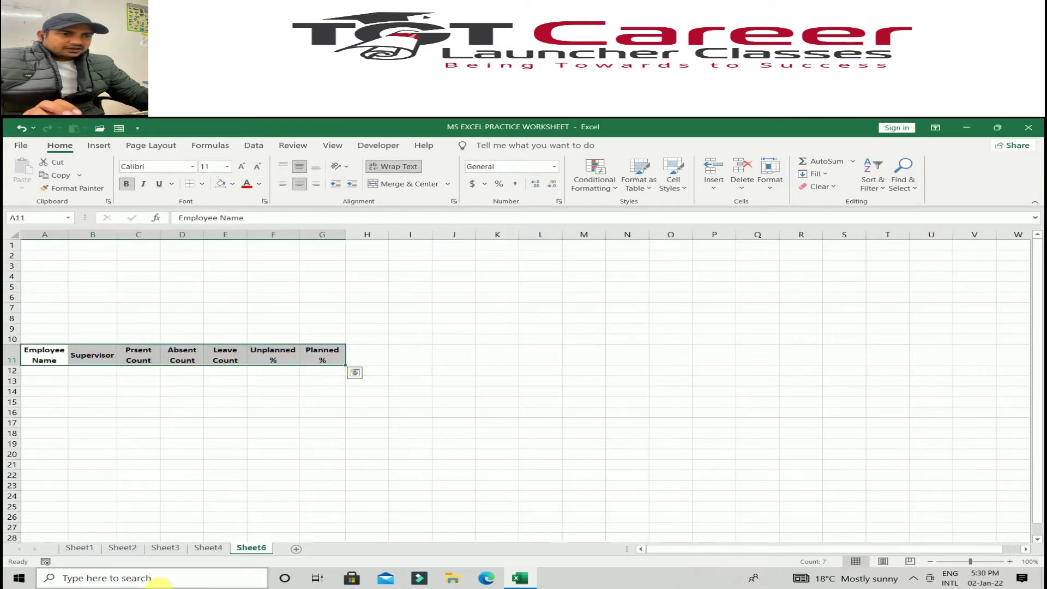
pyautogui.click(371, 358)
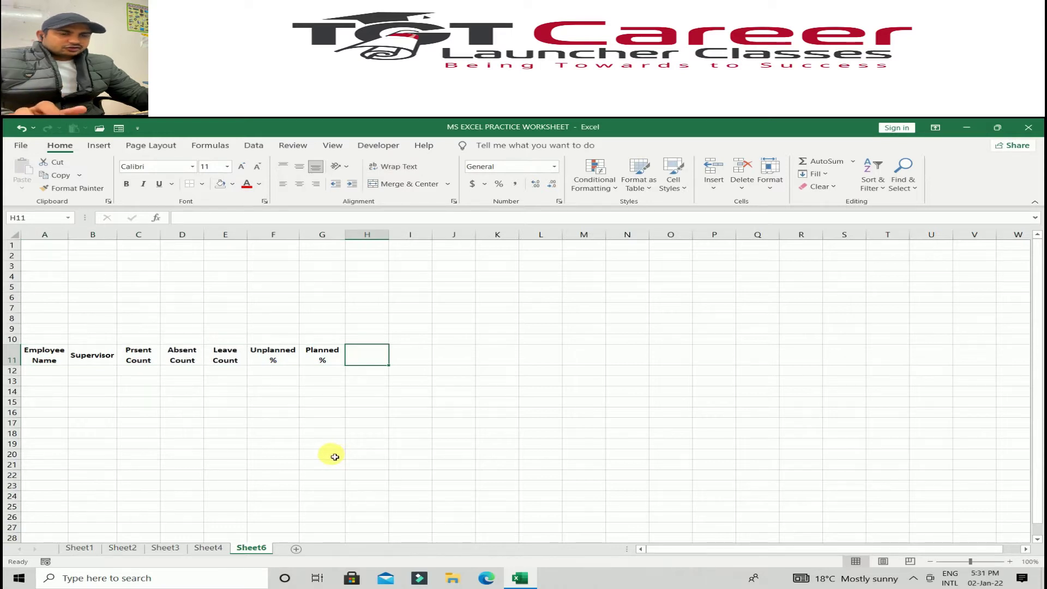
pyautogui.write('1-1-')
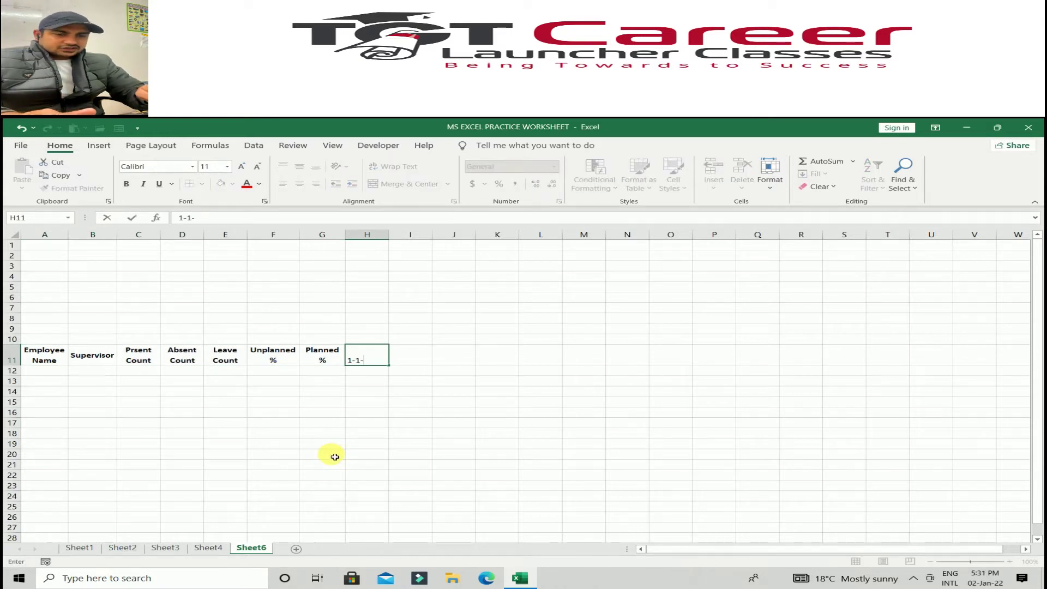
pyautogui.write('200')
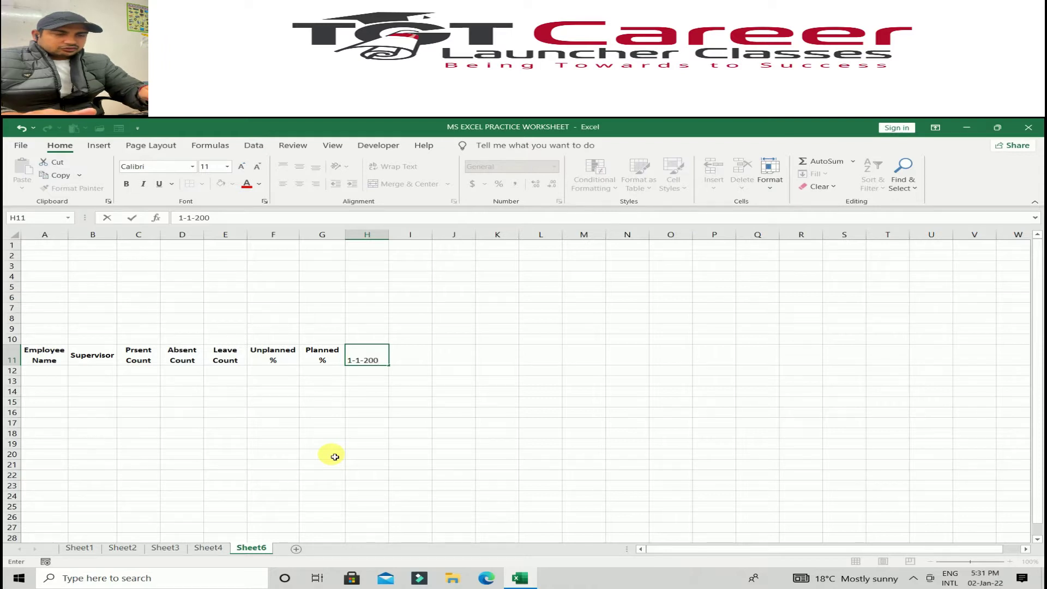
pyautogui.press('BackSpace')
pyautogui.write('22')
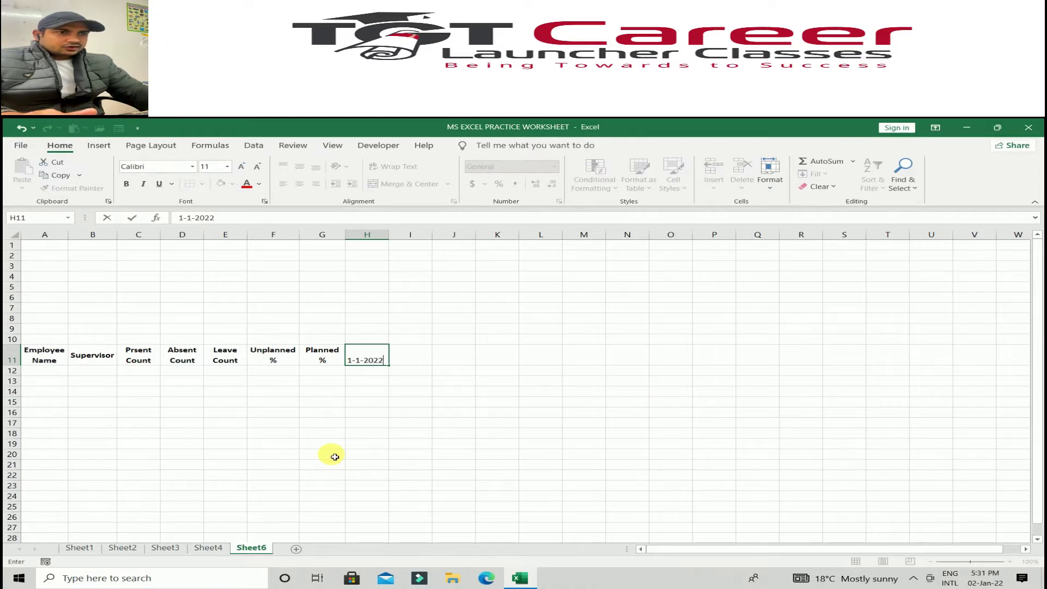
pyautogui.press('Return')
pyautogui.click(366, 358)
pyautogui.moveTo(389, 364); pyautogui.dragTo(1040, 366)
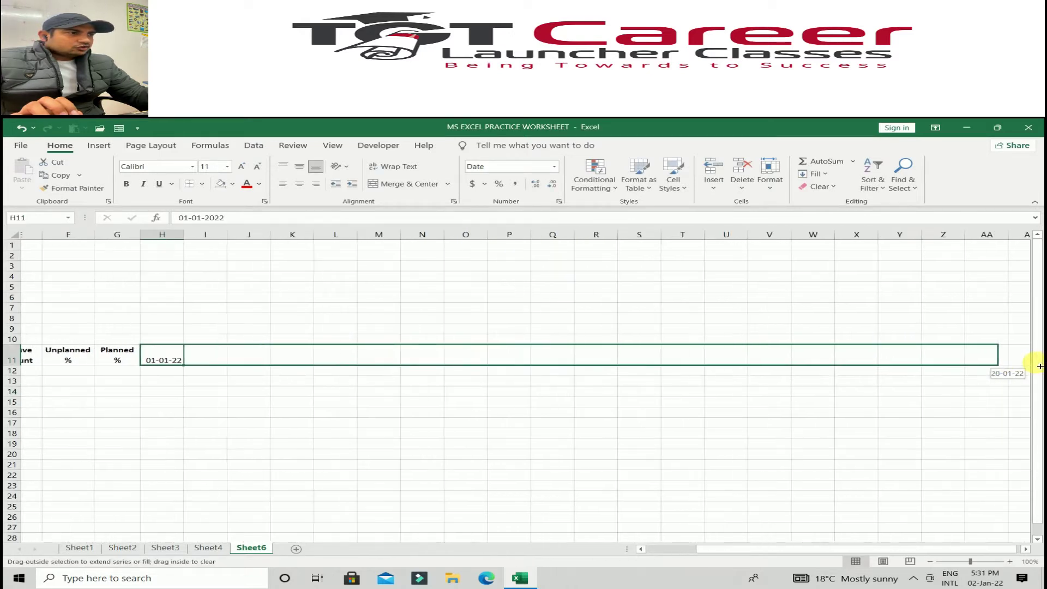
pyautogui.moveTo(1039, 367); pyautogui.dragTo(886, 359)
# Vertically centre the date headers and compare them with Sheet4's date row
pyautogui.moveTo(837, 548); pyautogui.dragTo(649, 547)
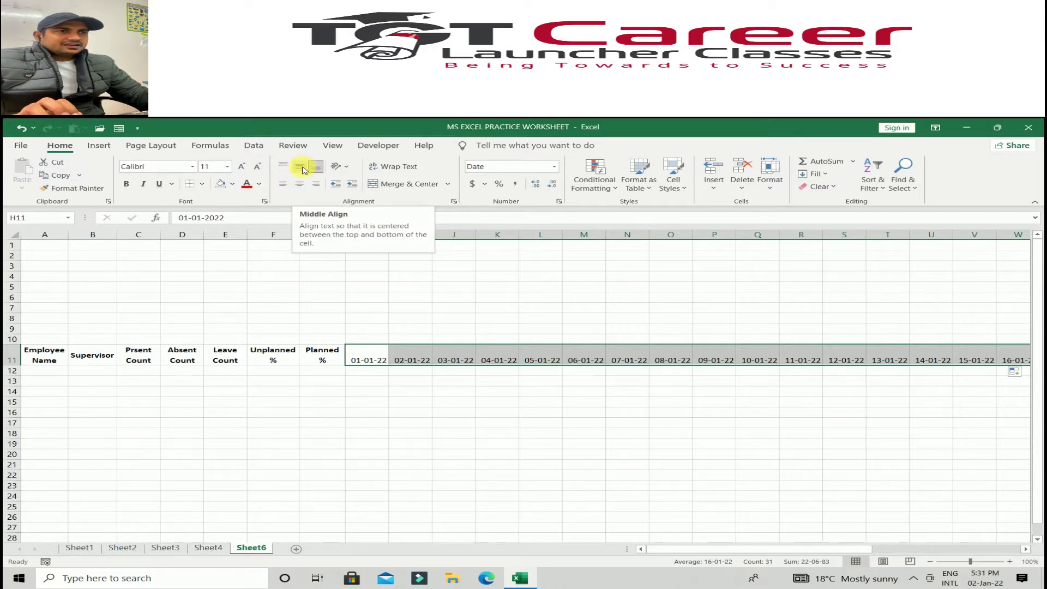
pyautogui.click(304, 170)
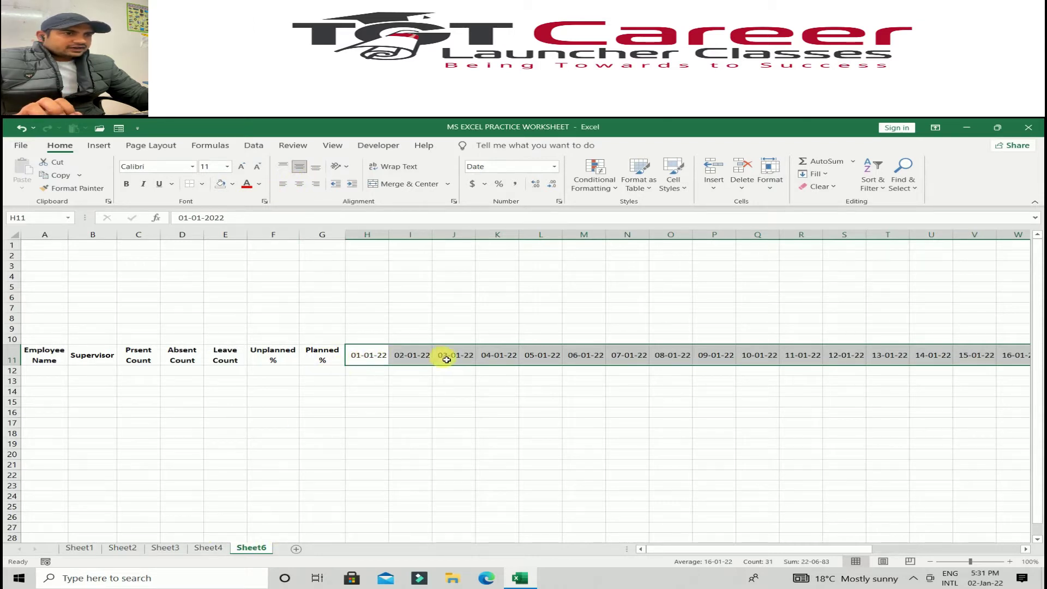
pyautogui.click(217, 547)
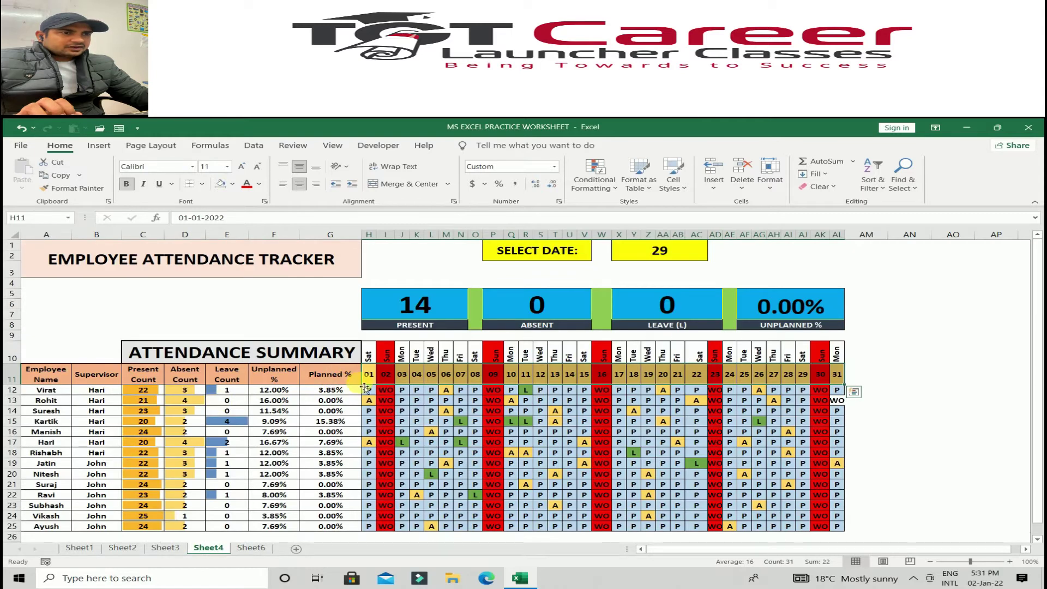
pyautogui.click(262, 549)
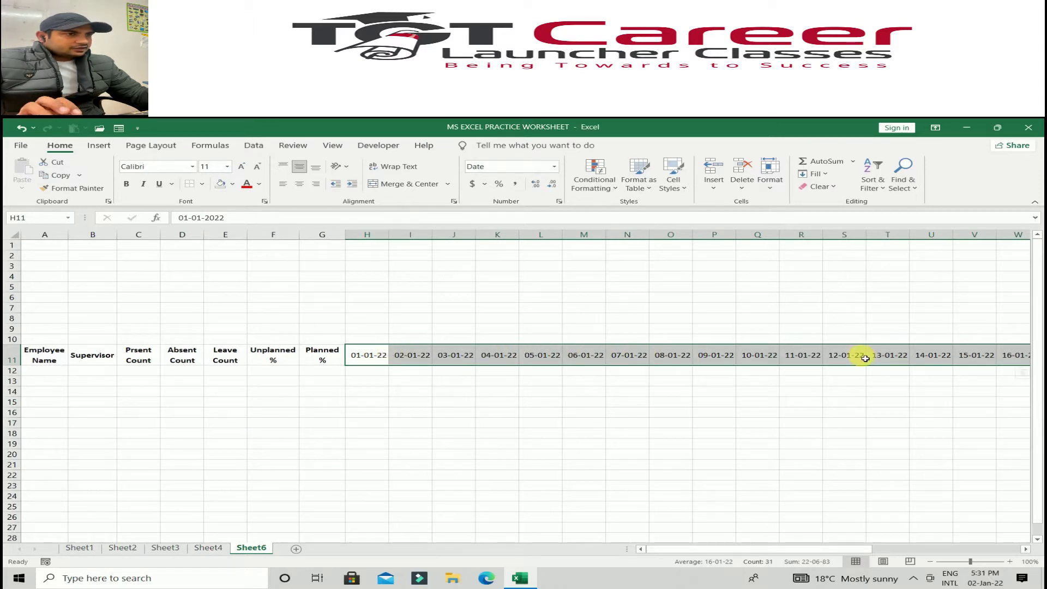
# Replace the dates' dd-mm-yy format with custom code DD so only day numbers 01–31 show
pyautogui.click(555, 167)
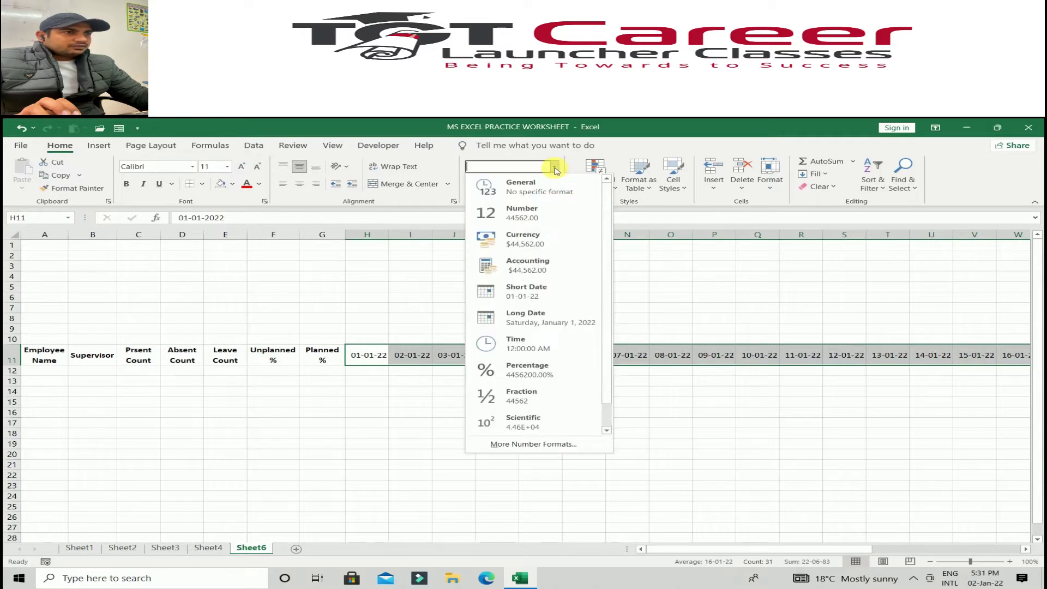
pyautogui.click(565, 446)
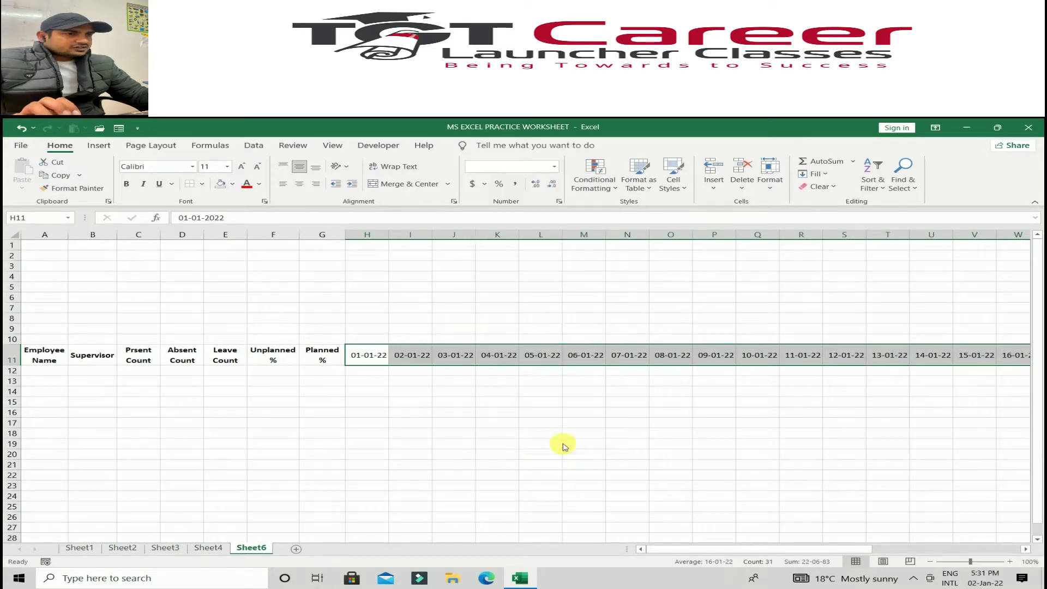
pyautogui.moveTo(276, 214); pyautogui.dragTo(471, 207)
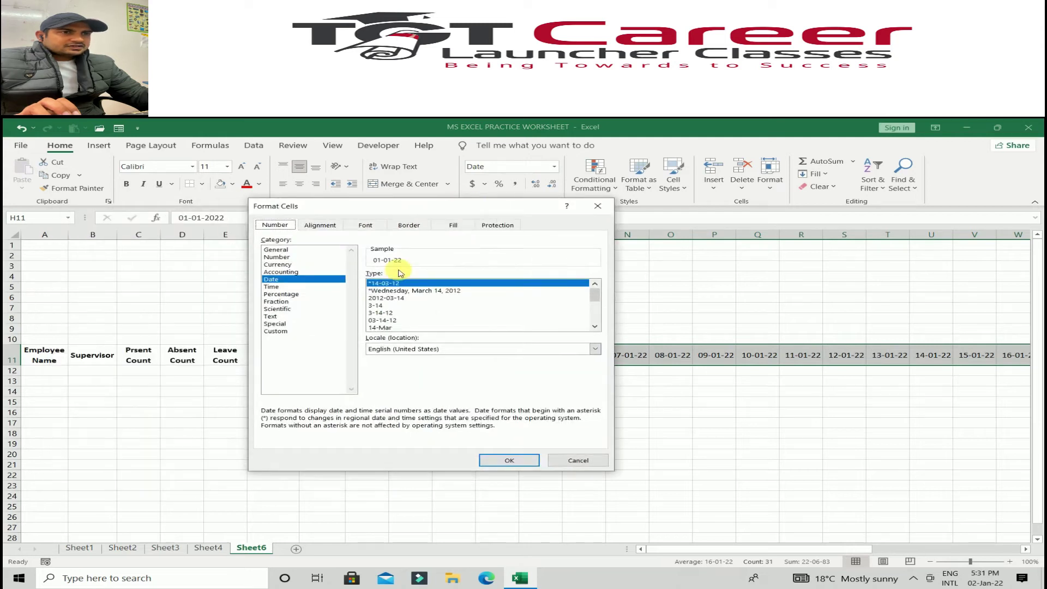
pyautogui.click(293, 333)
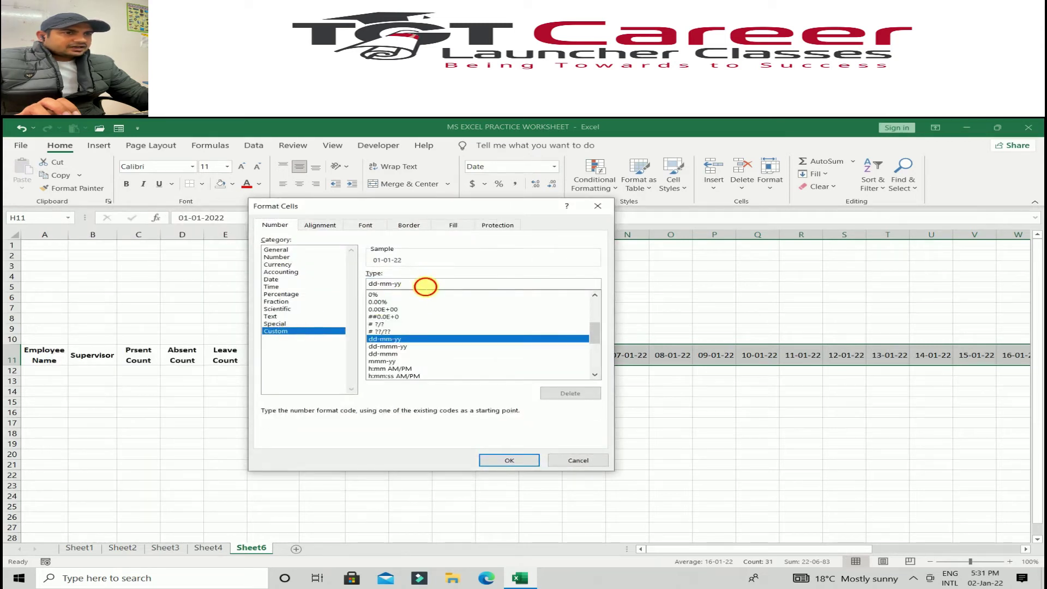
pyautogui.click(416, 284)
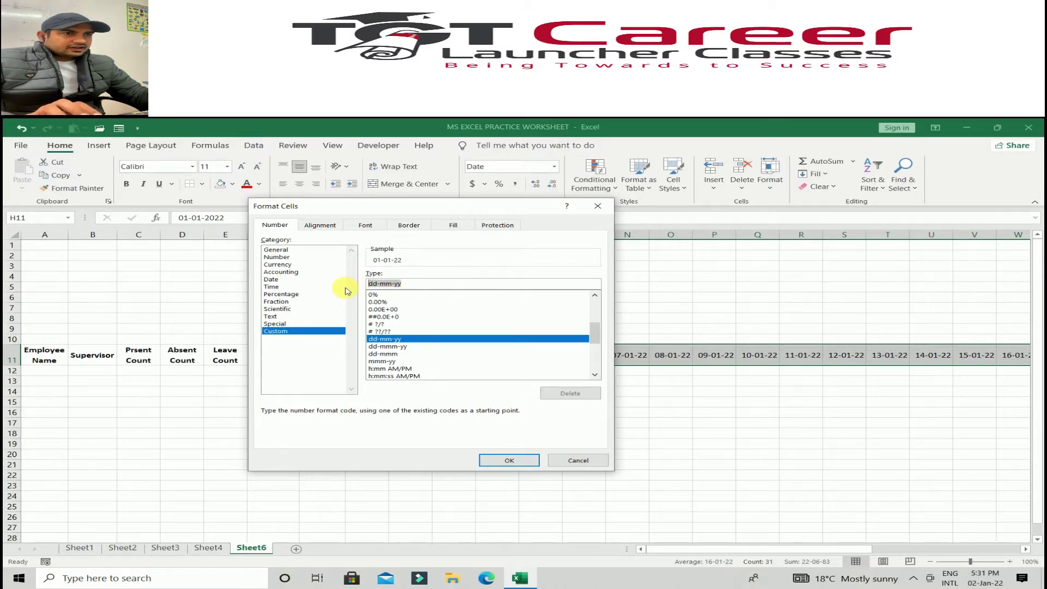
pyautogui.press('BackSpace')
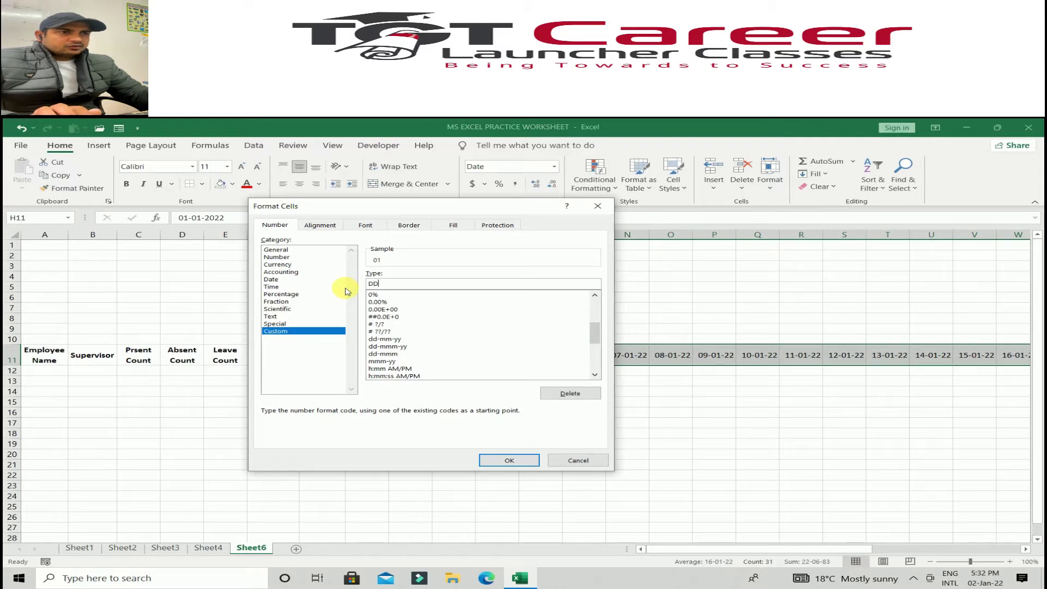
pyautogui.click(511, 460)
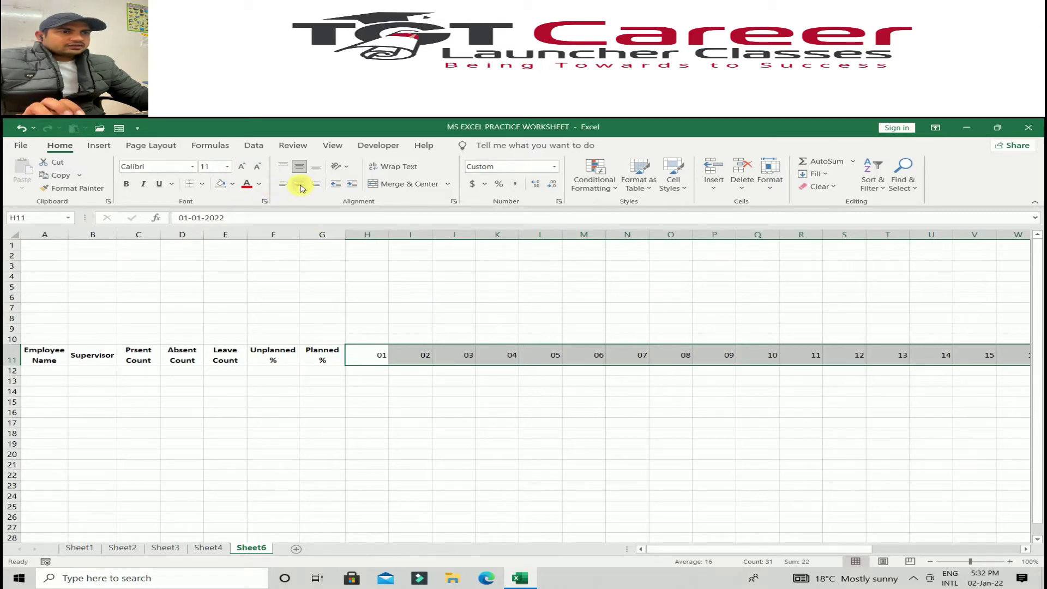
# Bold and centre the day numbers, then AutoFit the column widths of H11:AL11
pyautogui.click(300, 185)
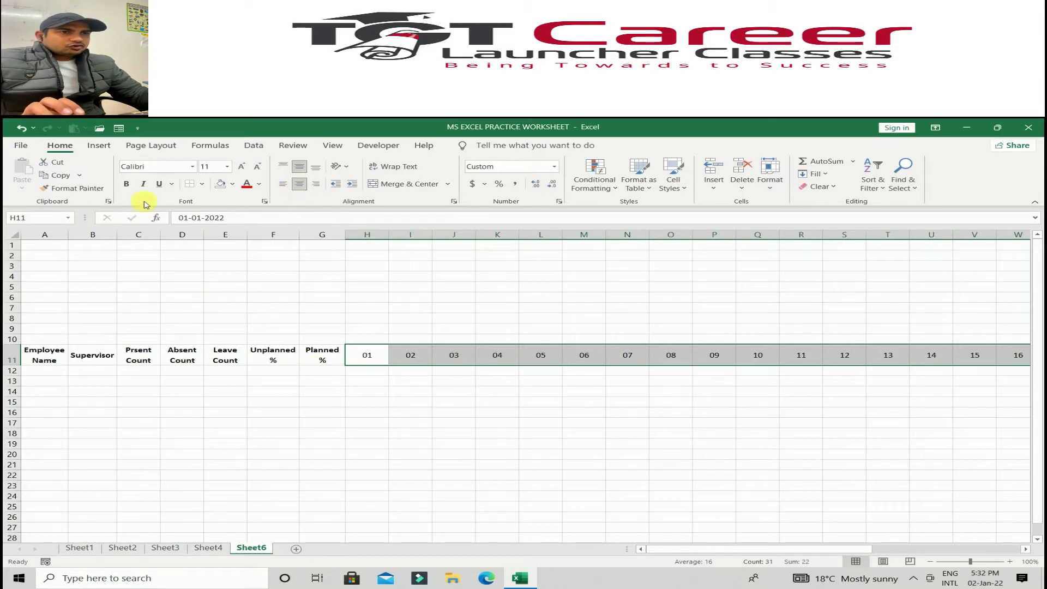
pyautogui.click(127, 185)
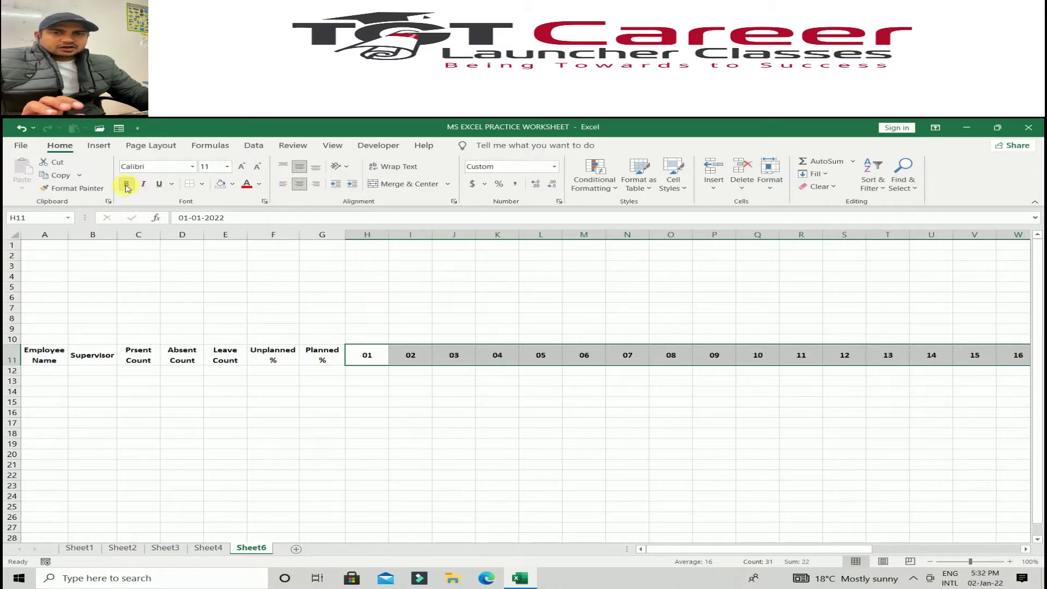
pyautogui.click(209, 548)
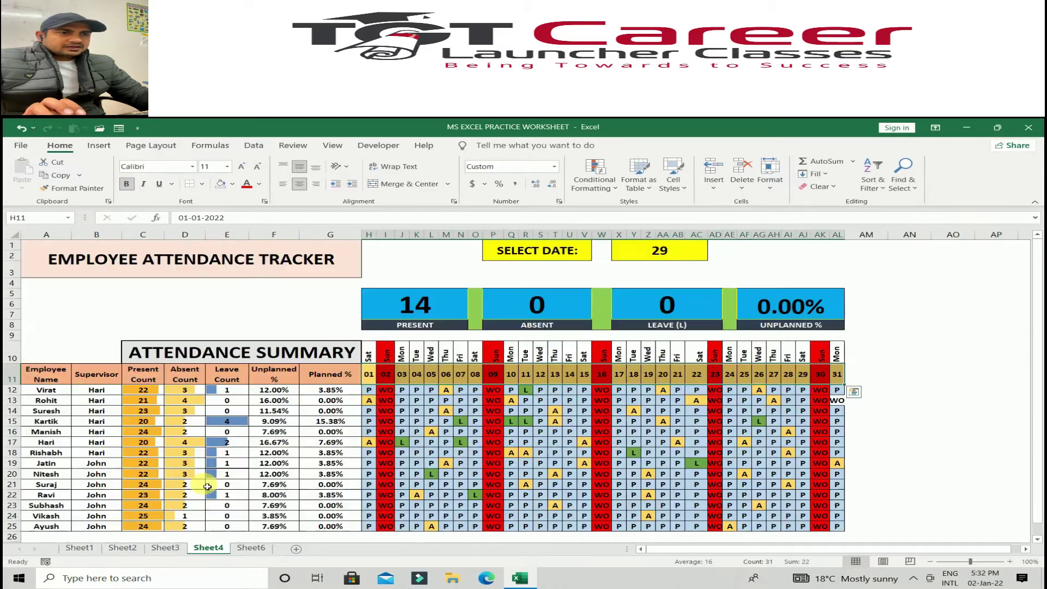
pyautogui.click(369, 377)
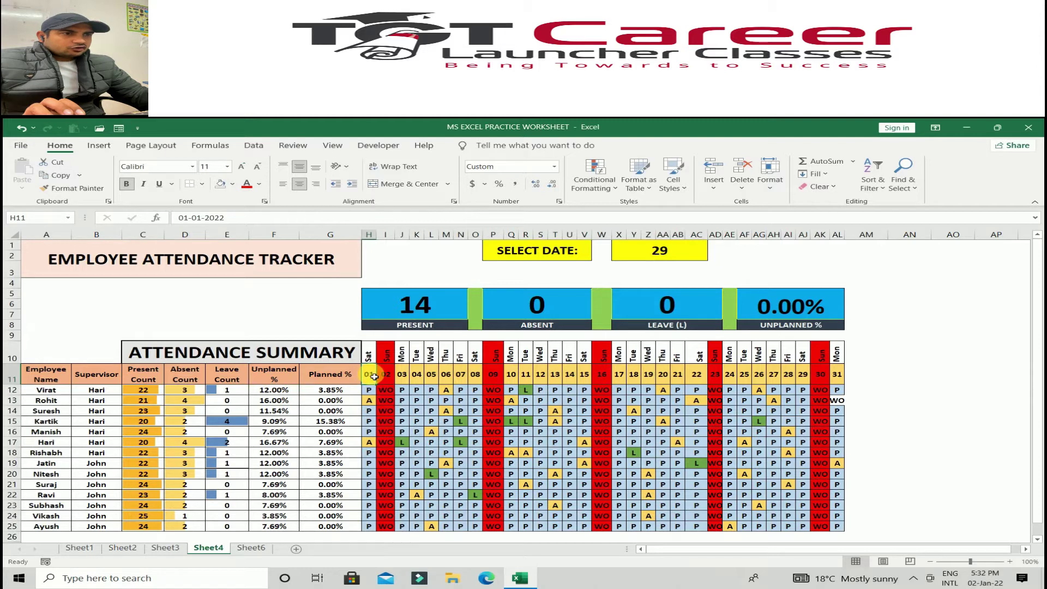
pyautogui.moveTo(375, 377); pyautogui.dragTo(820, 375)
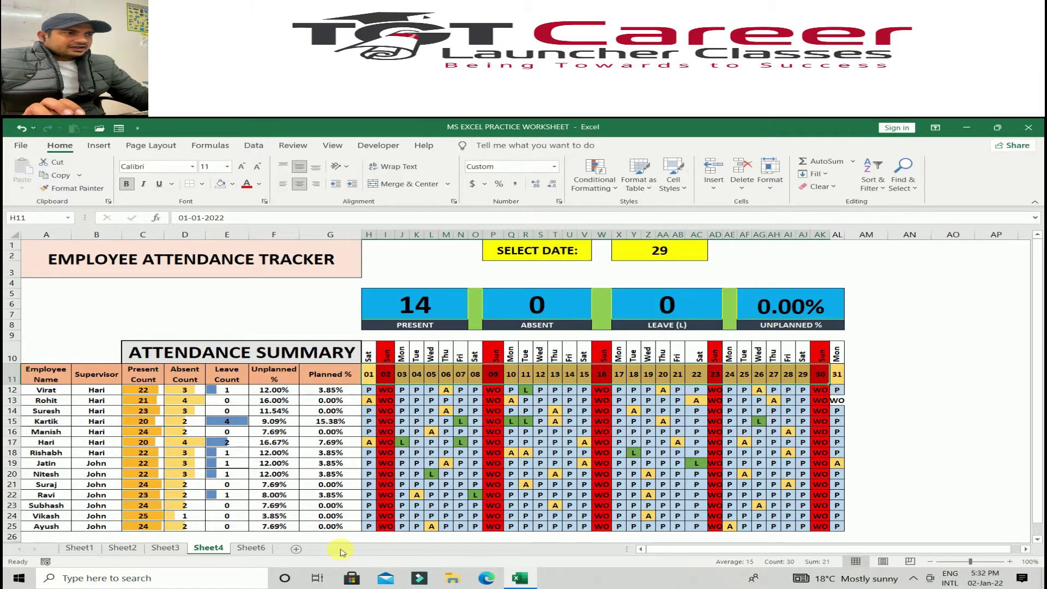
pyautogui.click(254, 547)
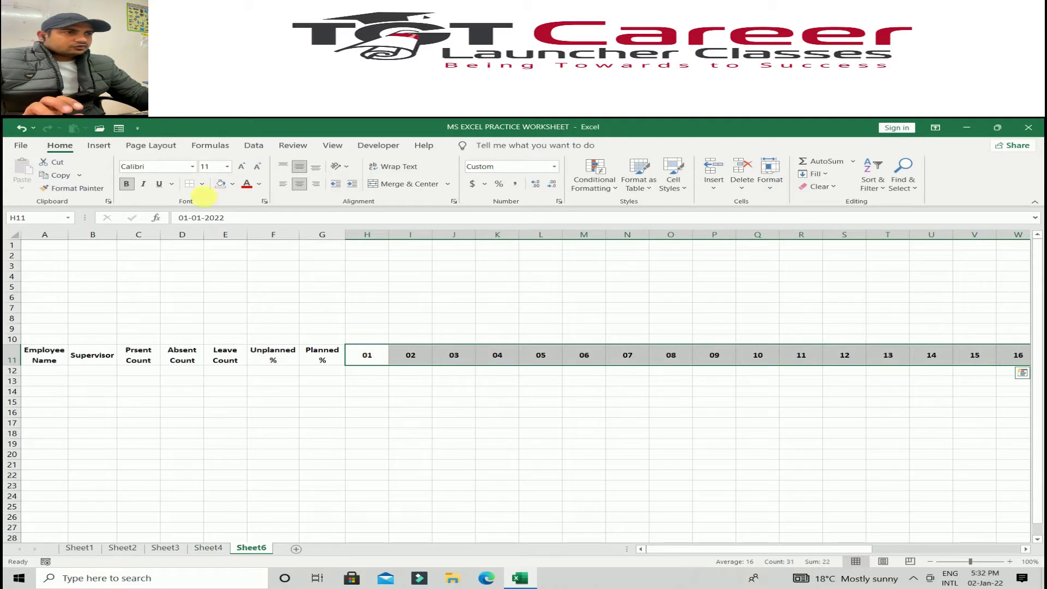
pyautogui.click(771, 188)
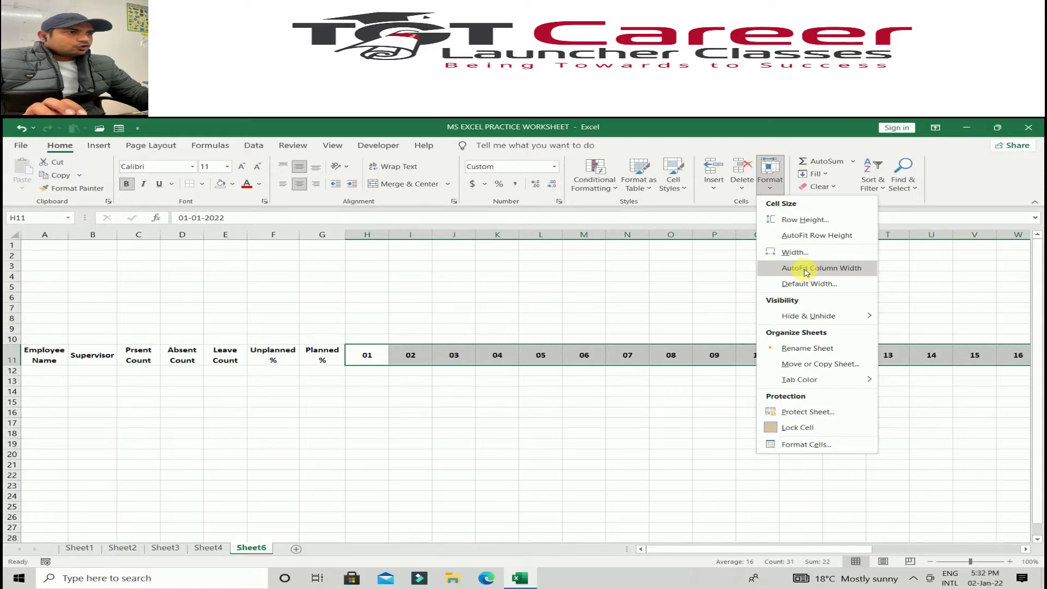
pyautogui.click(806, 269)
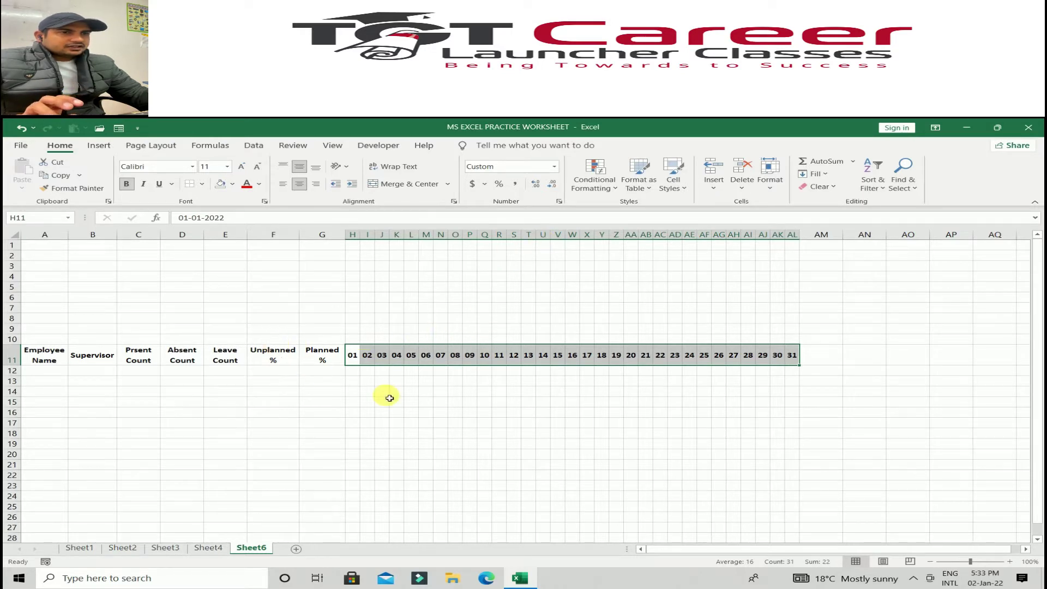
# Fill the headers A11:G11, Employee Name through Planned %, with orange
pyautogui.click(208, 550)
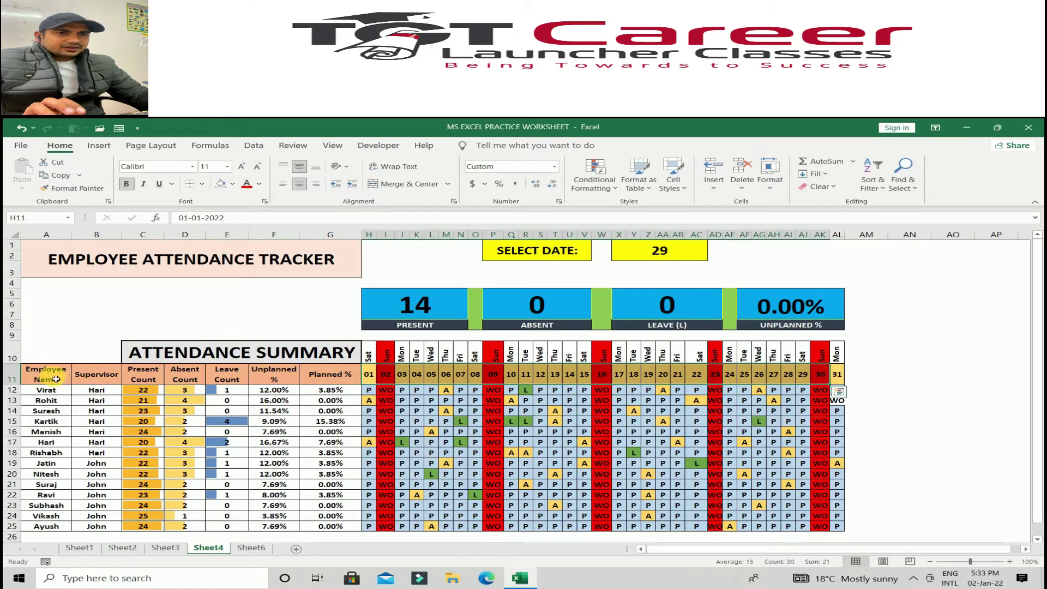
pyautogui.moveTo(56, 379); pyautogui.dragTo(358, 379)
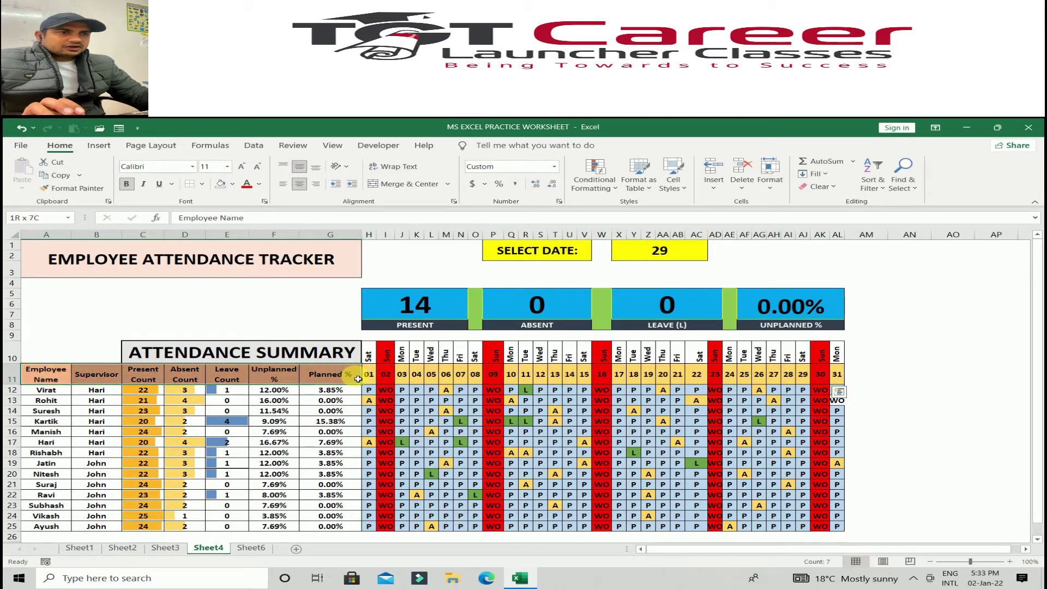
pyautogui.click(57, 376)
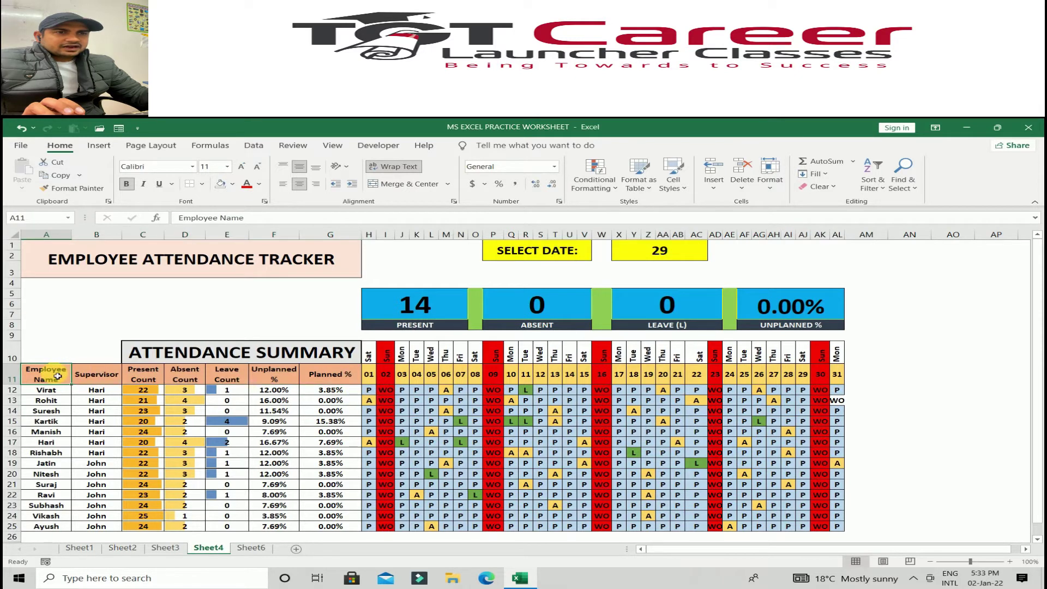
pyautogui.moveTo(57, 376); pyautogui.dragTo(347, 376)
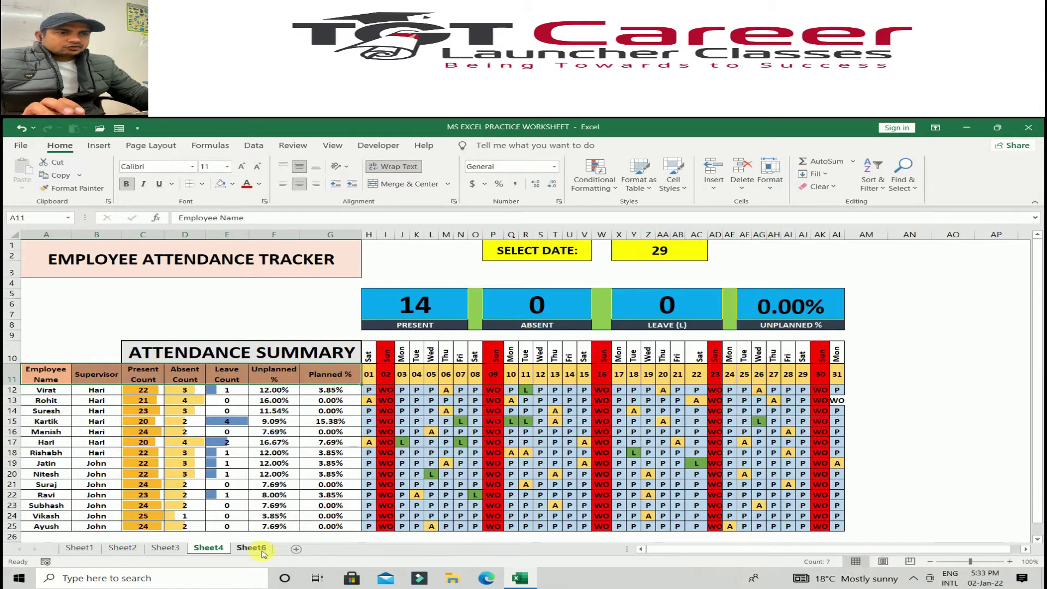
pyautogui.click(263, 549)
pyautogui.click(31, 364)
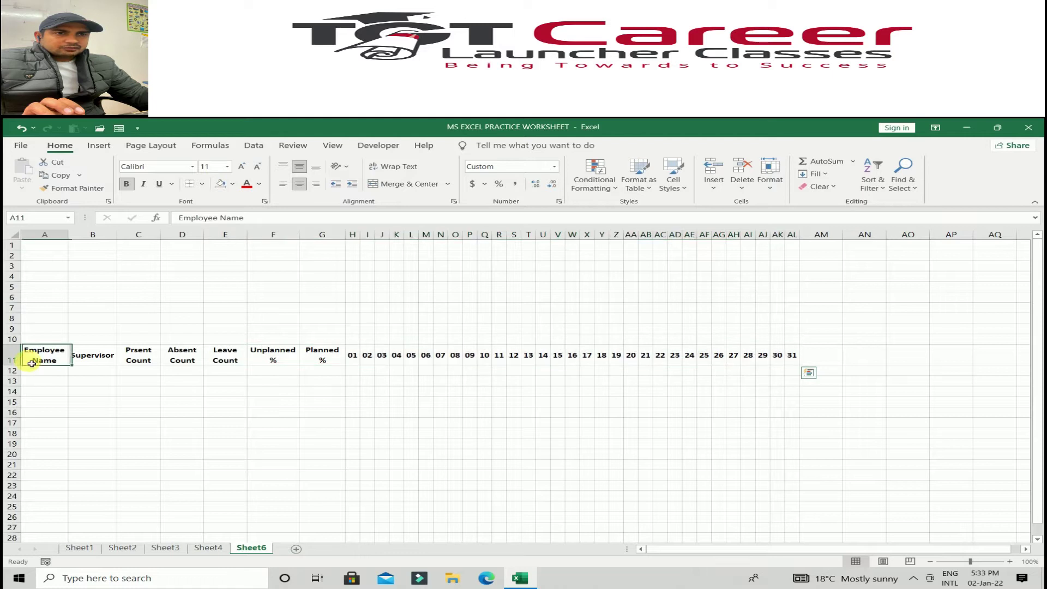
pyautogui.moveTo(31, 364); pyautogui.dragTo(322, 357)
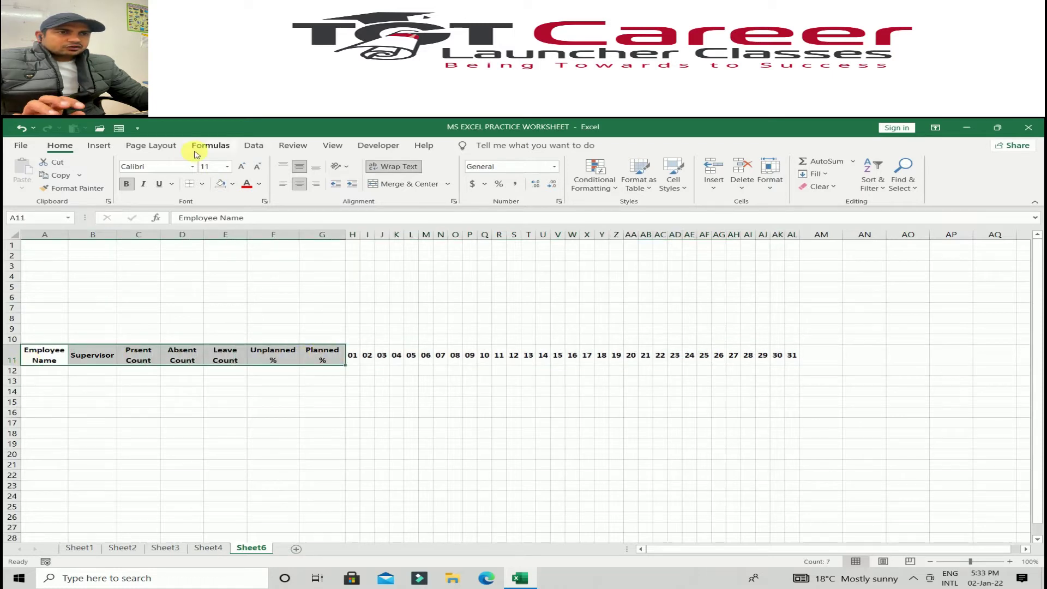
pyautogui.click(232, 185)
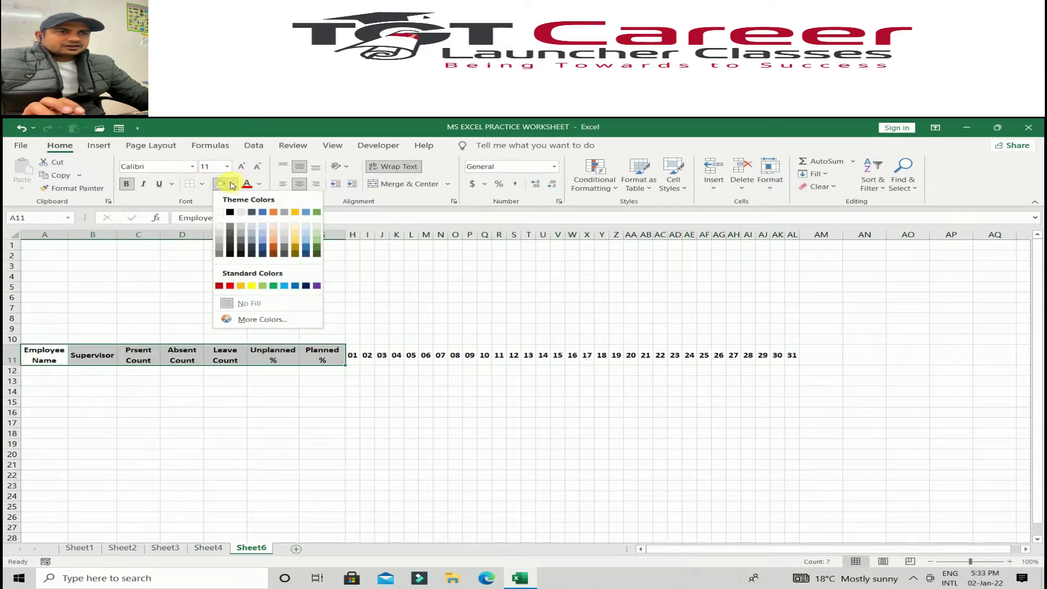
pyautogui.click(273, 243)
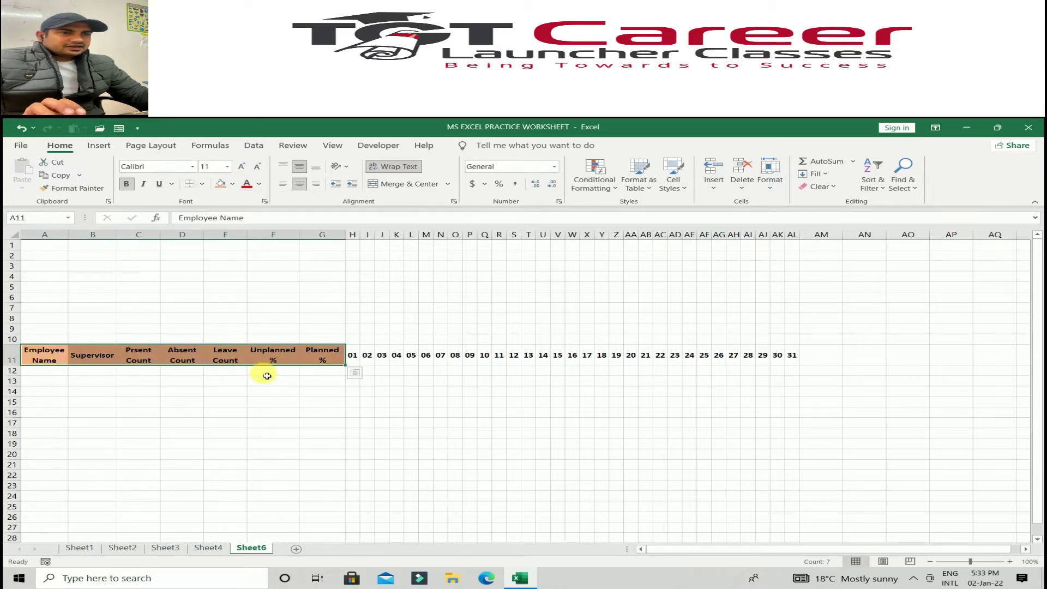
# Give the day numbers 01–31 in H11:AL11 a gold fill
pyautogui.click(208, 548)
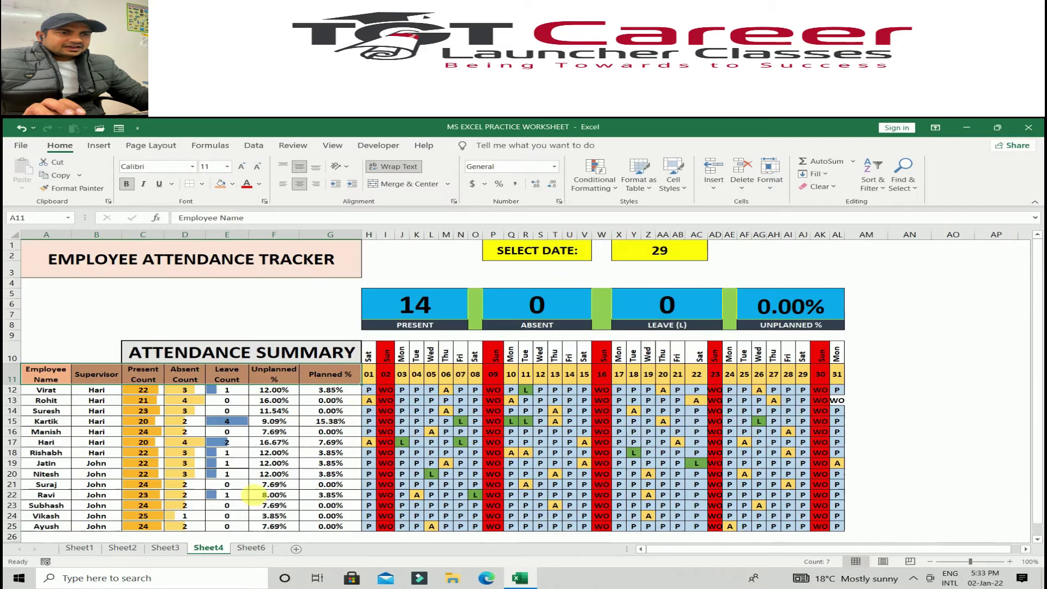
pyautogui.moveTo(368, 378); pyautogui.dragTo(855, 382)
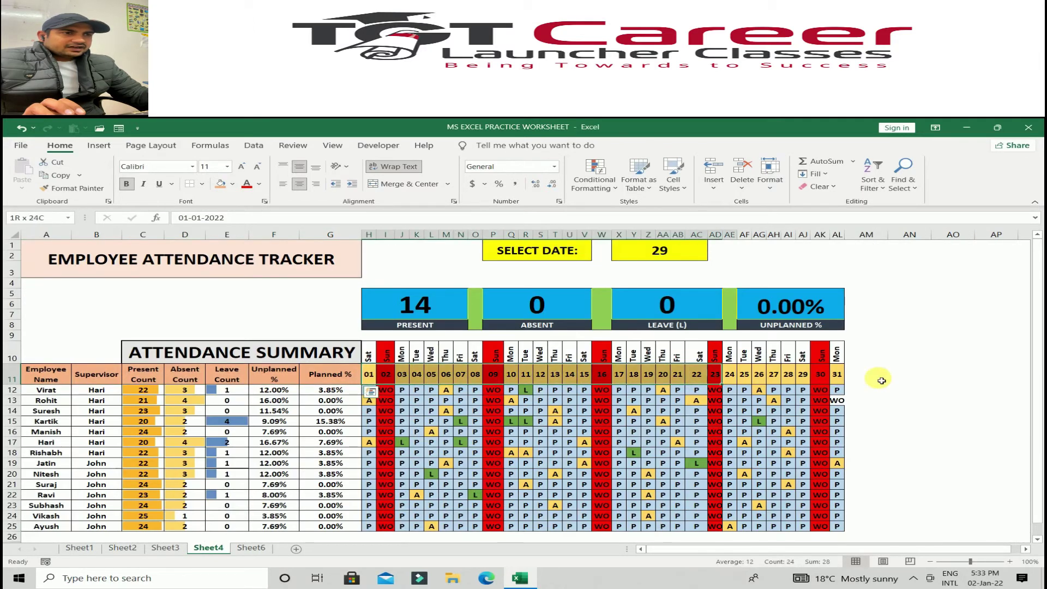
pyautogui.click(248, 548)
pyautogui.moveTo(353, 357)
pyautogui.mouseDown()
pyautogui.moveTo(806, 349)
pyautogui.moveTo(790, 349)
pyautogui.mouseUp()
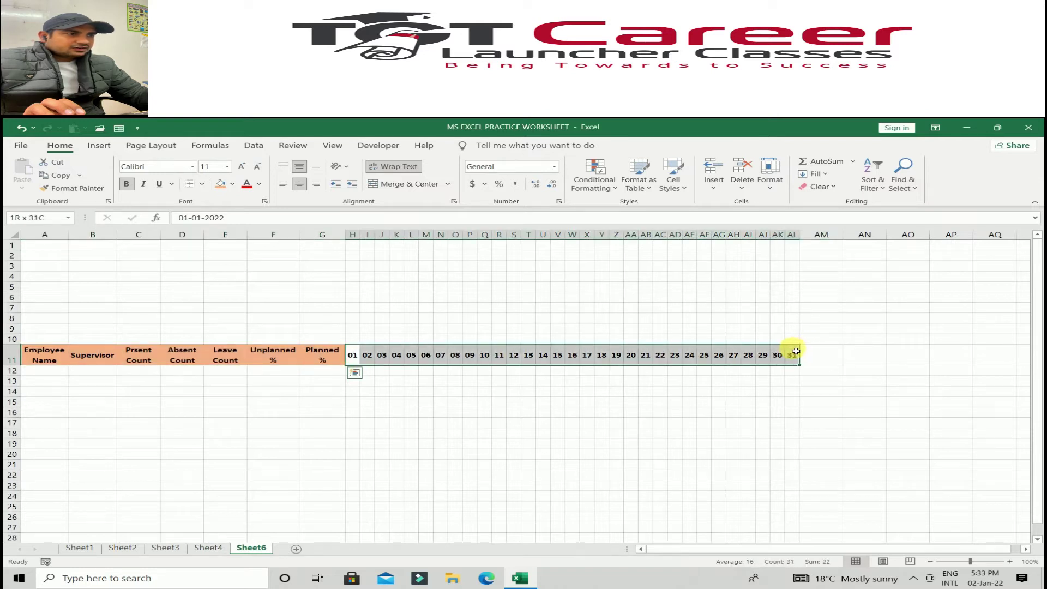
pyautogui.click(236, 186)
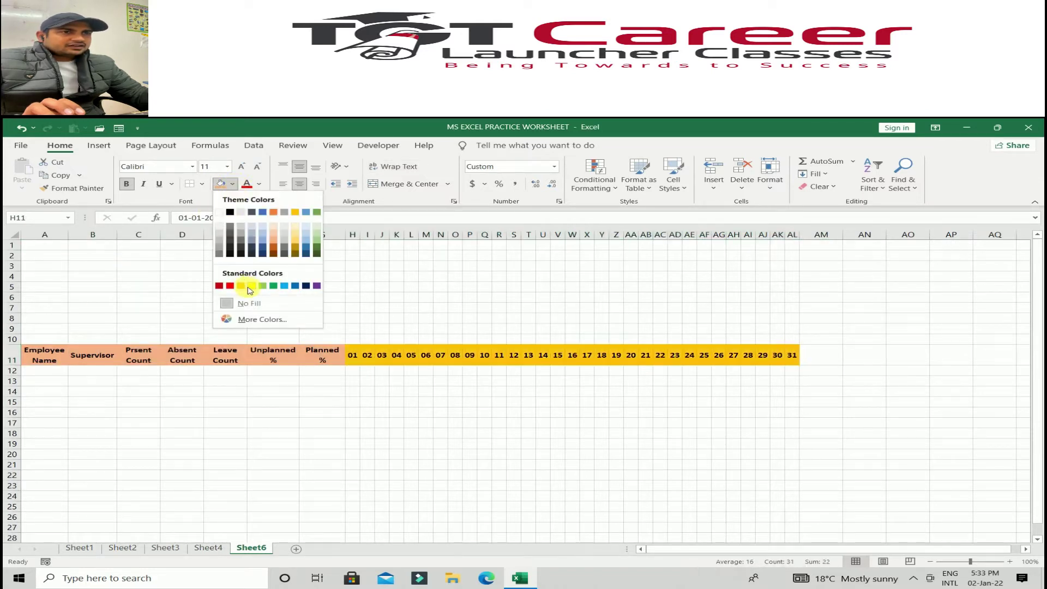
pyautogui.click(241, 287)
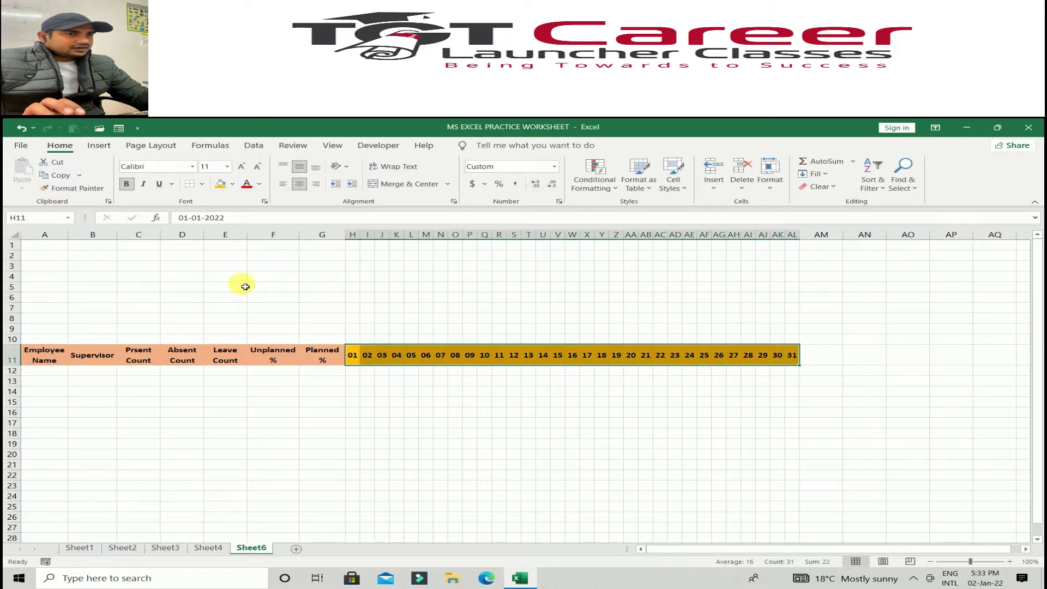
pyautogui.click(40, 376)
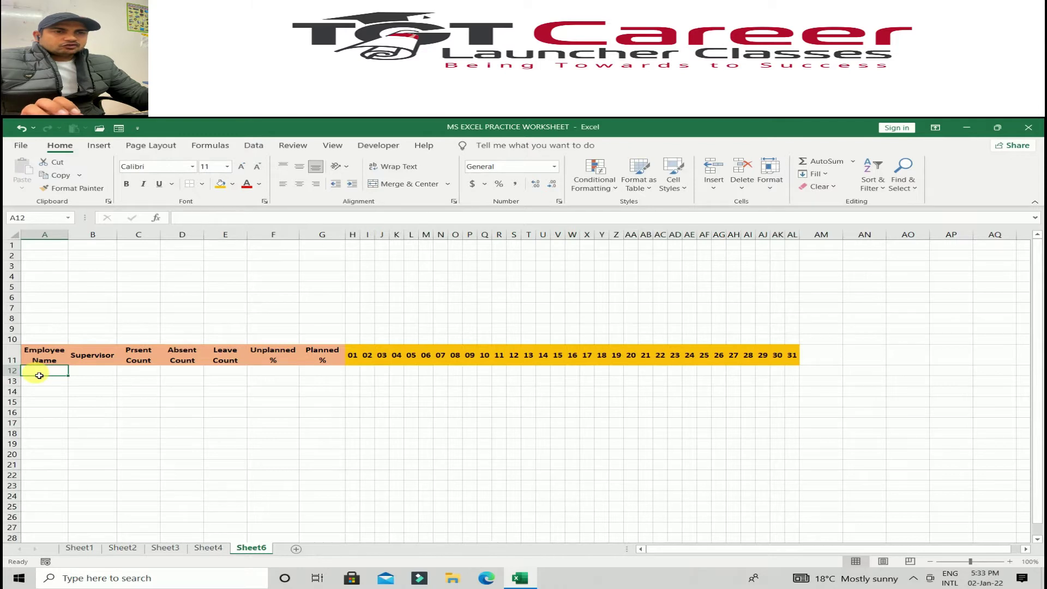
# Type the employee names Virat and Rohit into A12 and A13
pyautogui.write('vIRAT')
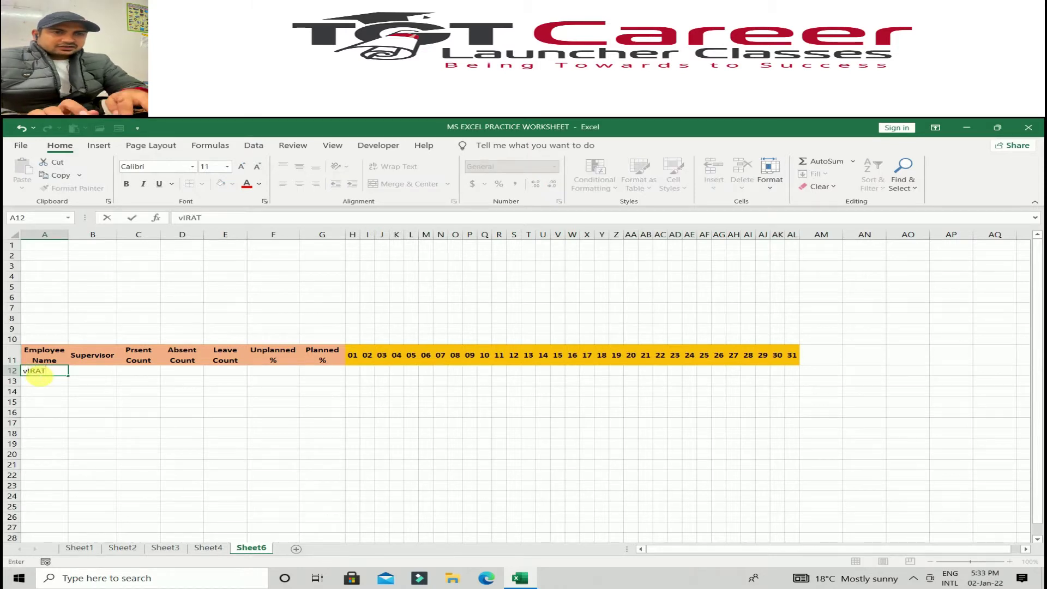
pyautogui.press('BackSpace')
pyautogui.press('BackSpace')
pyautogui.write('Virat')
pyautogui.press('Return')
pyautogui.write('Rohit')
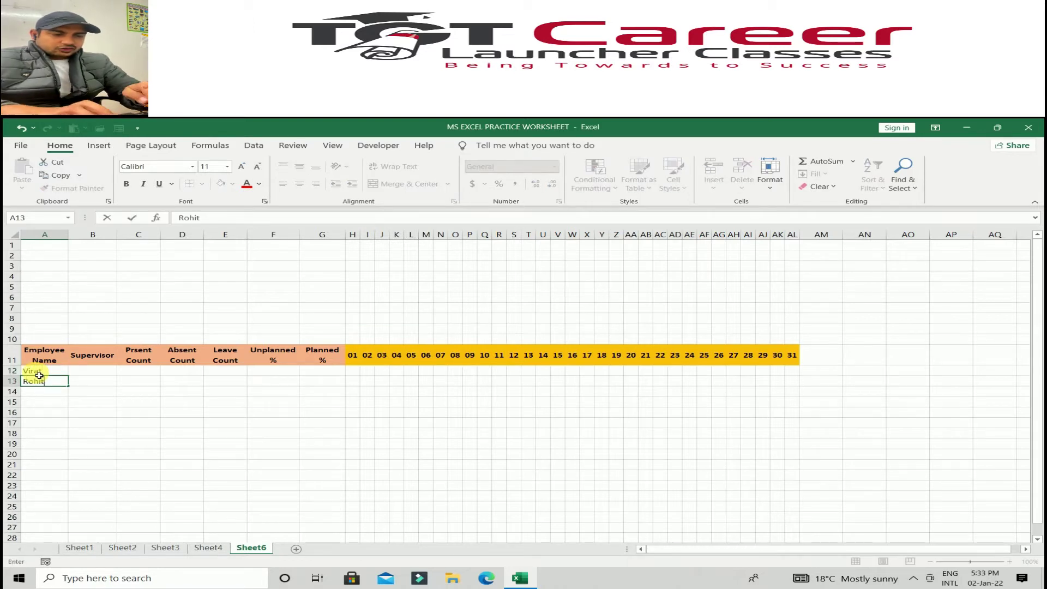
pyautogui.press('Return')
pyautogui.click(43, 423)
pyautogui.moveTo(41, 371)
pyautogui.mouseDown()
pyautogui.moveTo(55, 383)
pyautogui.moveTo(59, 463)
pyautogui.mouseUp()
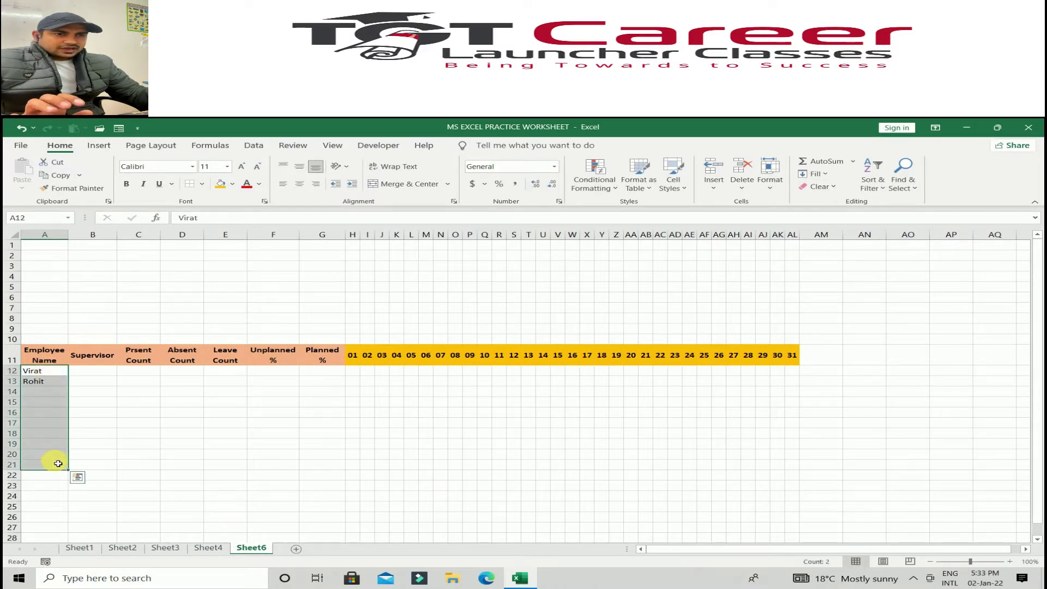
pyautogui.click(55, 376)
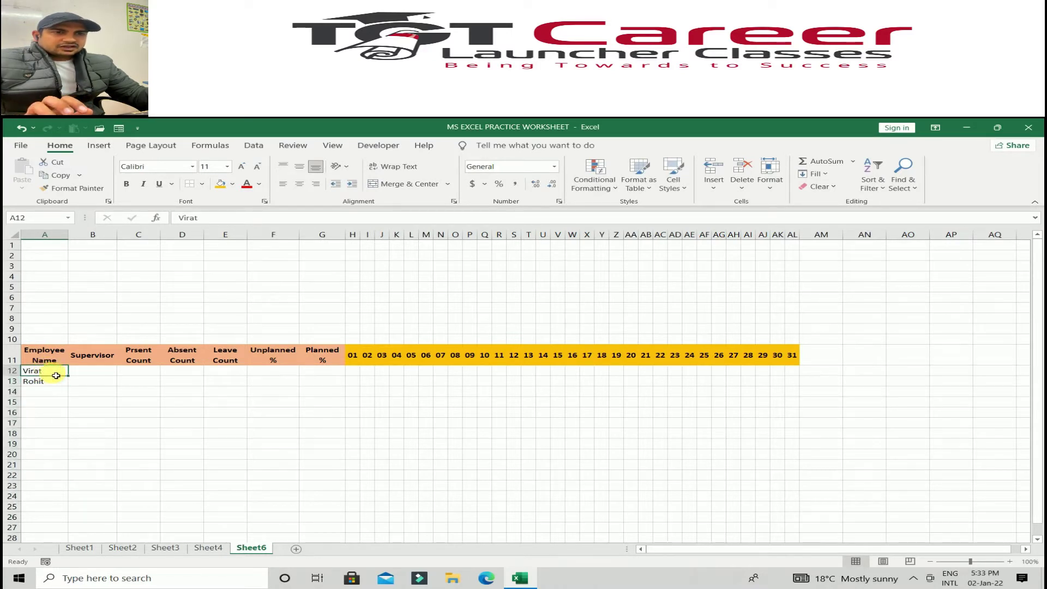
# Copy the employee names Virat through Ayush from Sheet4 into A12:A25 on Sheet6
pyautogui.click(209, 547)
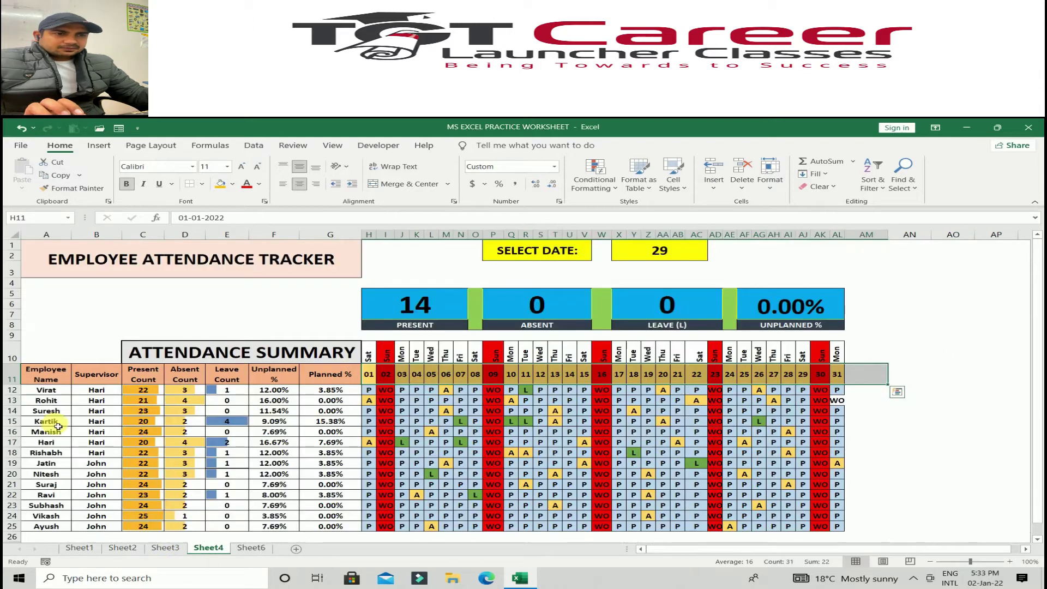
pyautogui.moveTo(47, 390); pyautogui.dragTo(45, 526)
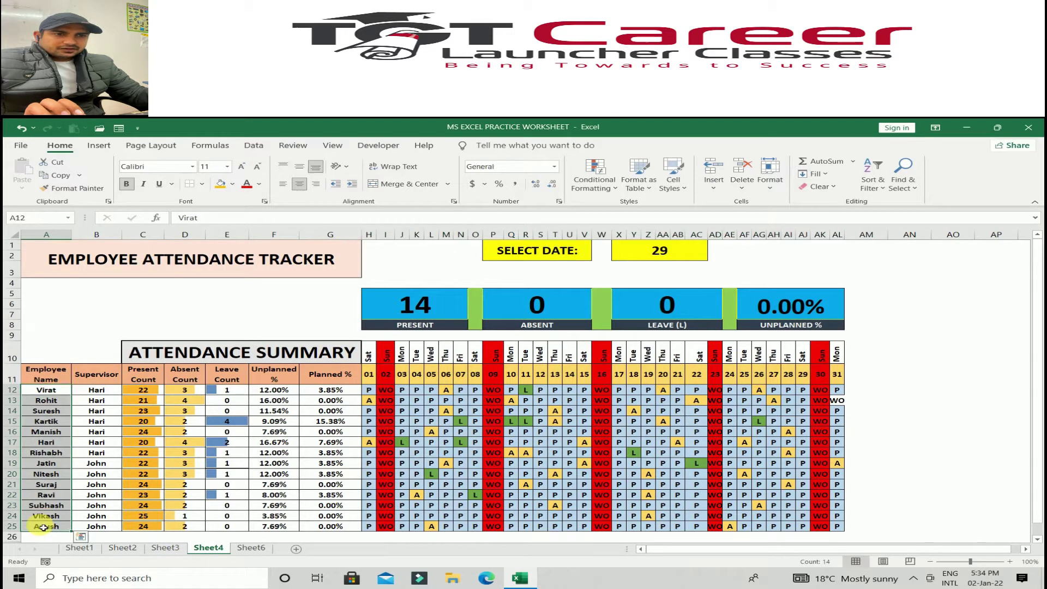
pyautogui.hotkey('ctrl', 'c')
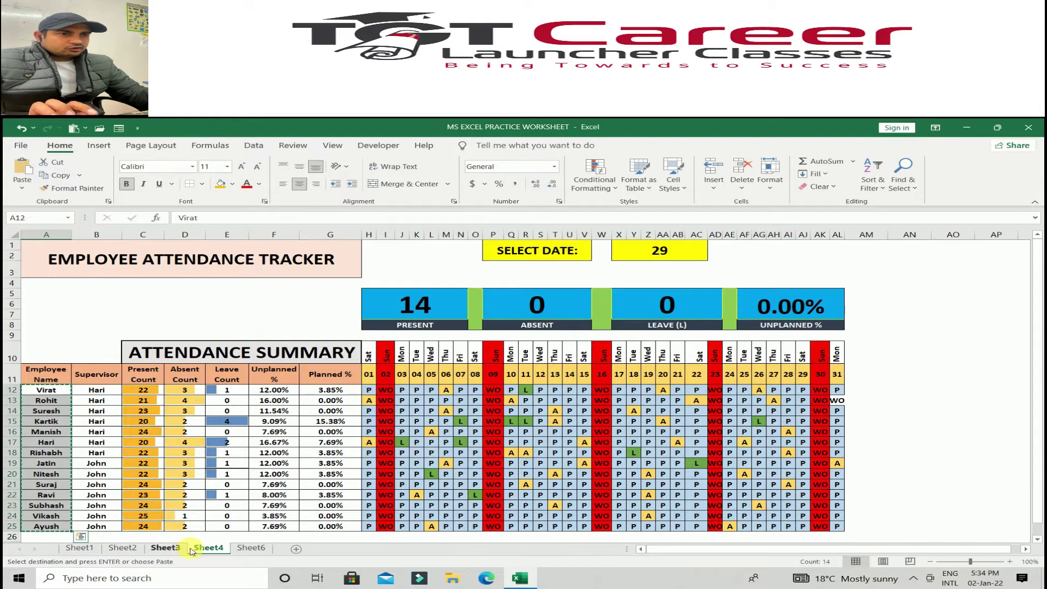
pyautogui.click(251, 548)
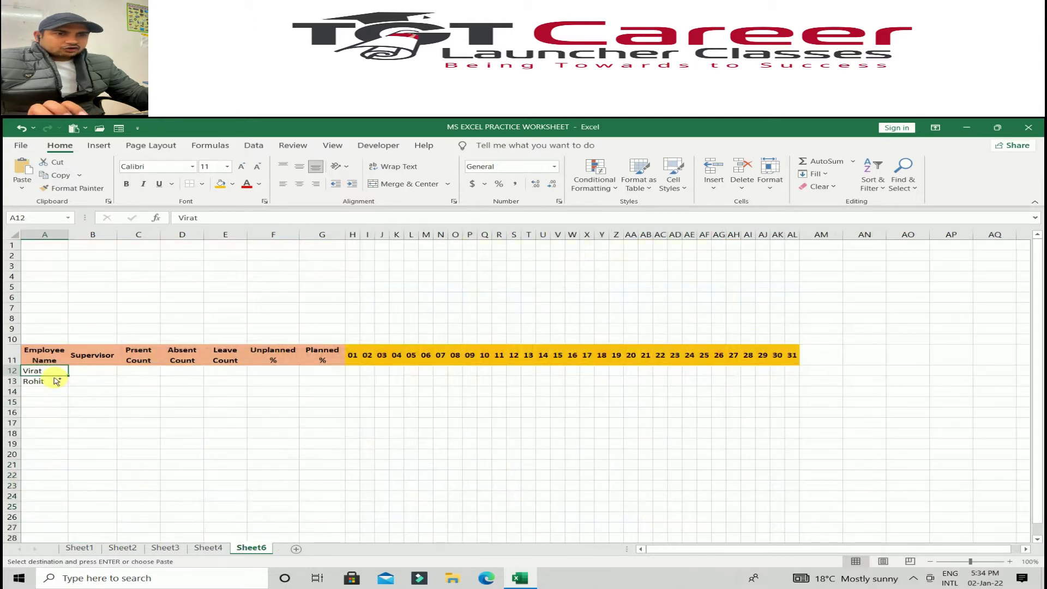
pyautogui.hotkey('ctrl', 'v')
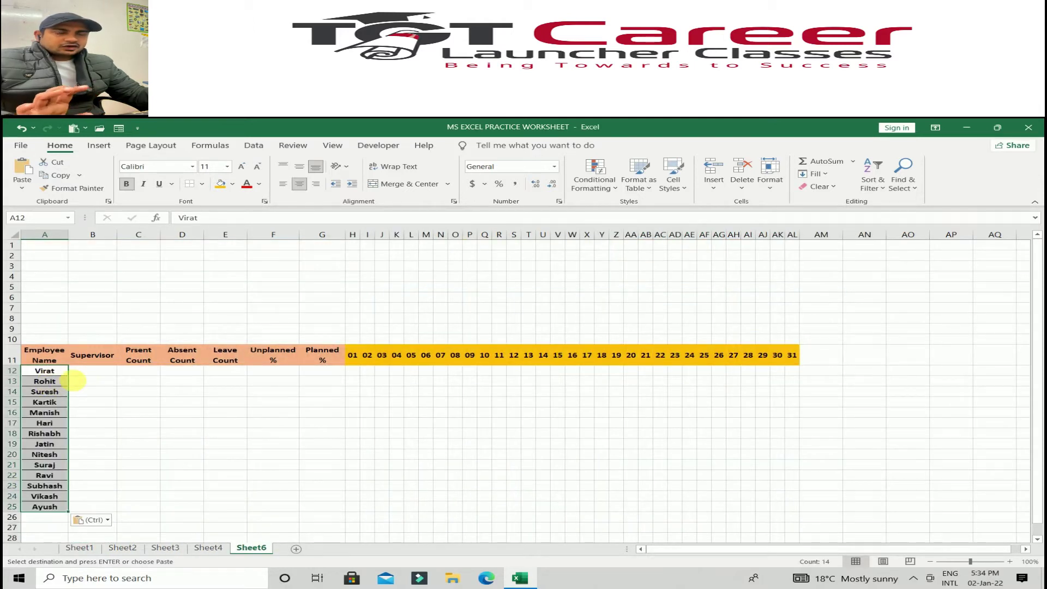
# Paste the supervisor names from Sheet4 into B12:B25 on Sheet6
pyautogui.click(80, 373)
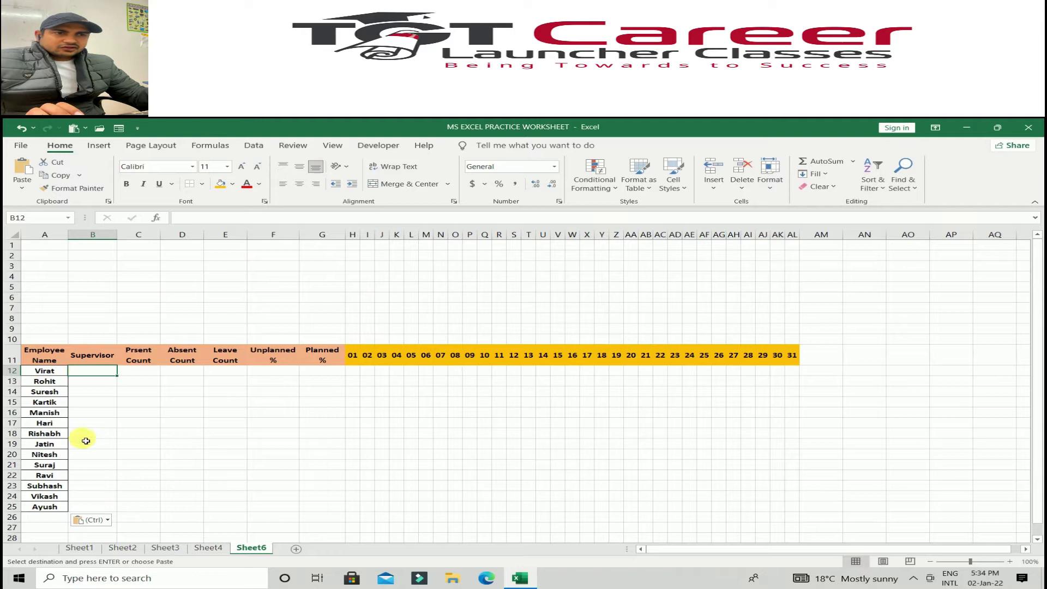
pyautogui.click(208, 548)
pyautogui.moveTo(90, 389); pyautogui.dragTo(125, 539)
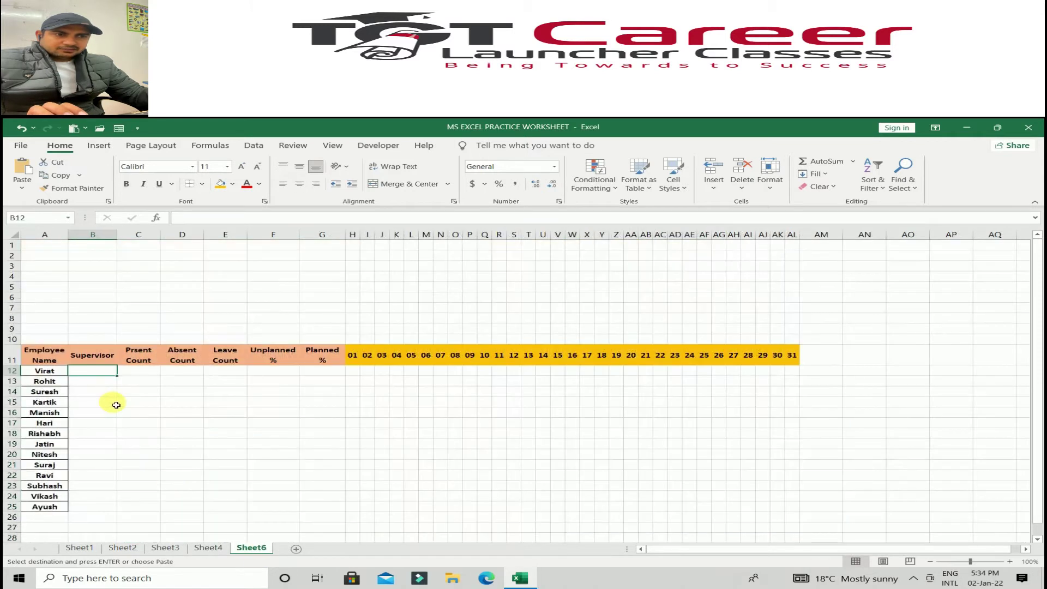
pyautogui.click(251, 548)
pyautogui.hotkey('ctrl', 'v')
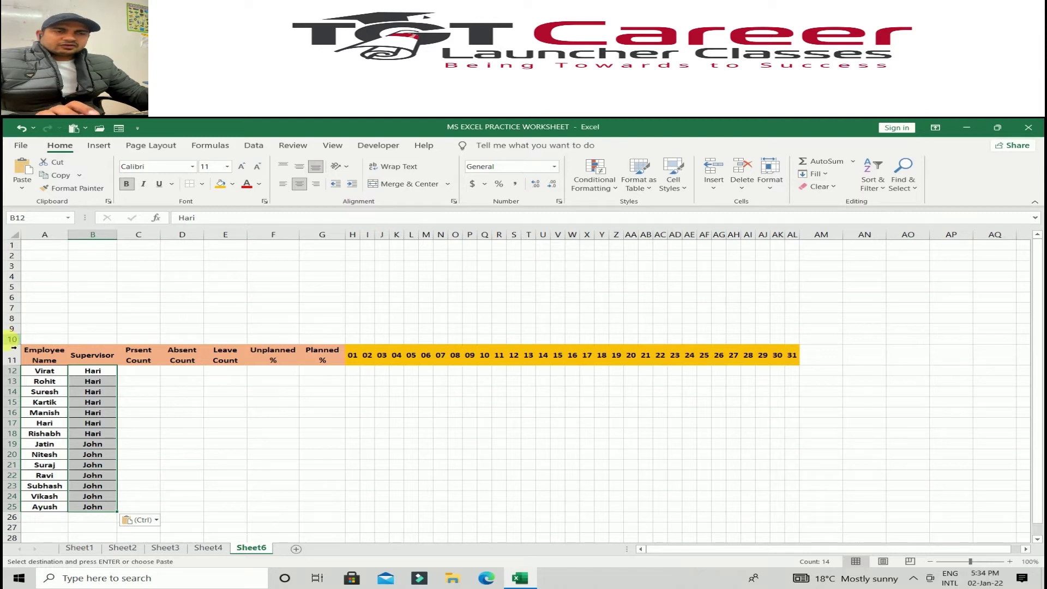
# Apply All Borders to the Sheet6 table from the header row through day 31
pyautogui.click(208, 547)
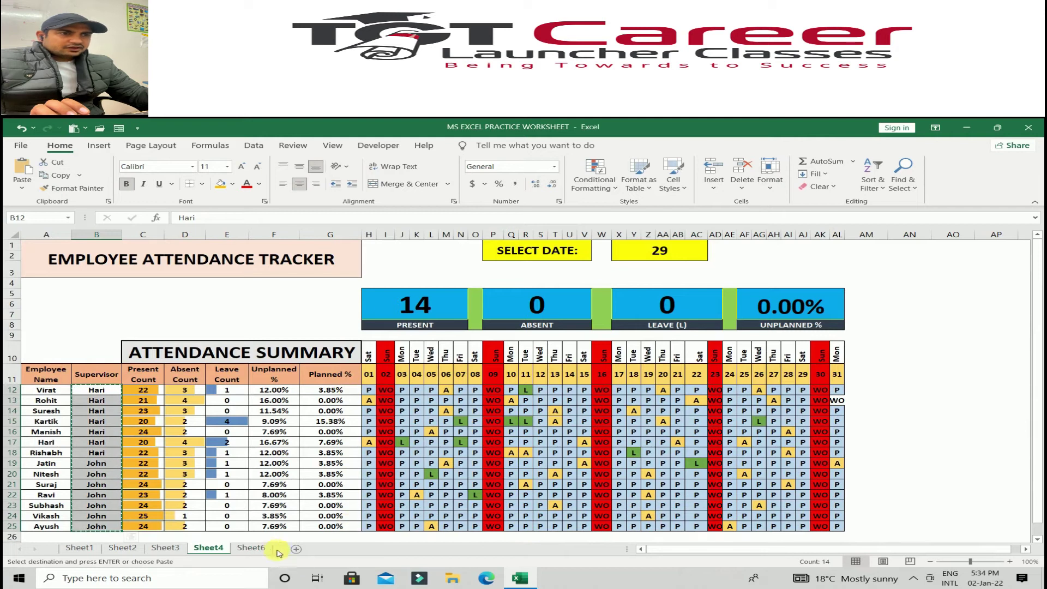
pyautogui.click(250, 547)
pyautogui.click(30, 352)
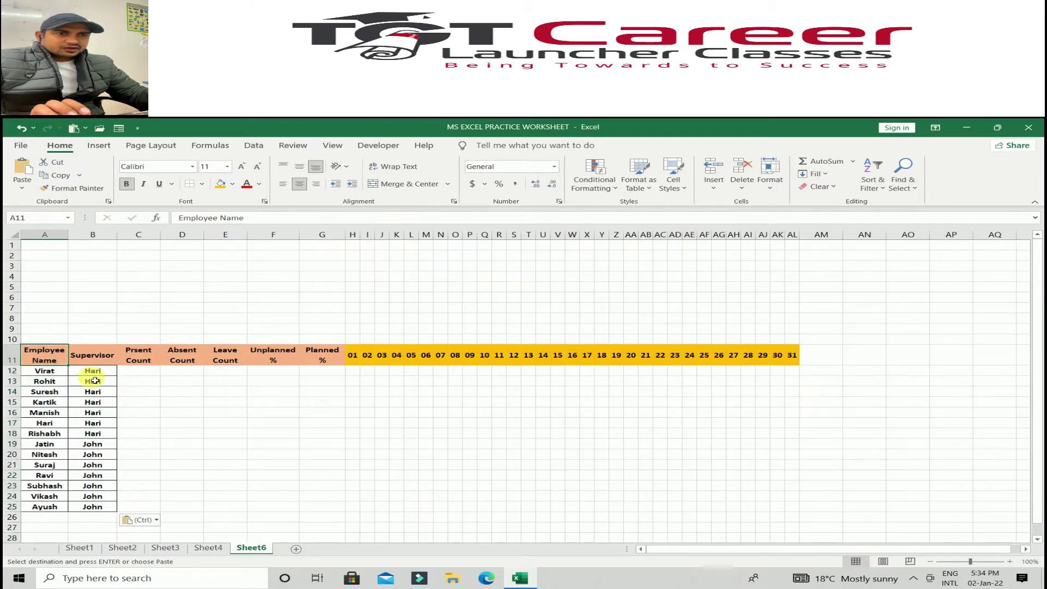
pyautogui.moveTo(95, 381); pyautogui.dragTo(793, 522)
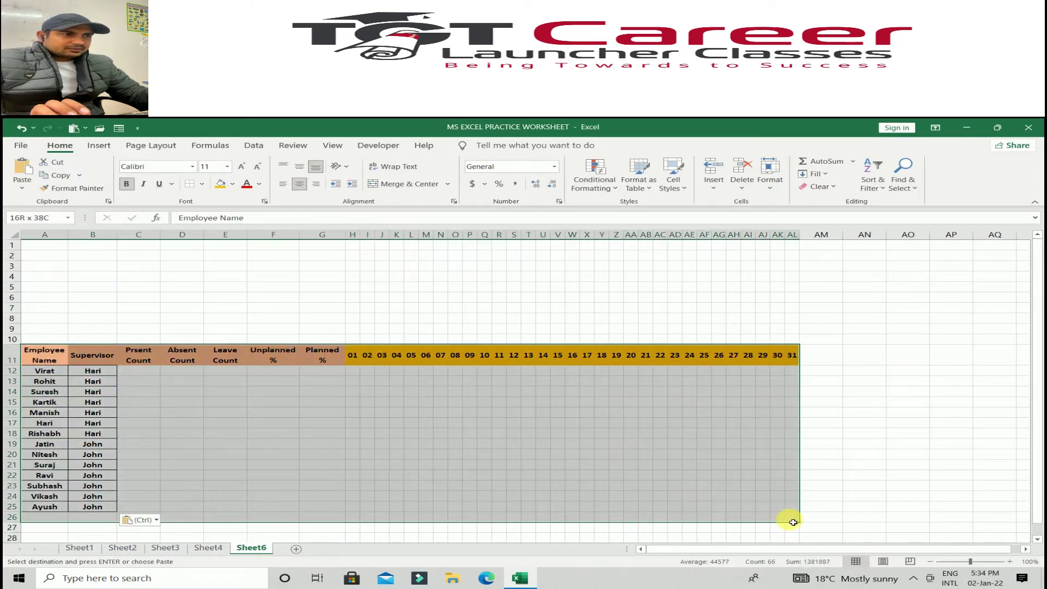
pyautogui.click(202, 186)
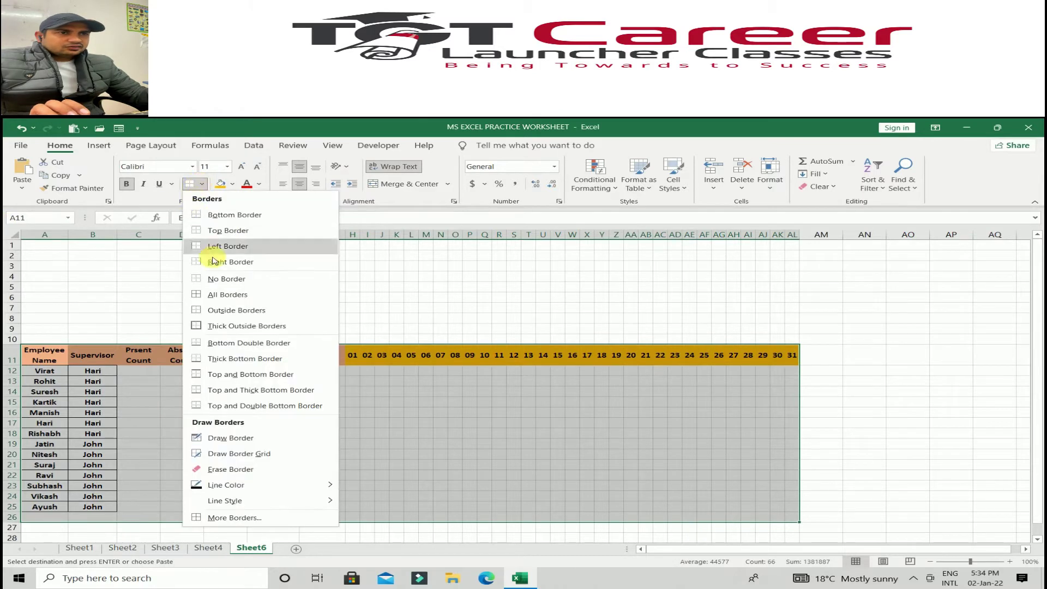
pyautogui.click(249, 298)
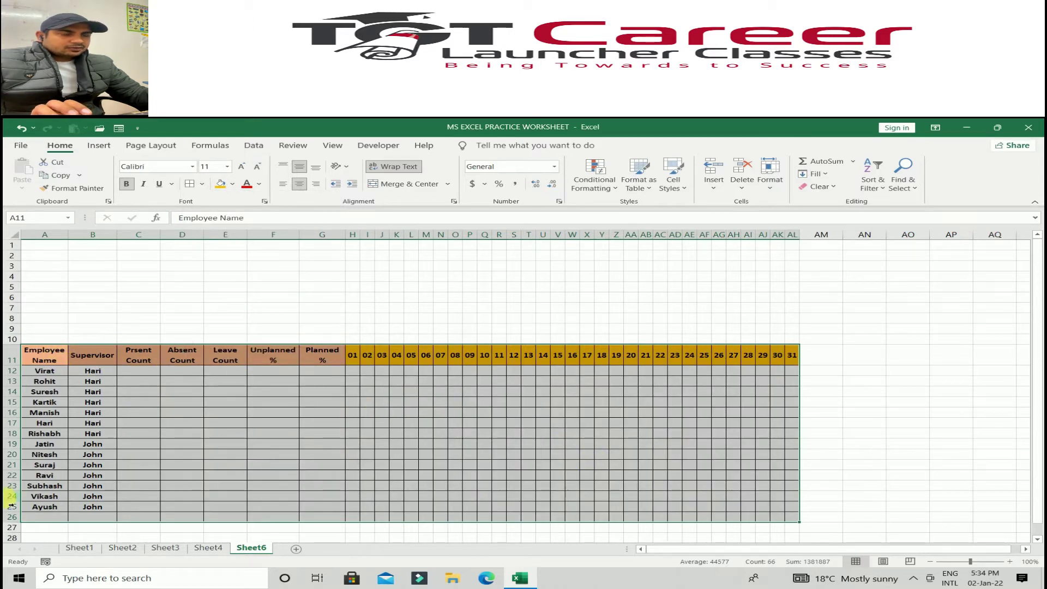
# Delete the extra row 26 and view the Sheet4 tracker
pyautogui.click(13, 519)
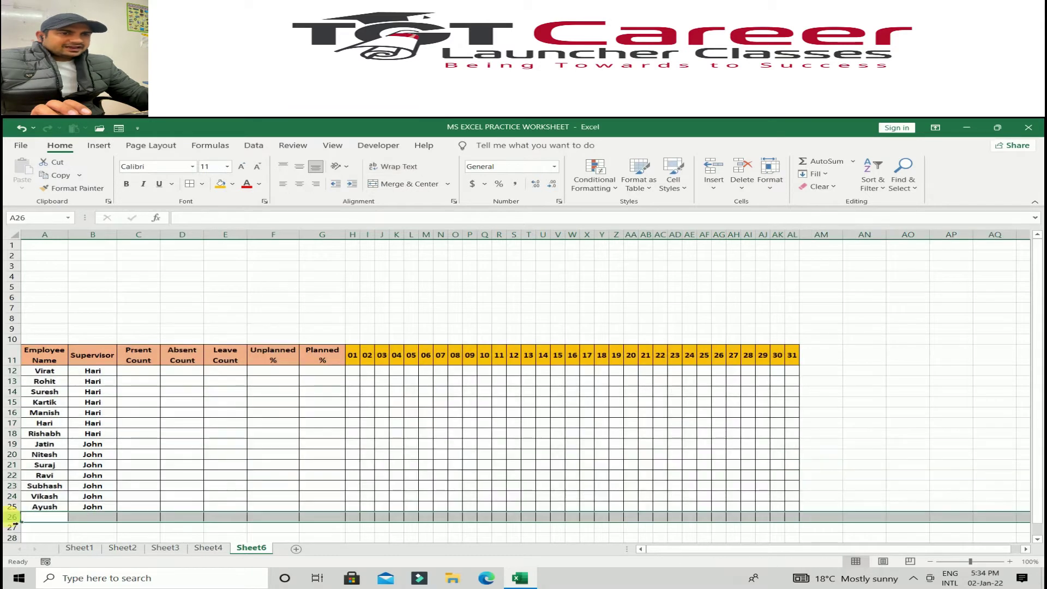
pyautogui.rightClick(10, 519)
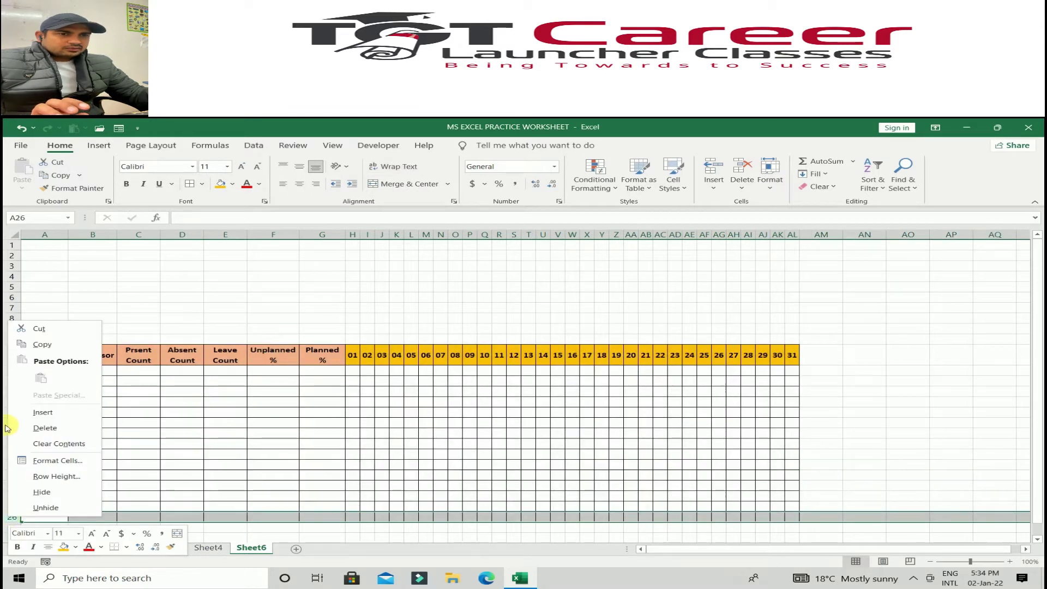
pyautogui.click(45, 428)
pyautogui.click(285, 475)
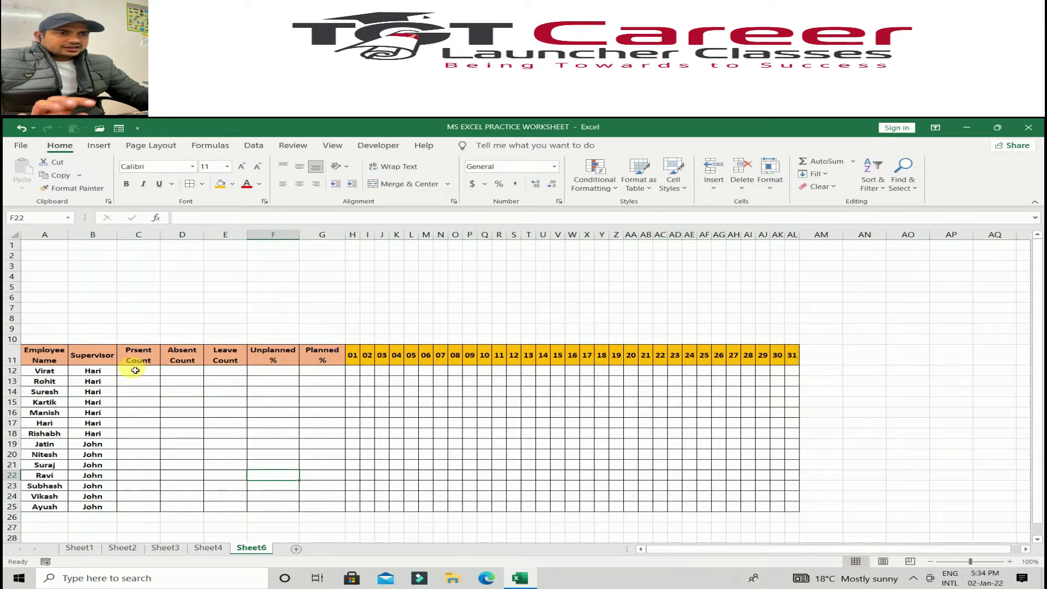
pyautogui.click(210, 548)
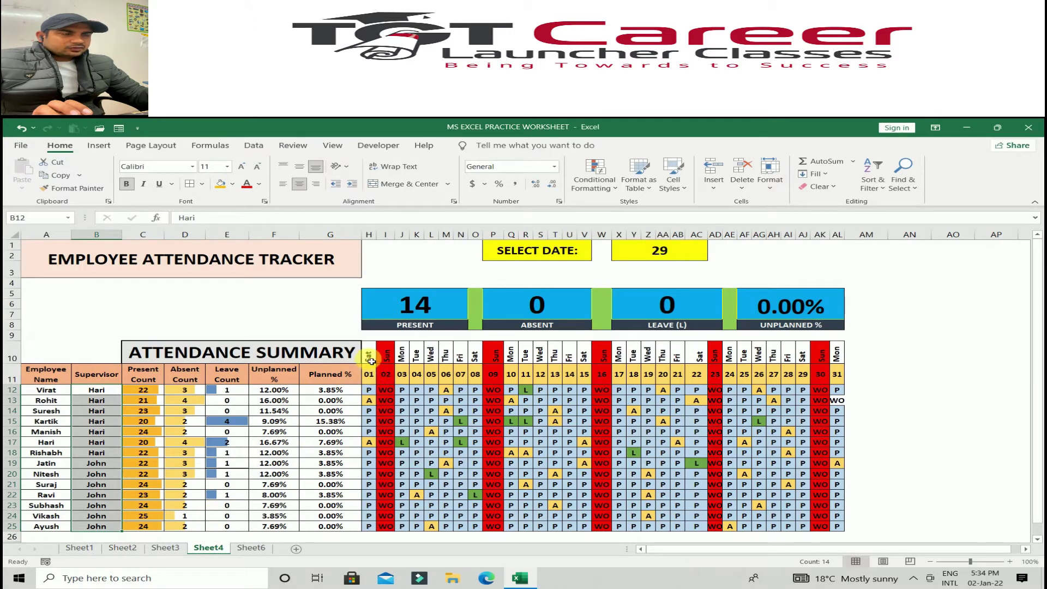
# Zoom to 110% and fill =TEXT(H11,"ddd") from H10 across to AL10 for weekday names
pyautogui.click(256, 548)
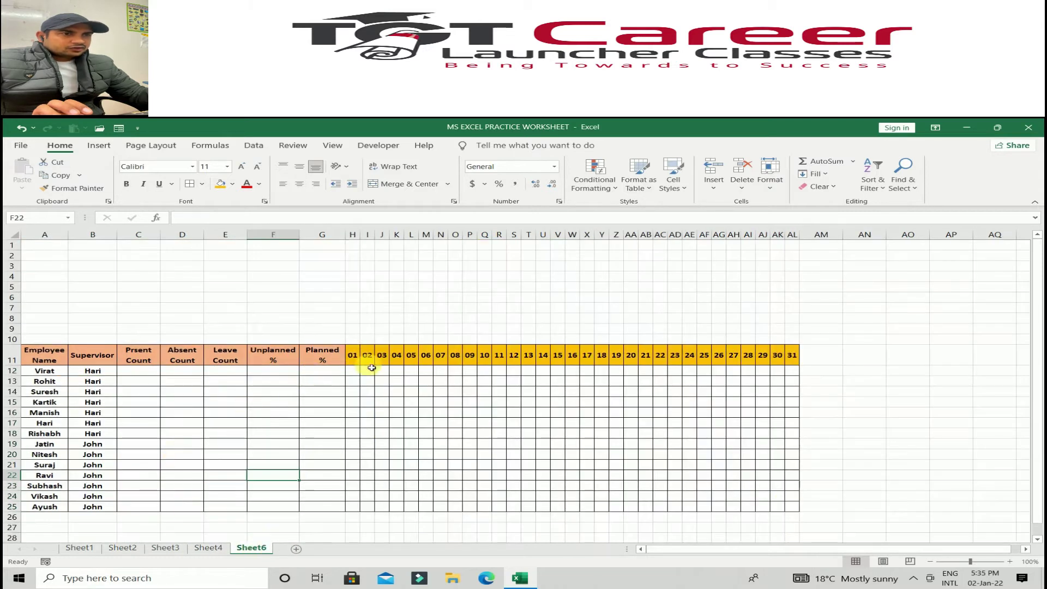
pyautogui.click(1010, 562)
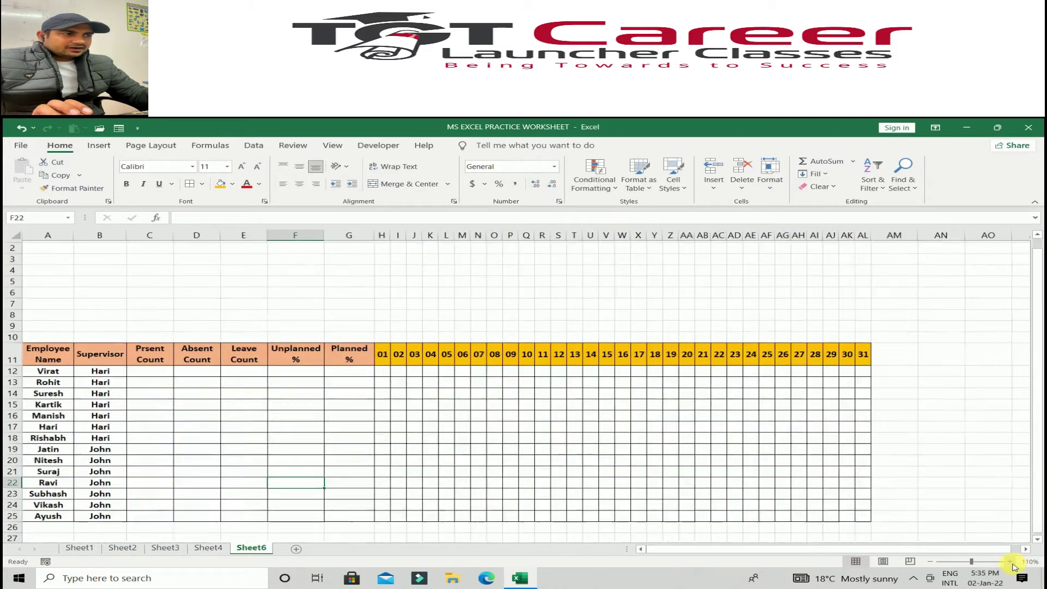
pyautogui.click(391, 339)
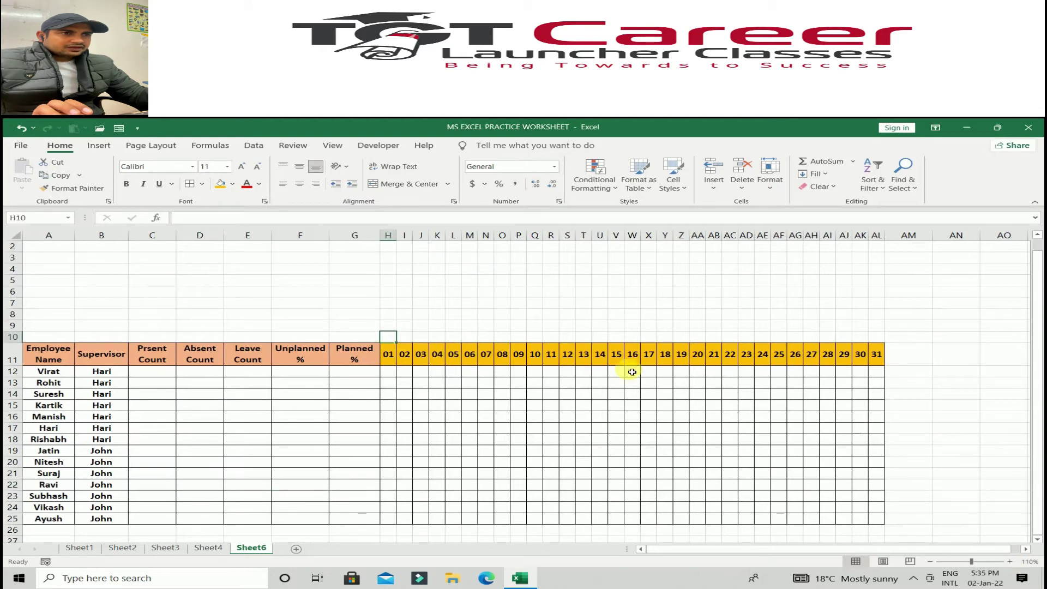
pyautogui.write('=text')
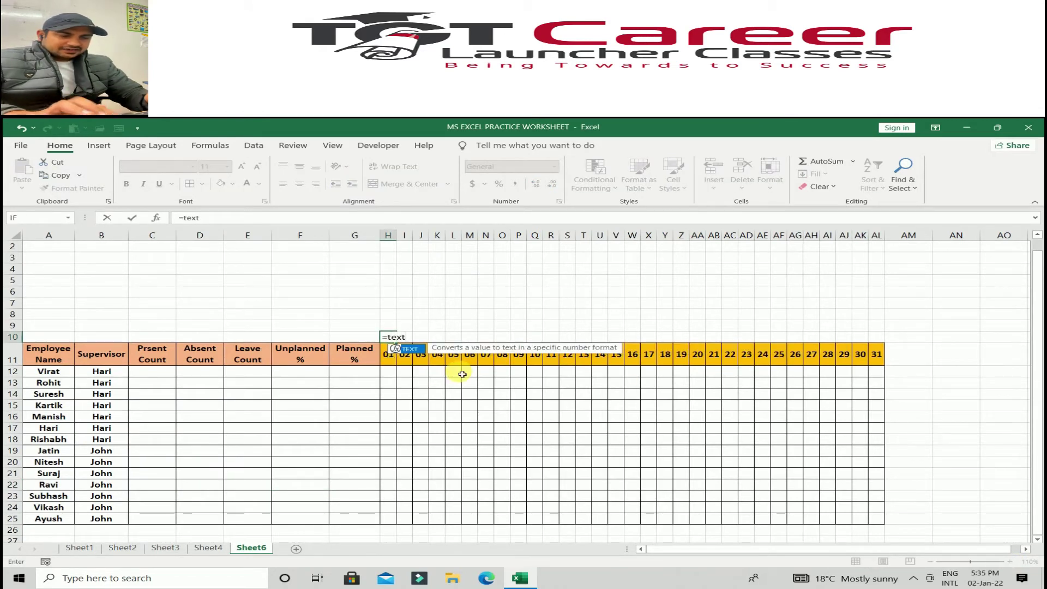
pyautogui.write('(H11')
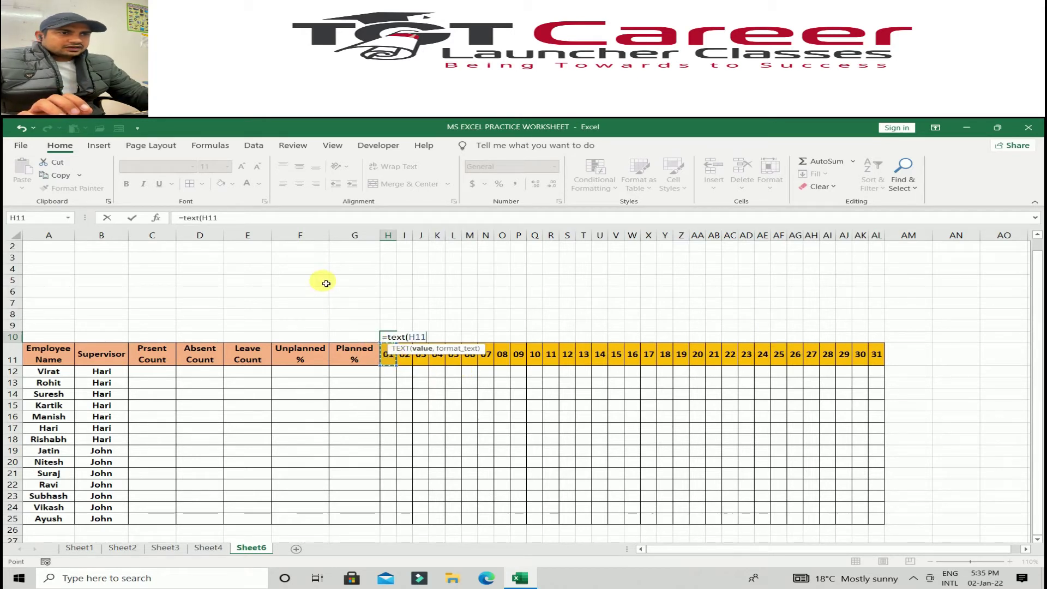
pyautogui.write(',')
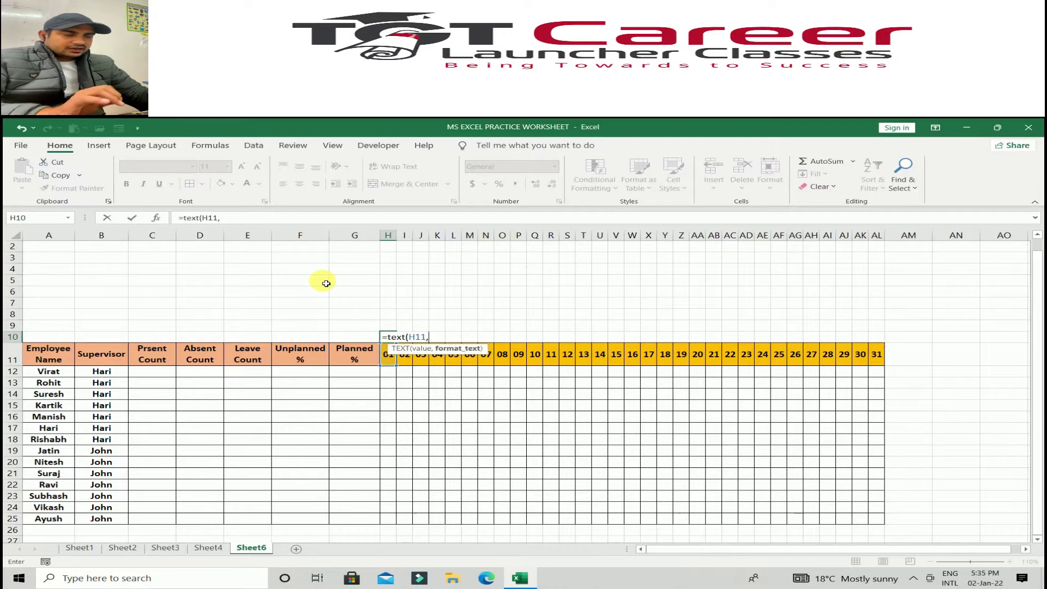
pyautogui.write('""')
pyautogui.press('BackSpace')
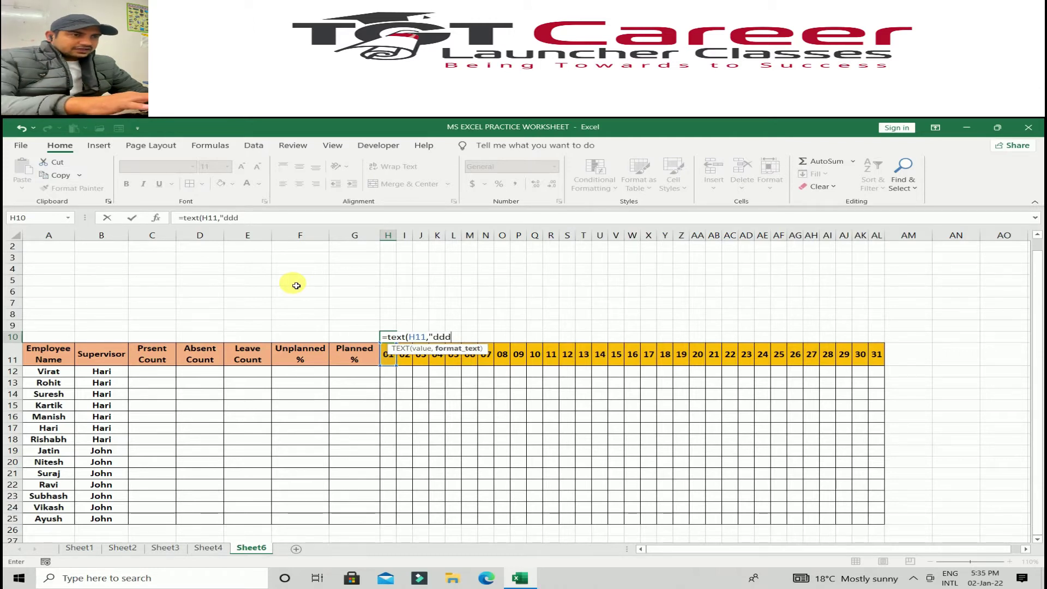
pyautogui.write('")')
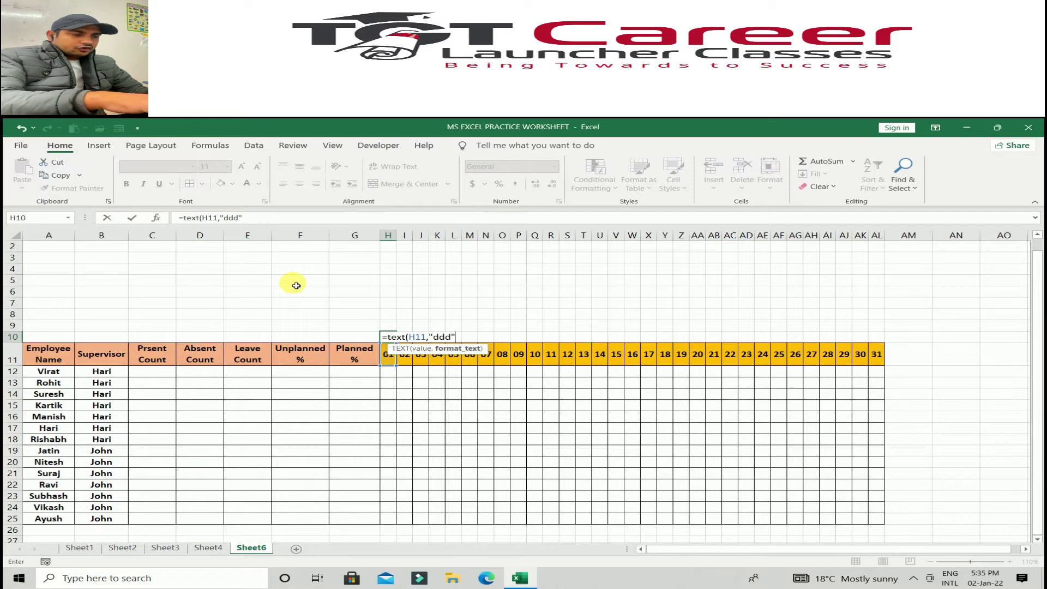
pyautogui.press('Return')
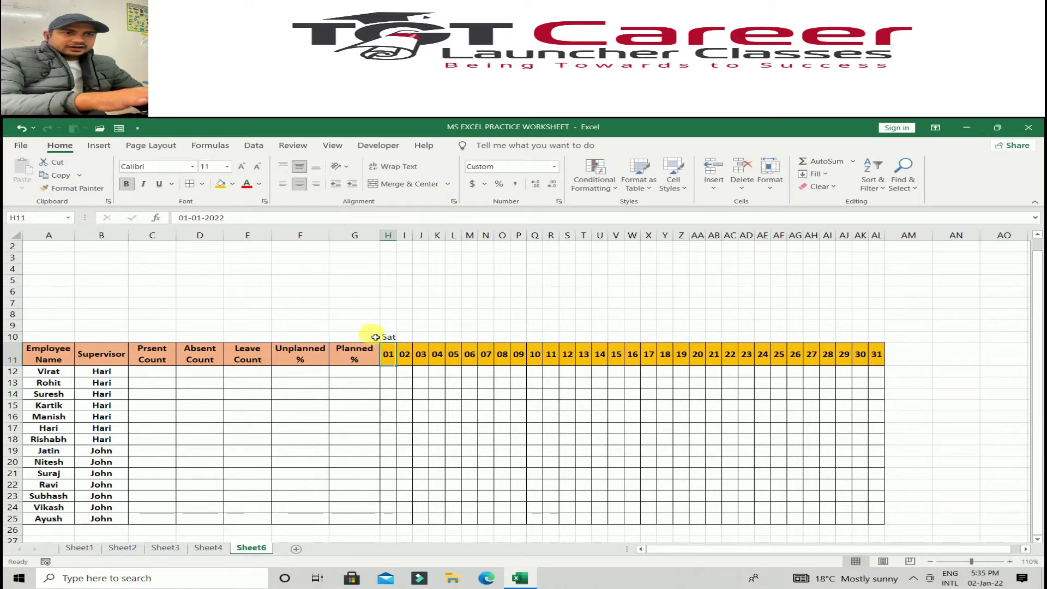
pyautogui.click(391, 342)
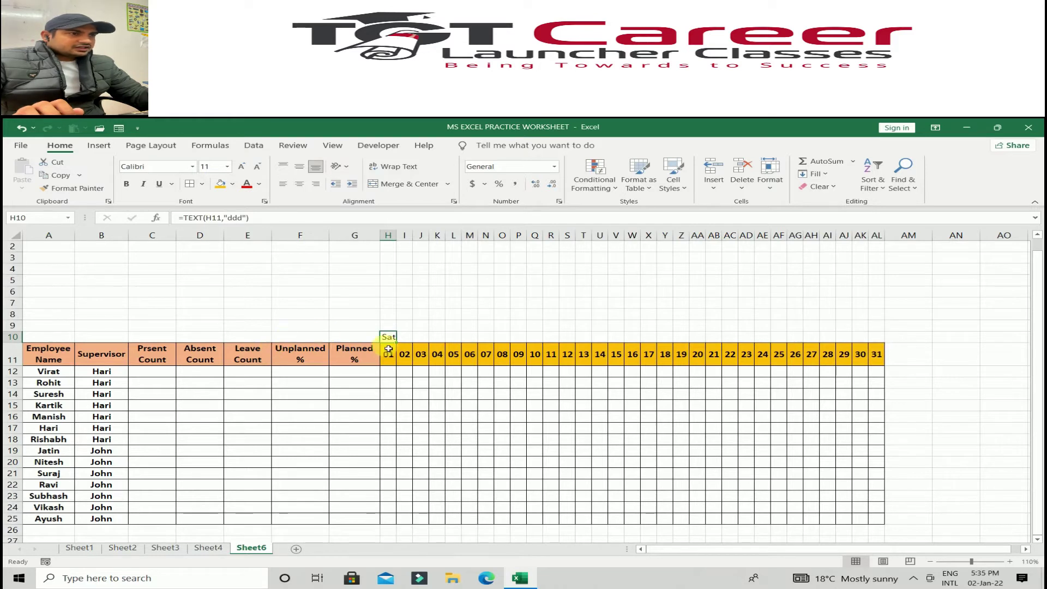
pyautogui.moveTo(399, 344); pyautogui.dragTo(884, 339)
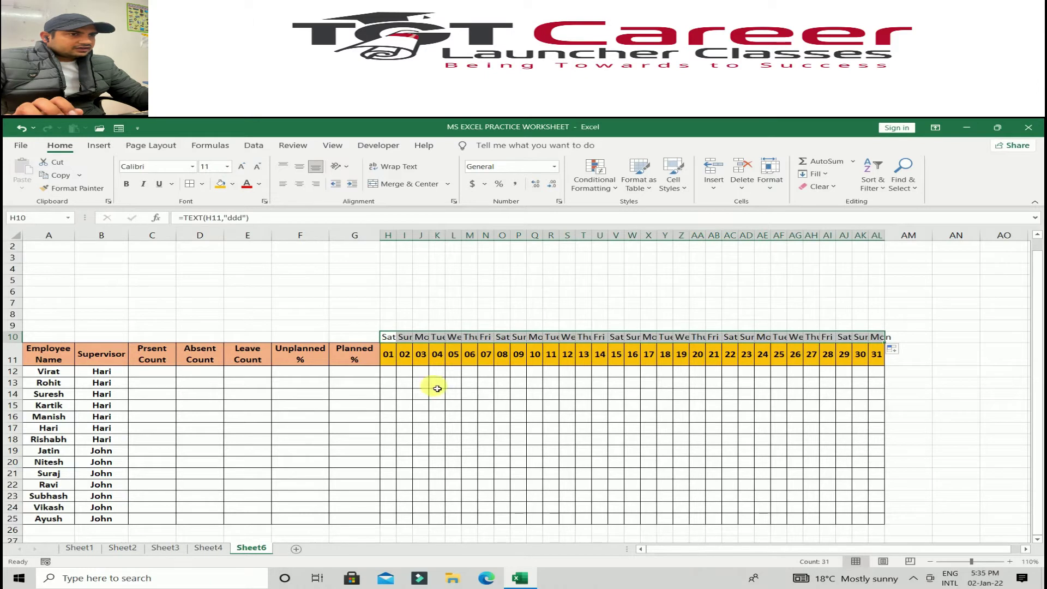
# After comparing with Sheet4, rotate the weekday names in H10:AL10 to read vertically with Rotate Text Up
pyautogui.click(208, 548)
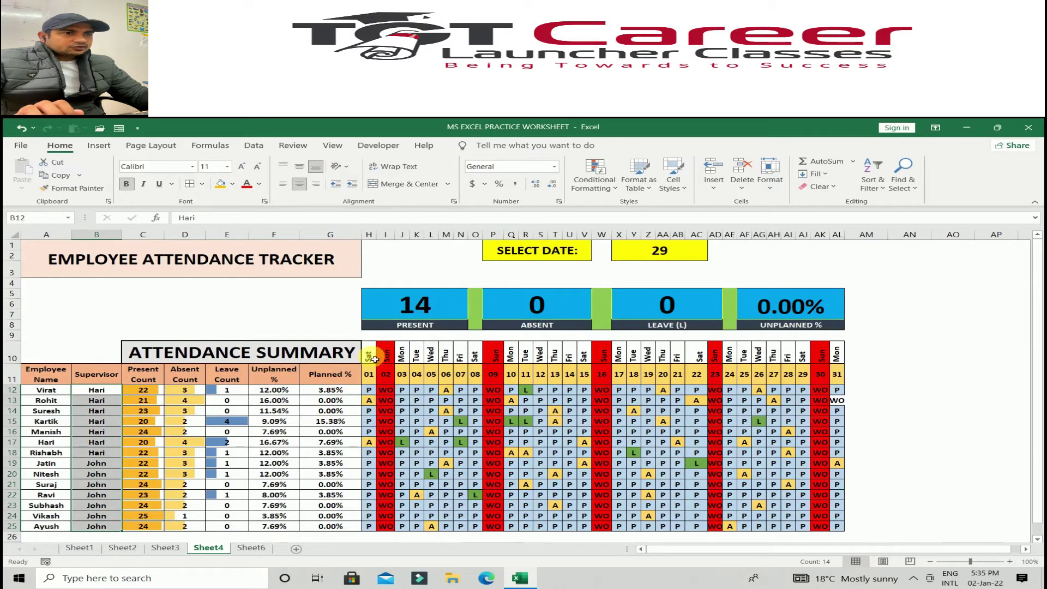
pyautogui.click(260, 549)
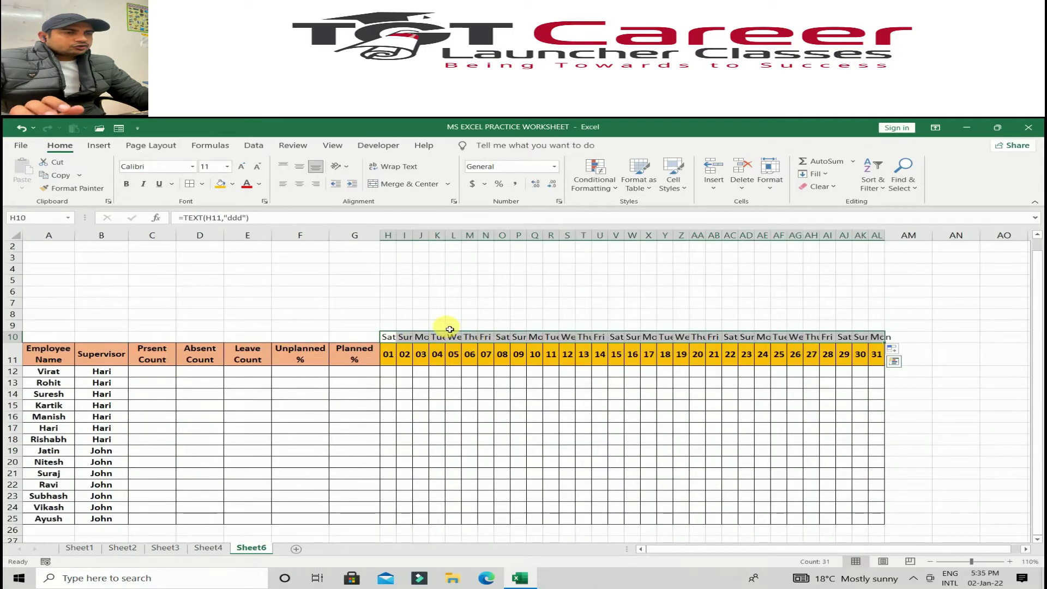
pyautogui.moveTo(388, 339)
pyautogui.mouseDown()
pyautogui.moveTo(840, 326)
pyautogui.moveTo(872, 338)
pyautogui.mouseUp()
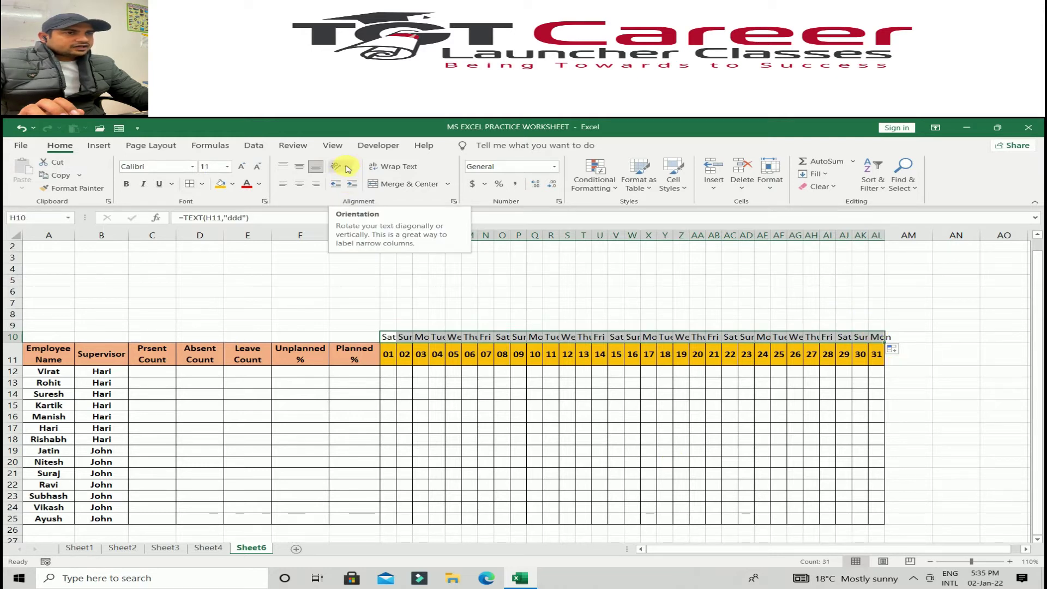
pyautogui.click(348, 169)
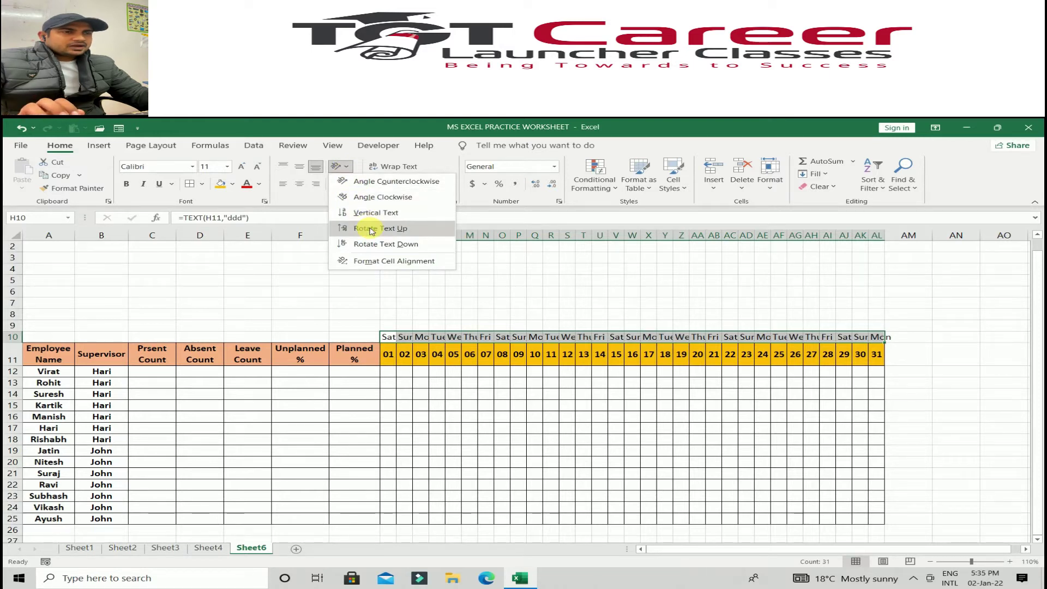
pyautogui.click(371, 231)
# Apply All Borders to the weekday header cells H10:AL10
pyautogui.moveTo(386, 341); pyautogui.dragTo(878, 339)
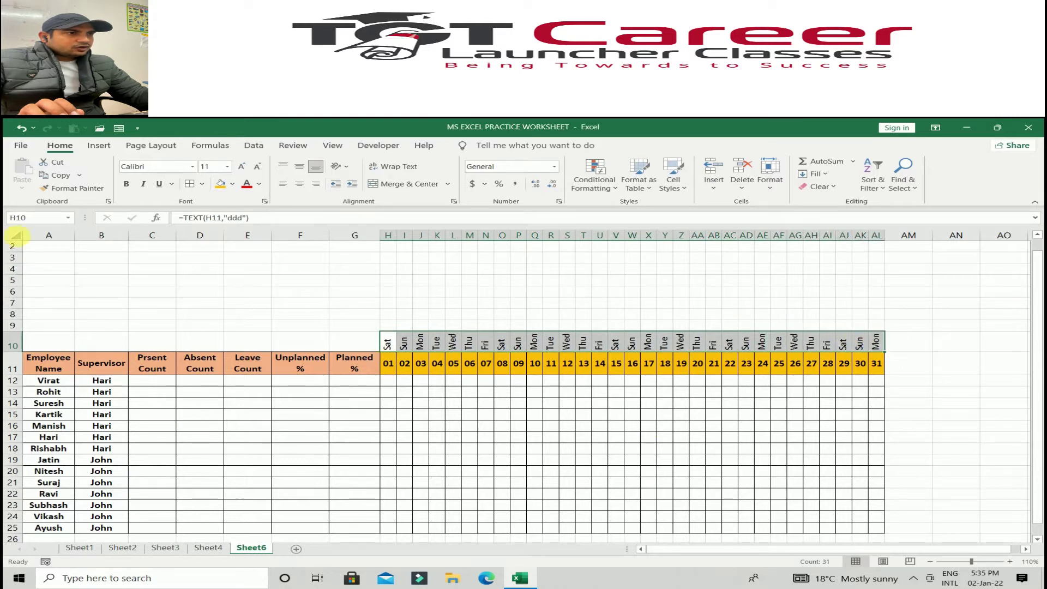
pyautogui.click(206, 186)
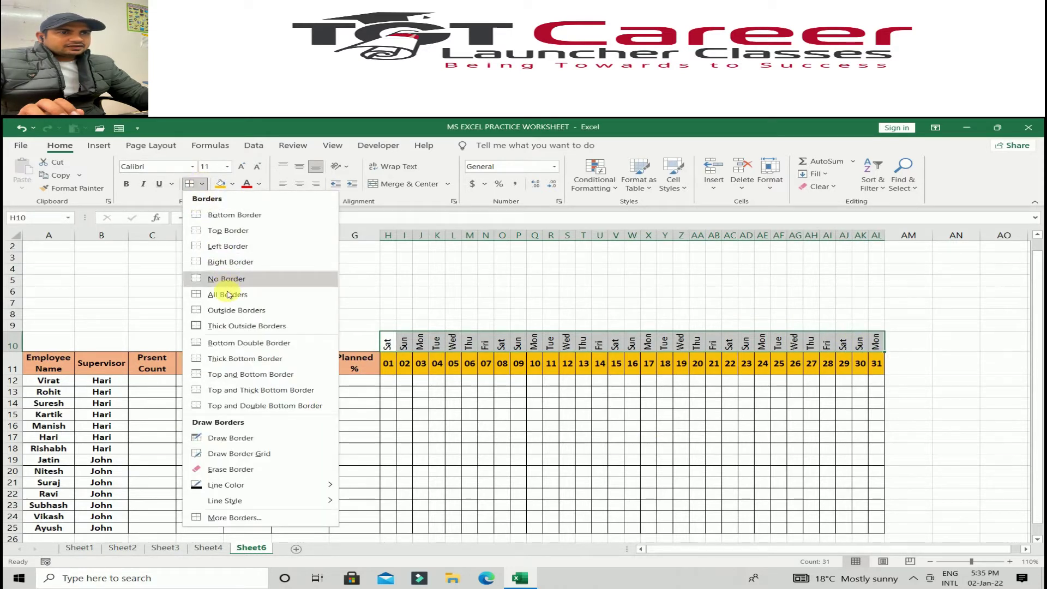
pyautogui.click(230, 297)
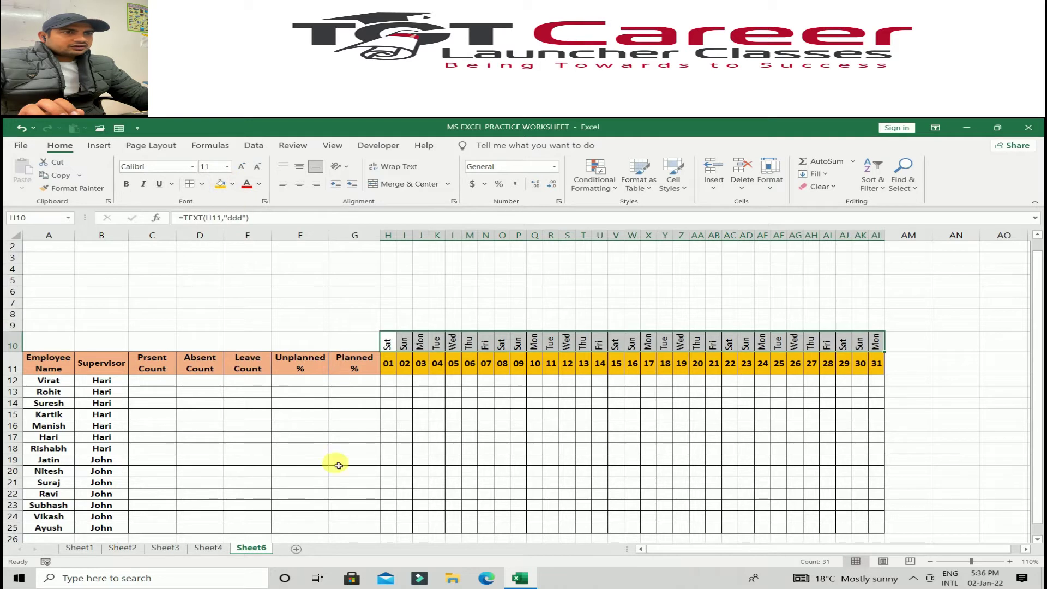
# Check the header against Sheet4's tracker, then select Sheet6's daily attendance grid
pyautogui.click(209, 547)
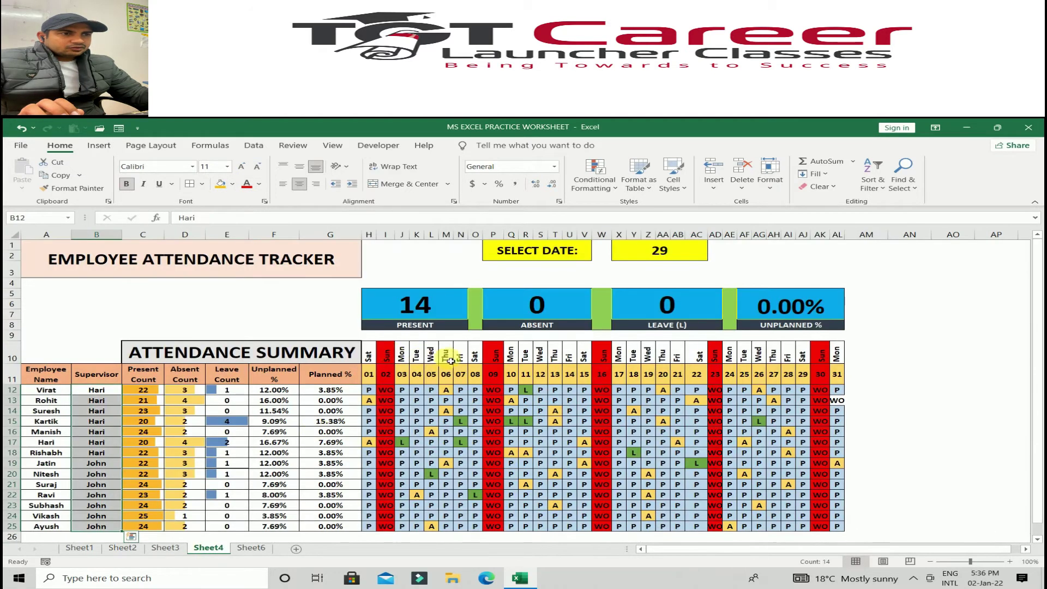
pyautogui.click(252, 549)
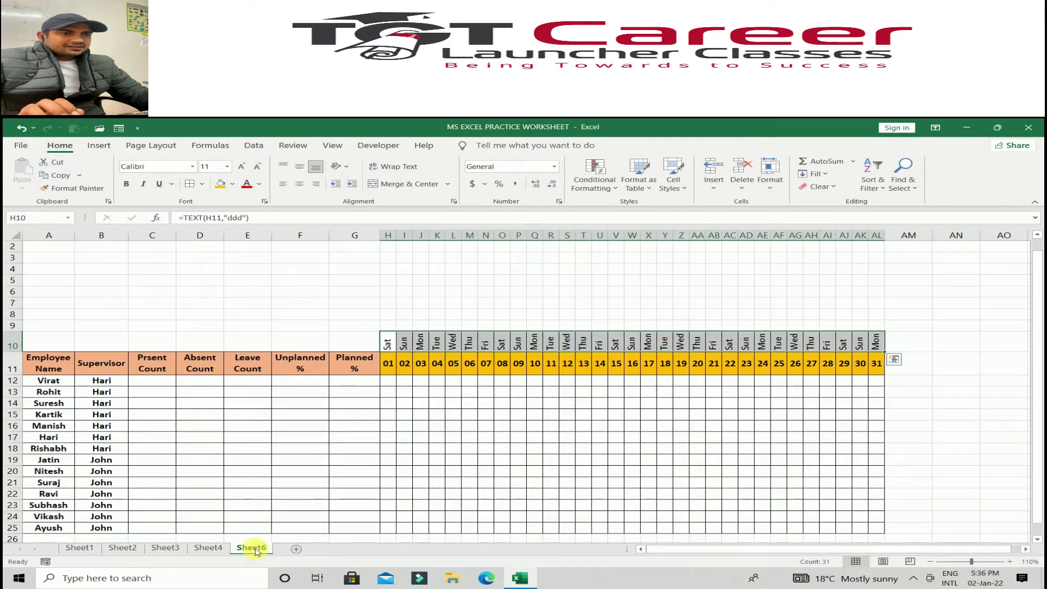
pyautogui.click(208, 548)
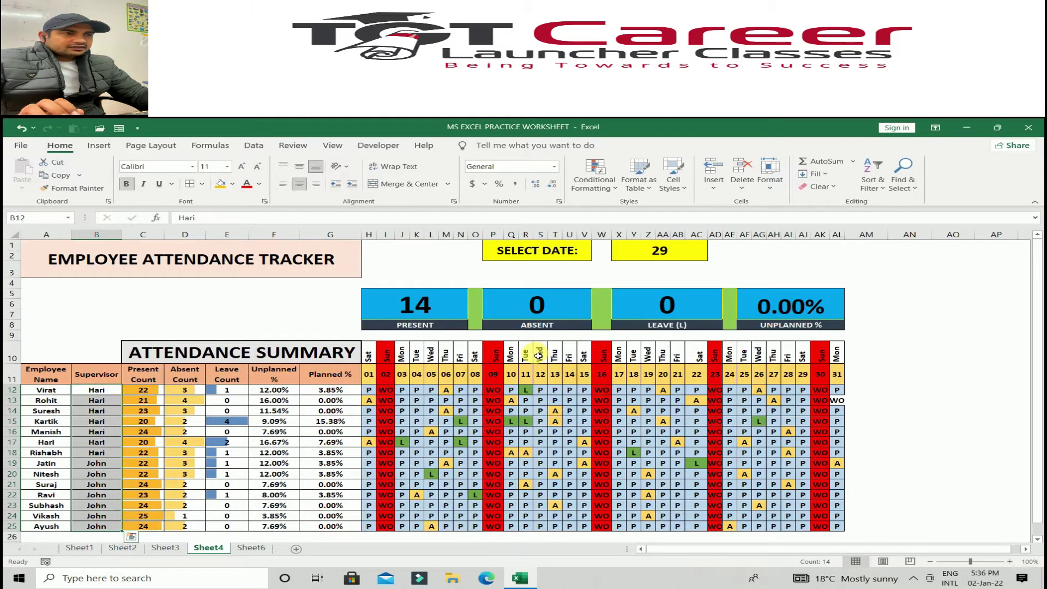
pyautogui.click(251, 547)
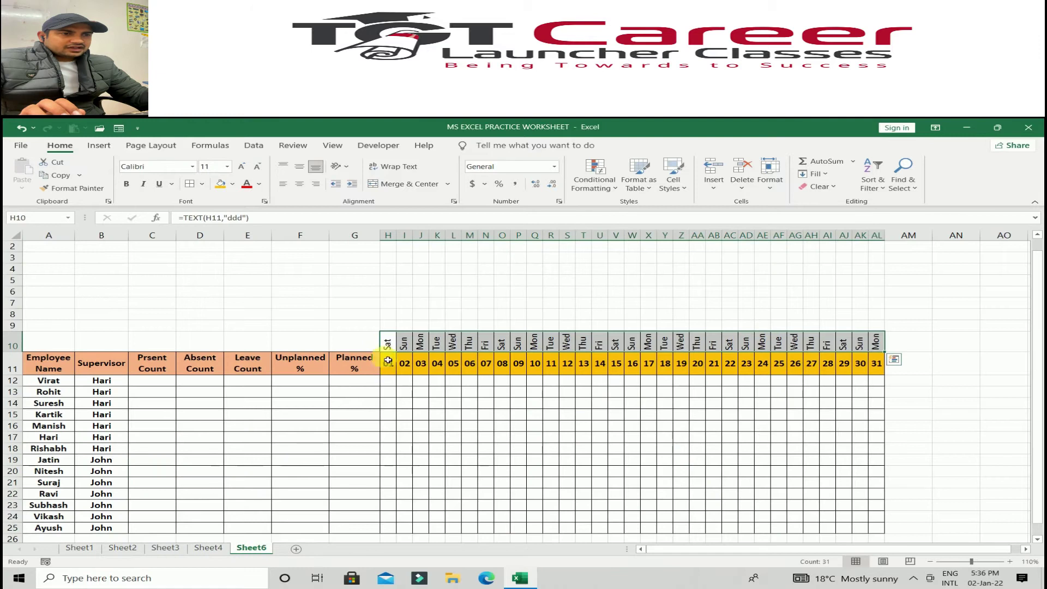
pyautogui.moveTo(388, 361)
pyautogui.mouseDown()
pyautogui.moveTo(697, 522)
pyautogui.moveTo(885, 532)
pyautogui.mouseUp()
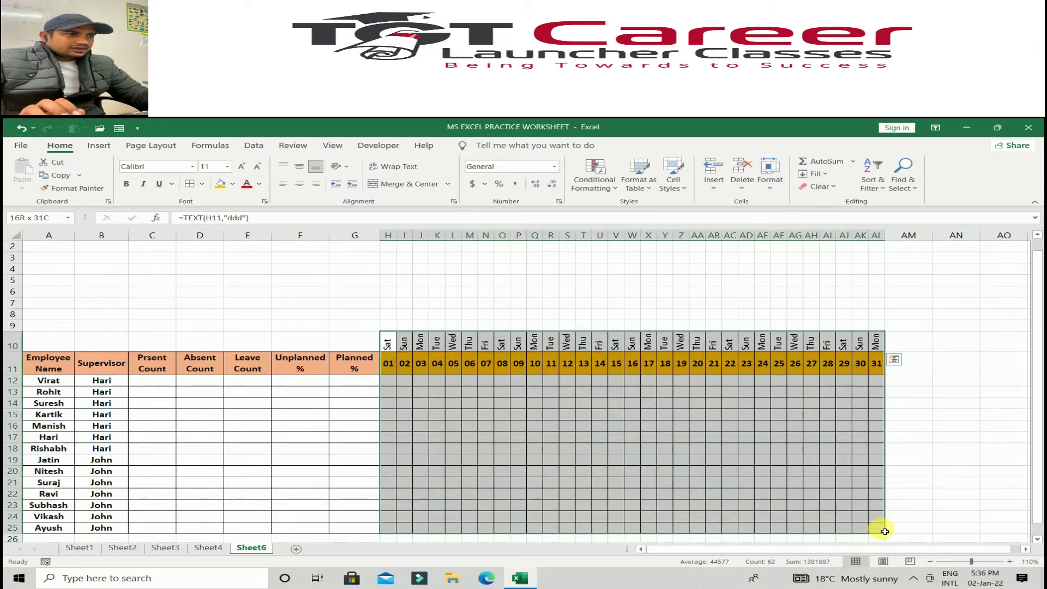
# Draft a new formula-based conditional formatting rule for the day grid: =TEXT(H$10,"ddd")="sun"
pyautogui.click(592, 186)
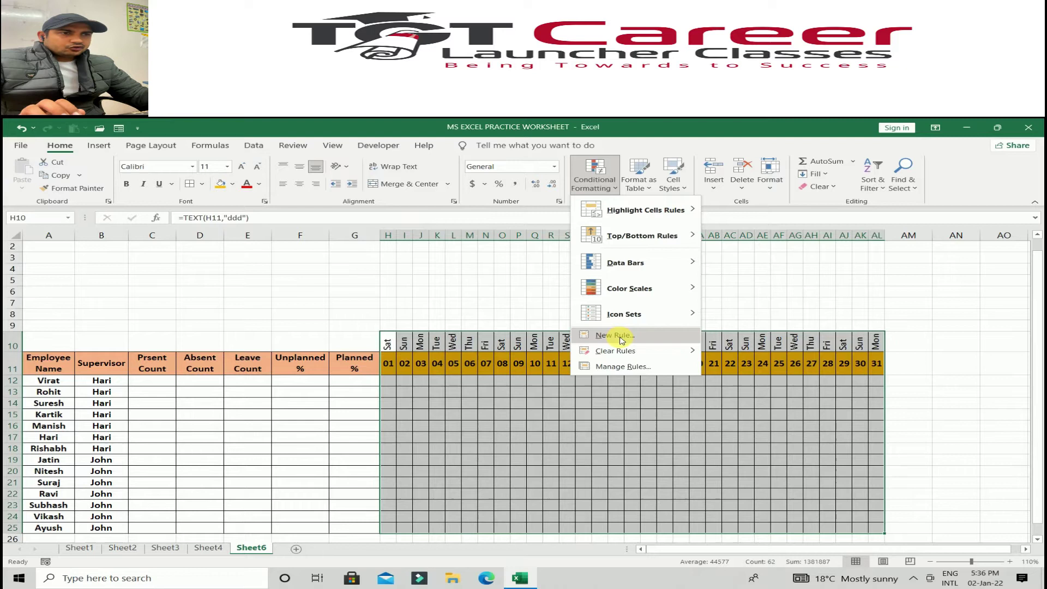
pyautogui.click(617, 336)
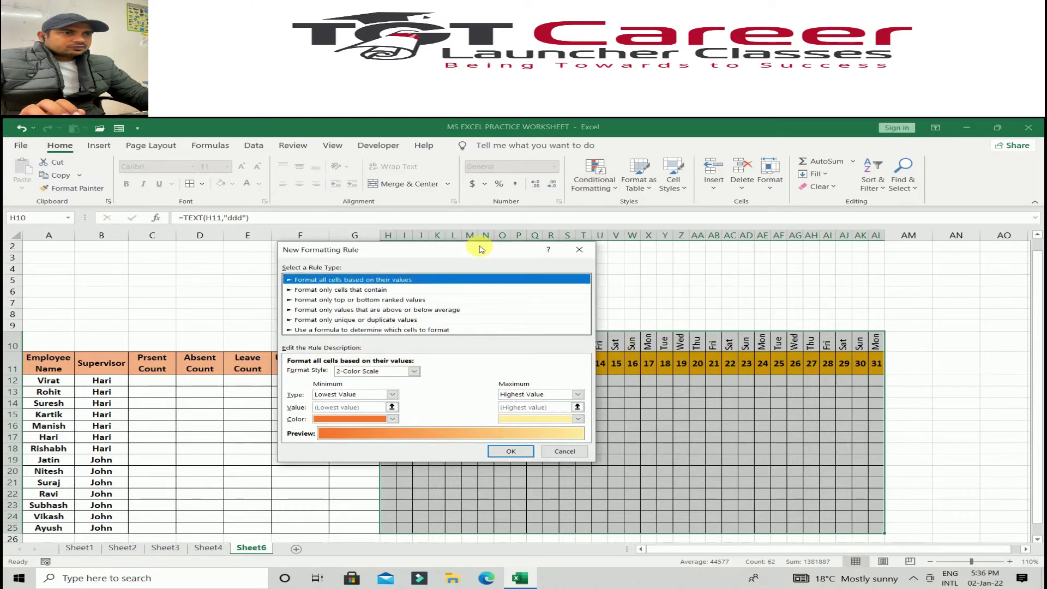
pyautogui.moveTo(480, 249); pyautogui.dragTo(611, 235)
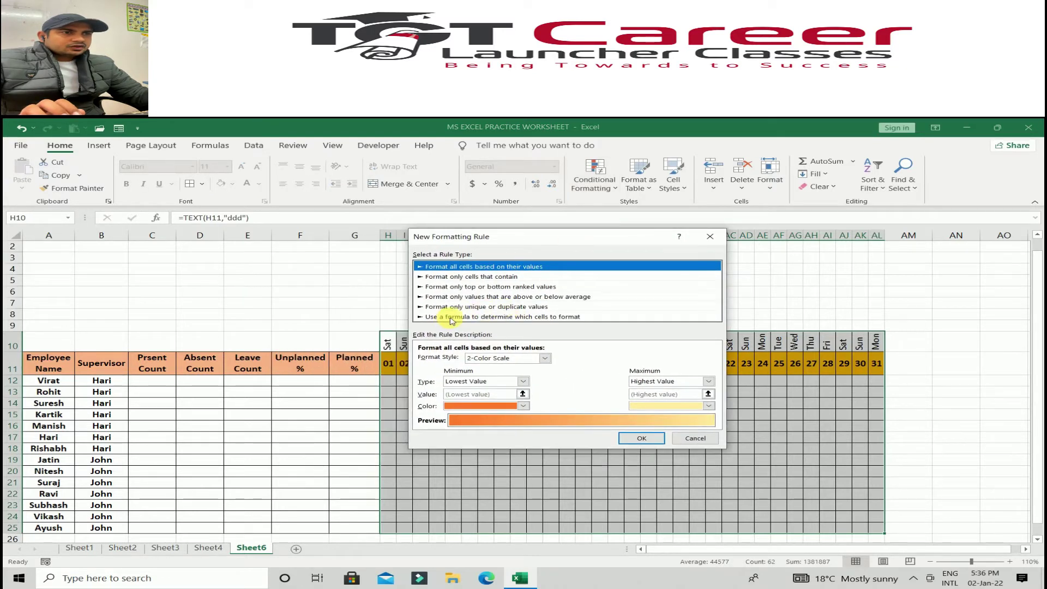
pyautogui.click(510, 317)
pyautogui.click(459, 360)
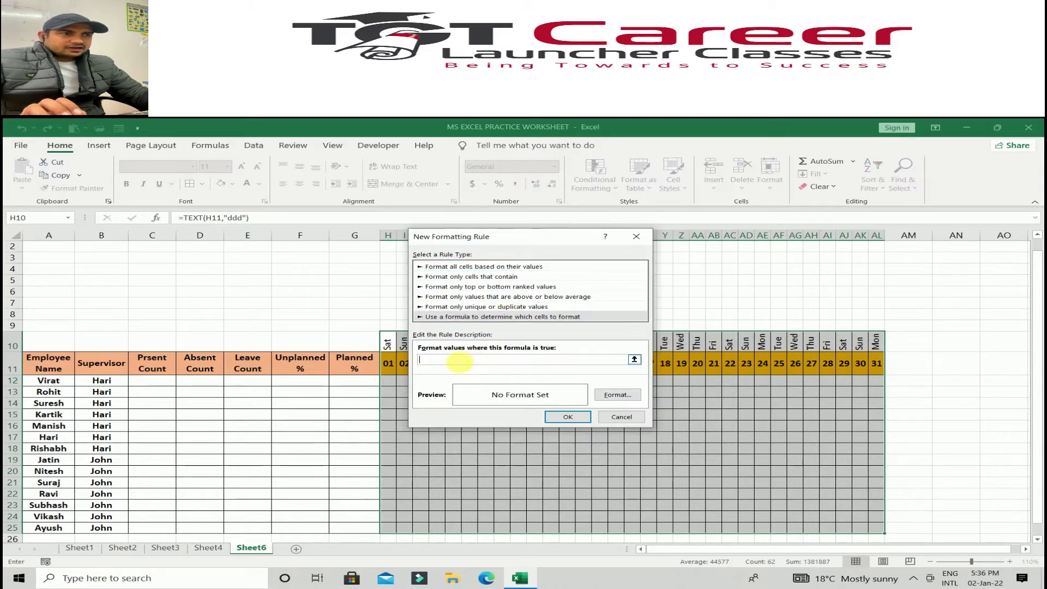
pyautogui.write('=')
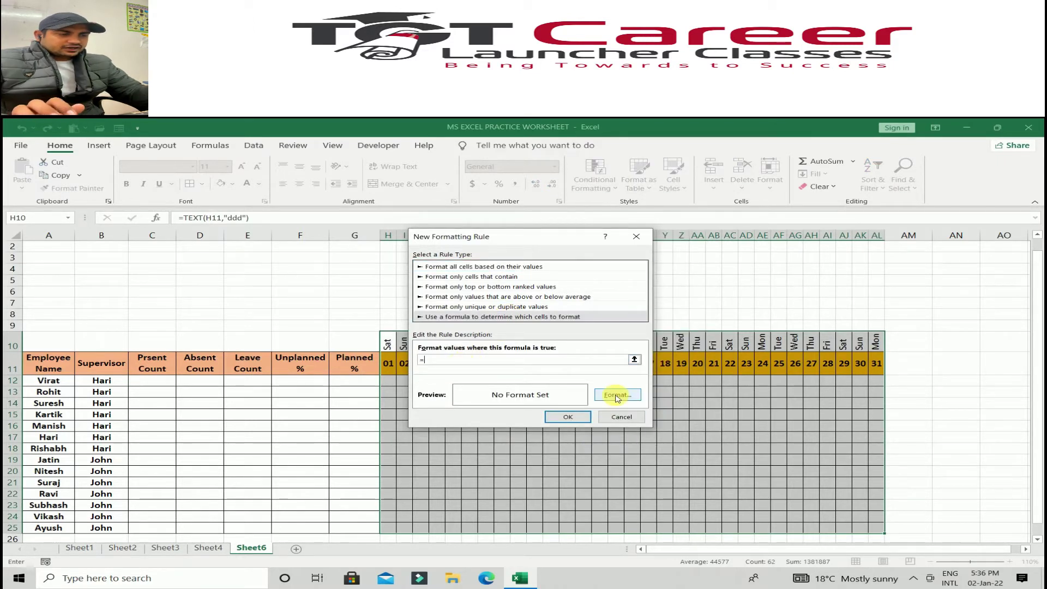
pyautogui.write('text')
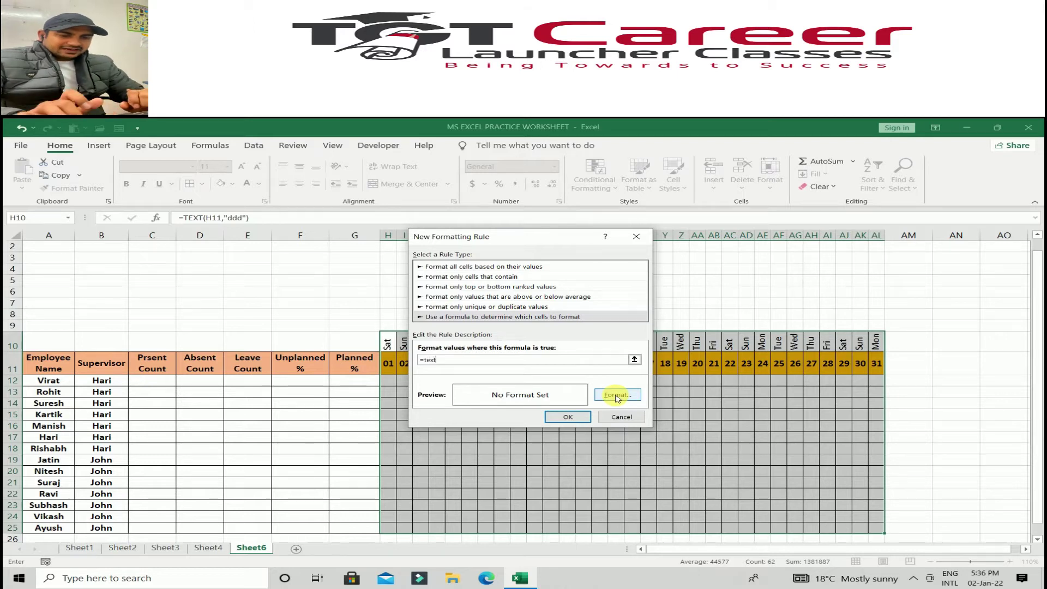
pyautogui.write('(')
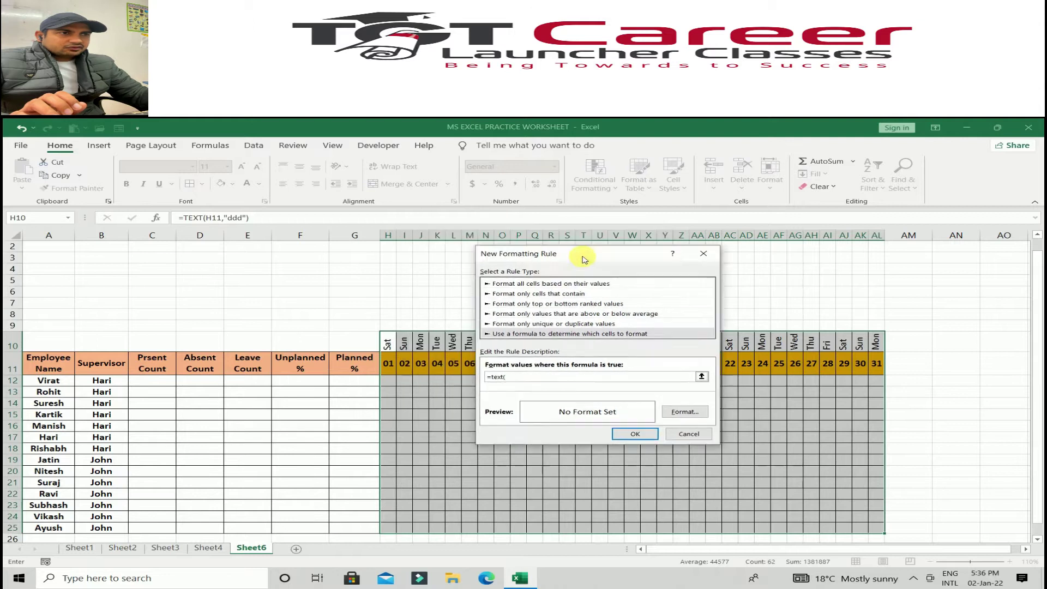
pyautogui.moveTo(489, 233); pyautogui.dragTo(596, 257)
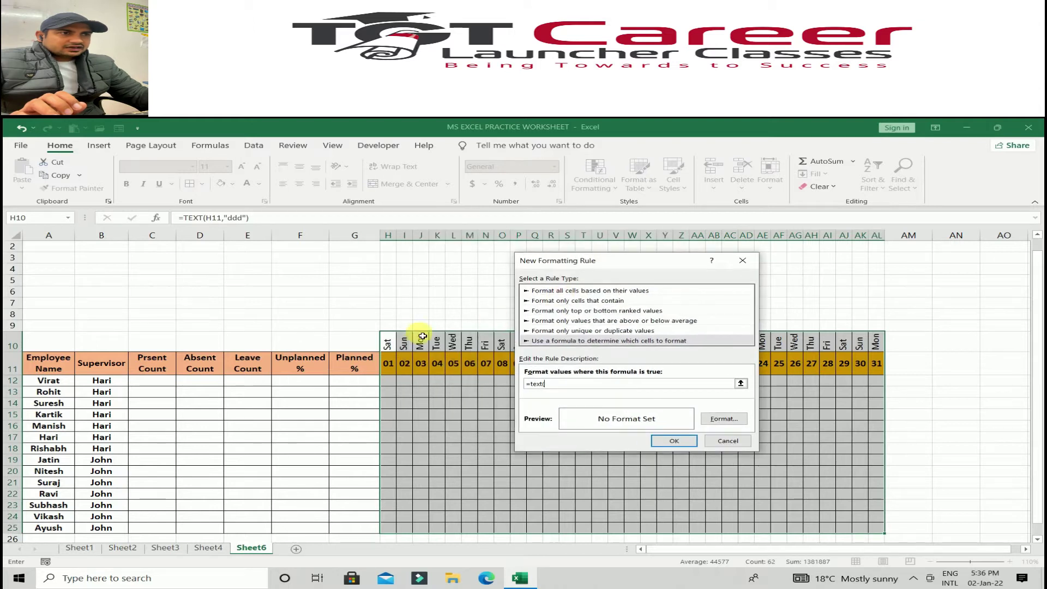
pyautogui.click(390, 346)
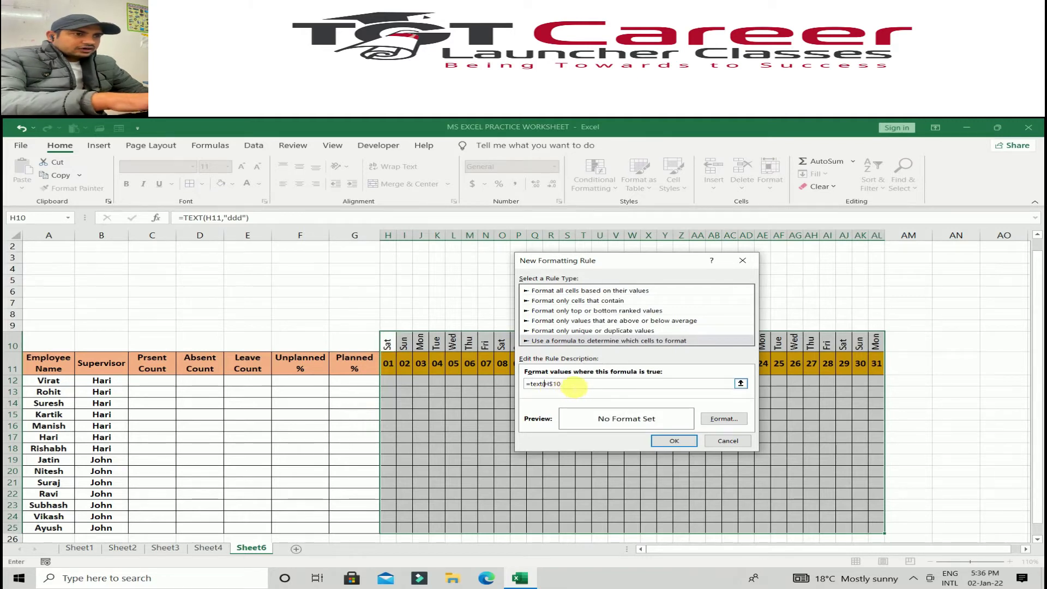
pyautogui.write(',"ddd")="sun')
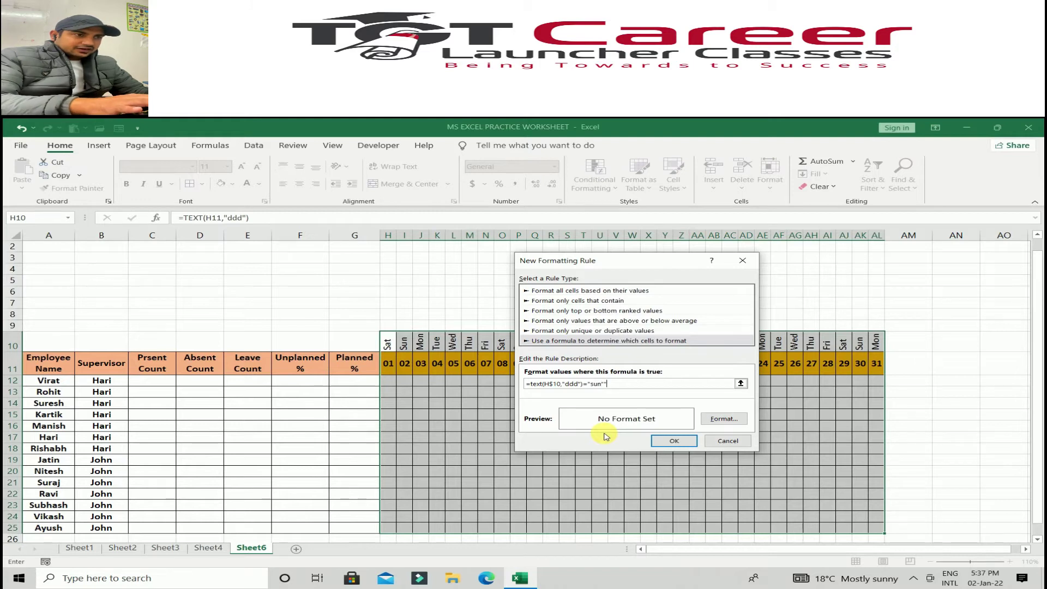
# Give the Sunday rule a red fill and apply it to the day grid
pyautogui.click(725, 419)
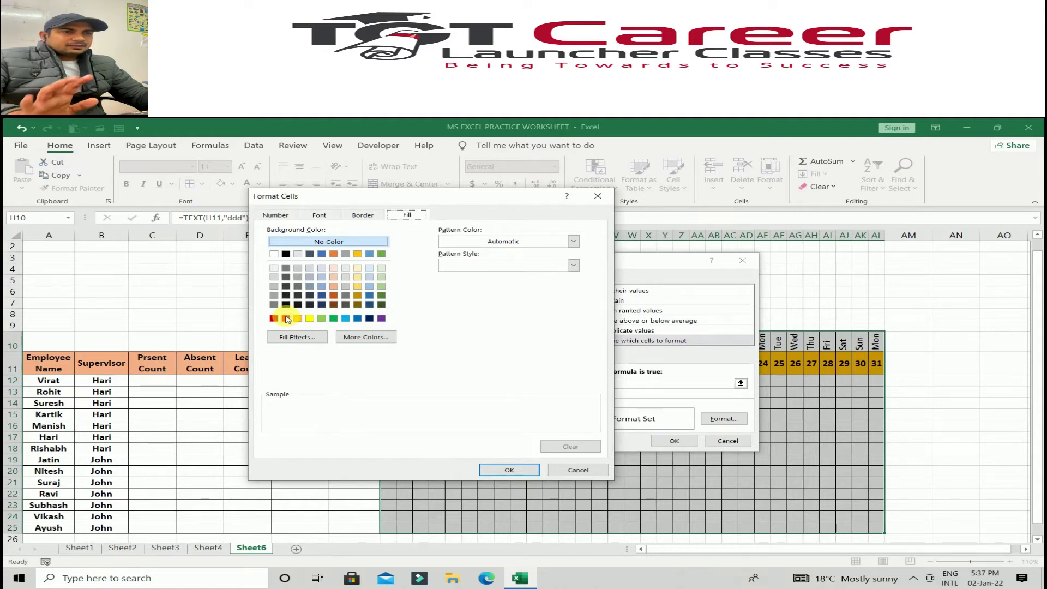
pyautogui.click(286, 319)
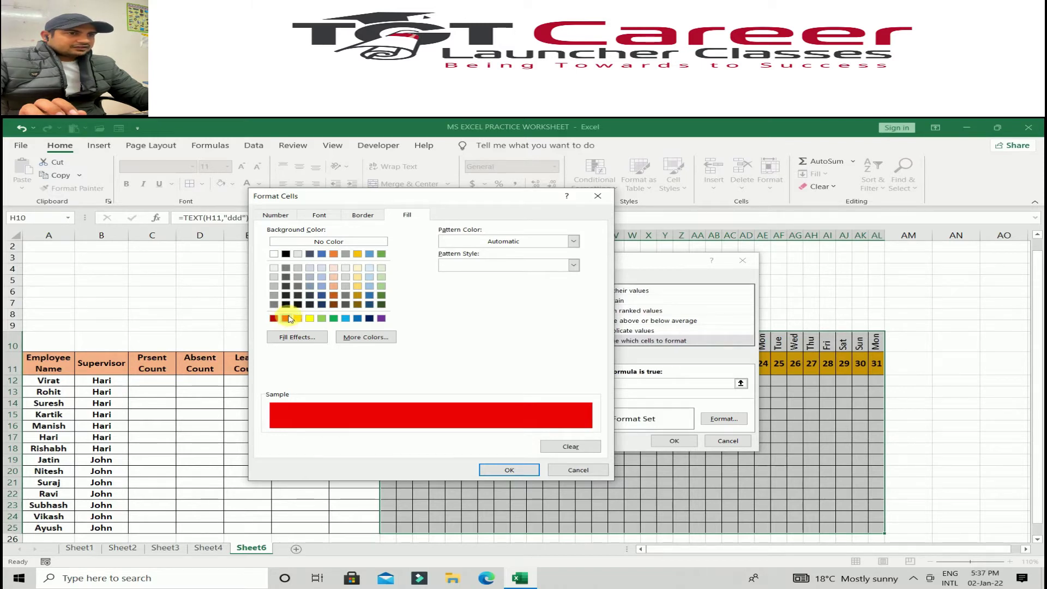
pyautogui.click(494, 470)
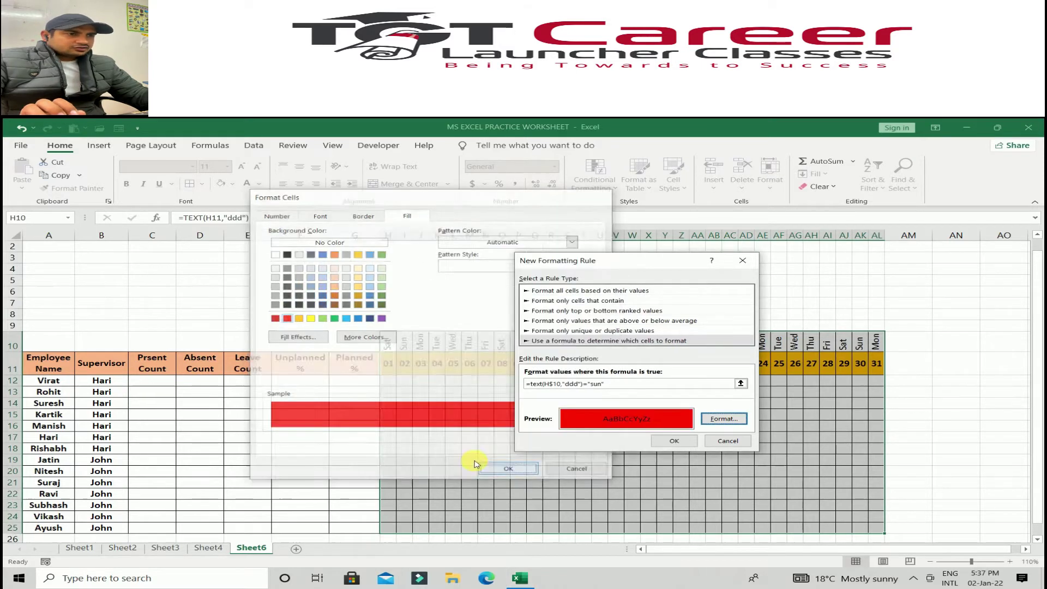
pyautogui.click(665, 444)
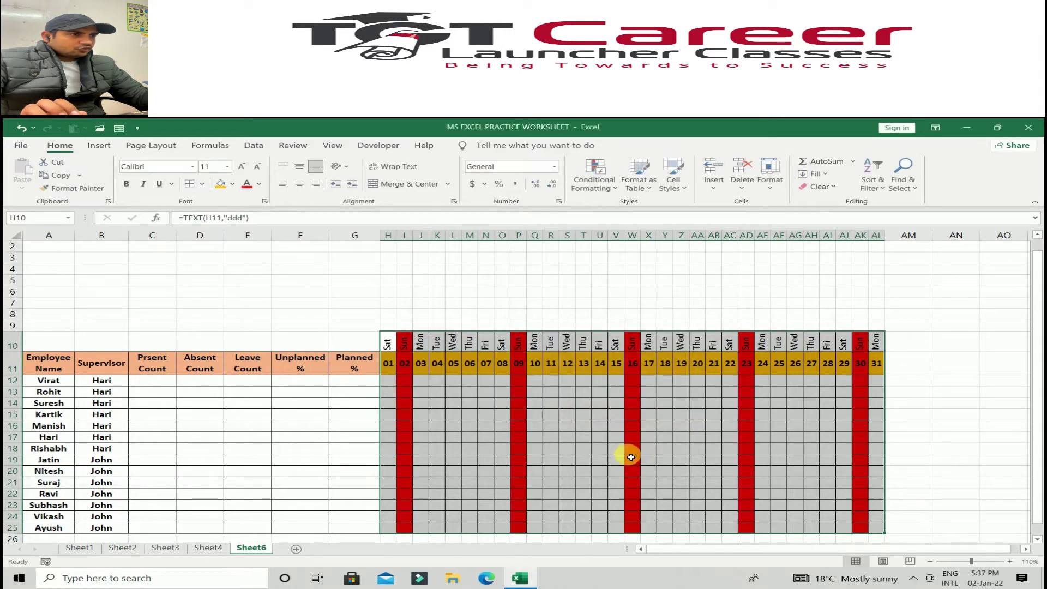
pyautogui.click(406, 344)
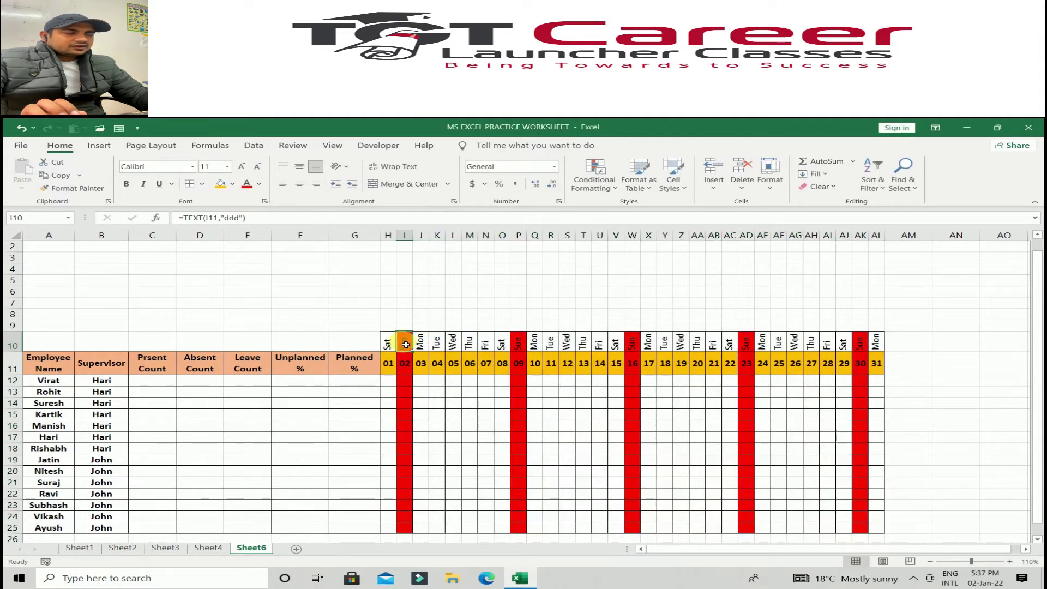
# Check the red Sunday cells in columns P and W, then switch to Sheet4
pyautogui.click(518, 343)
pyautogui.click(633, 346)
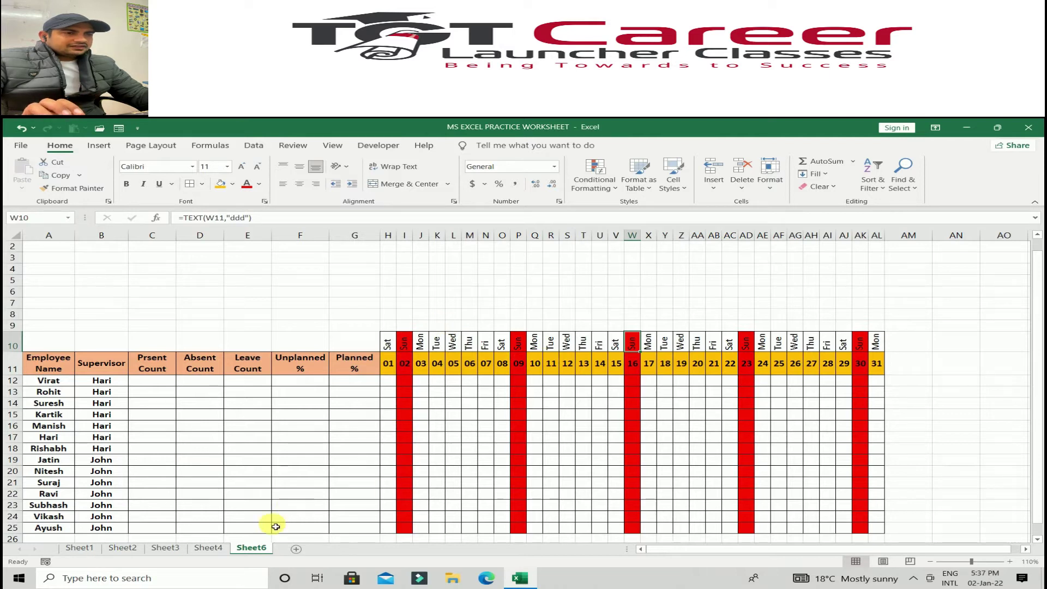
pyautogui.click(209, 547)
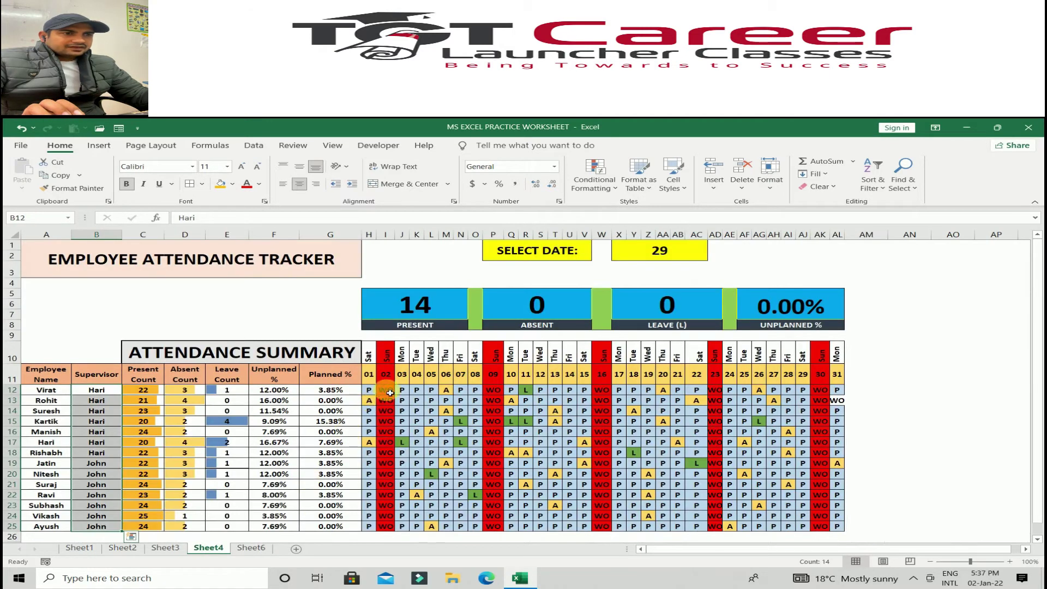
# Return to Sheet6 and select the attendance grid H12:AL25
pyautogui.click(251, 548)
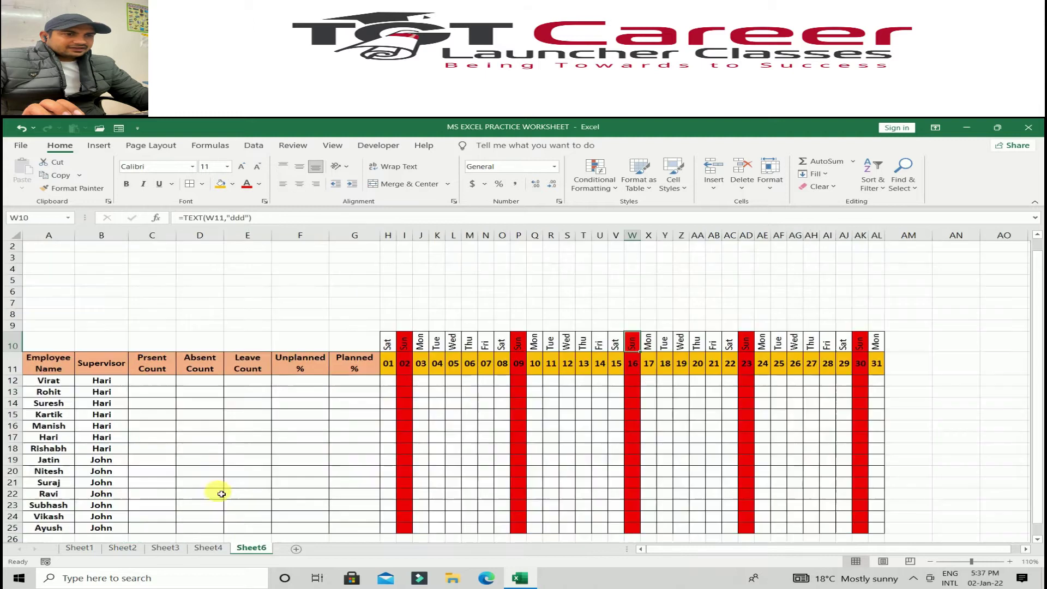
pyautogui.click(394, 385)
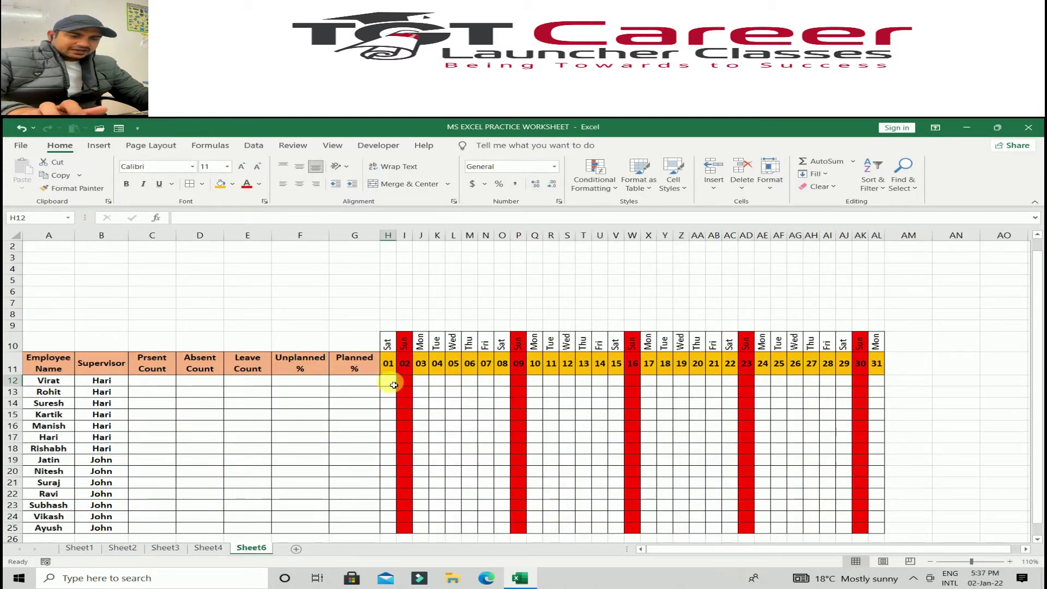
pyautogui.press('Escape')
pyautogui.click(420, 404)
pyautogui.scroll(-1, 420, 404)
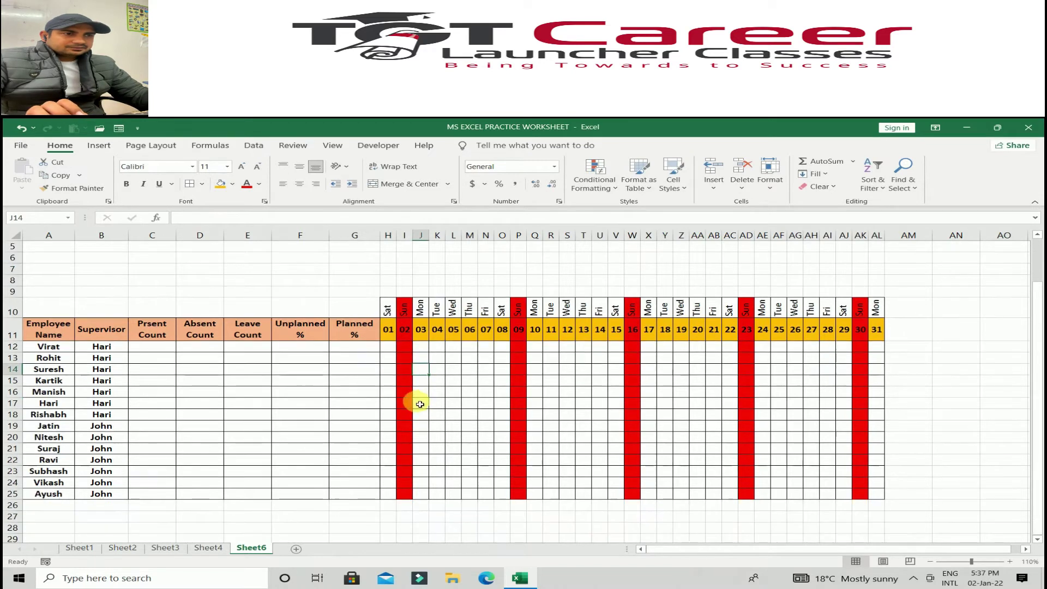
pyautogui.moveTo(388, 347)
pyautogui.mouseDown()
pyautogui.moveTo(820, 476)
pyautogui.moveTo(836, 501)
pyautogui.mouseUp()
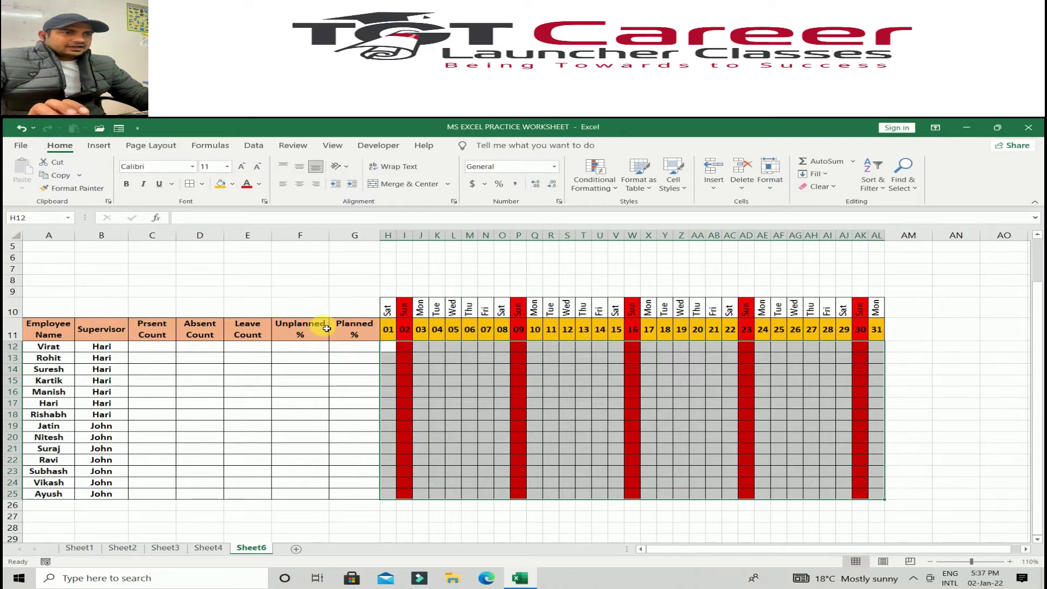
# Restrict the grid with a data validation list whose source is P,A,L,WO
pyautogui.click(256, 148)
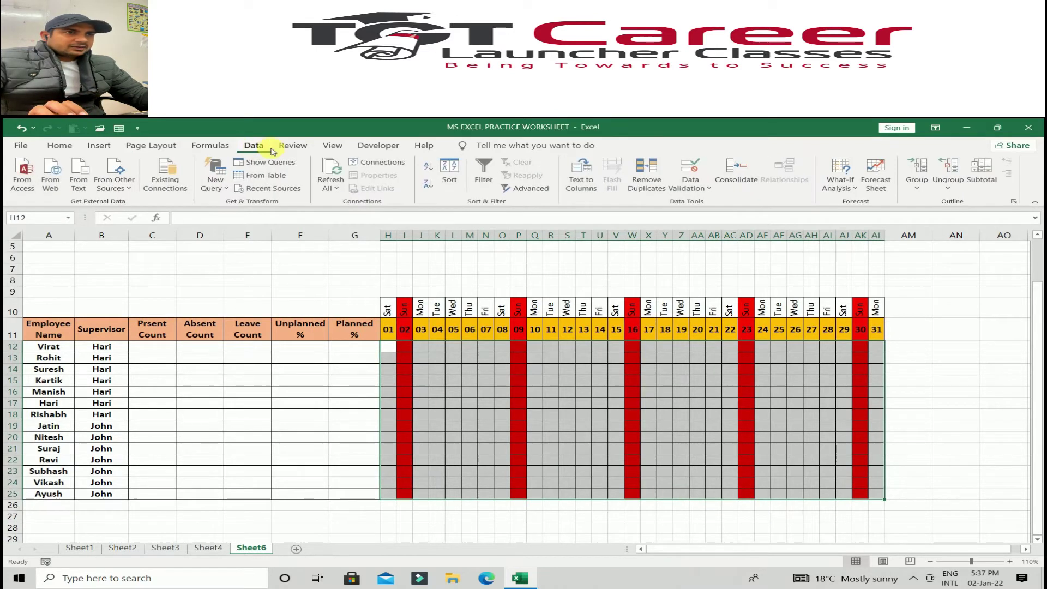
pyautogui.click(701, 190)
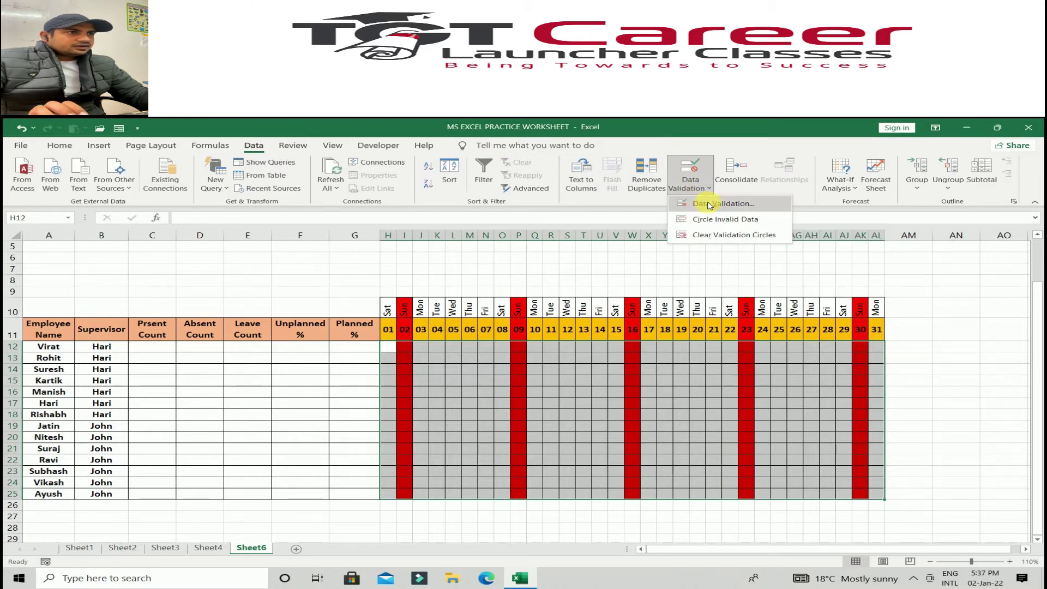
pyautogui.click(709, 204)
pyautogui.click(592, 307)
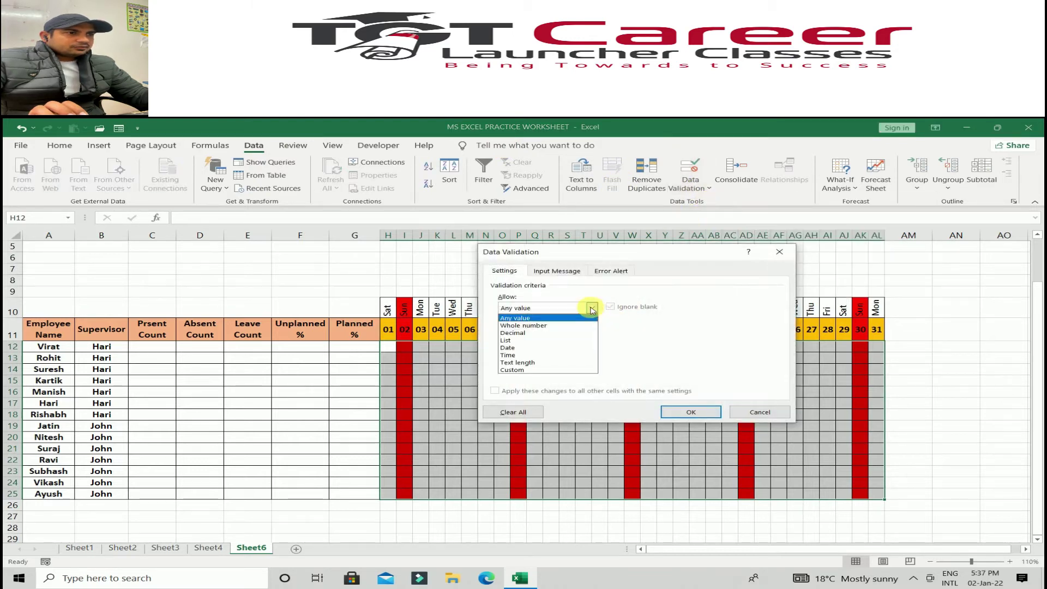
pyautogui.click(541, 340)
pyautogui.click(531, 354)
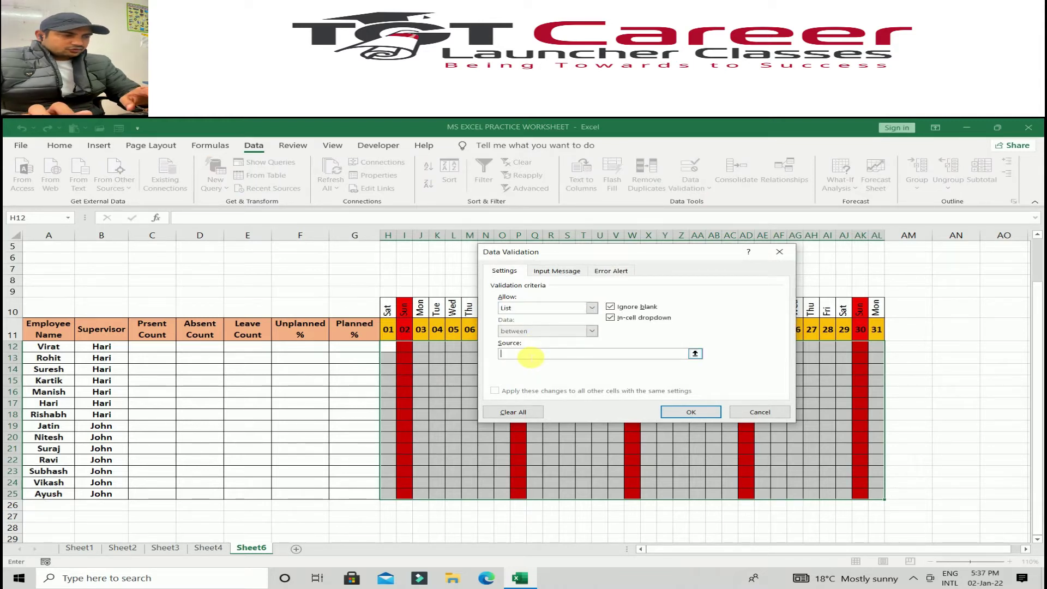
pyautogui.write('P,A,L')
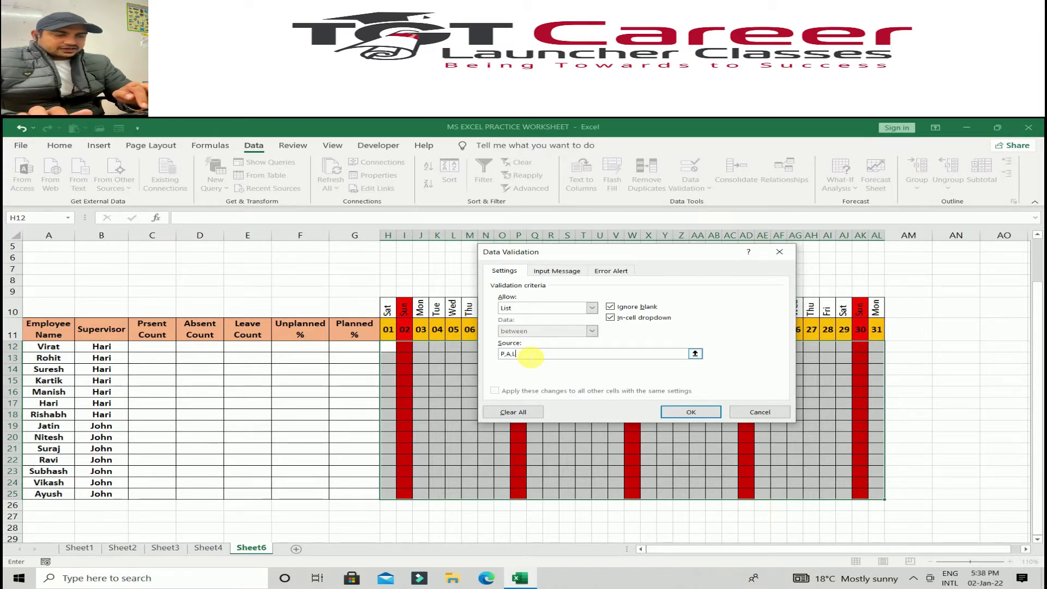
pyautogui.write(',WO')
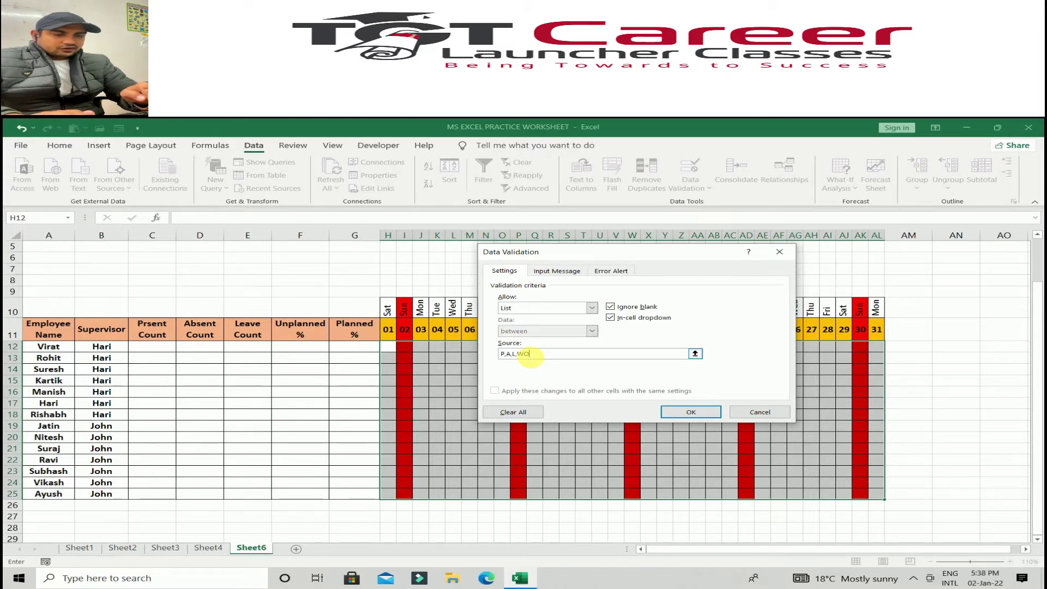
pyautogui.click(670, 412)
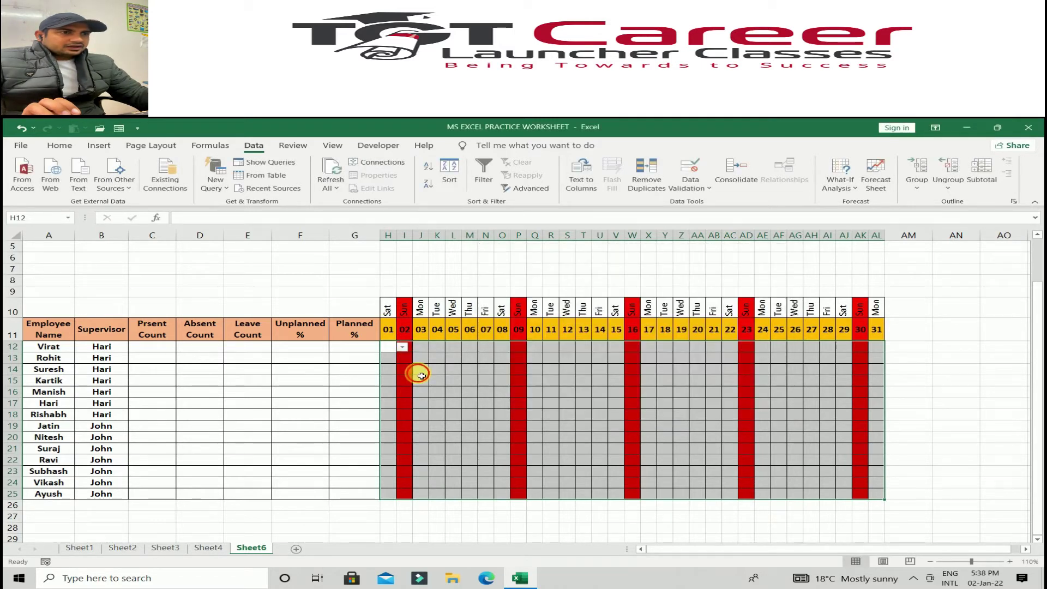
# Pick P from the dropdown in cells H12 and J12
pyautogui.click(389, 348)
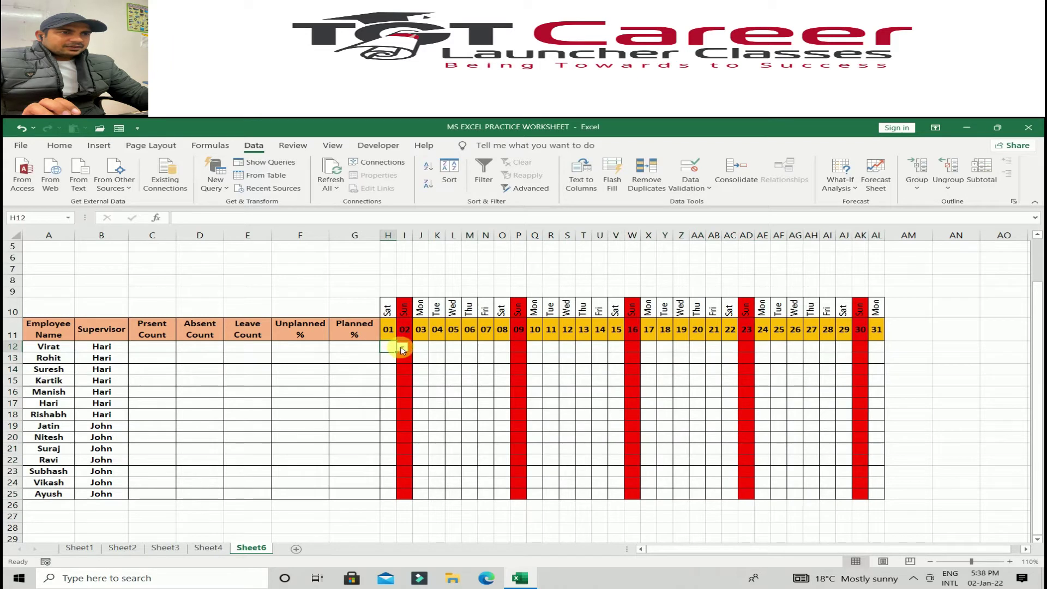
pyautogui.click(403, 348)
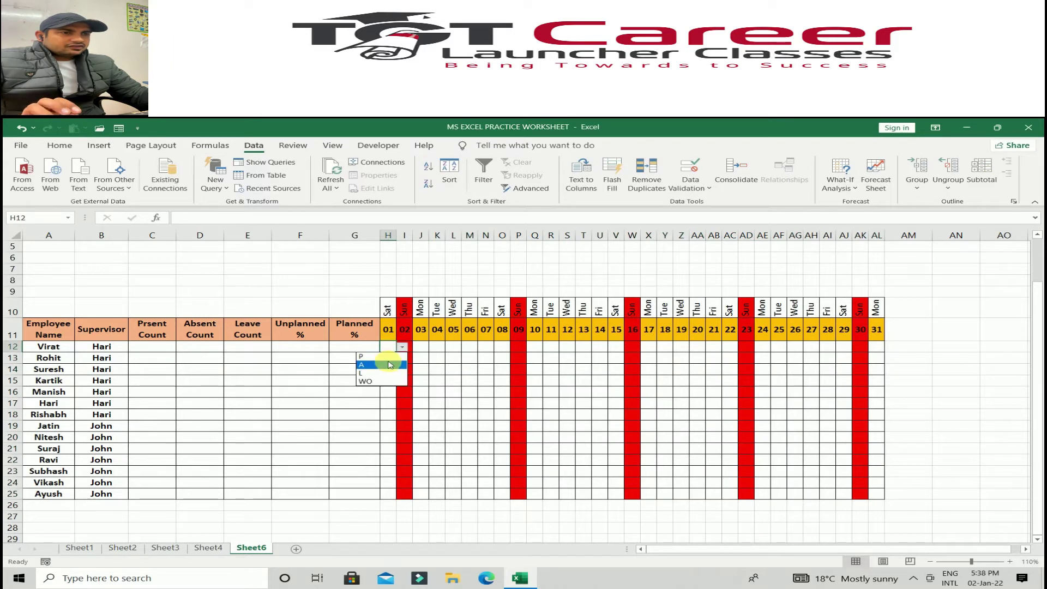
pyautogui.click(361, 356)
pyautogui.click(435, 347)
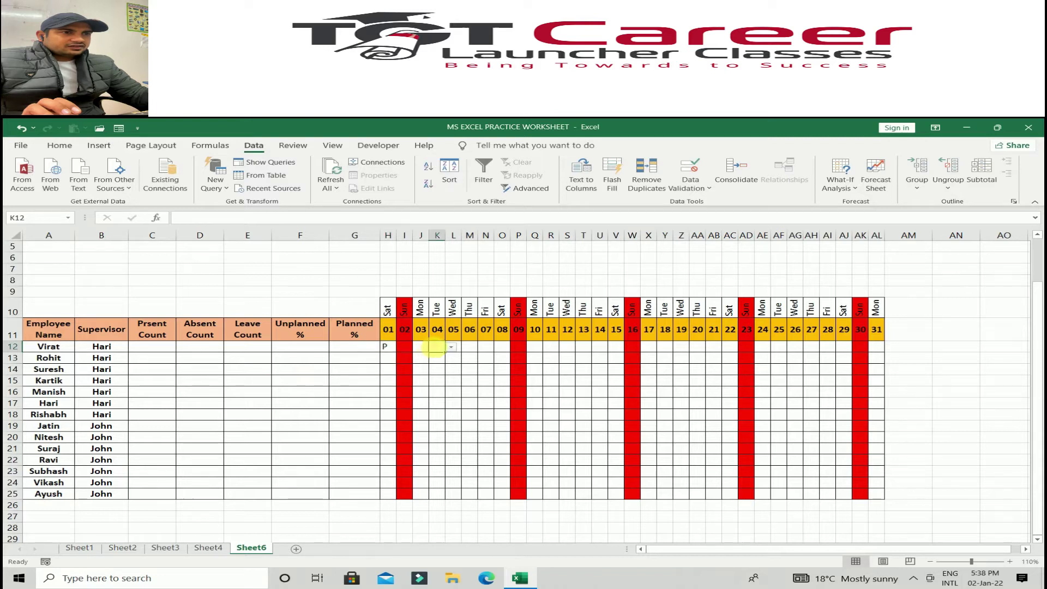
pyautogui.click(421, 347)
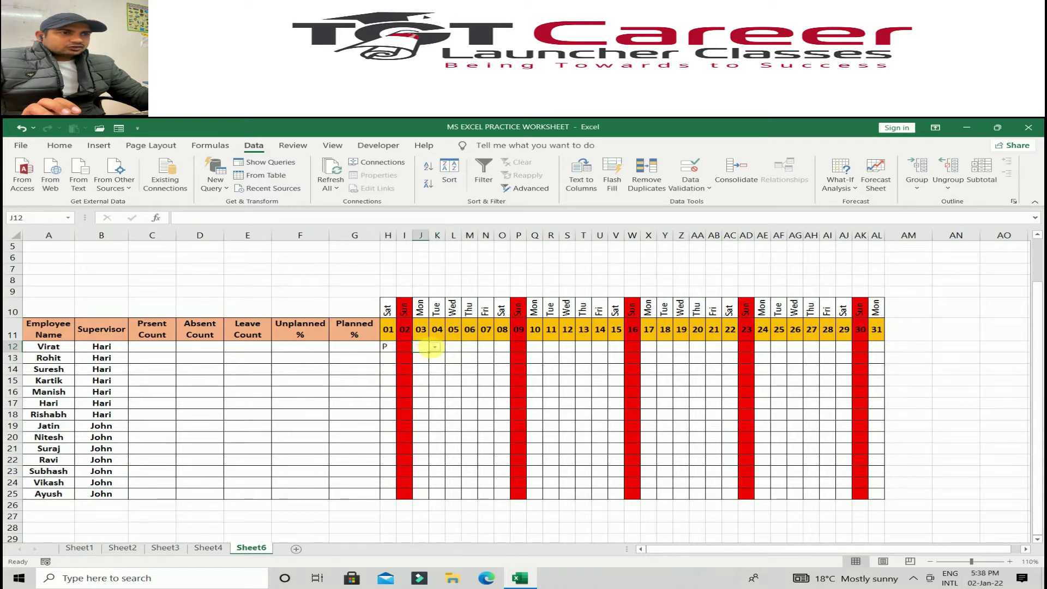
pyautogui.click(434, 347)
pyautogui.click(415, 356)
pyautogui.click(388, 358)
pyautogui.click(402, 358)
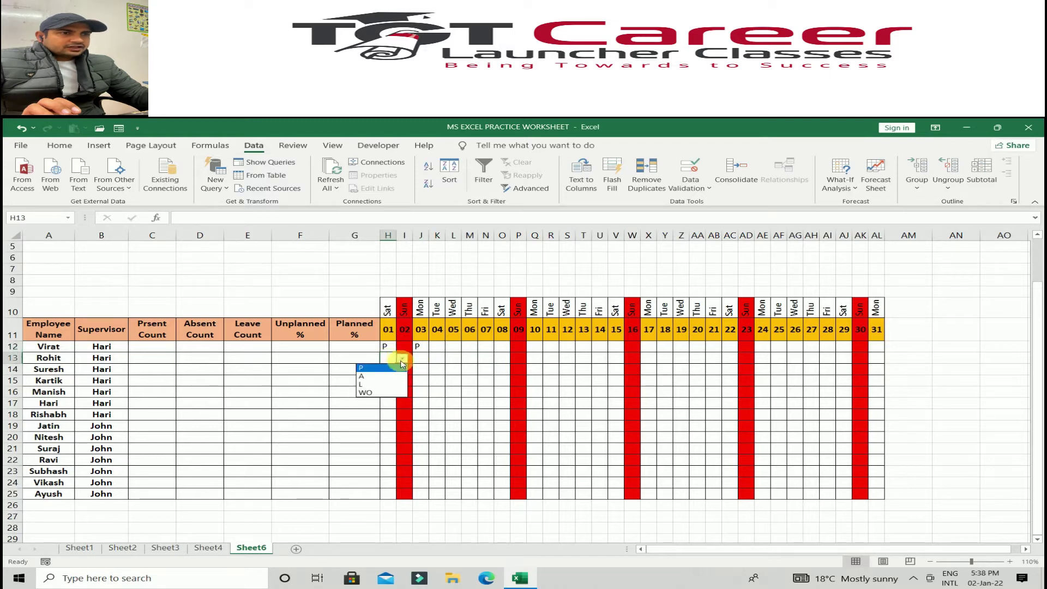
pyautogui.click(389, 375)
pyautogui.click(393, 383)
pyautogui.click(404, 383)
pyautogui.click(395, 415)
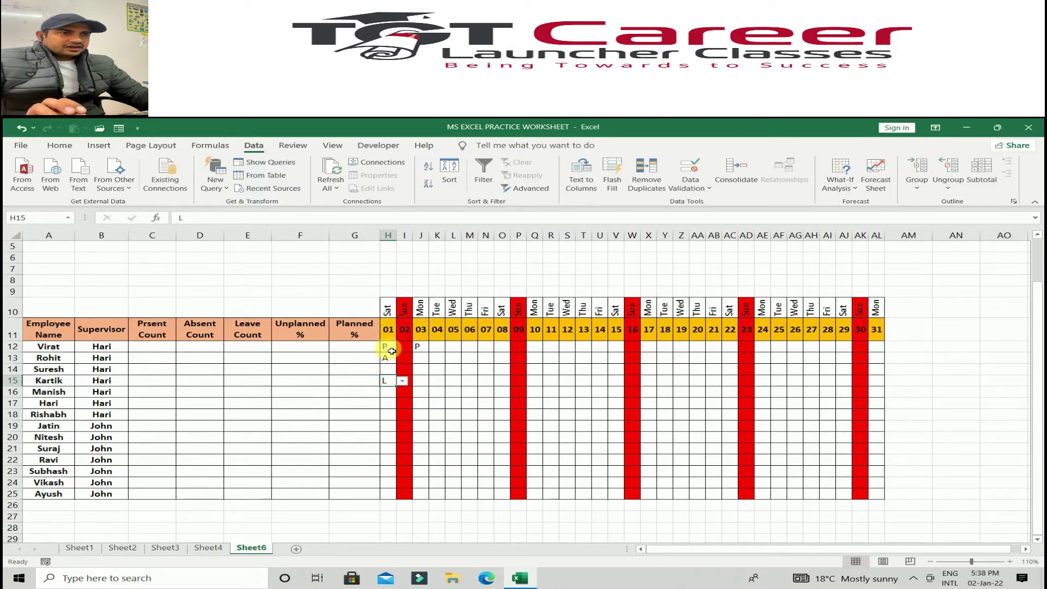
# Set Virat's and Rohit's Sunday 02 cells (I12, I13) to WO
pyautogui.click(421, 347)
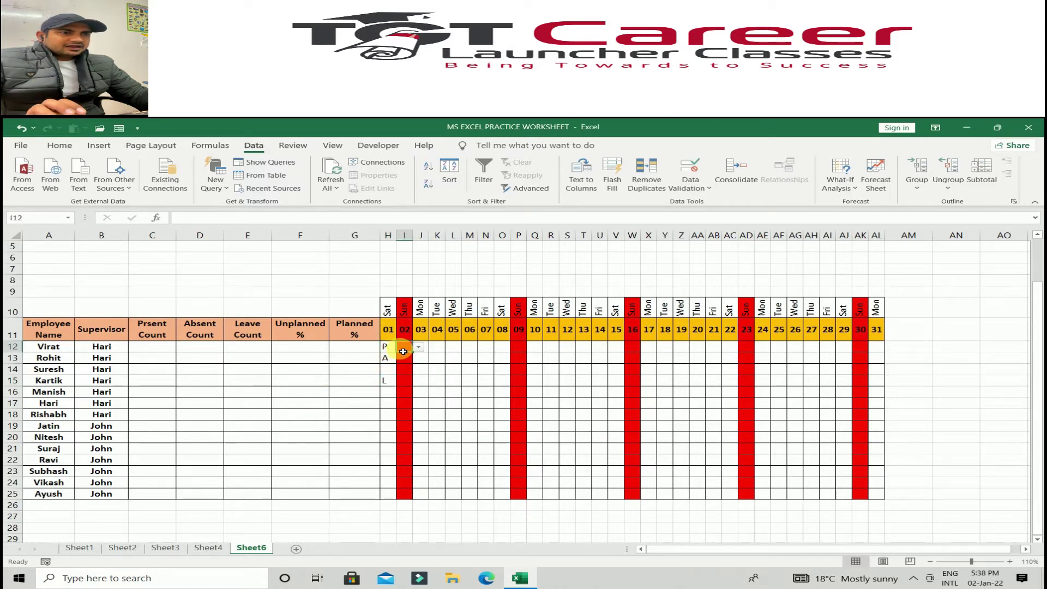
pyautogui.click(418, 346)
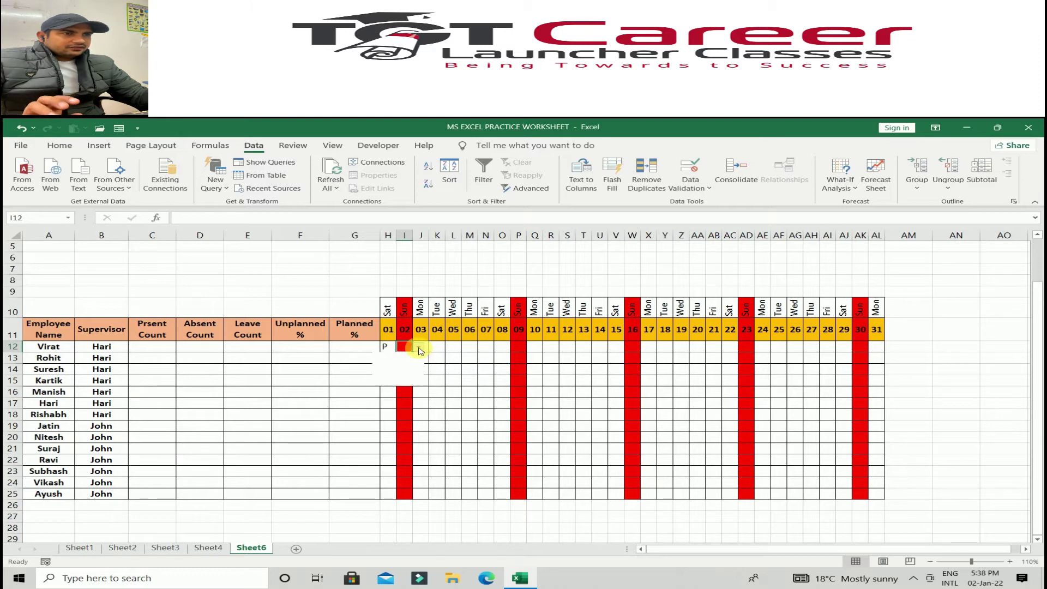
pyautogui.click(400, 382)
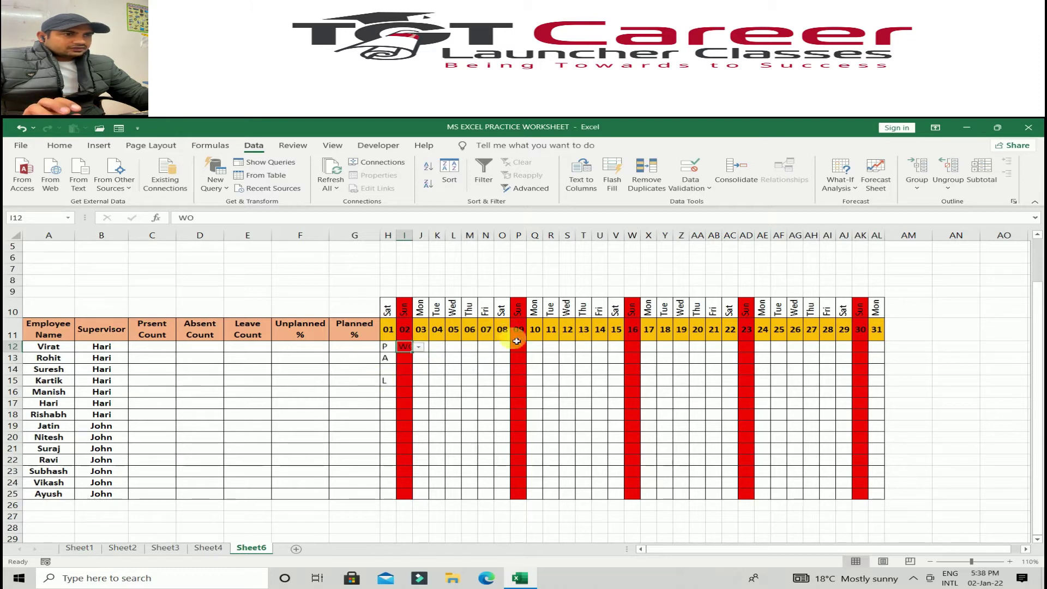
pyautogui.click(409, 360)
pyautogui.click(417, 360)
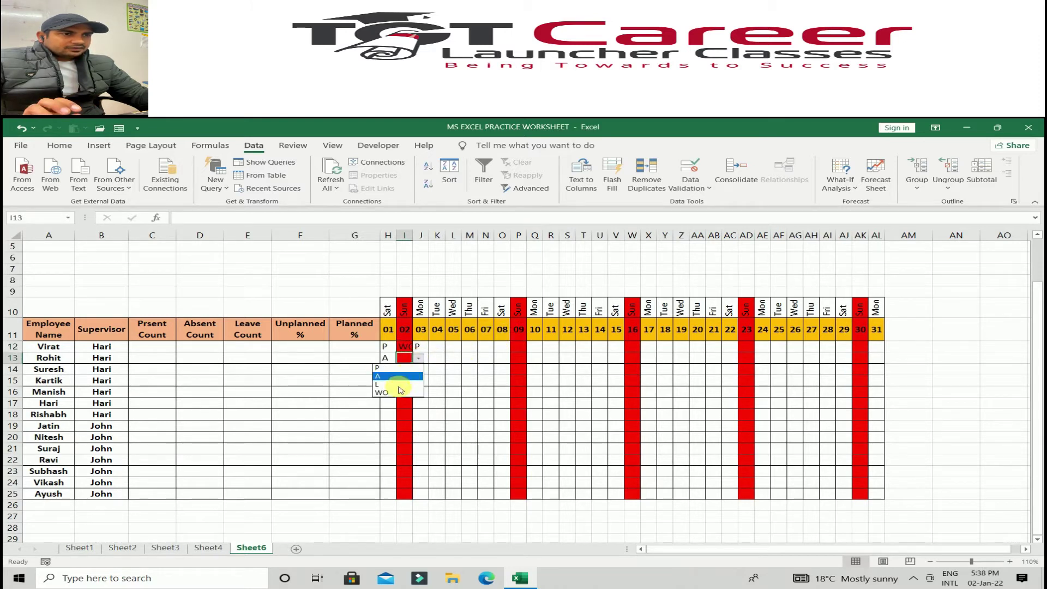
pyautogui.click(397, 397)
pyautogui.click(410, 349)
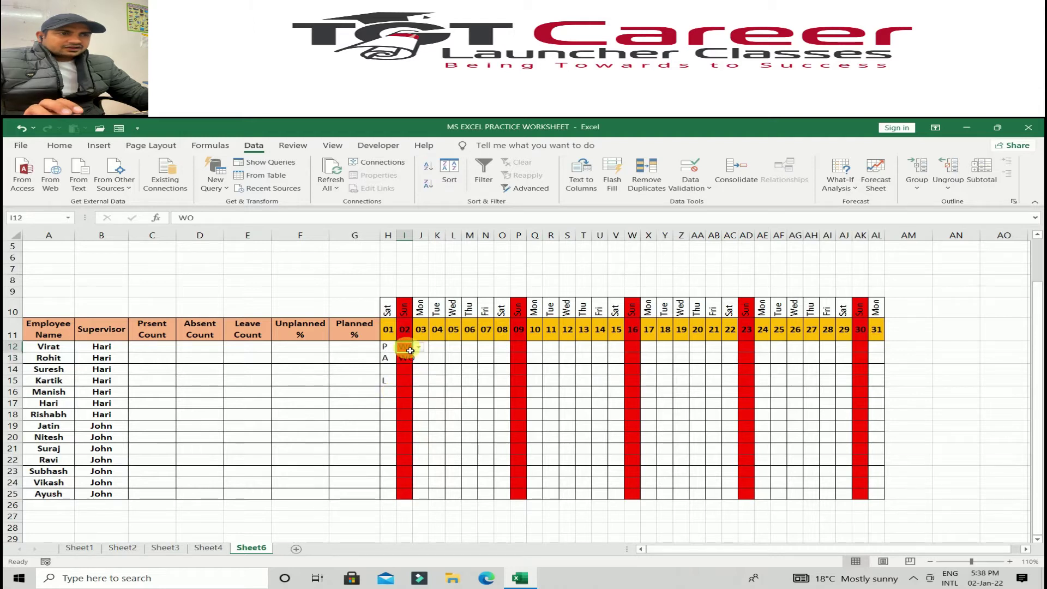
pyautogui.click(418, 349)
pyautogui.click(419, 356)
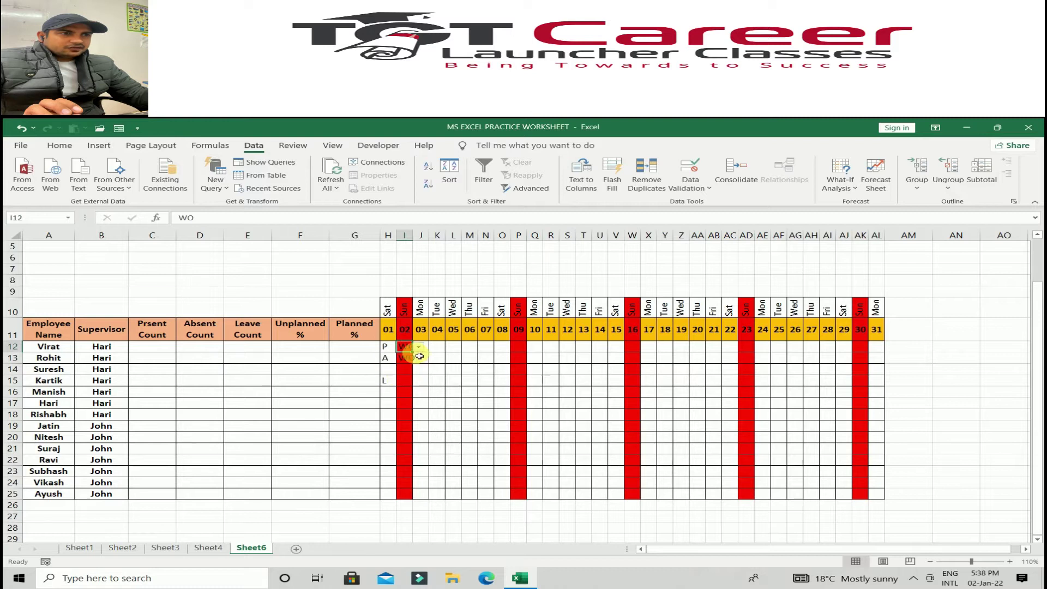
# Fill WO down Sundays 02 and 09 for all employees, then paste it into Sundays 16, 23 and 30
pyautogui.moveTo(418, 356); pyautogui.dragTo(408, 496)
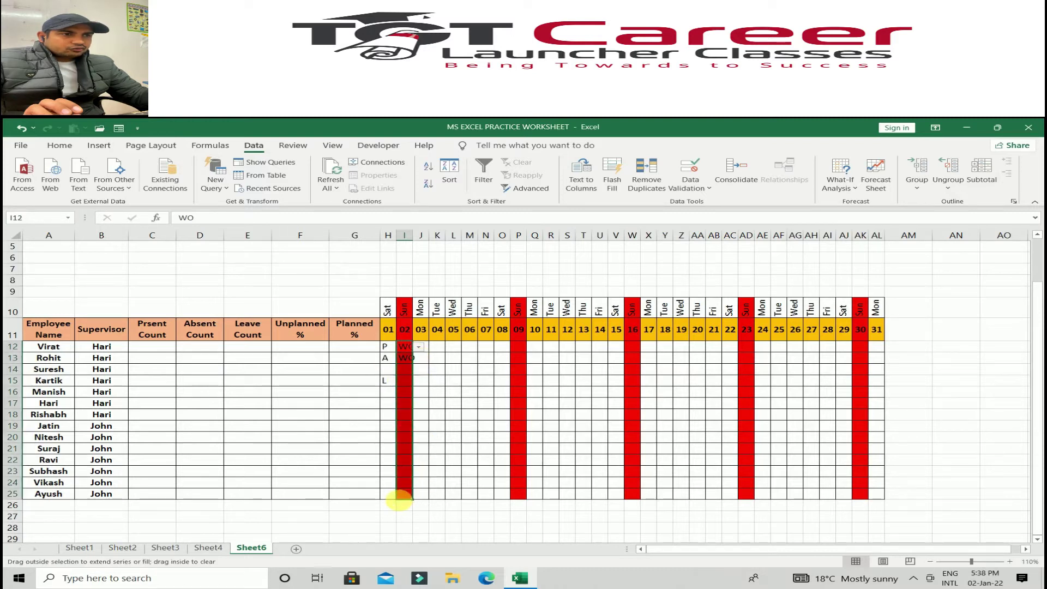
pyautogui.click(519, 349)
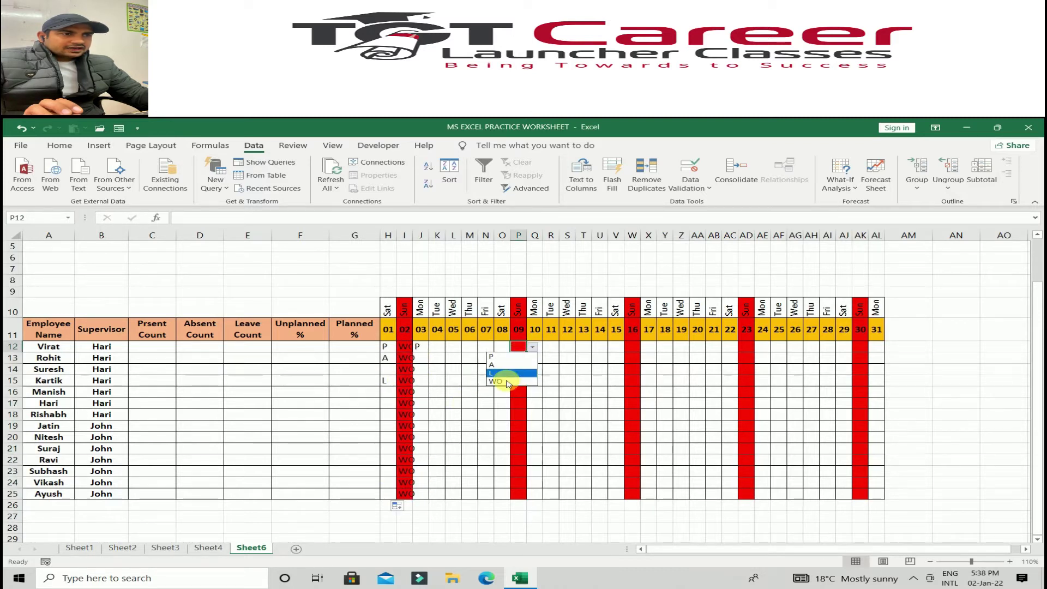
pyautogui.moveTo(533, 356); pyautogui.dragTo(530, 411)
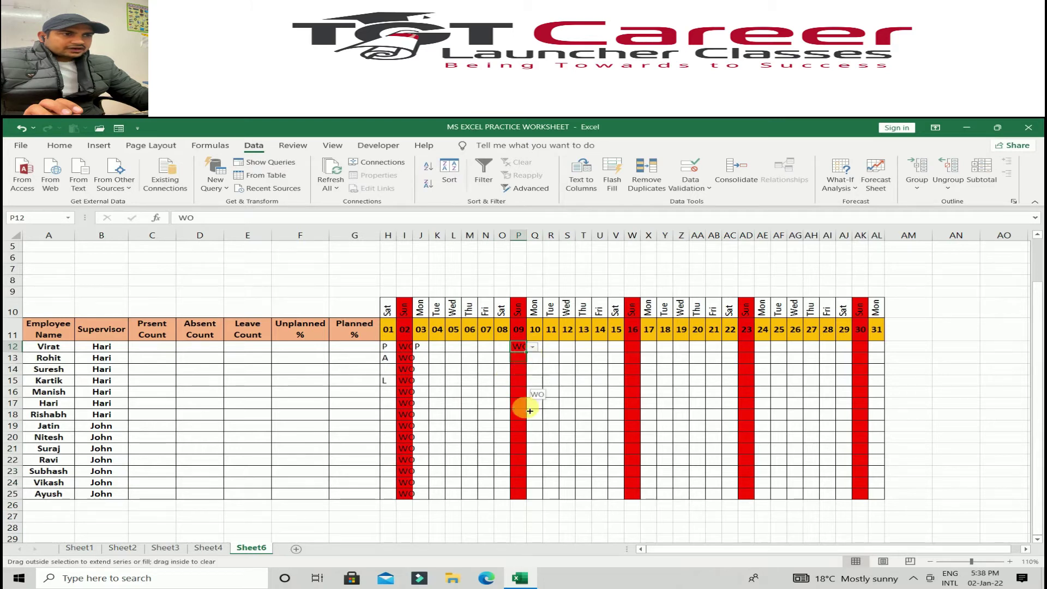
pyautogui.moveTo(529, 497); pyautogui.dragTo(527, 497)
pyautogui.hotkey('ctrl', 'c')
pyautogui.click(632, 347)
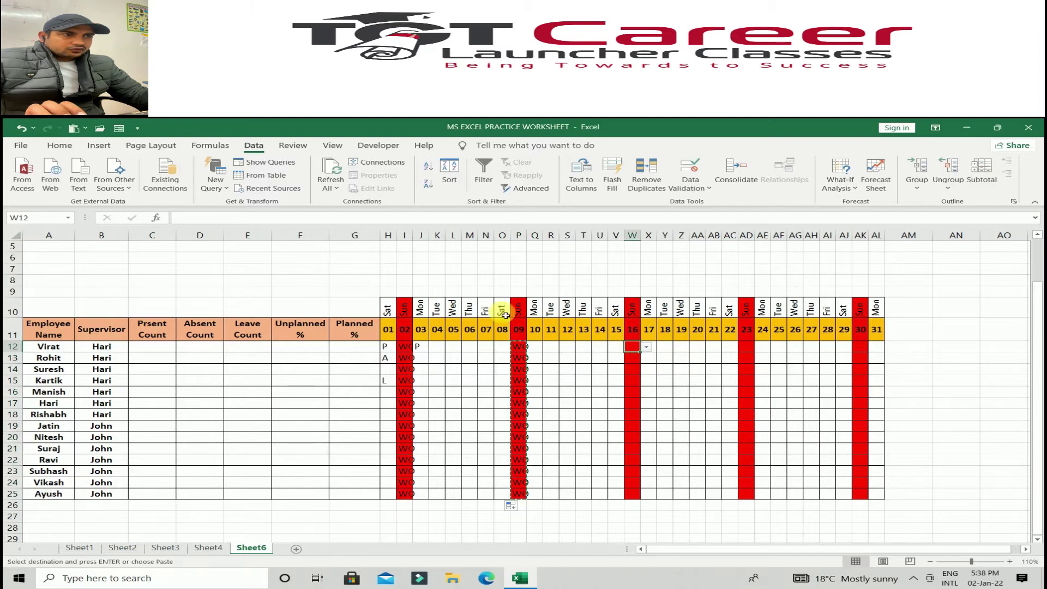
pyautogui.hotkey('ctrl', 'v')
pyautogui.click(752, 350)
pyautogui.hotkey('ctrl', 'v')
pyautogui.click(864, 350)
pyautogui.hotkey('ctrl', 'v')
# Mark Virat P and Rohit A on day 06, and fill P down day 01 for everyone
pyautogui.click(453, 357)
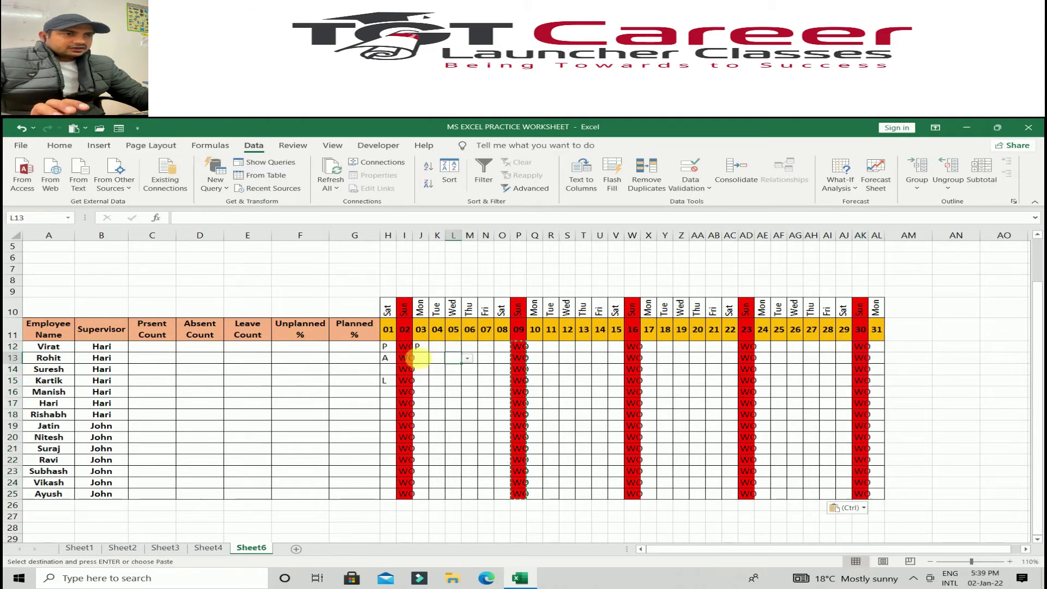
pyautogui.click(470, 349)
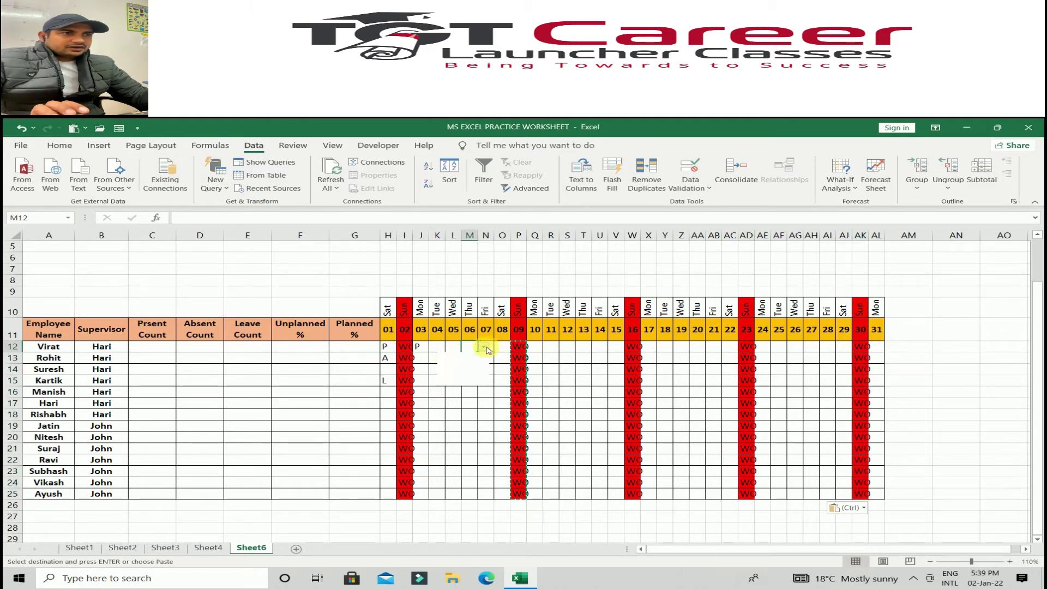
pyautogui.click(458, 357)
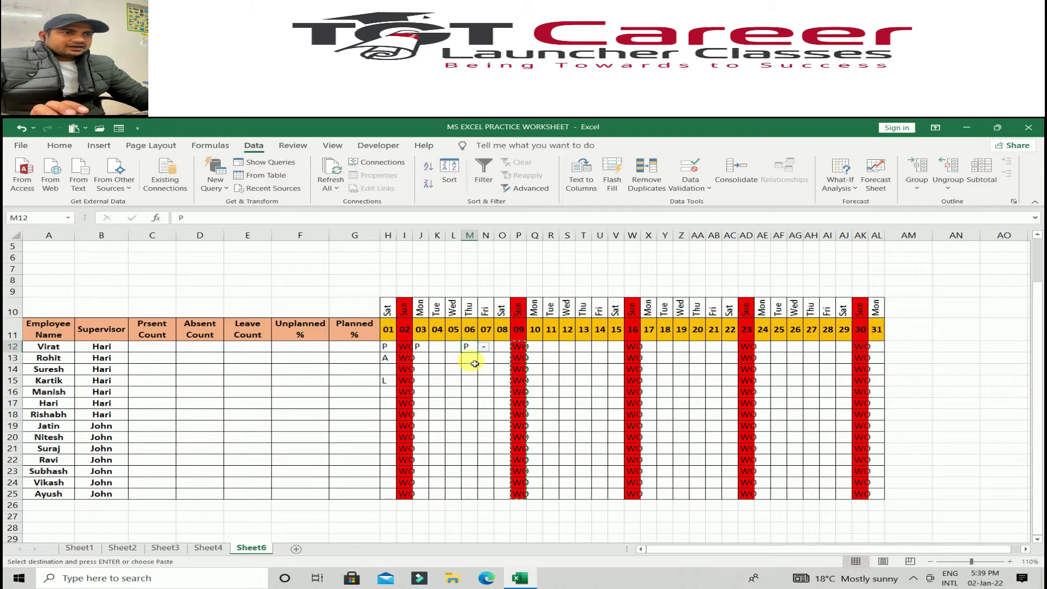
pyautogui.click(459, 375)
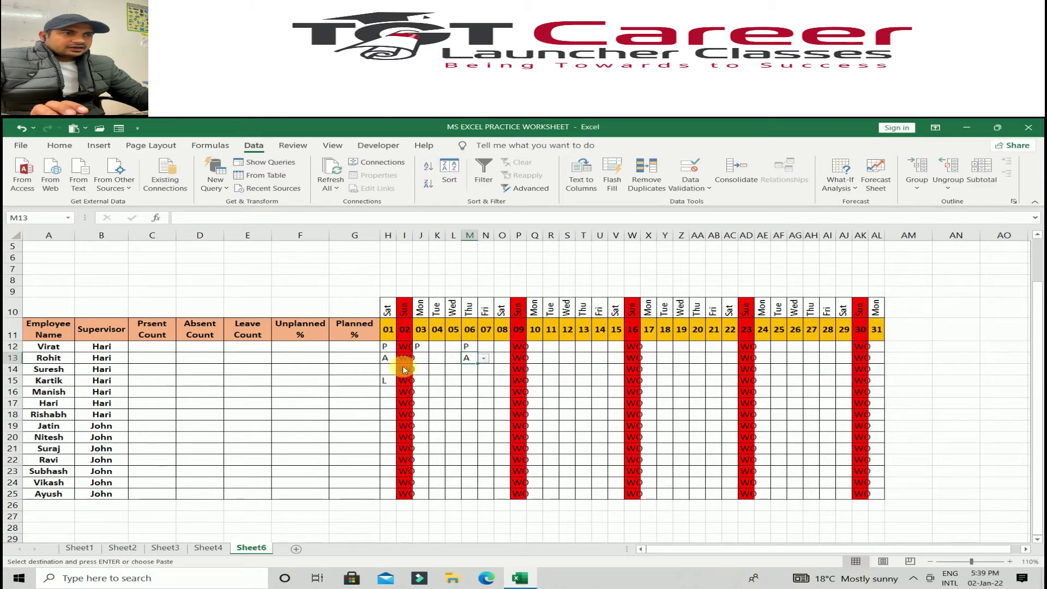
pyautogui.click(390, 348)
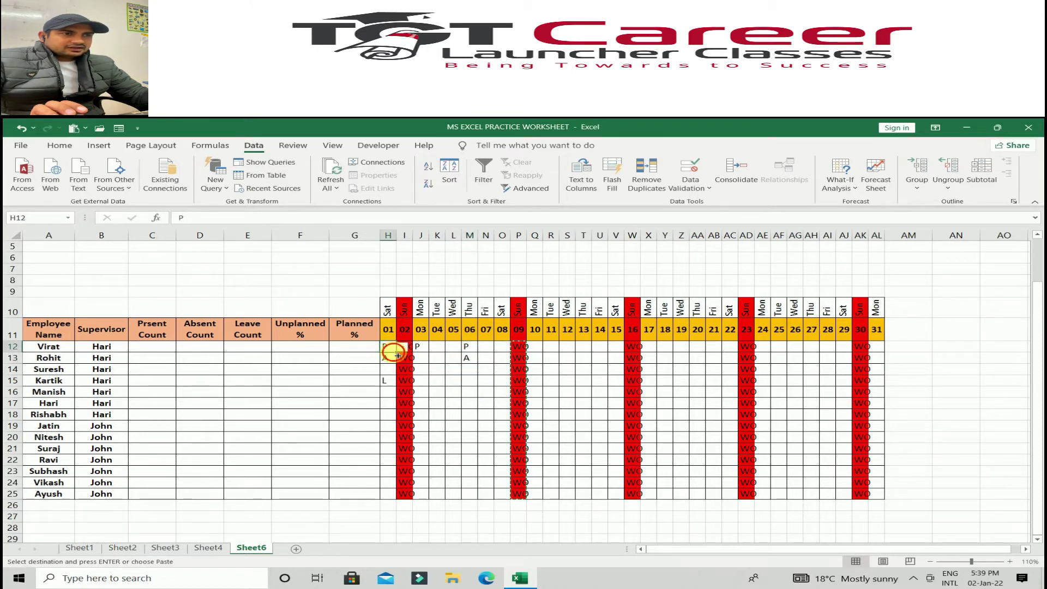
pyautogui.moveTo(395, 389); pyautogui.dragTo(386, 498)
# Copy the day 01 P column and paste it across days 03–08, 10–15 and 17–22
pyautogui.hotkey('ctrl', 'c')
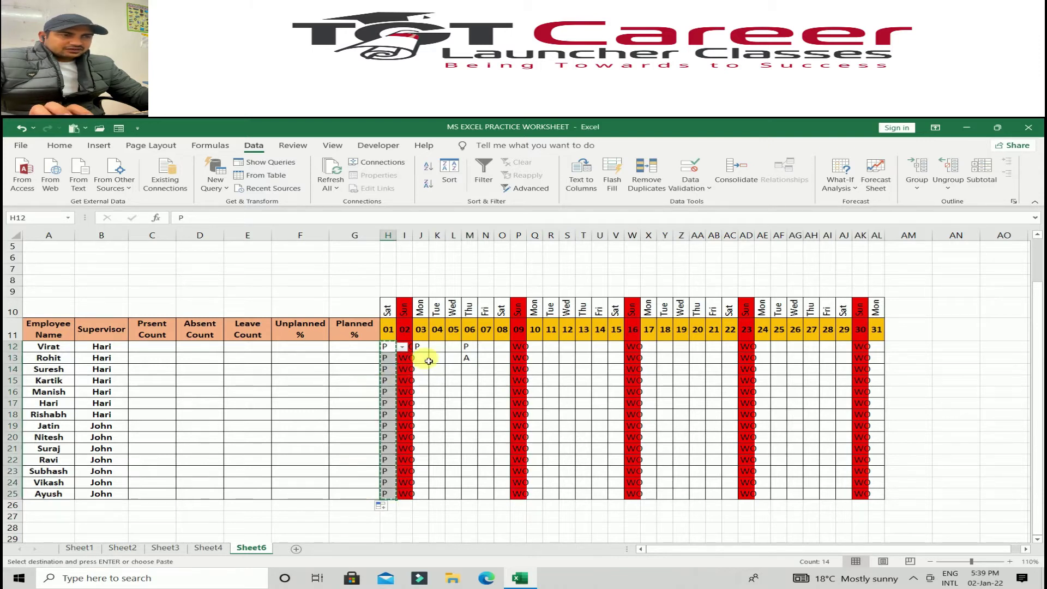
pyautogui.click(423, 349)
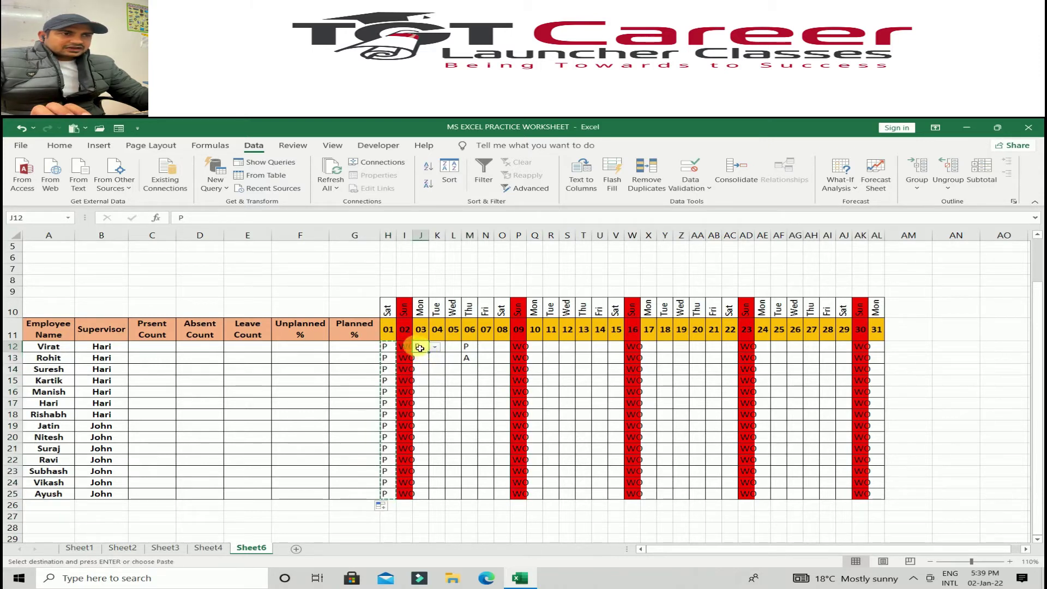
pyautogui.moveTo(420, 348); pyautogui.dragTo(507, 495)
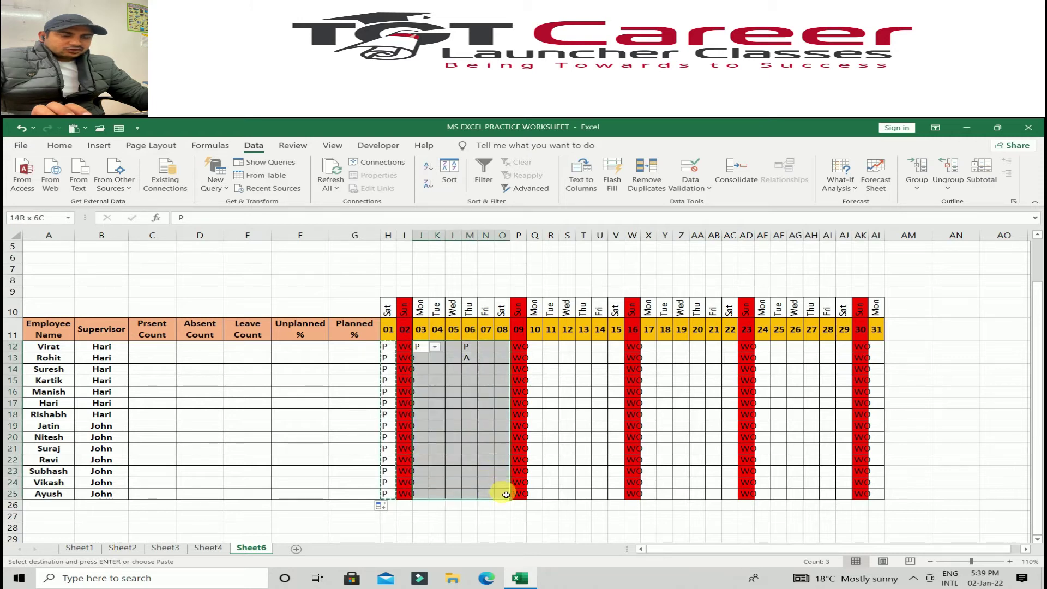
pyautogui.hotkey('ctrl', 'v')
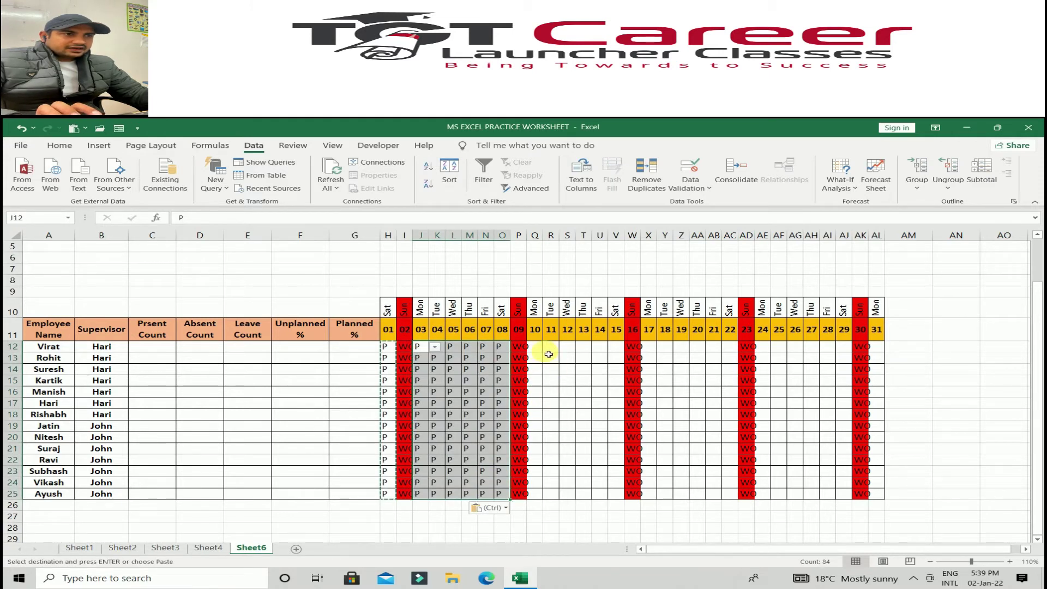
pyautogui.moveTo(533, 348); pyautogui.dragTo(617, 496)
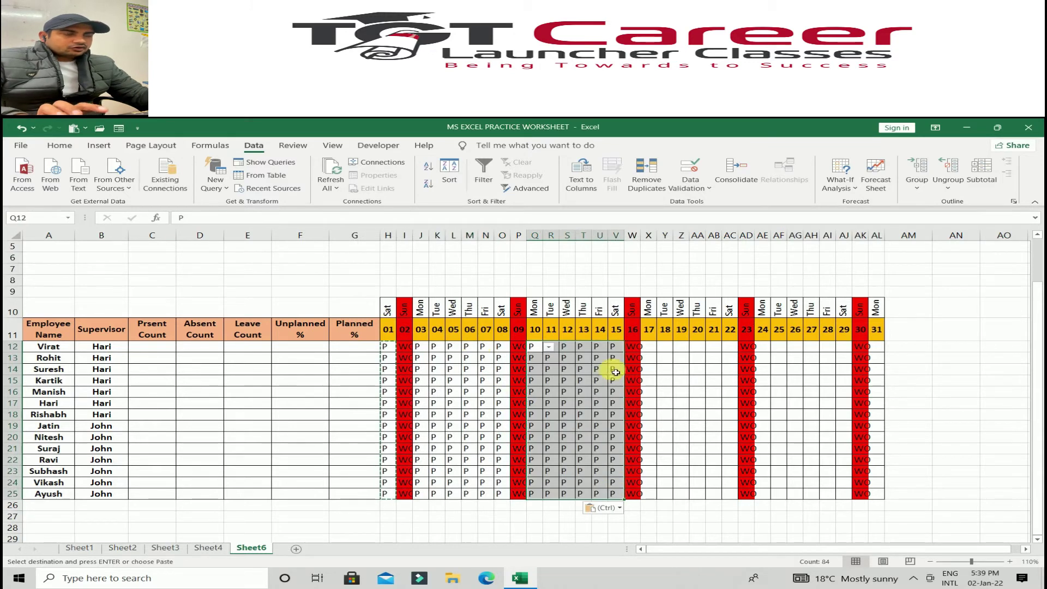
pyautogui.hotkey('ctrl', 'v')
pyautogui.click(655, 351)
pyautogui.moveTo(655, 352); pyautogui.dragTo(740, 500)
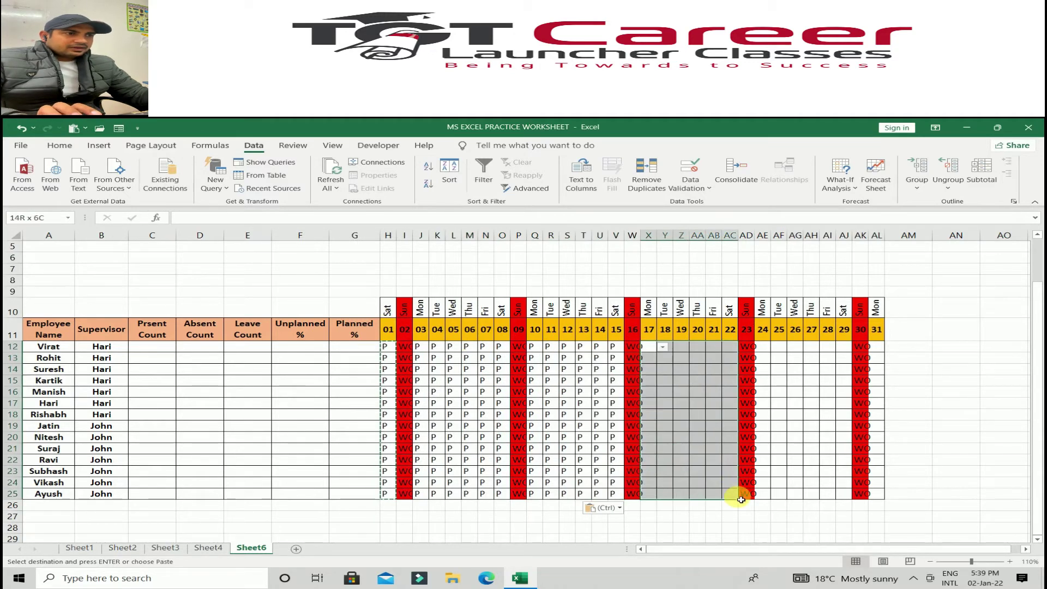
pyautogui.hotkey('ctrl', 'v')
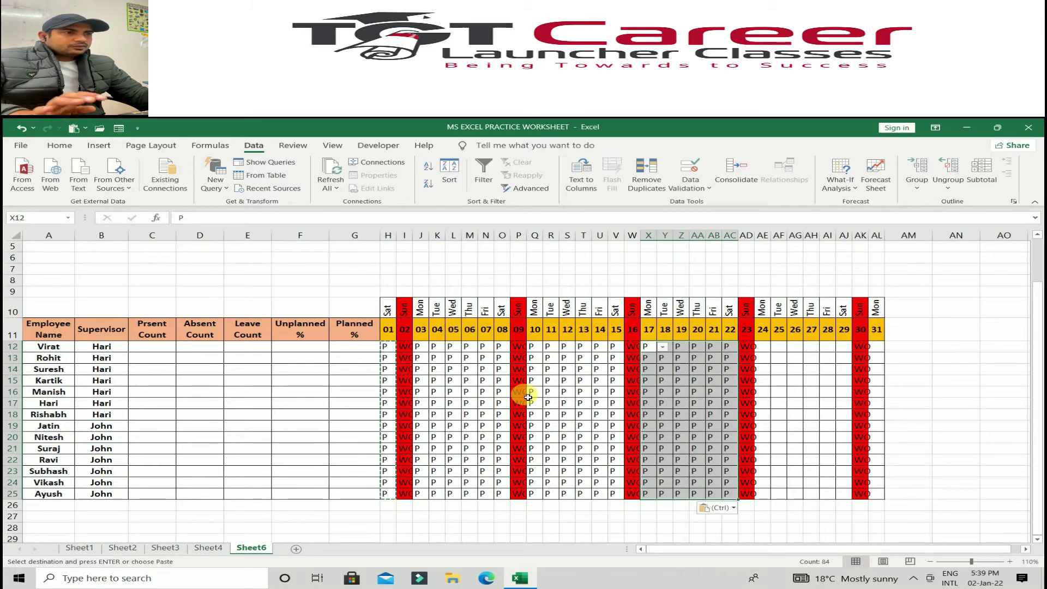
# Paste P across days 24–29 and day 31 for all employees
pyautogui.click(766, 352)
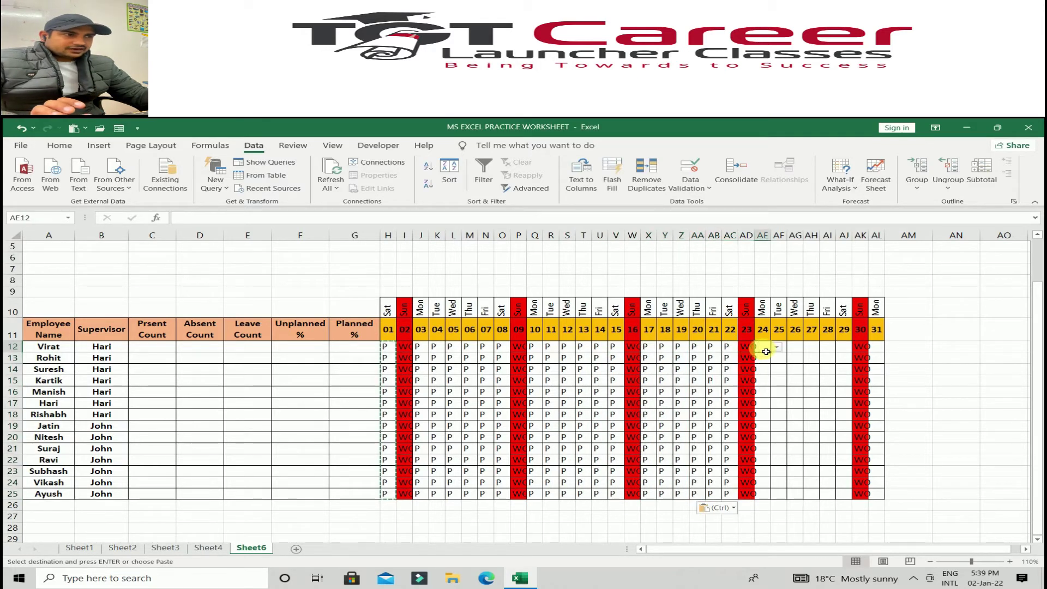
pyautogui.click(751, 380)
pyautogui.moveTo(769, 351); pyautogui.dragTo(843, 494)
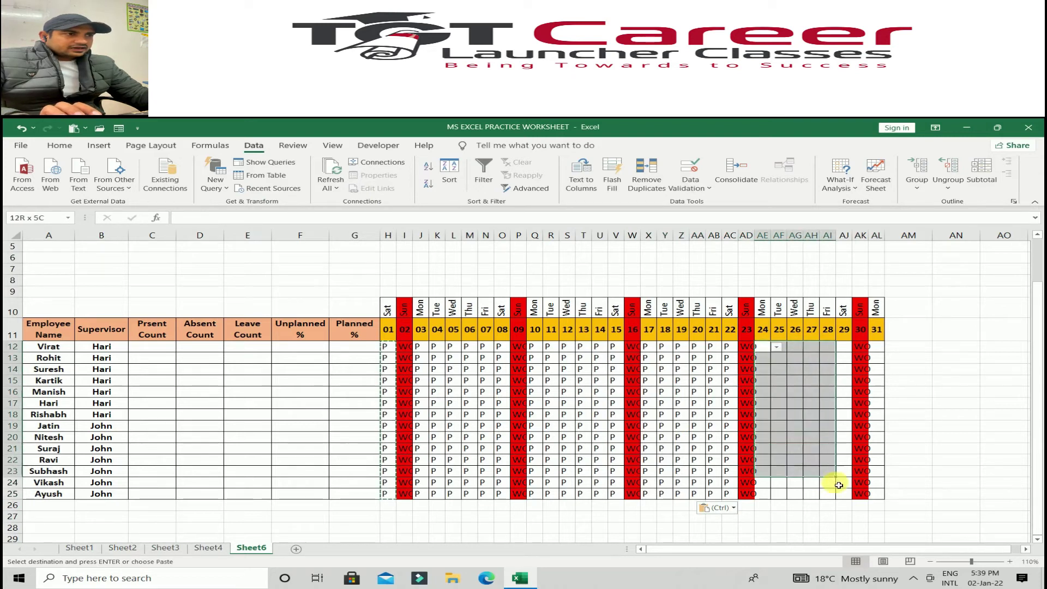
pyautogui.hotkey('ctrl', 'v')
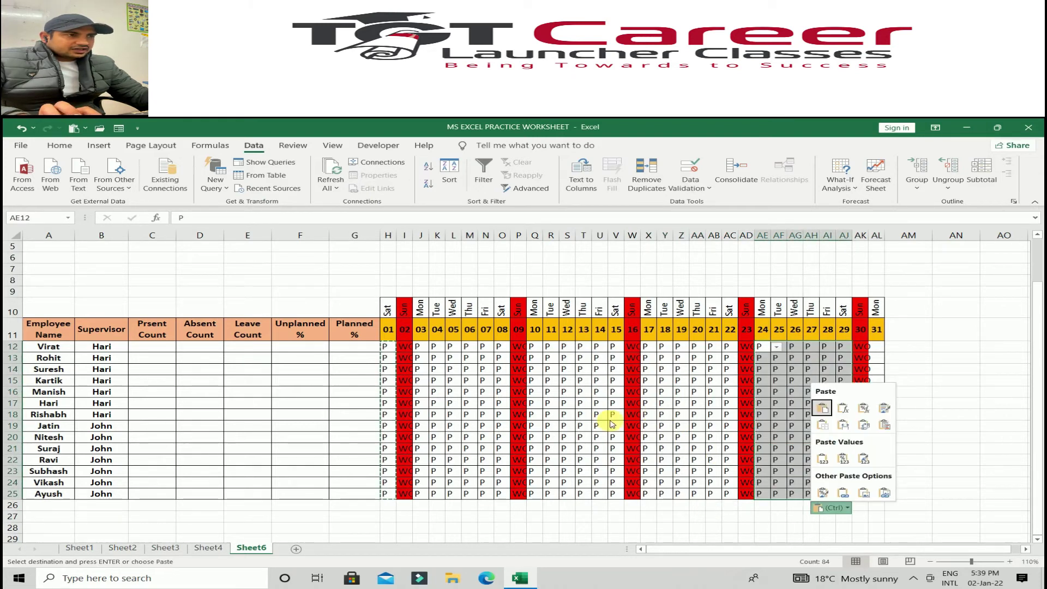
pyautogui.click(877, 352)
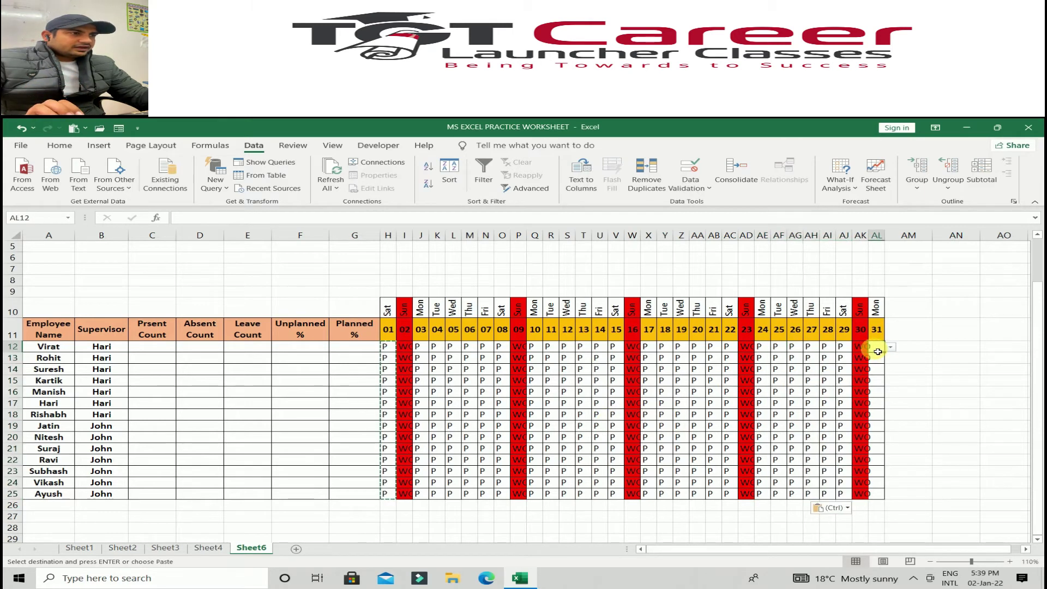
pyautogui.moveTo(880, 350); pyautogui.dragTo(876, 494)
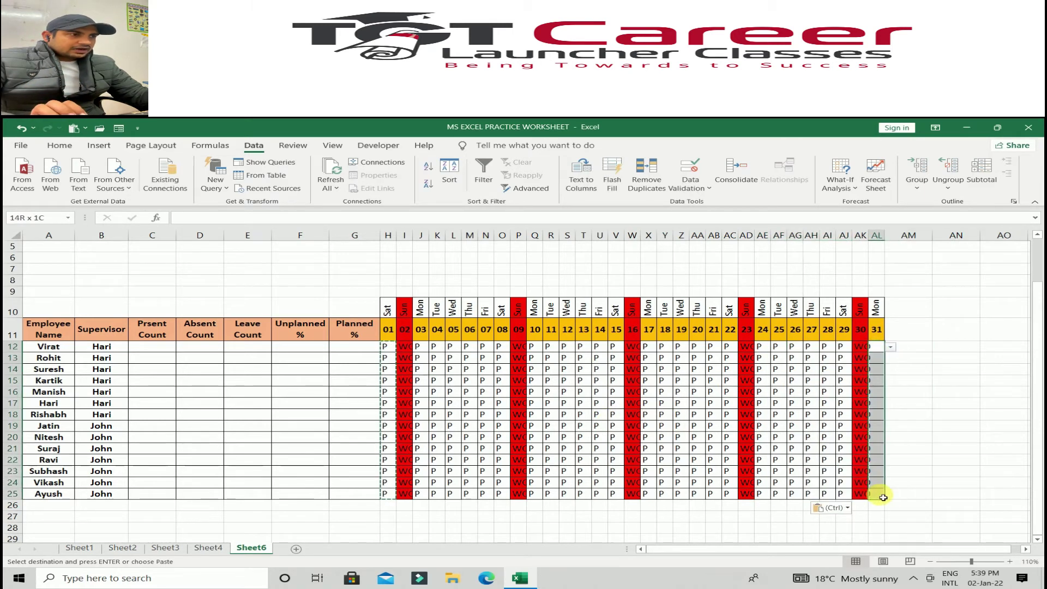
pyautogui.hotkey('ctrl', 'v')
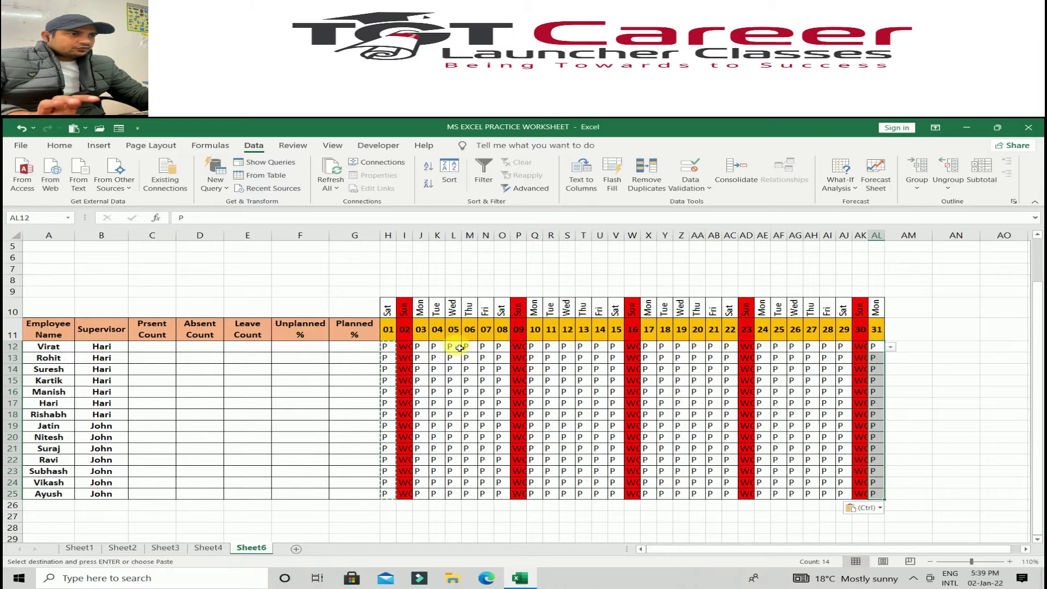
# Mark Kartik A on day 04 and Manish L on day 12
pyautogui.click(433, 351)
pyautogui.click(458, 382)
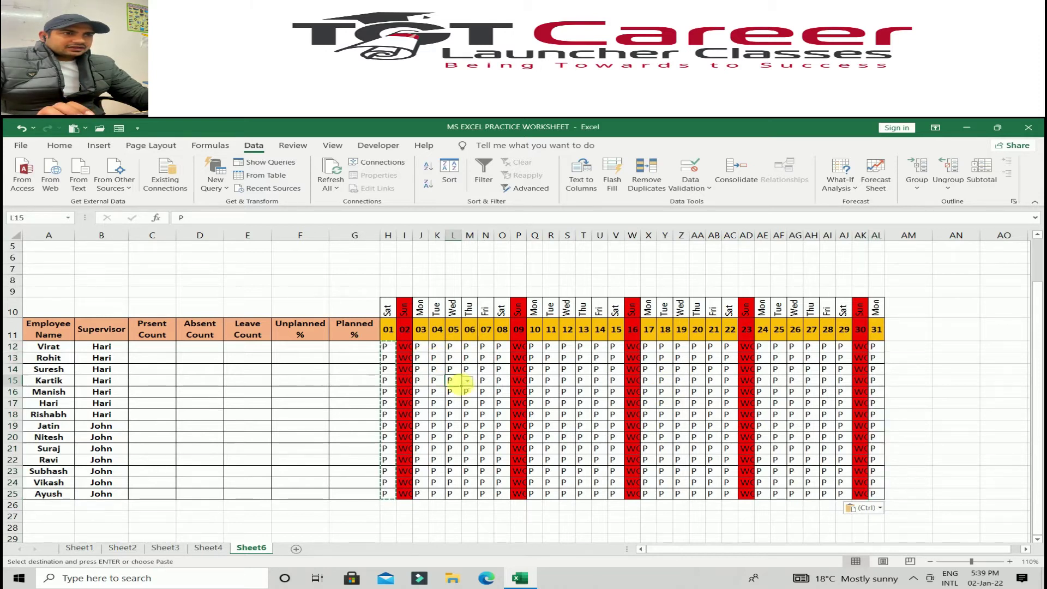
pyautogui.click(469, 384)
pyautogui.click(444, 401)
pyautogui.click(568, 391)
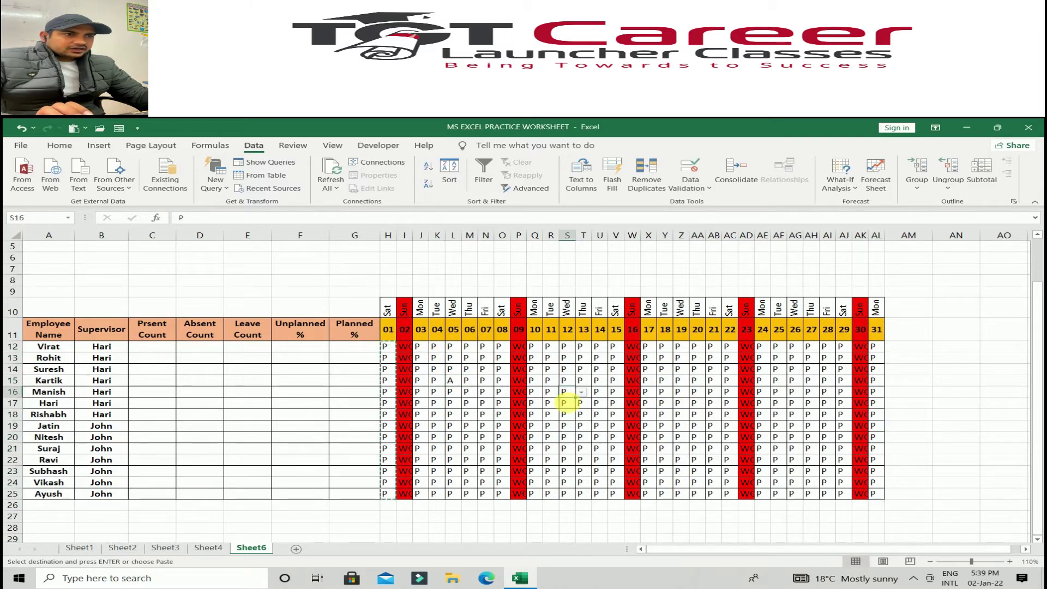
pyautogui.click(581, 392)
# Change Z16 to L and AG17 to A via their dropdowns
pyautogui.click(556, 420)
pyautogui.click(684, 393)
pyautogui.click(696, 392)
pyautogui.click(671, 420)
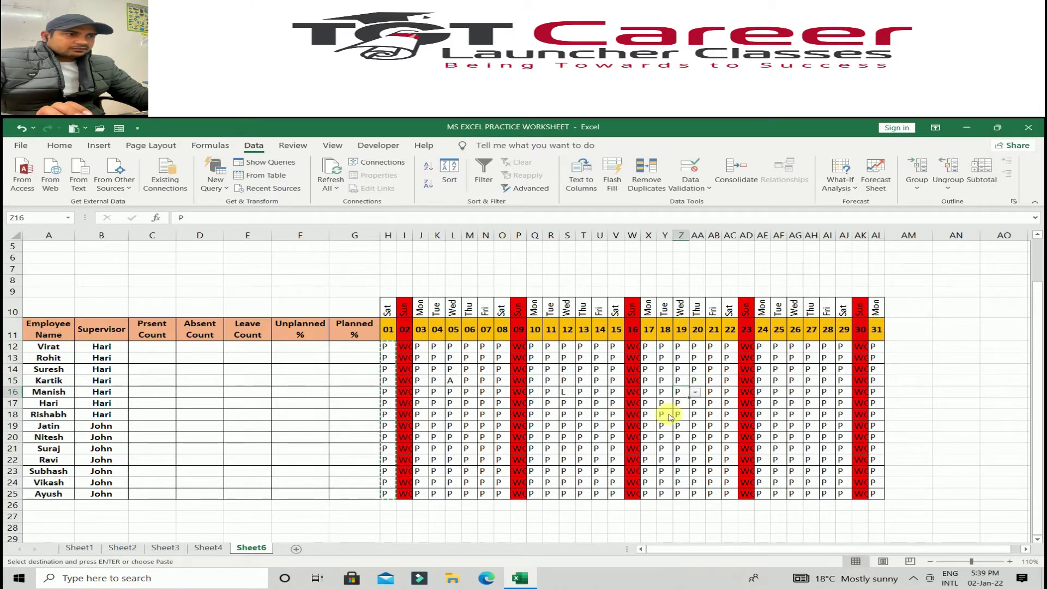
pyautogui.click(796, 402)
pyautogui.click(809, 404)
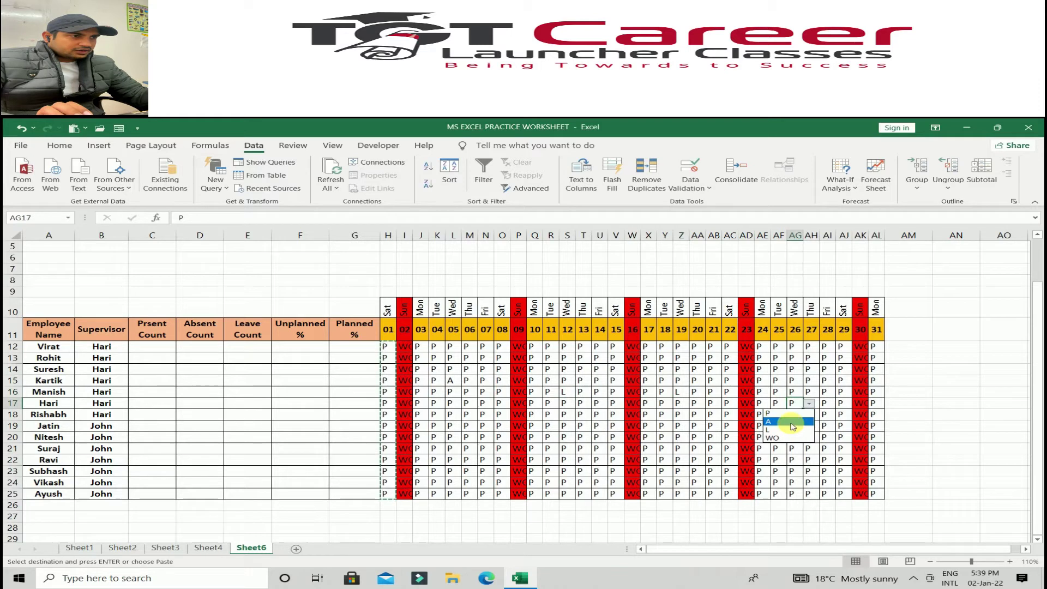
pyautogui.click(791, 423)
# Enter A in Z20, set Z12 to L and U14 to A
pyautogui.click(682, 437)
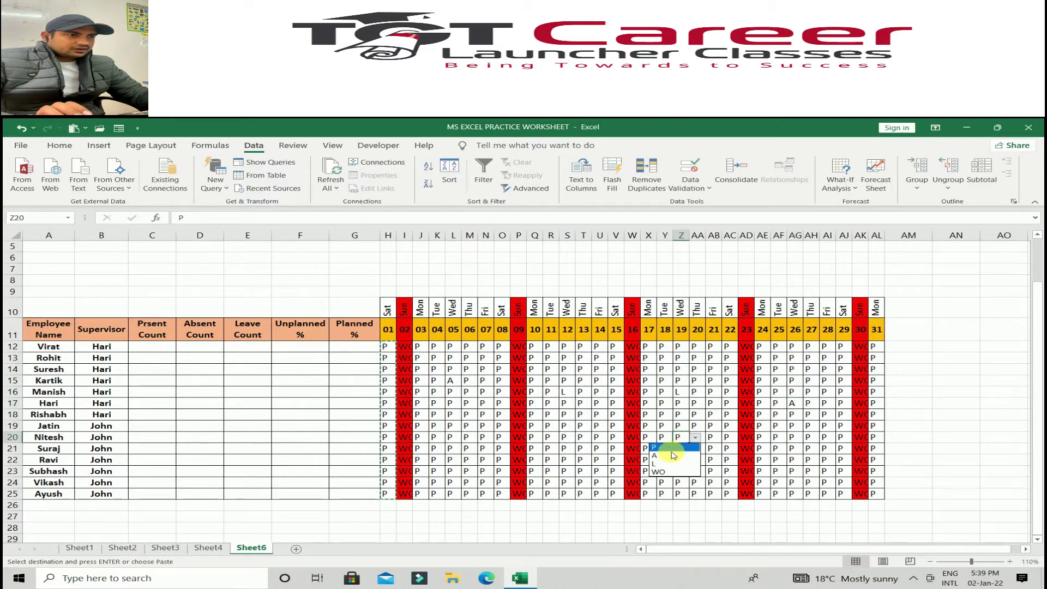
pyautogui.write('A')
pyautogui.click(687, 347)
pyautogui.click(695, 347)
pyautogui.click(683, 377)
pyautogui.click(600, 370)
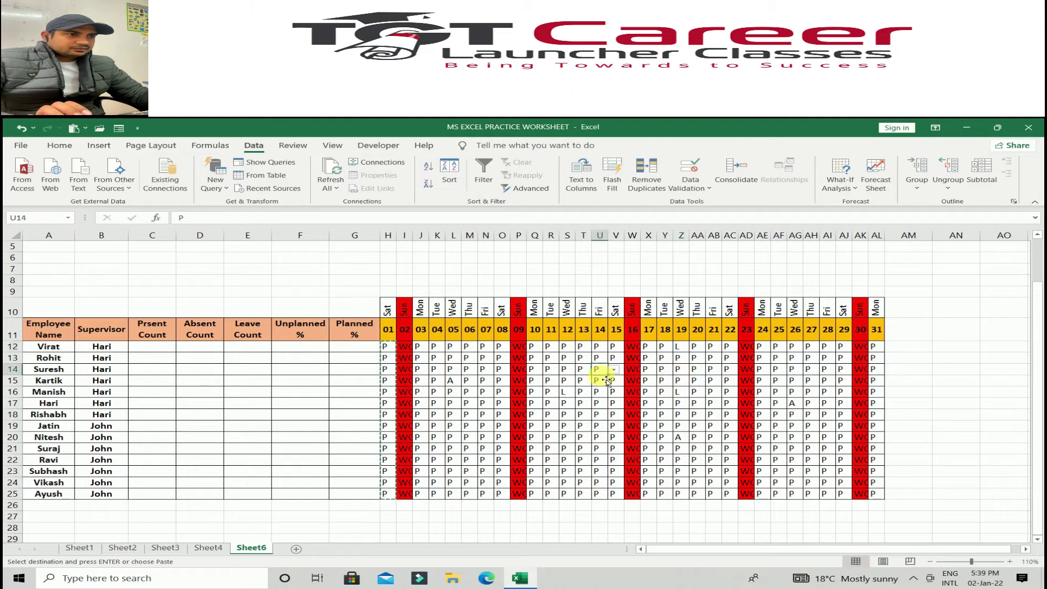
pyautogui.click(614, 371)
pyautogui.click(592, 386)
# Mark R16 as A and L16 as L
pyautogui.click(550, 392)
pyautogui.click(566, 392)
pyautogui.click(546, 409)
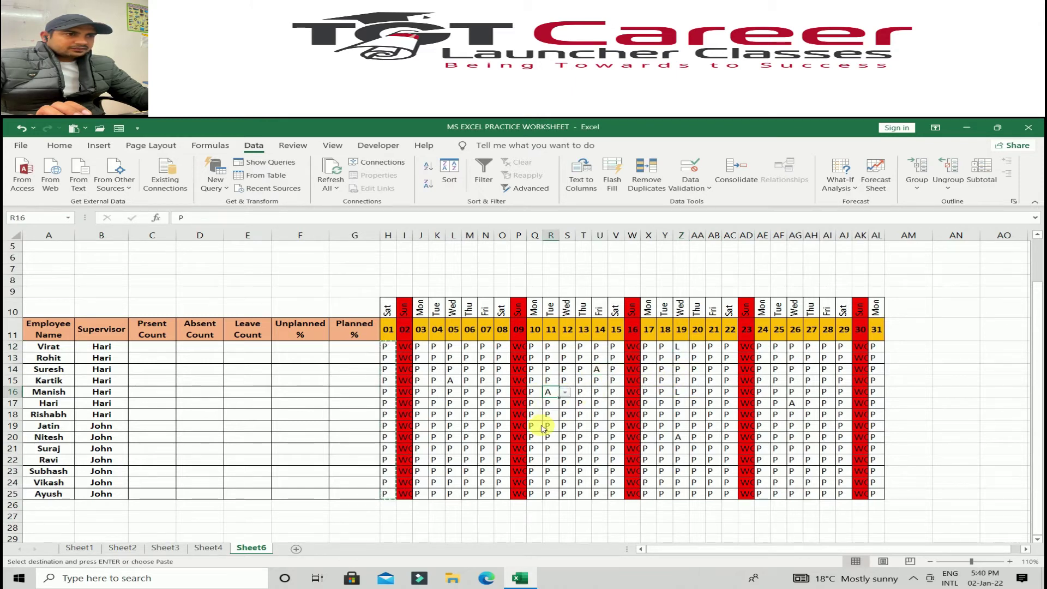
pyautogui.click(437, 358)
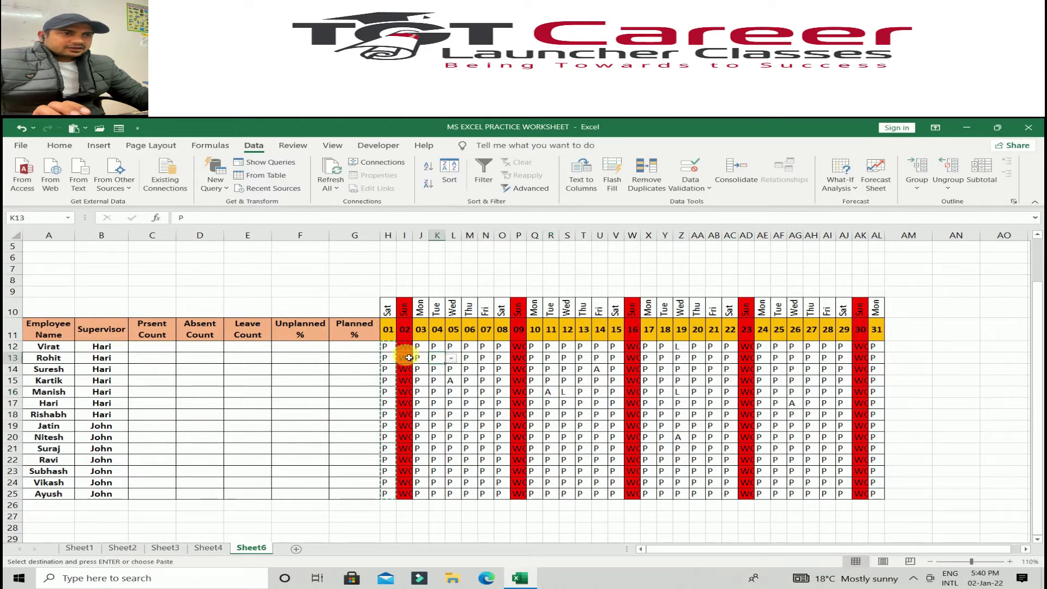
pyautogui.click(390, 351)
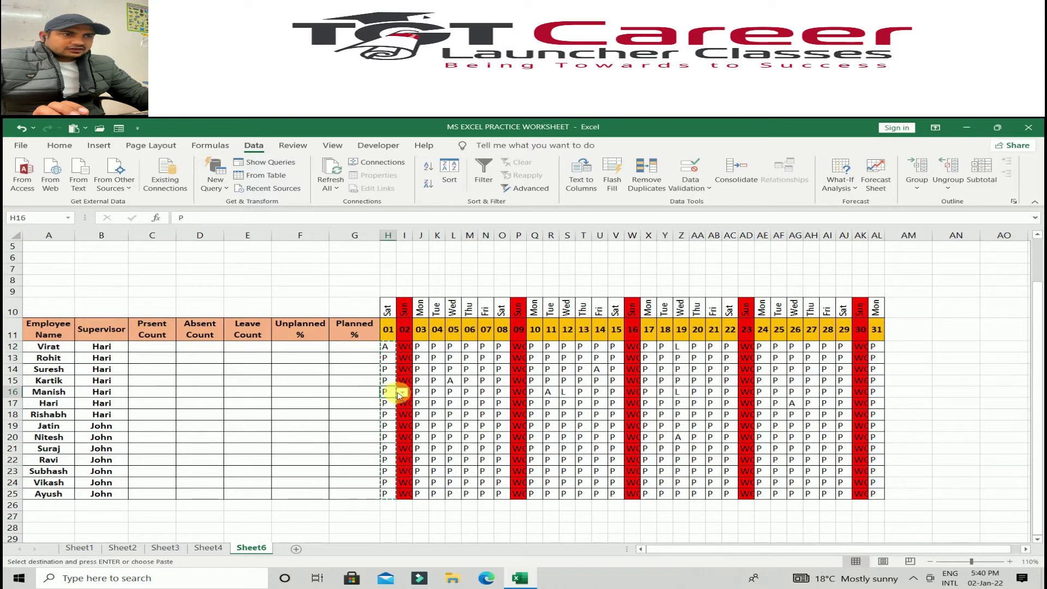
pyautogui.click(387, 392)
pyautogui.write('L')
pyautogui.click(452, 392)
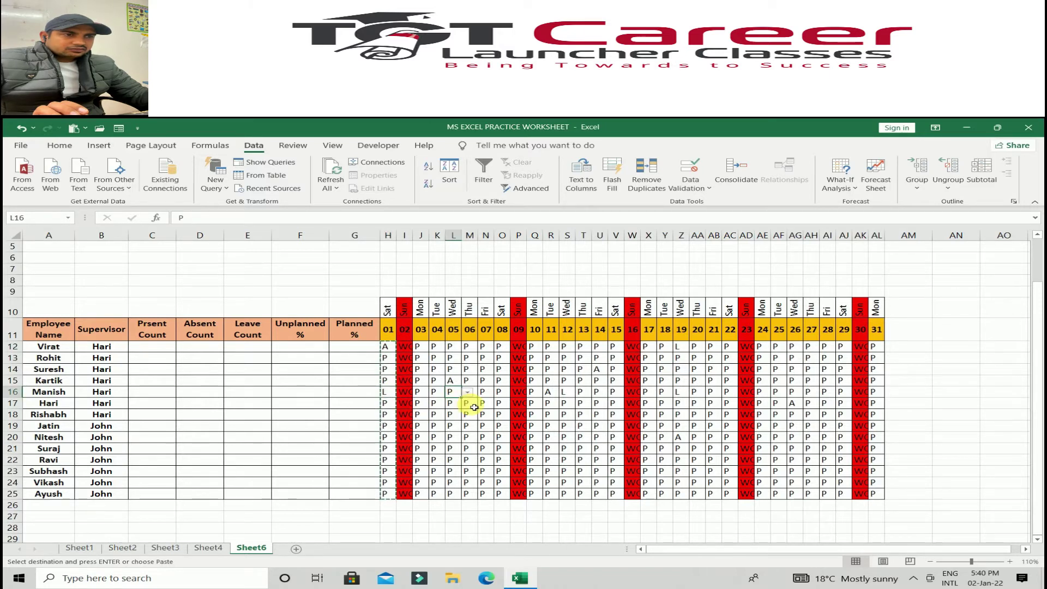
pyautogui.click(468, 392)
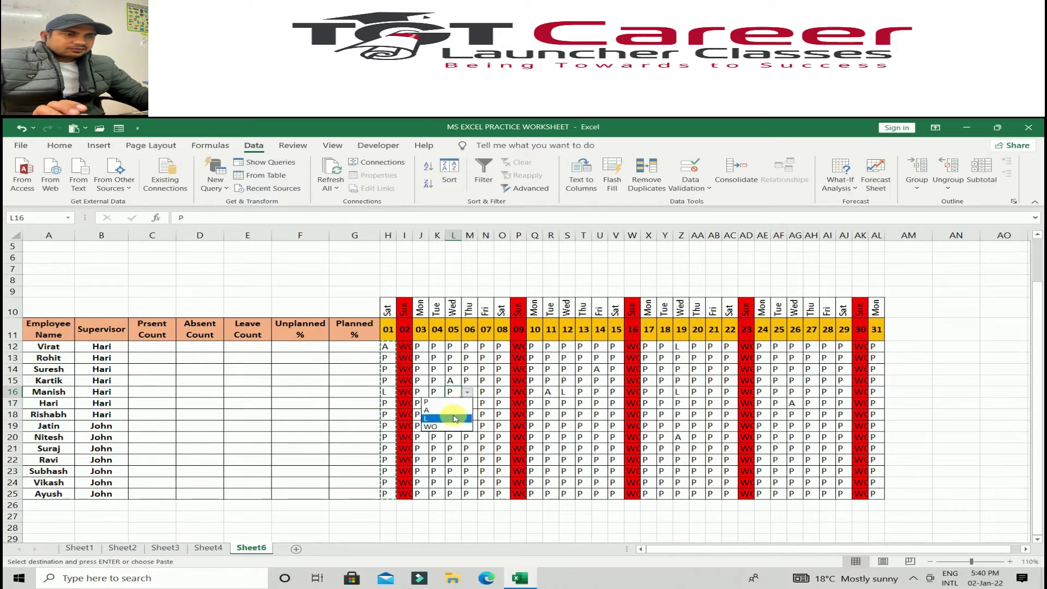
pyautogui.click(456, 419)
# Change U14 to L and mark T18 as L
pyautogui.click(597, 370)
pyautogui.click(614, 370)
pyautogui.click(597, 398)
pyautogui.click(584, 414)
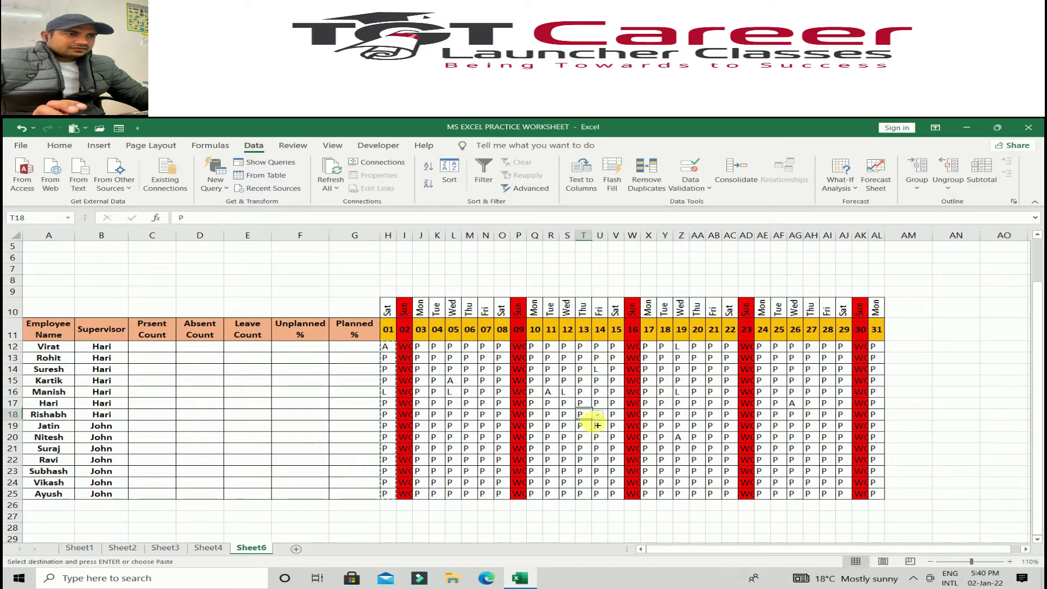
pyautogui.click(599, 416)
pyautogui.click(570, 442)
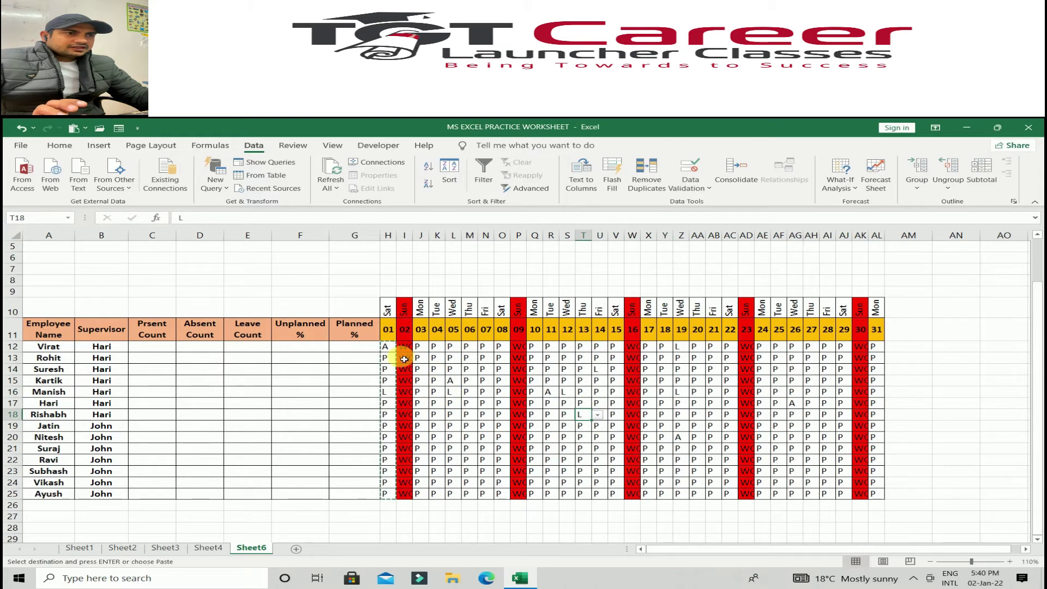
# Draft an Equal To 'P' highlight rule on H12:AL25 with a custom pale gold fill
pyautogui.moveTo(388, 352); pyautogui.dragTo(881, 497)
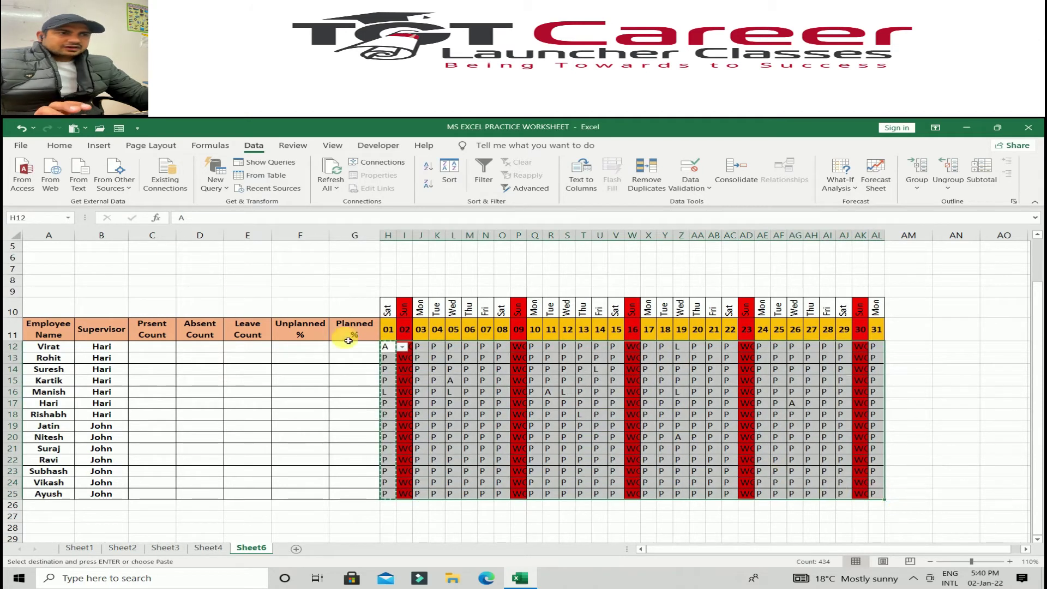
pyautogui.click(67, 149)
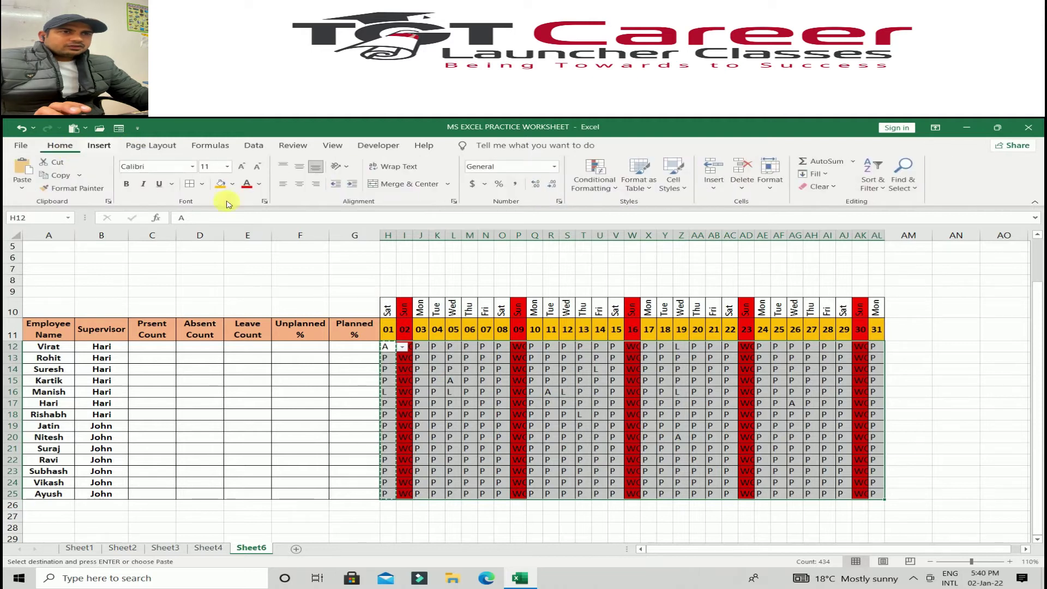
pyautogui.click(603, 188)
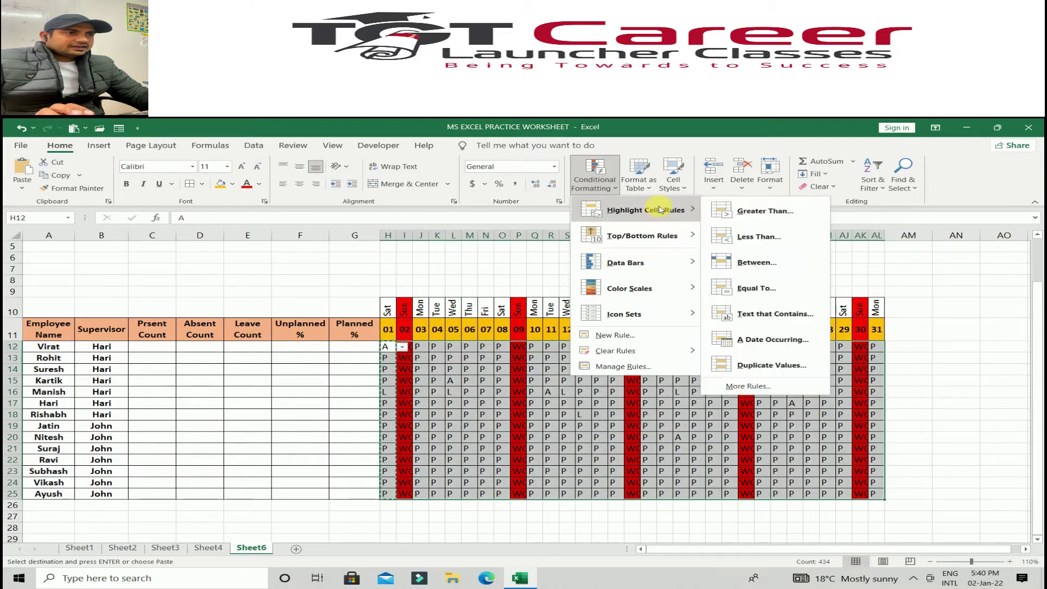
pyautogui.moveTo(644, 211)
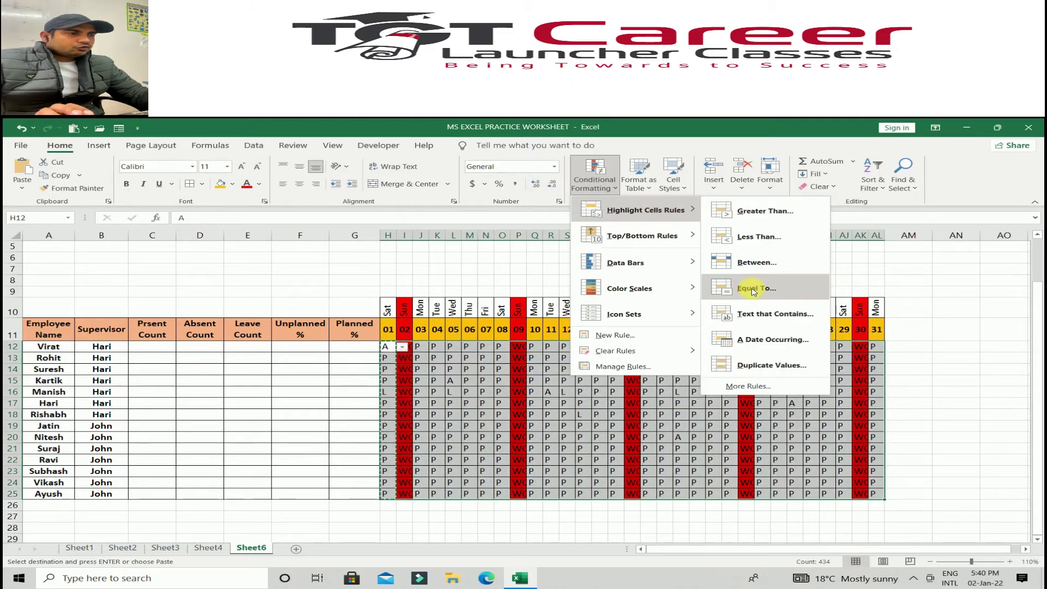
pyautogui.click(754, 291)
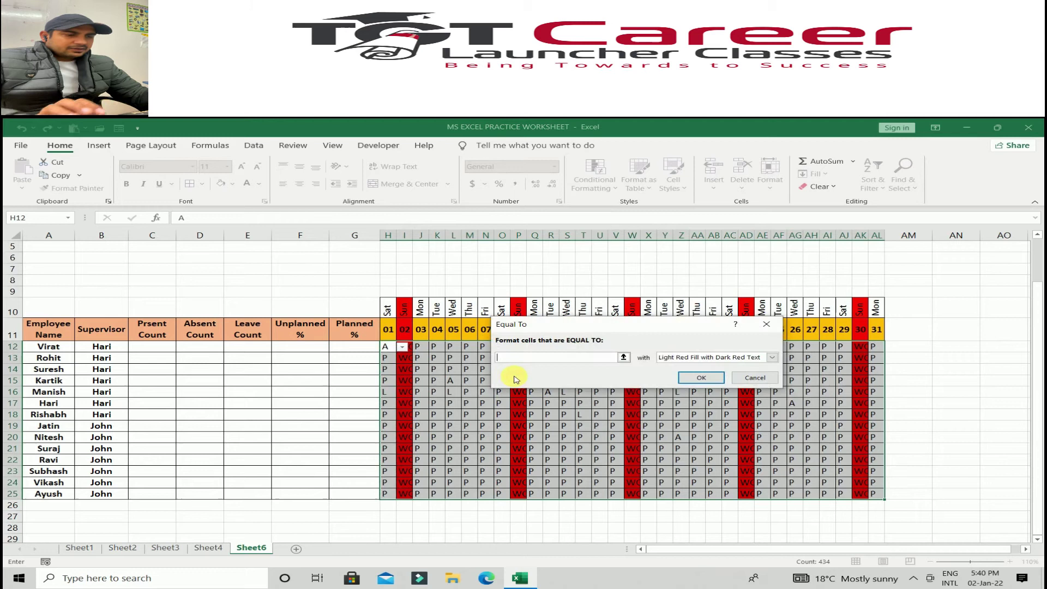
pyautogui.write('P')
pyautogui.click(772, 358)
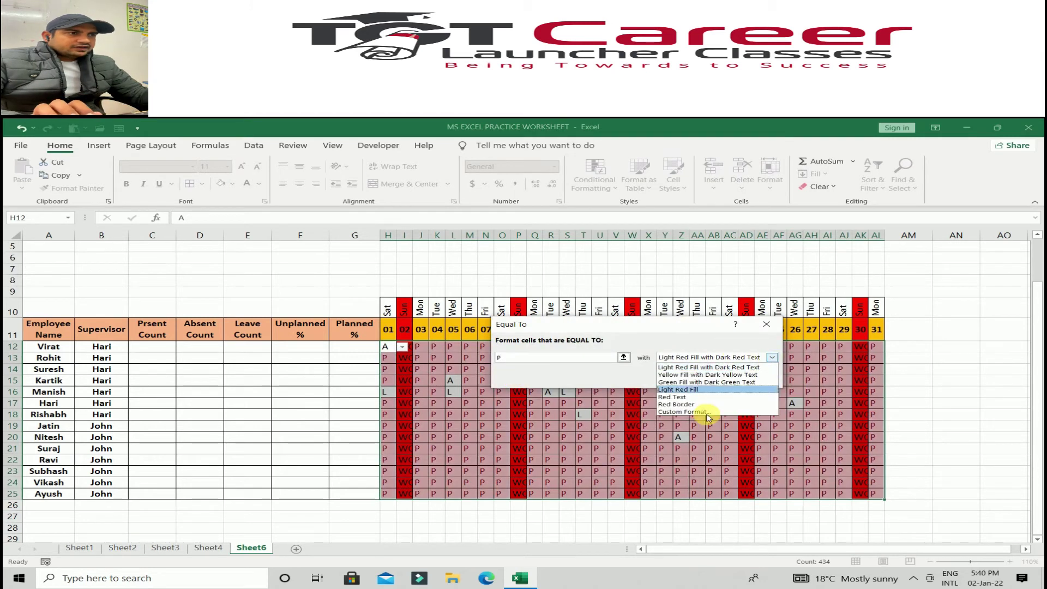
pyautogui.click(696, 413)
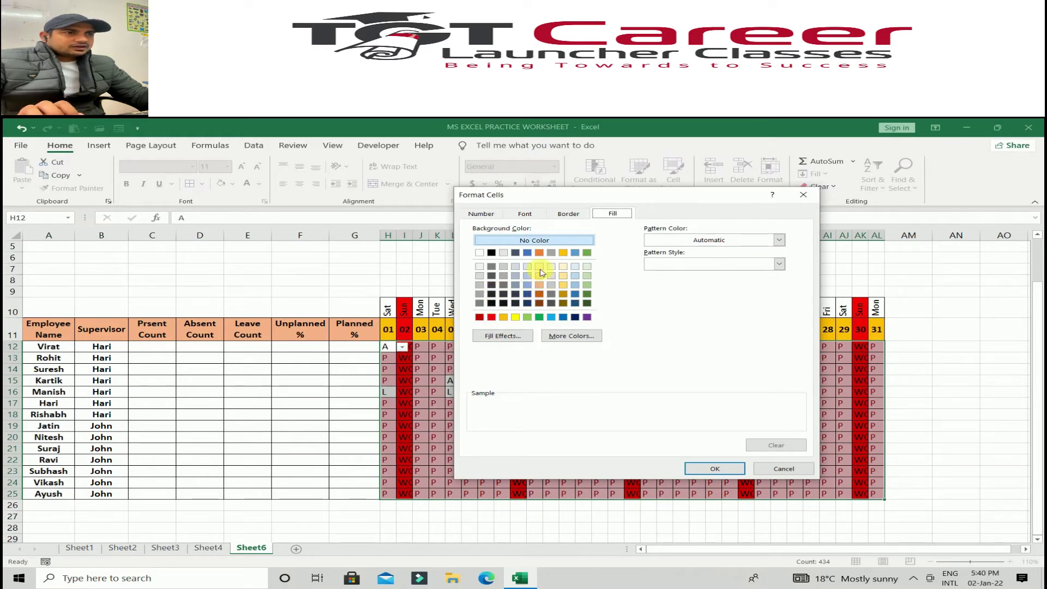
pyautogui.click(563, 266)
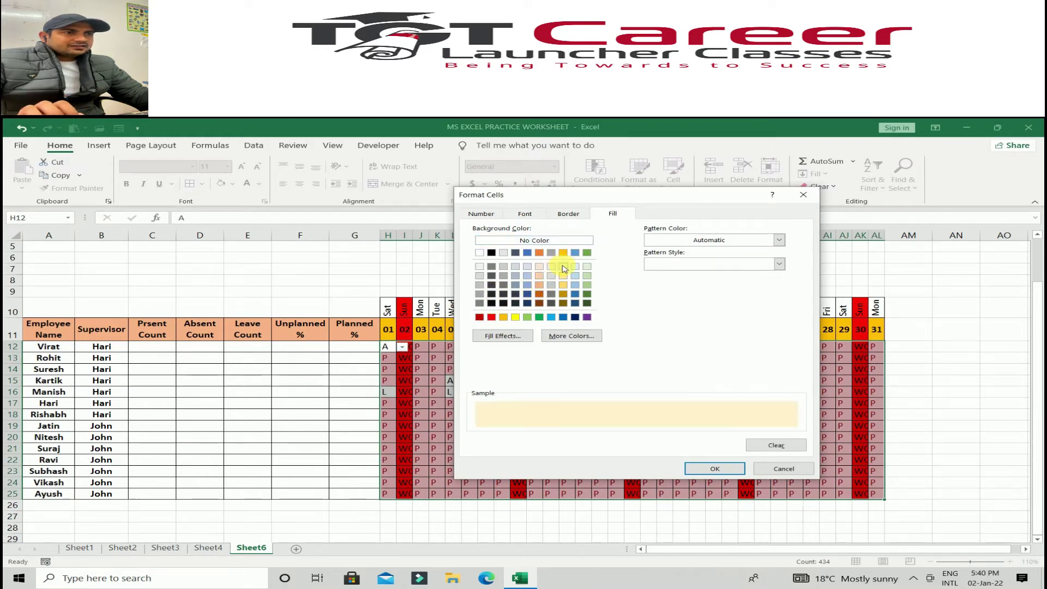
pyautogui.click(715, 469)
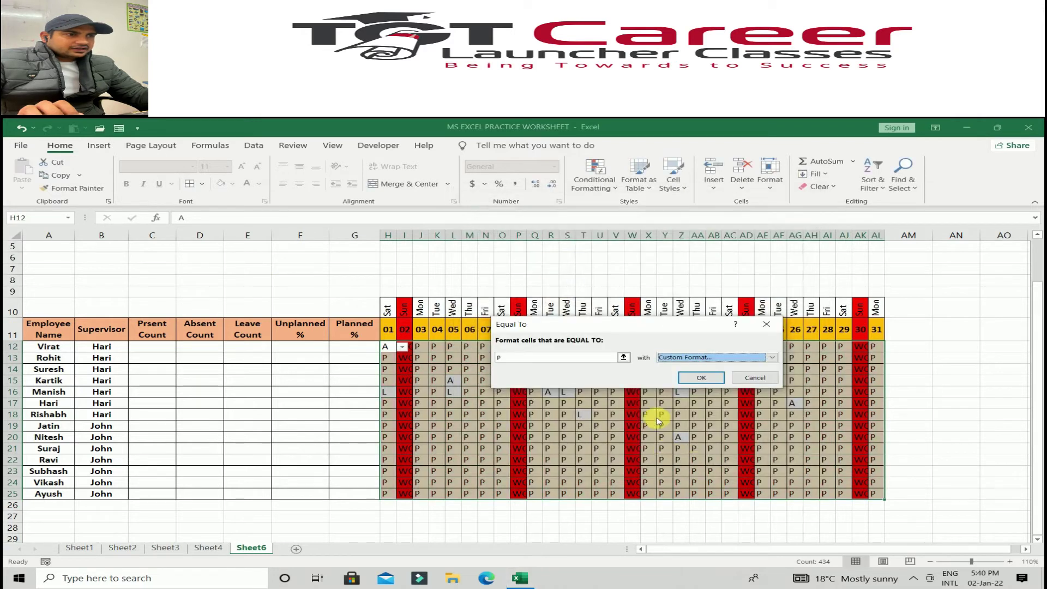
# Apply the P highlight rule, then mark AB16 as L and AG20 as A
pyautogui.click(699, 378)
pyautogui.click(583, 392)
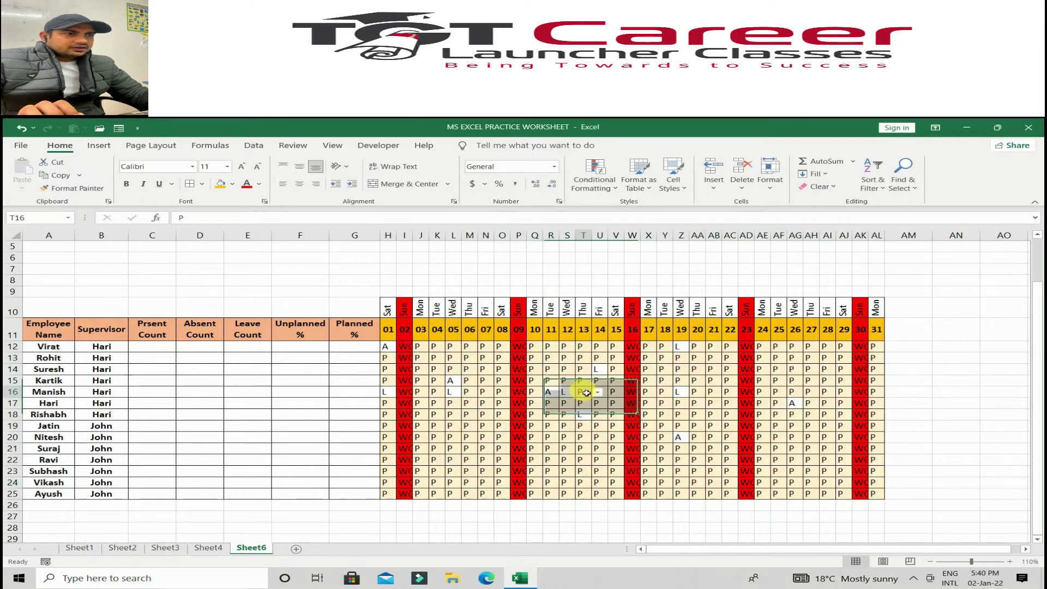
pyautogui.click(715, 392)
pyautogui.click(729, 392)
pyautogui.click(695, 426)
pyautogui.click(793, 437)
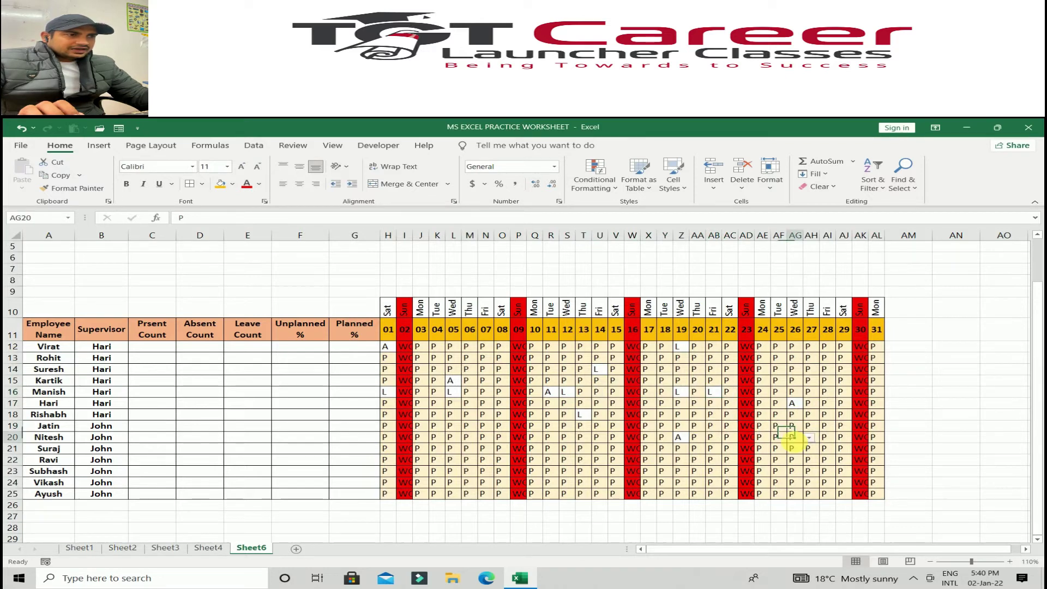
pyautogui.click(809, 438)
pyautogui.click(780, 464)
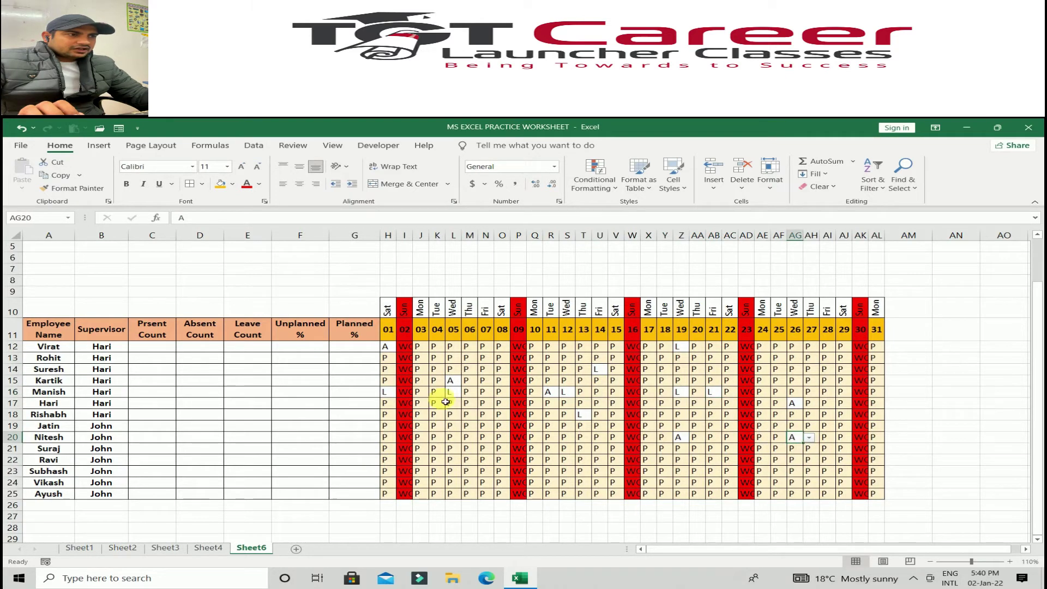
# Highlight cells equal to 'A' in H12:AL25 with a custom gold fill
pyautogui.moveTo(387, 349); pyautogui.dragTo(873, 495)
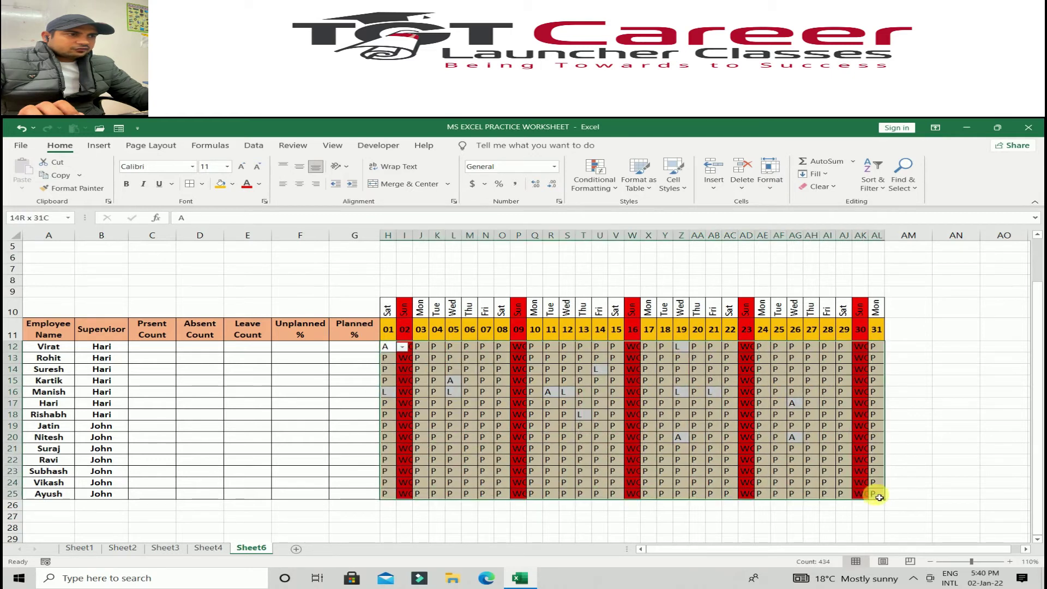
pyautogui.click(595, 177)
pyautogui.moveTo(646, 209)
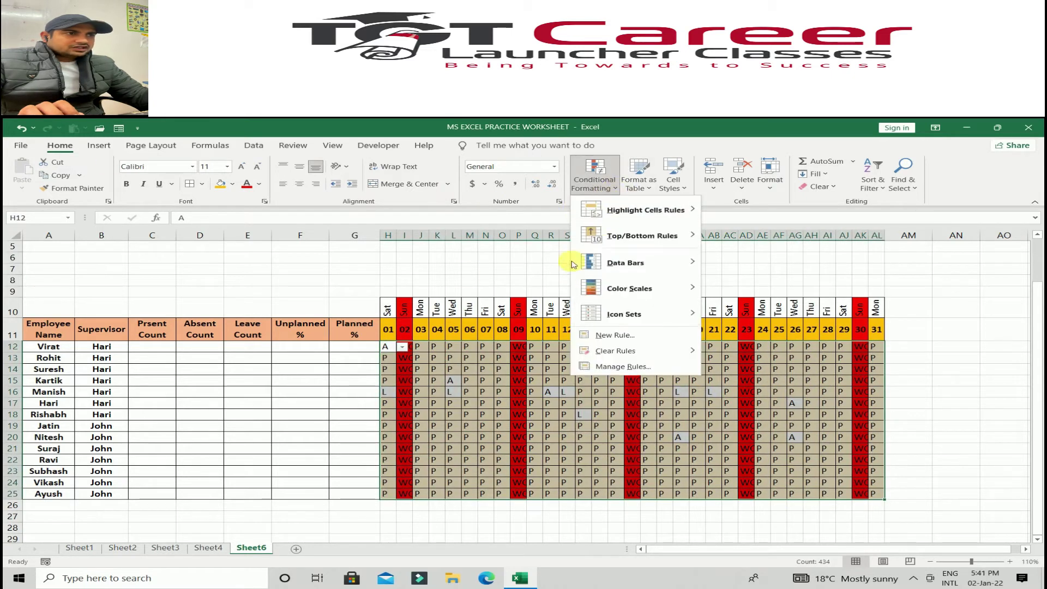
pyautogui.click(758, 295)
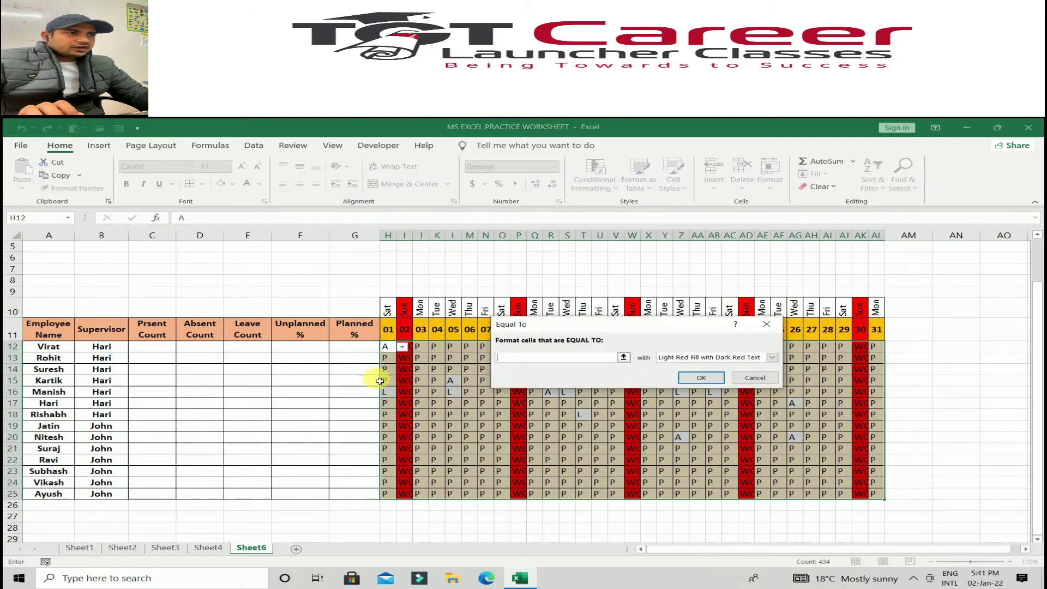
pyautogui.click(774, 357)
pyautogui.click(713, 414)
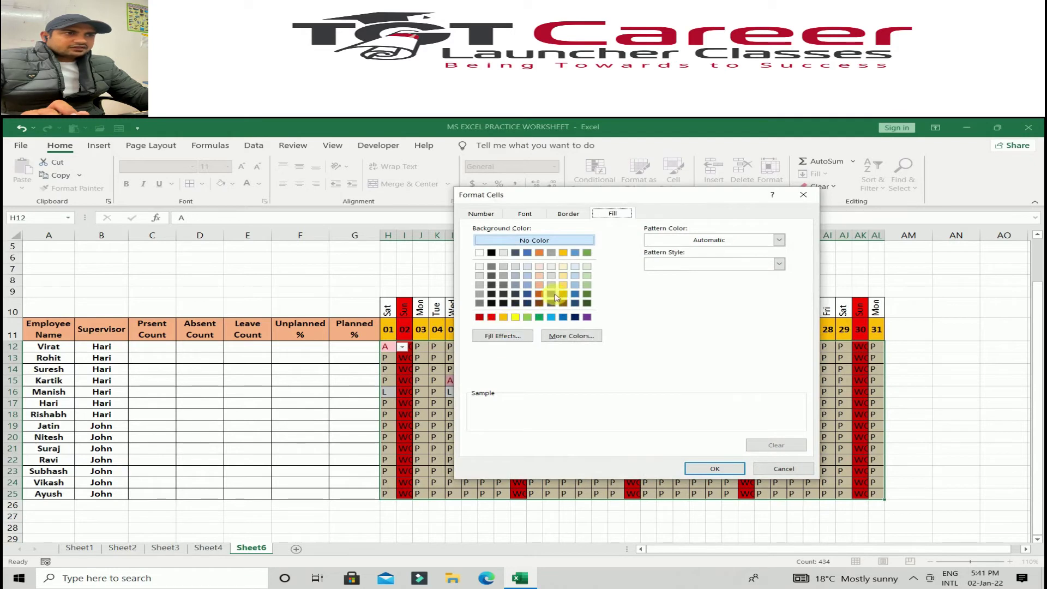
pyautogui.click(563, 285)
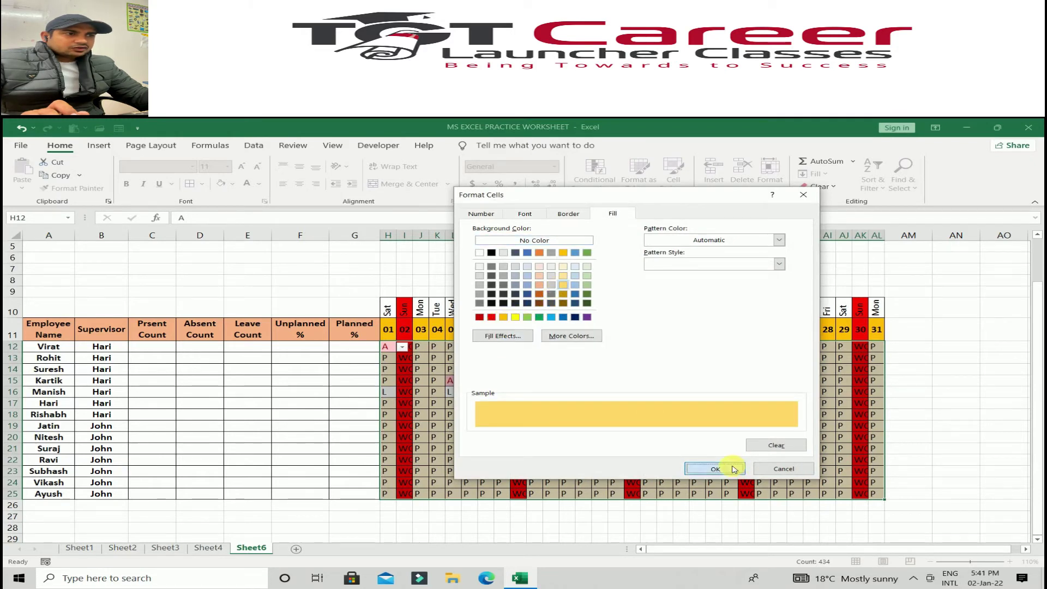
pyautogui.click(734, 469)
pyautogui.click(695, 380)
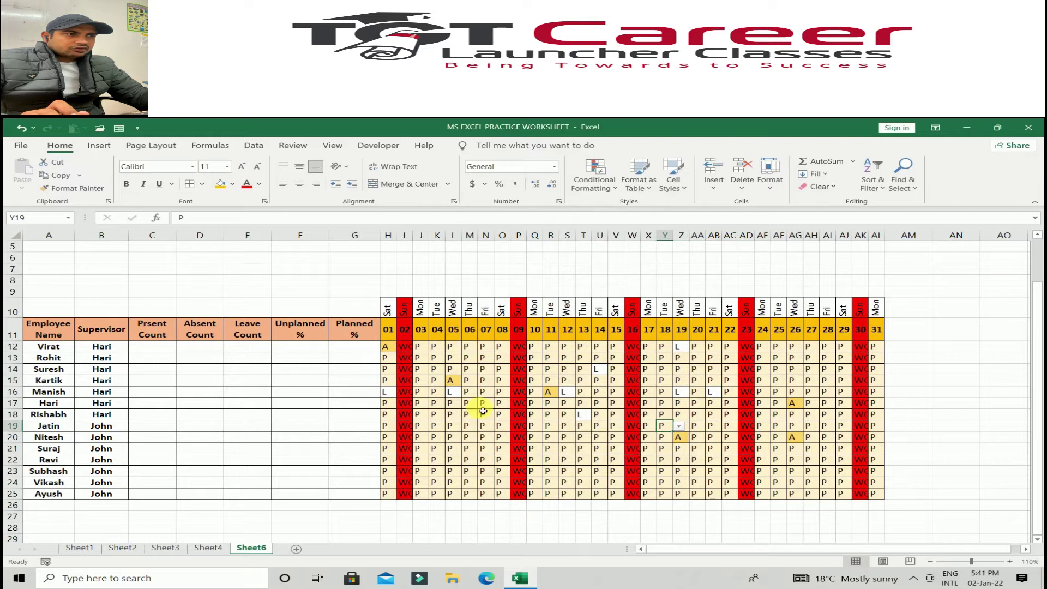
pyautogui.click(388, 347)
# Highlight cells equal to 'L' in H12:AL25 with a custom light-blue fill
pyautogui.moveTo(388, 347); pyautogui.dragTo(876, 494)
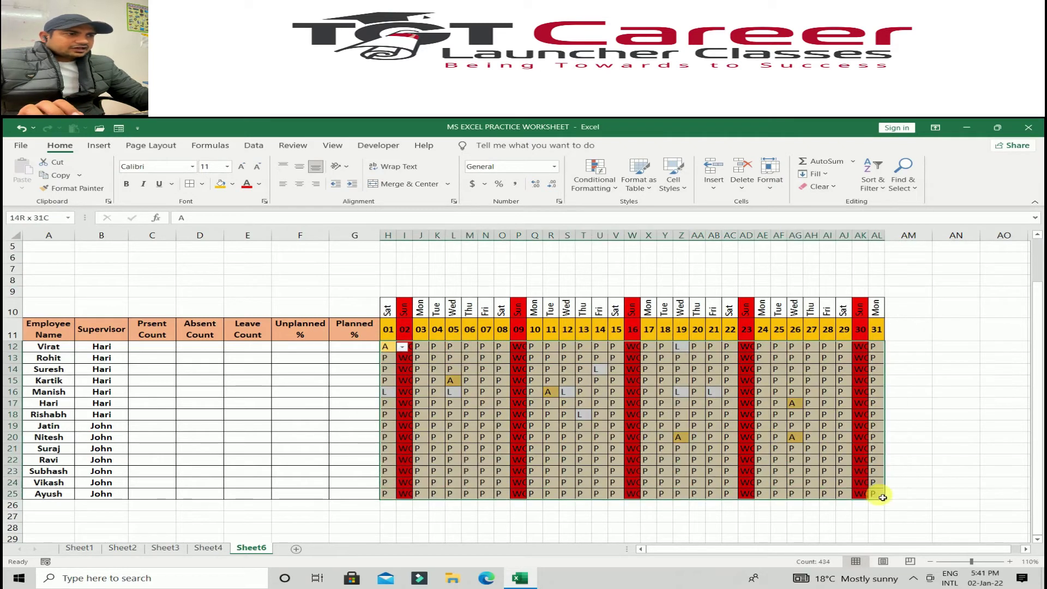
pyautogui.click(594, 181)
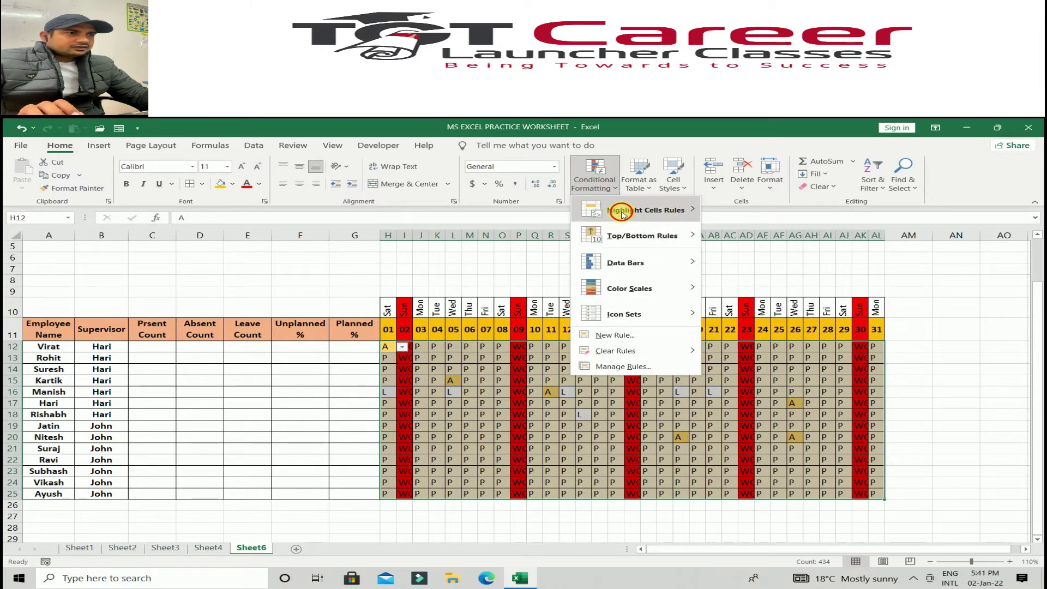
pyautogui.click(701, 286)
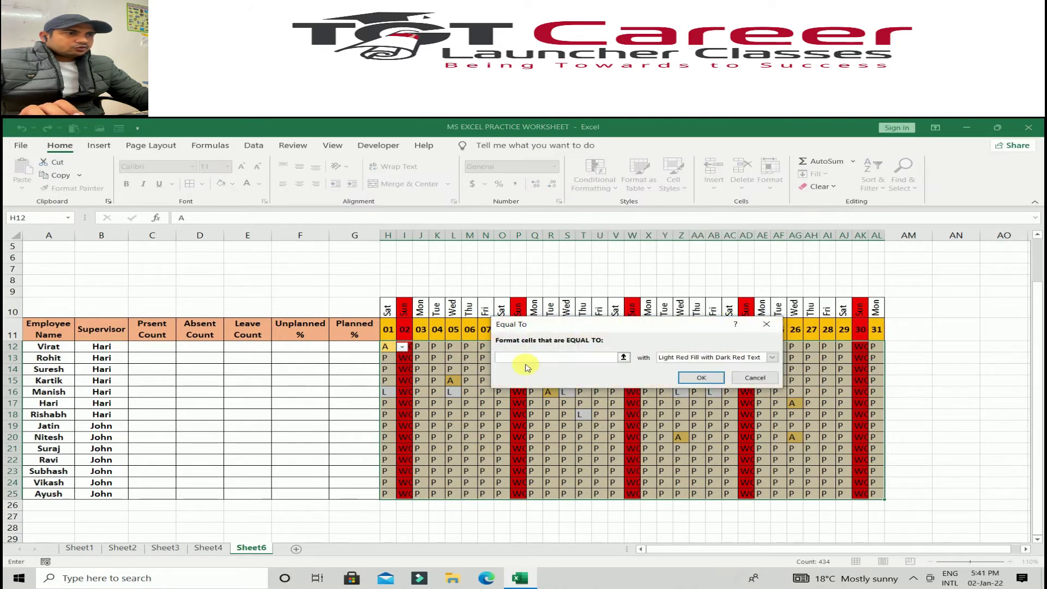
pyautogui.write('L')
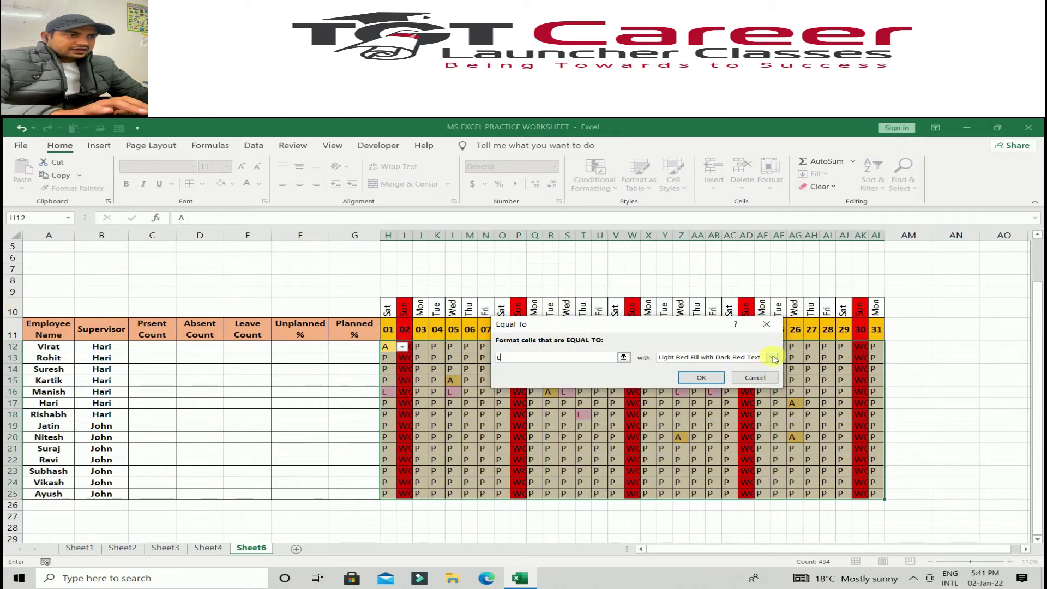
pyautogui.click(772, 358)
pyautogui.click(703, 413)
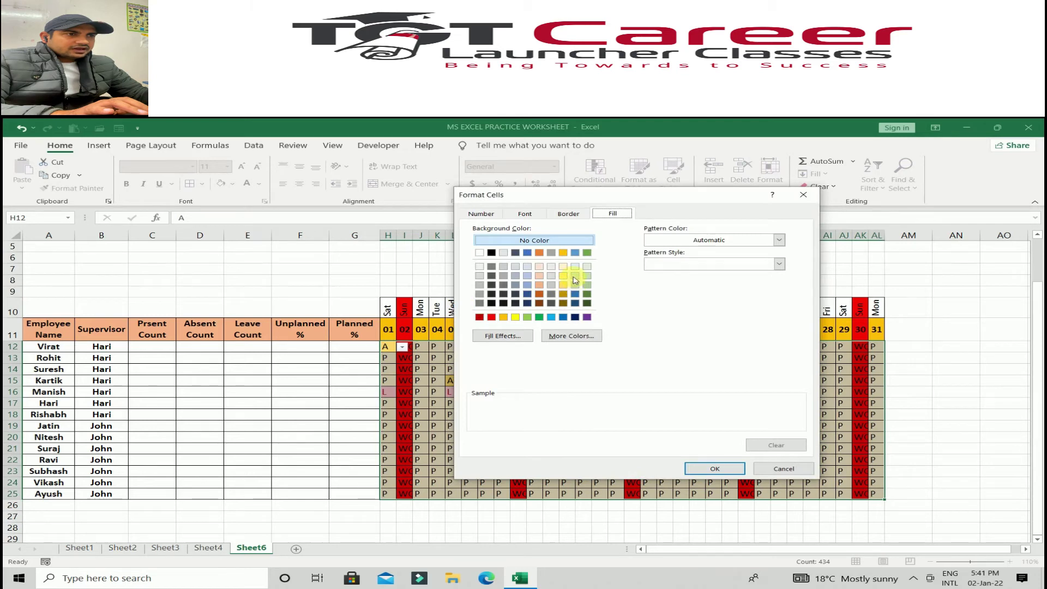
pyautogui.click(575, 275)
pyautogui.click(715, 468)
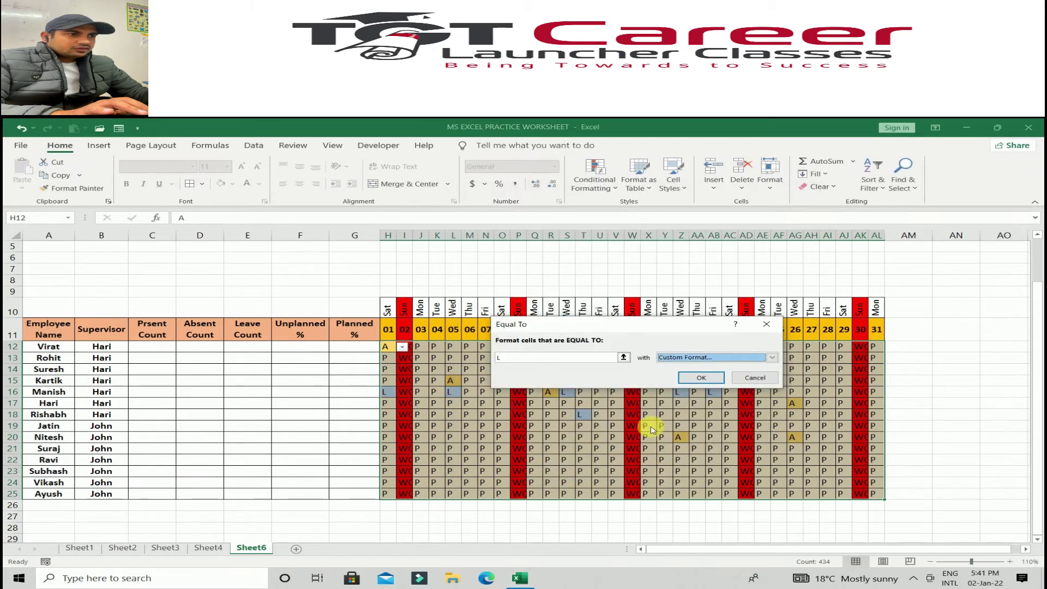
pyautogui.click(701, 378)
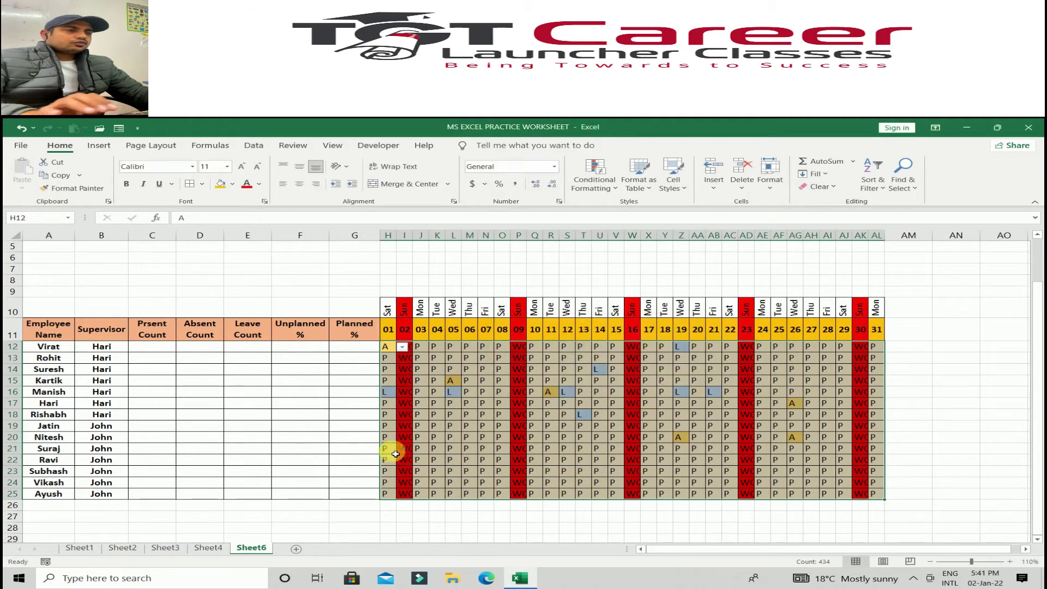
pyautogui.click(403, 450)
# Mark cells N18, S20, Z22 and AF22 as absent (A)
pyautogui.click(485, 416)
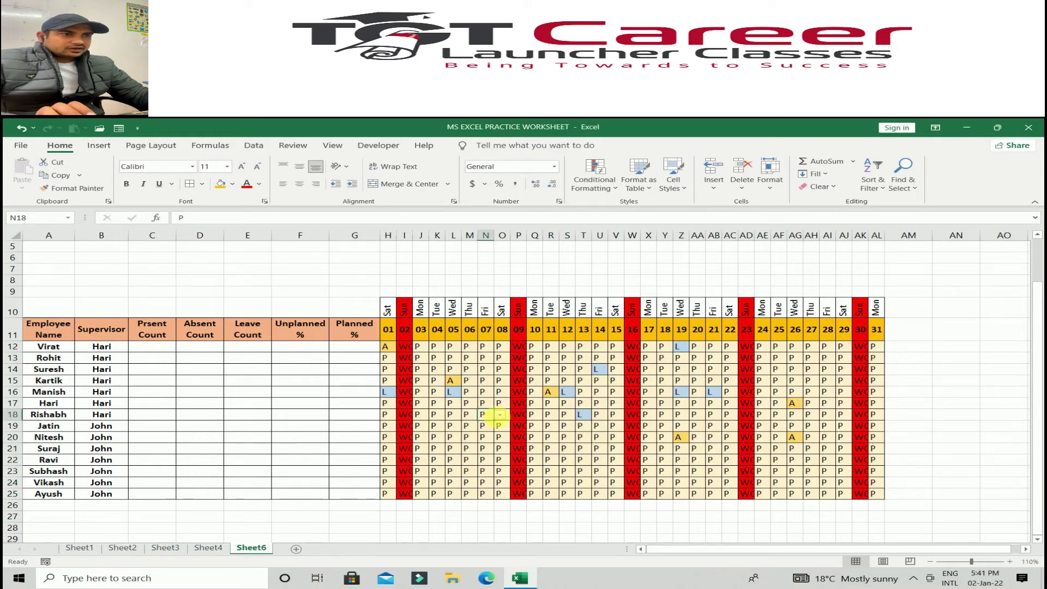
pyautogui.write('A')
pyautogui.click(573, 440)
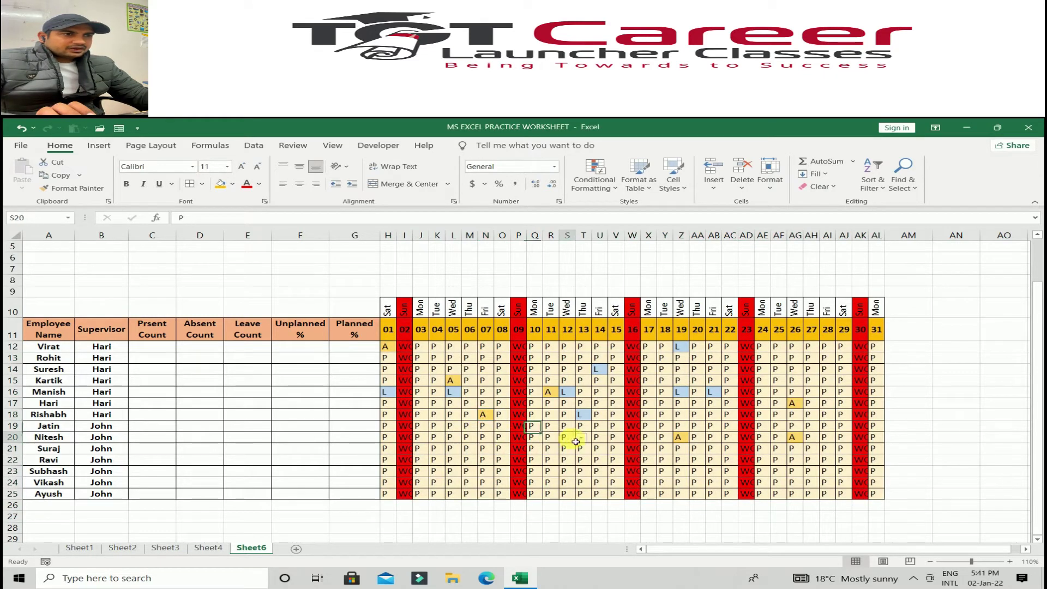
pyautogui.click(582, 437)
pyautogui.click(564, 456)
pyautogui.click(679, 459)
pyautogui.click(695, 459)
pyautogui.click(679, 478)
pyautogui.click(775, 460)
pyautogui.click(793, 460)
pyautogui.click(777, 479)
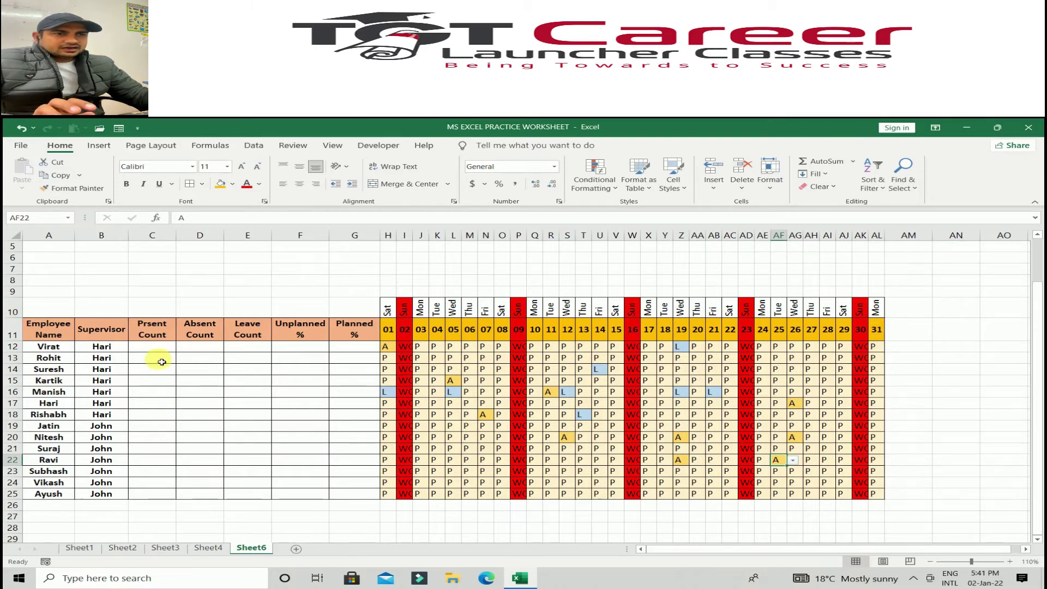
# Enter a COUNTIF in C12 counting the P marks across H12:AL12, using N12 as criterion
pyautogui.click(200, 550)
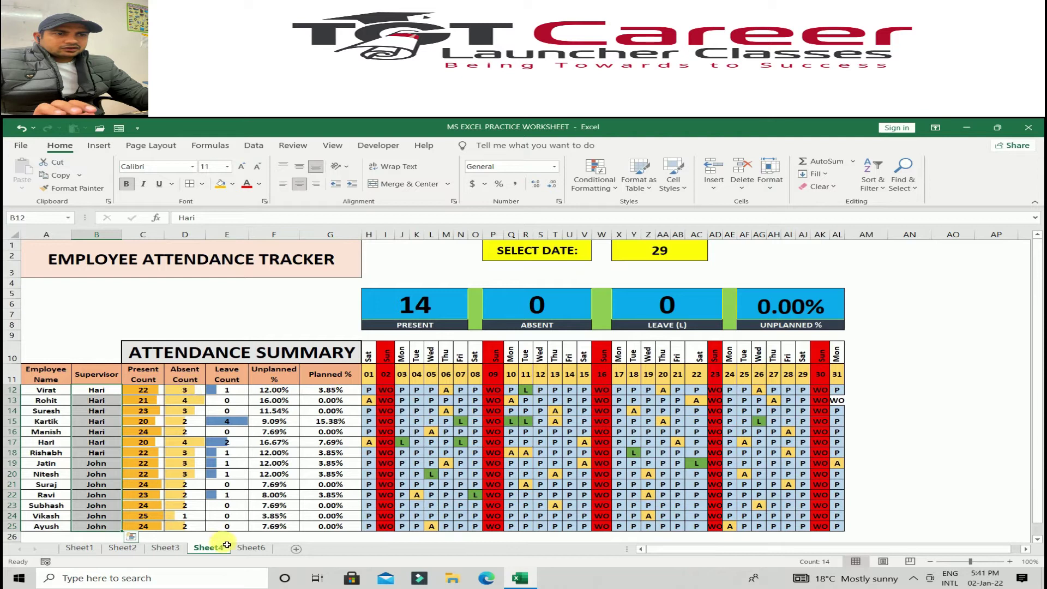
pyautogui.click(249, 549)
pyautogui.click(155, 353)
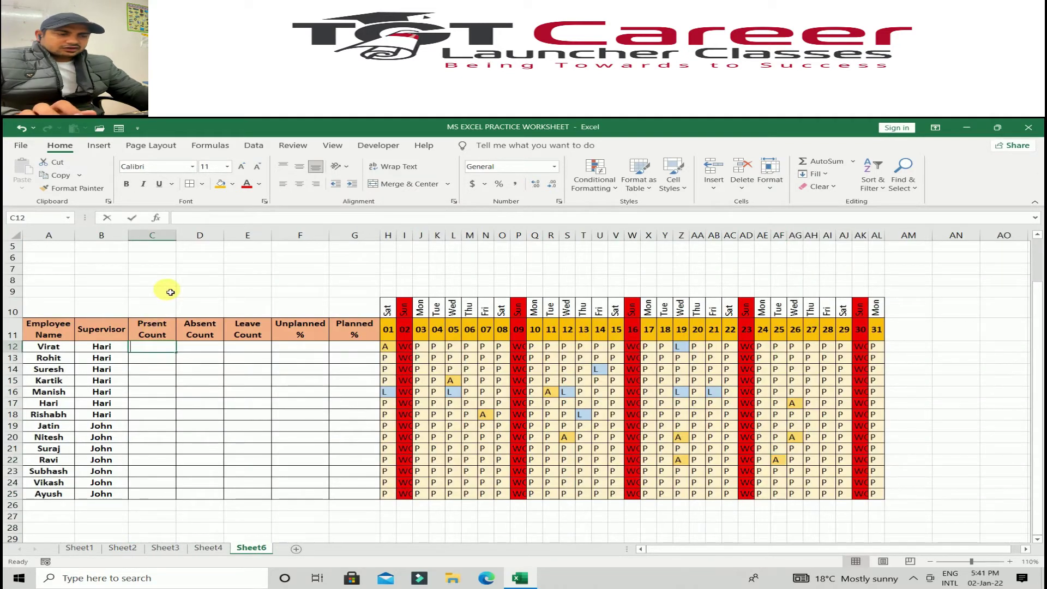
pyautogui.write('=COUNTIF')
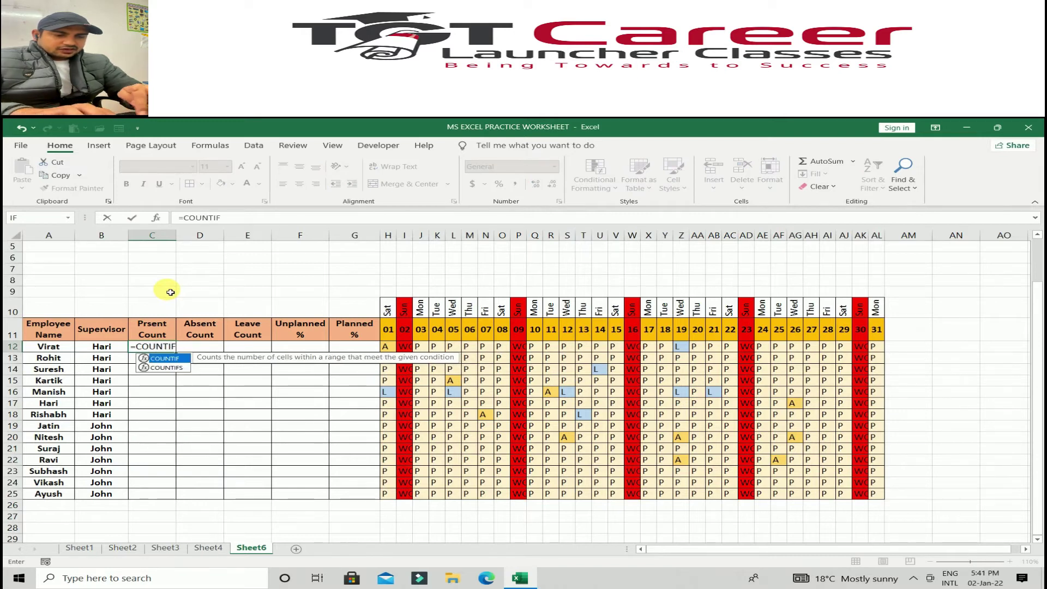
pyautogui.write('(')
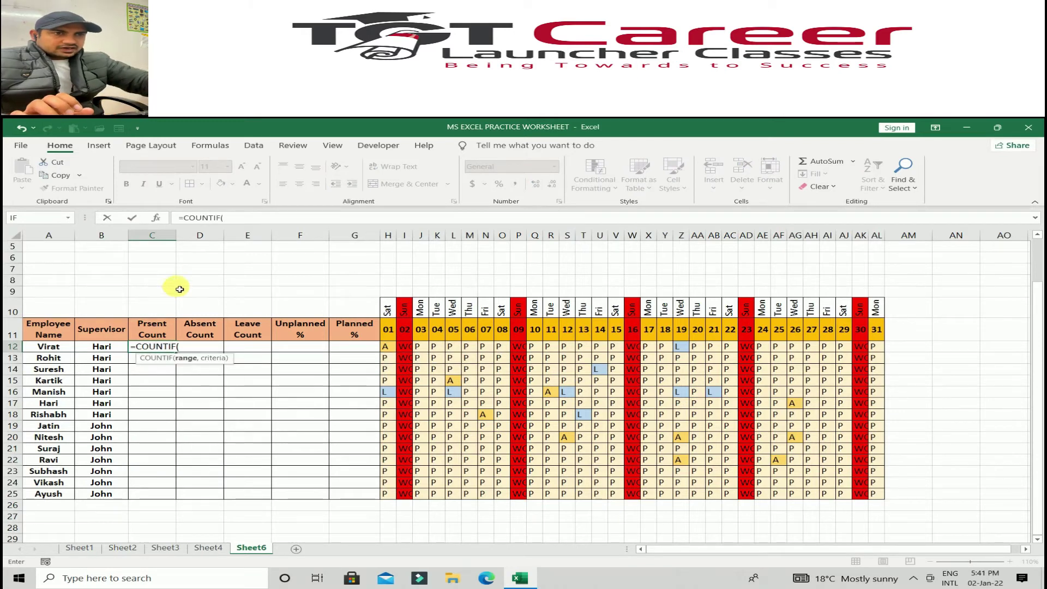
pyautogui.moveTo(387, 347)
pyautogui.mouseDown()
pyautogui.moveTo(598, 361)
pyautogui.moveTo(875, 347)
pyautogui.mouseUp()
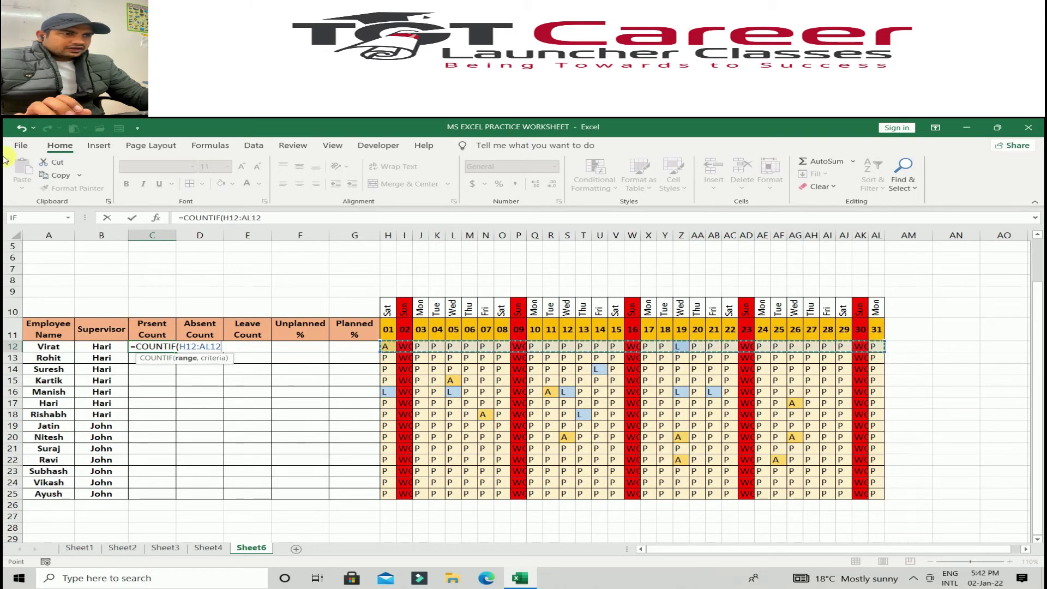
pyautogui.write(',')
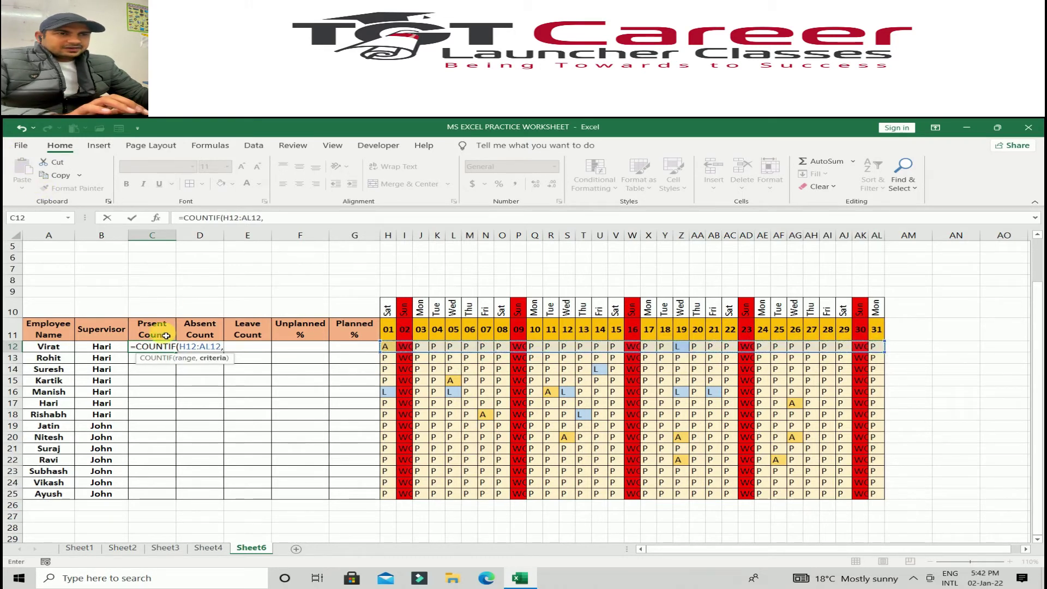
pyautogui.click(489, 351)
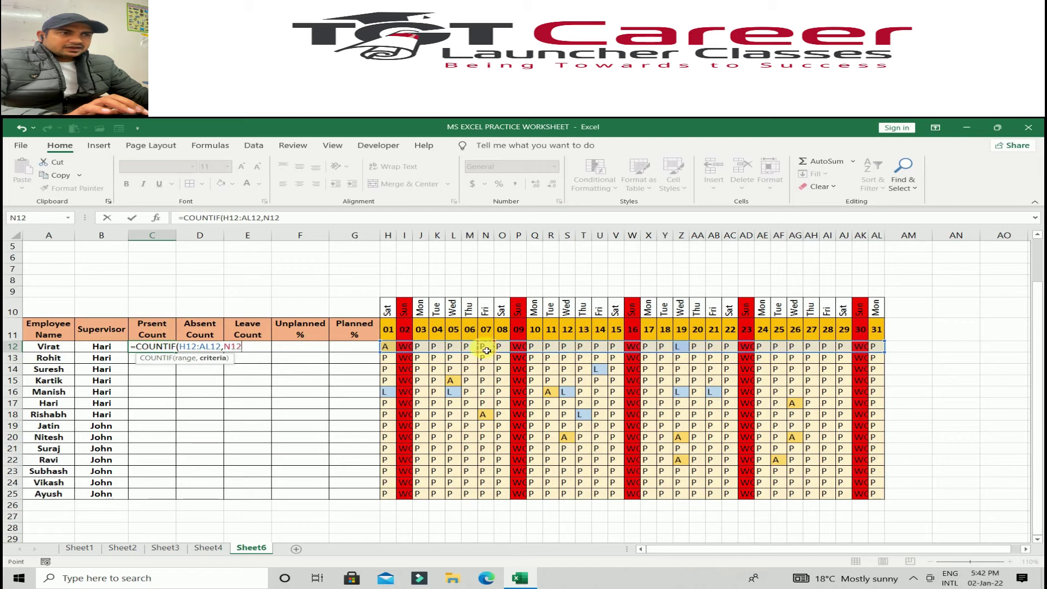
pyautogui.write(')')
pyautogui.press('Return')
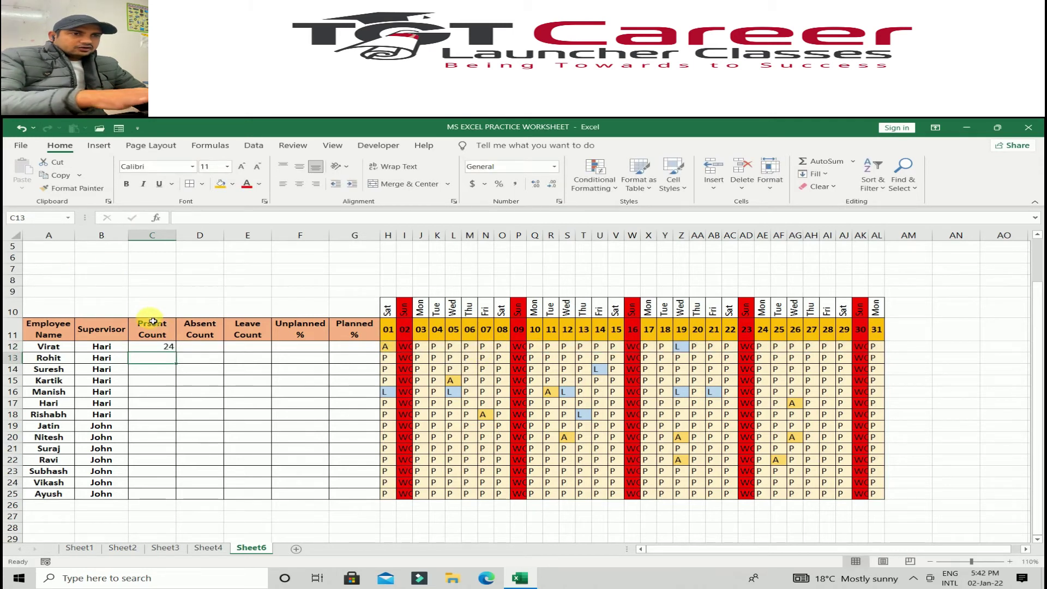
# Make the criterion $N$12 absolute and fill the present count down to C25
pyautogui.click(157, 346)
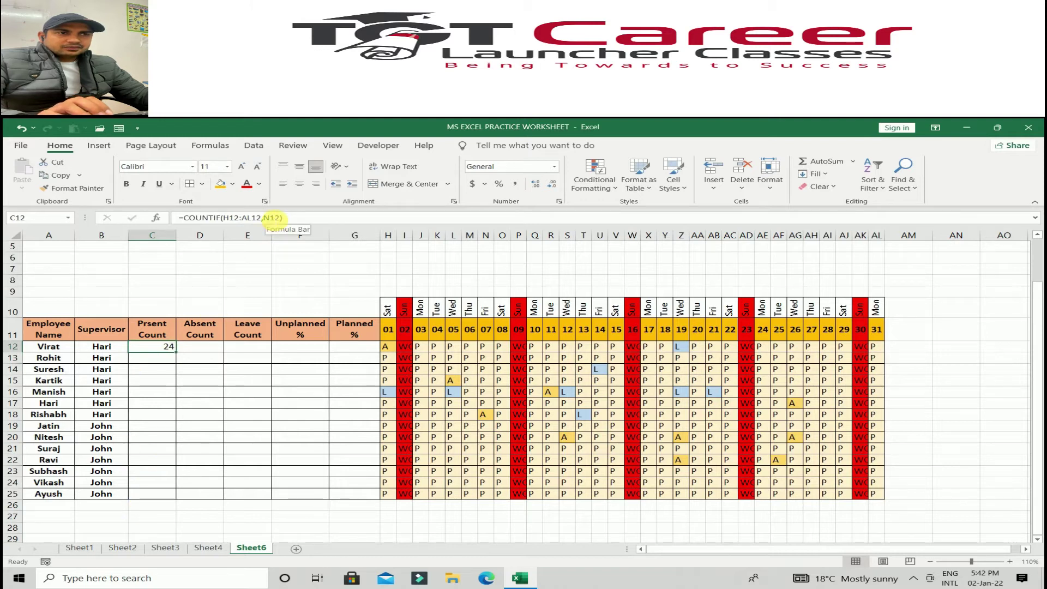
pyautogui.click(269, 217)
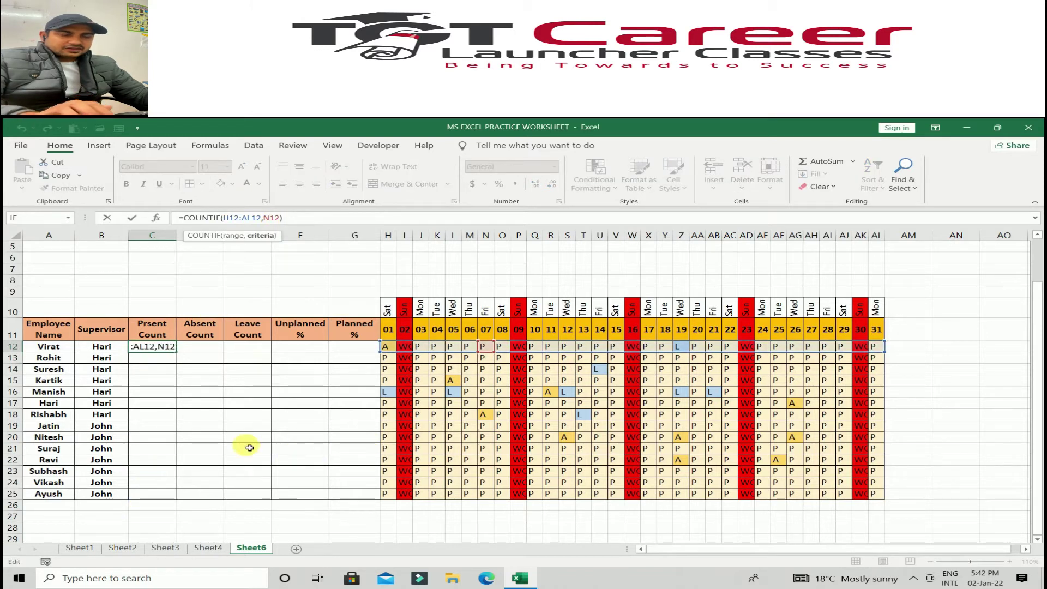
pyautogui.press('F4')
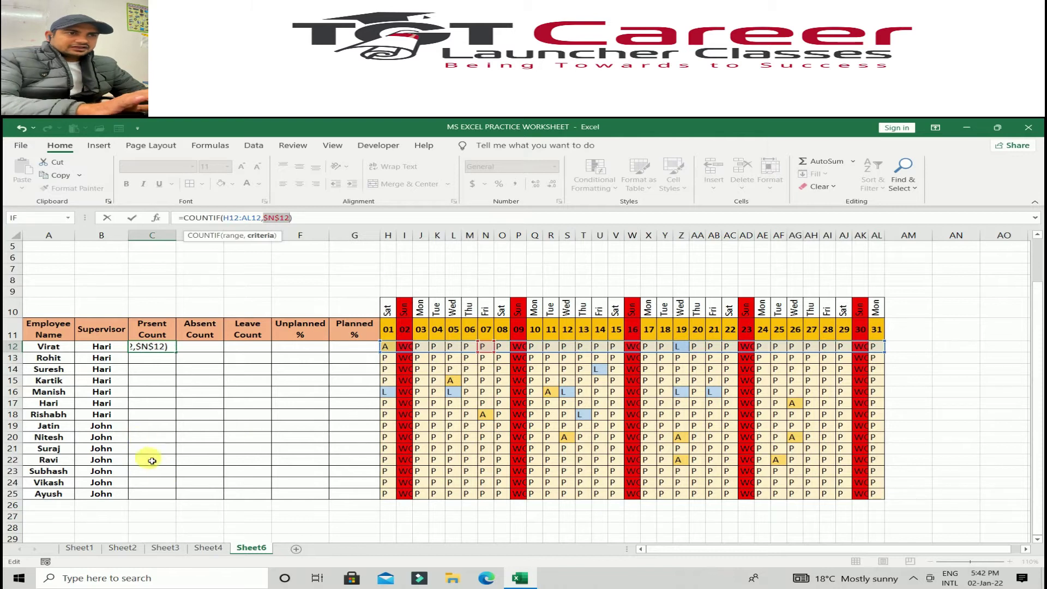
pyautogui.press('Return')
pyautogui.click(166, 348)
pyautogui.moveTo(181, 356); pyautogui.dragTo(175, 495)
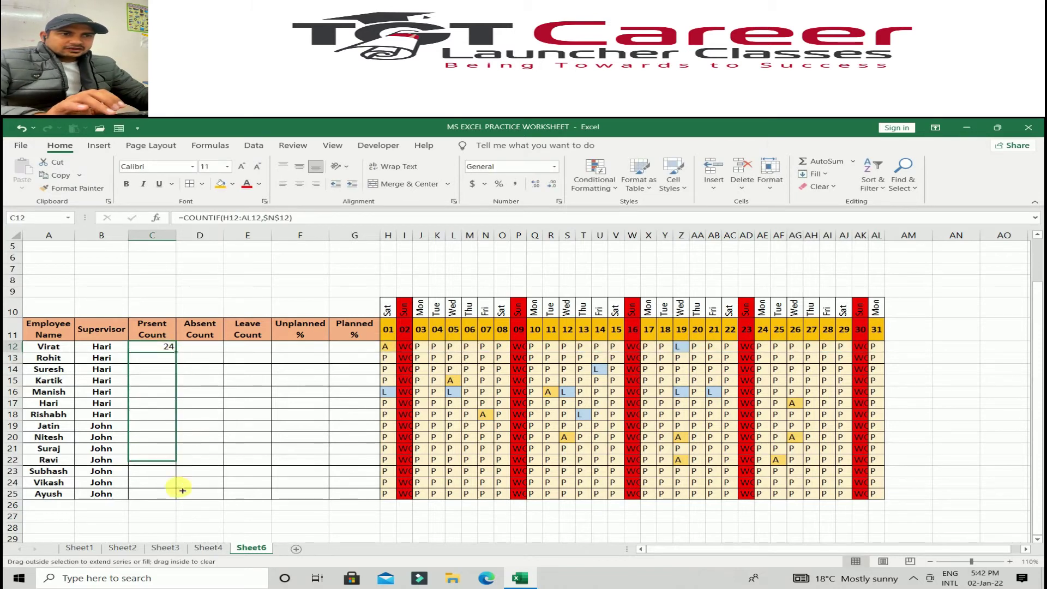
# Enter =COUNTIF(H11:AL12,$H$12) in D12 and fill the absent counts down to D25
pyautogui.click(214, 350)
pyautogui.write('=C')
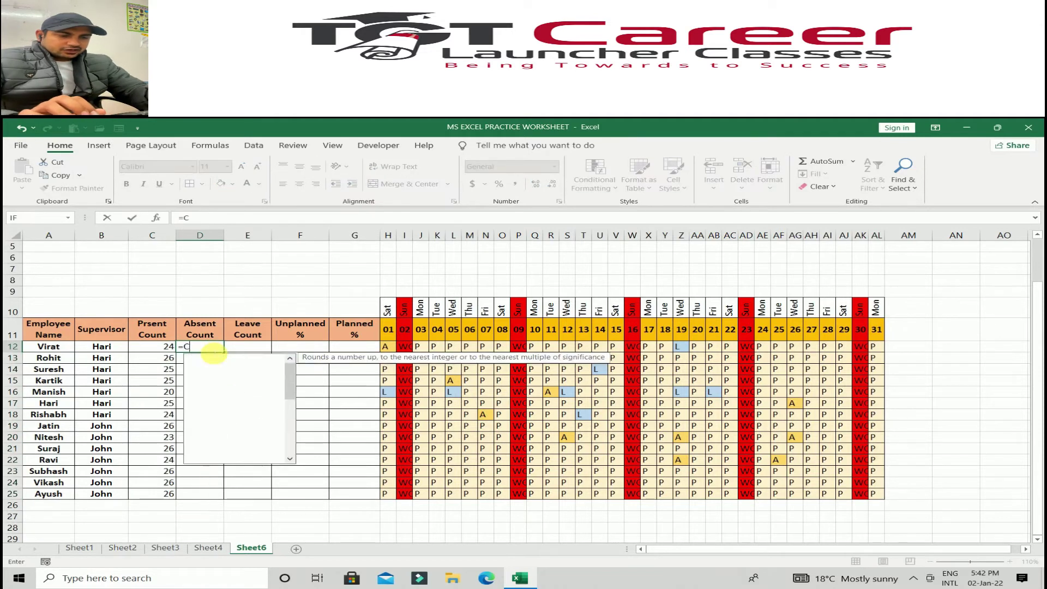
pyautogui.write('OUNTIF')
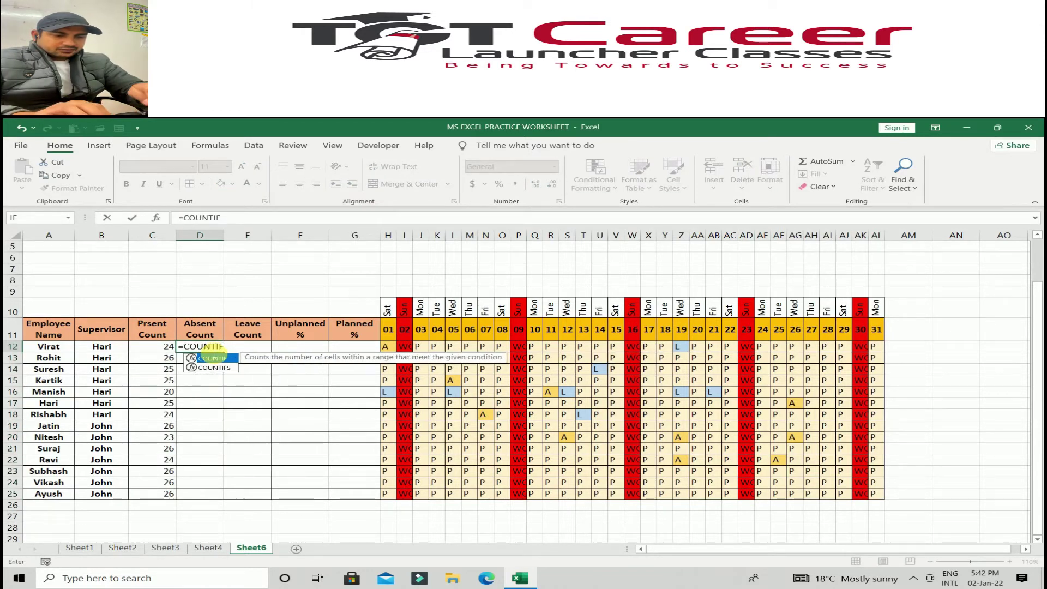
pyautogui.write('(')
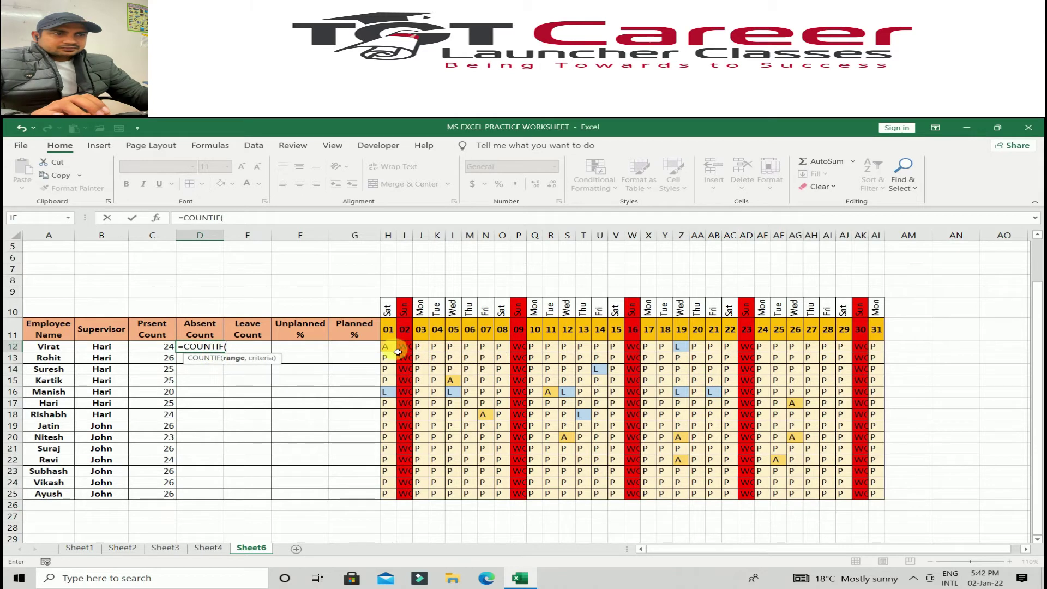
pyautogui.moveTo(393, 350)
pyautogui.mouseDown()
pyautogui.moveTo(883, 343)
pyautogui.moveTo(883, 333)
pyautogui.mouseUp()
pyautogui.write(',')
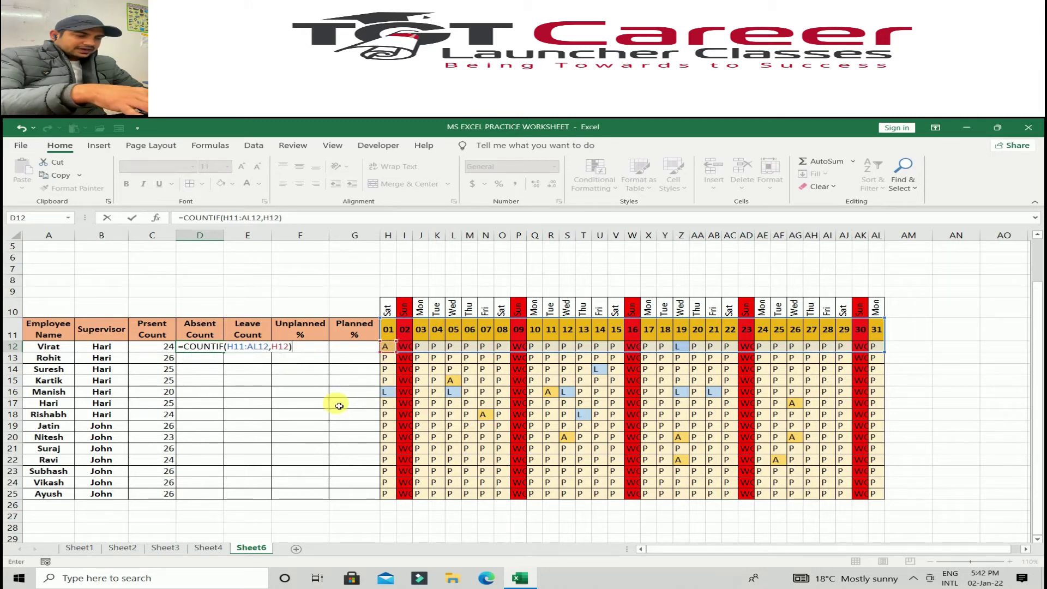
pyautogui.press('Return')
pyautogui.click(214, 347)
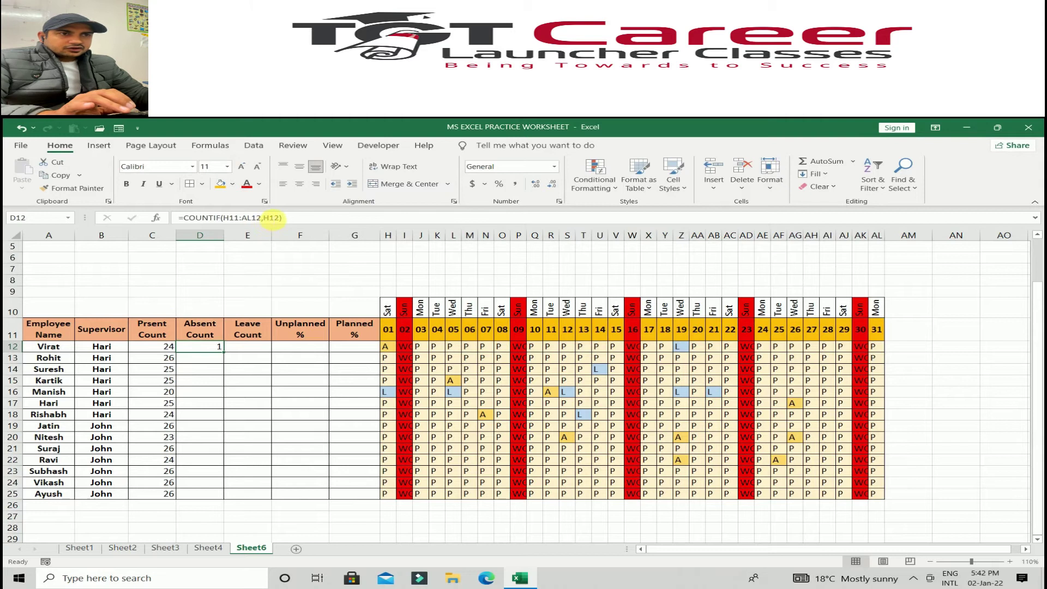
pyautogui.click(269, 217)
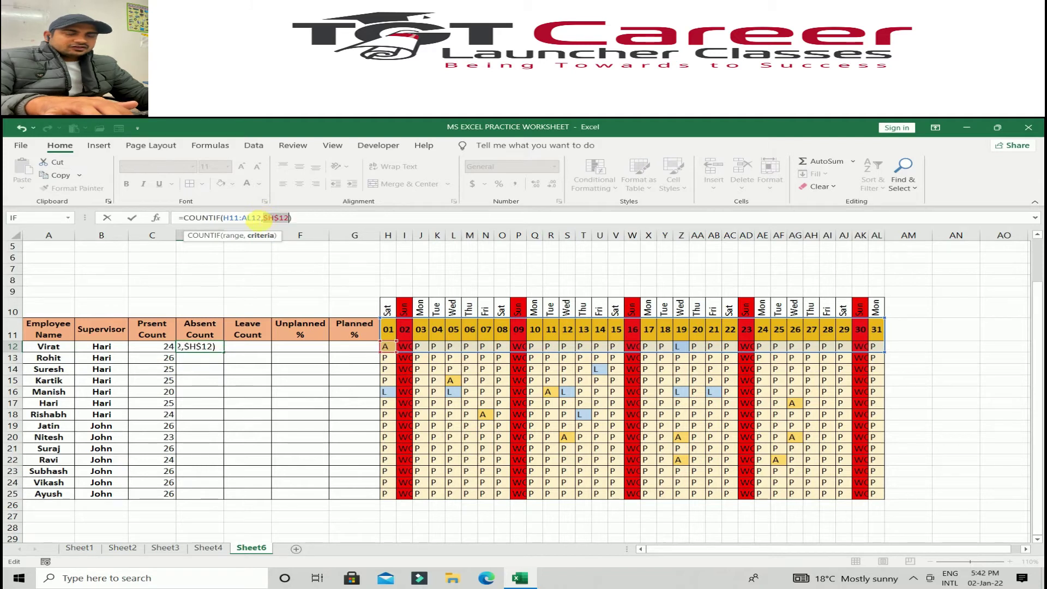
pyautogui.press('Return')
pyautogui.click(220, 350)
pyautogui.moveTo(230, 358); pyautogui.dragTo(219, 501)
pyautogui.moveTo(256, 347); pyautogui.dragTo(260, 353)
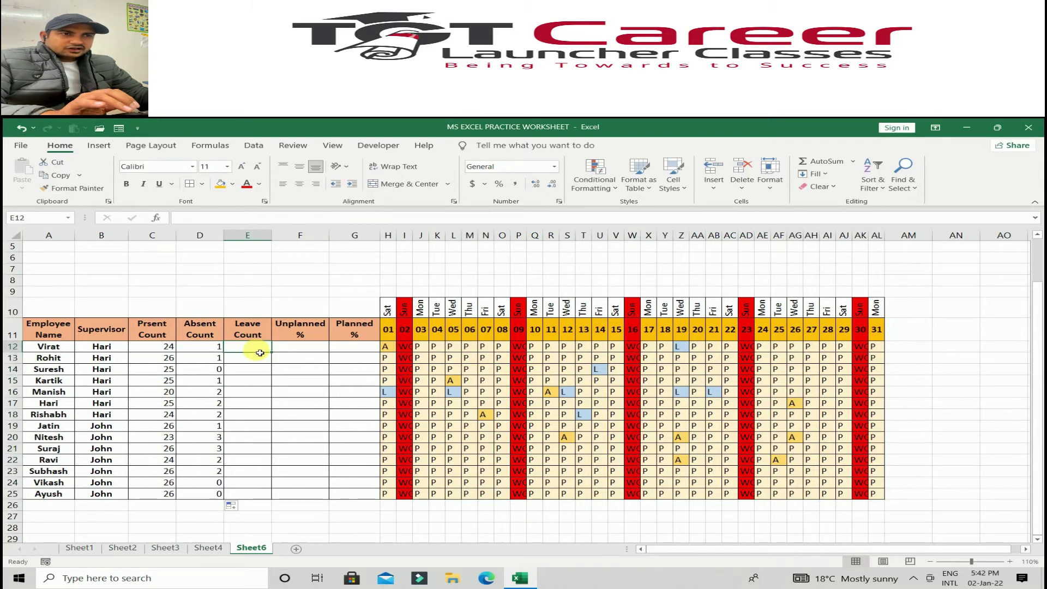
# Enter a COUNTIF in E12 counting L marks (criterion Z12) and fill it down to E25
pyautogui.write('=COU')
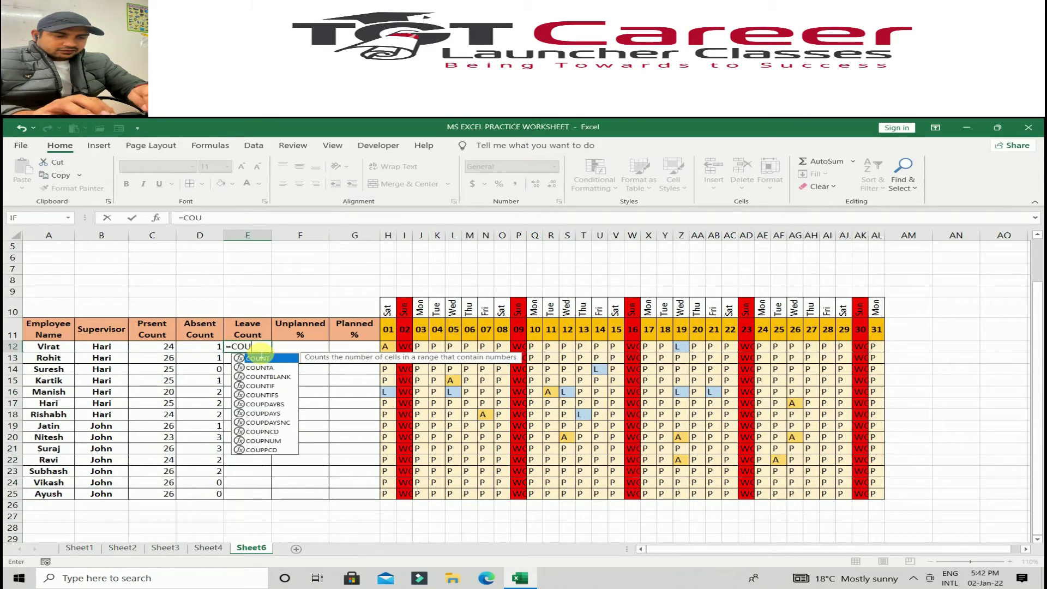
pyautogui.write('NTIF(')
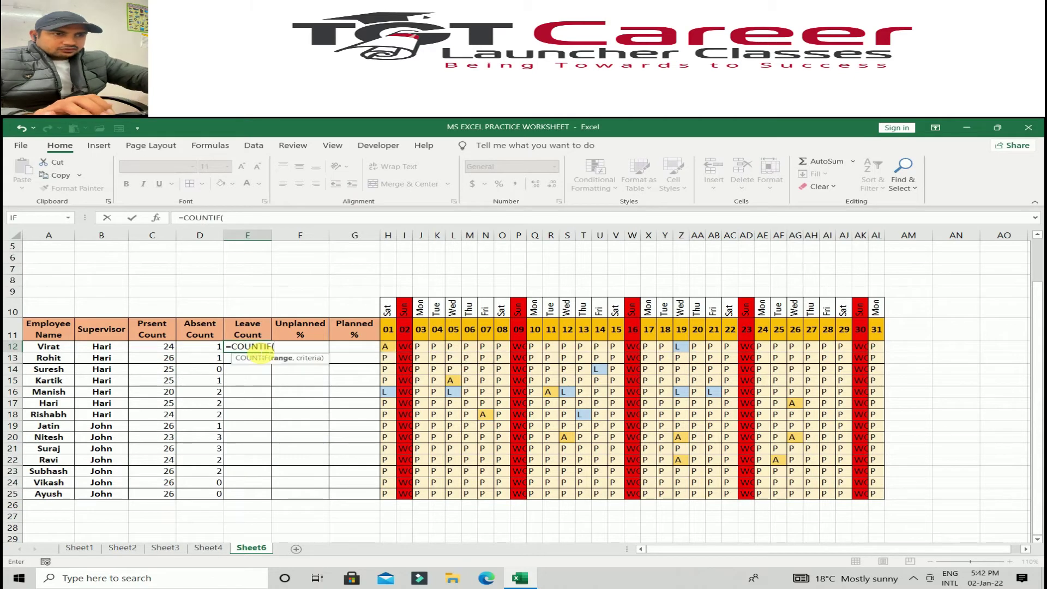
pyautogui.click(252, 347)
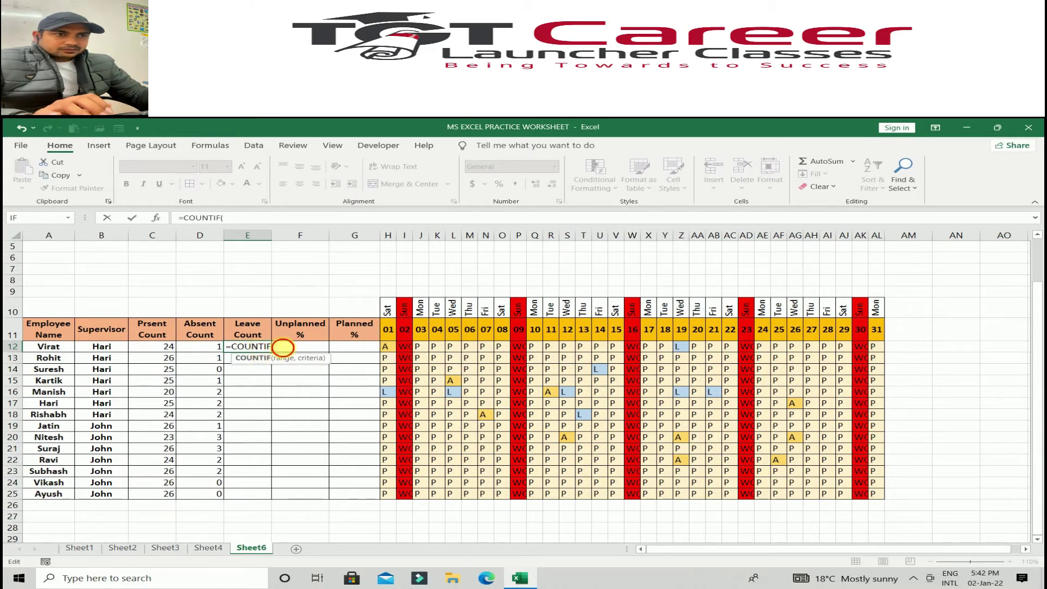
pyautogui.moveTo(388, 348); pyautogui.dragTo(877, 347)
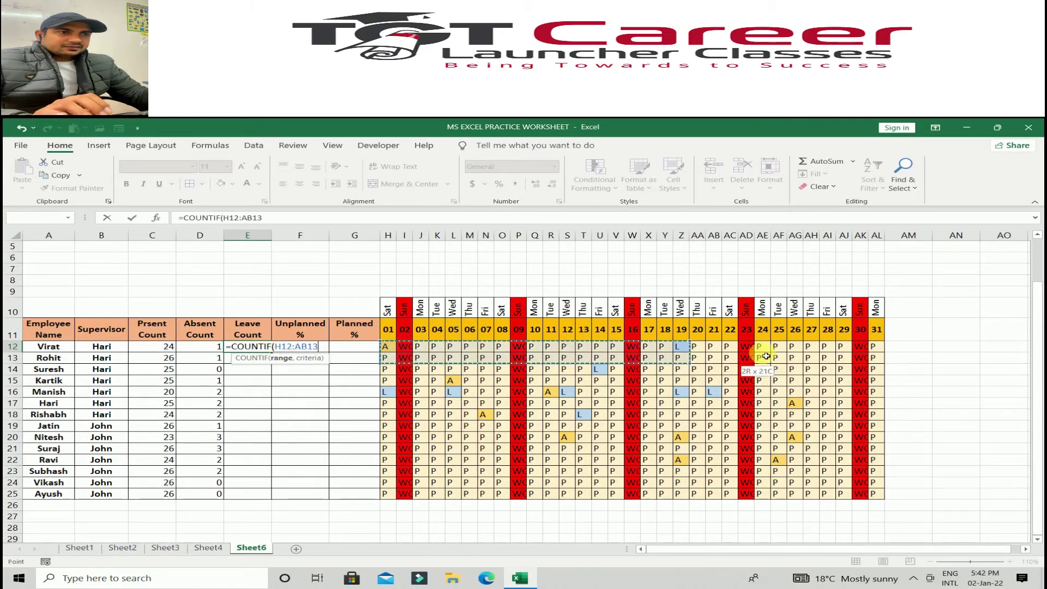
pyautogui.write(',')
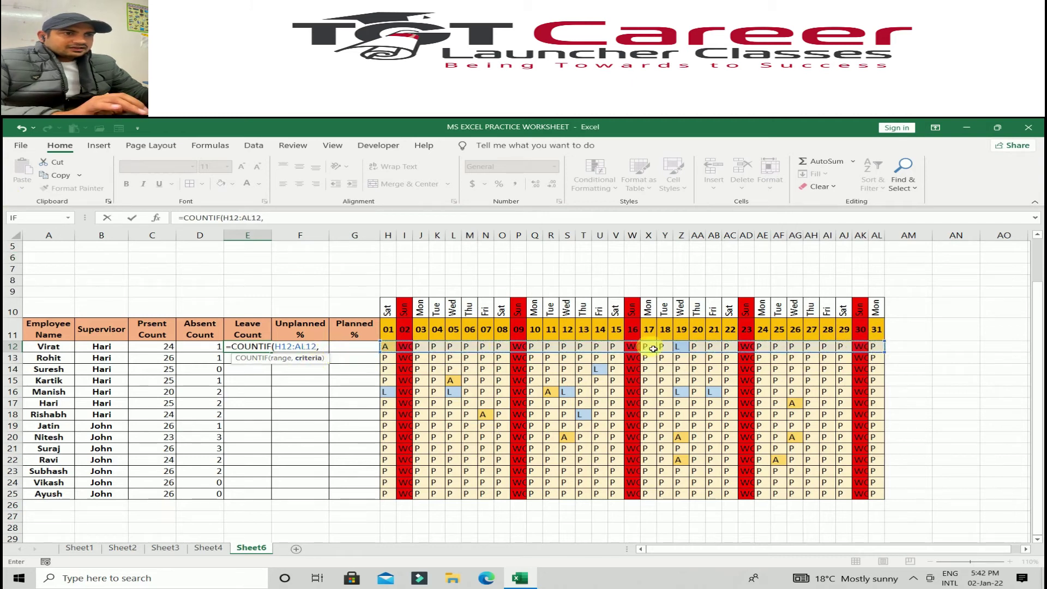
pyautogui.click(681, 347)
pyautogui.write(')')
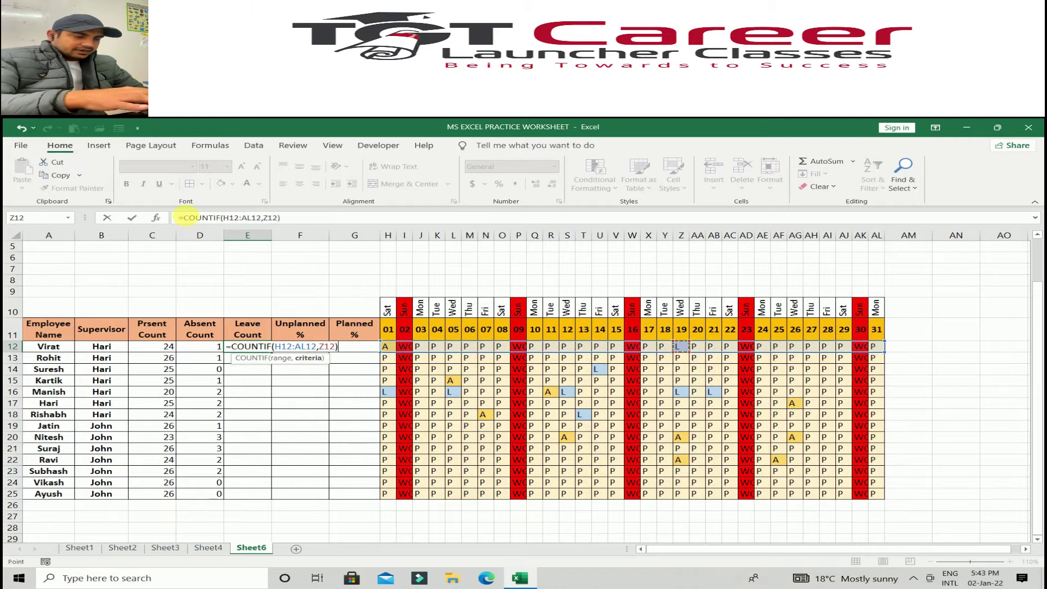
pyautogui.press('Return')
pyautogui.click(262, 345)
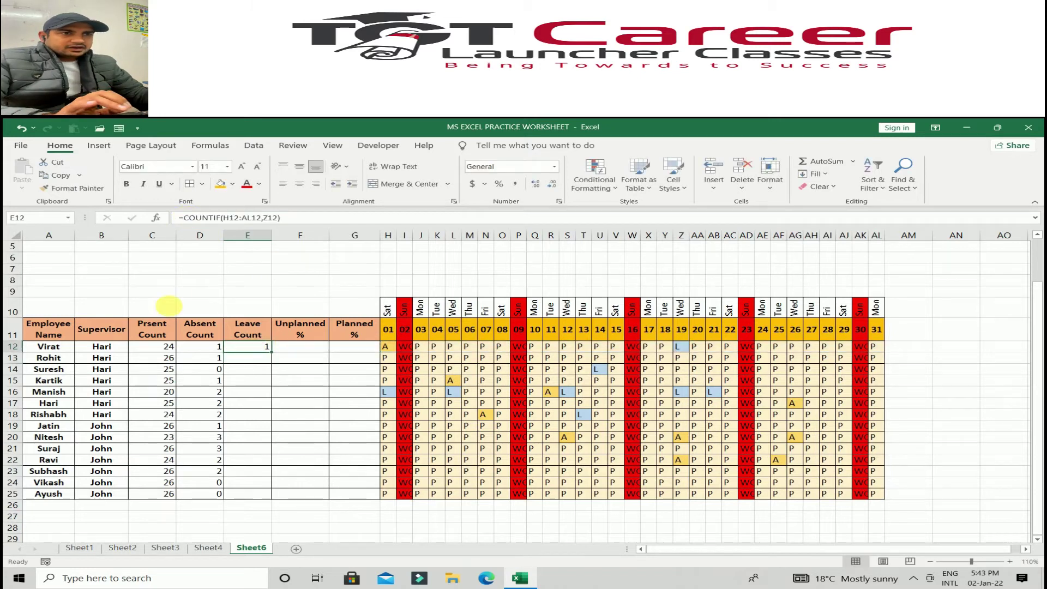
pyautogui.click(268, 217)
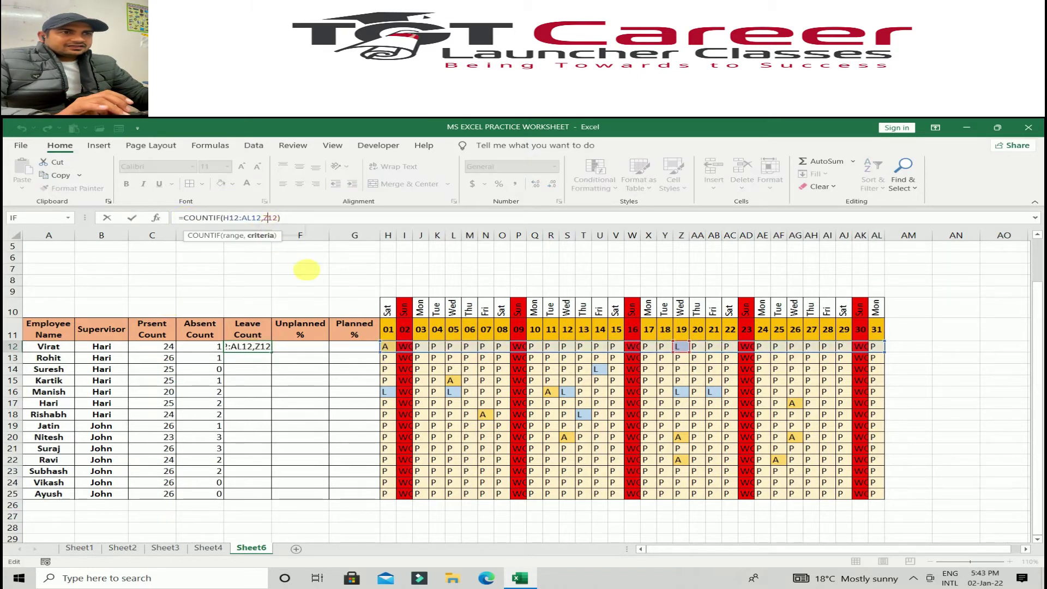
pyautogui.press('Return')
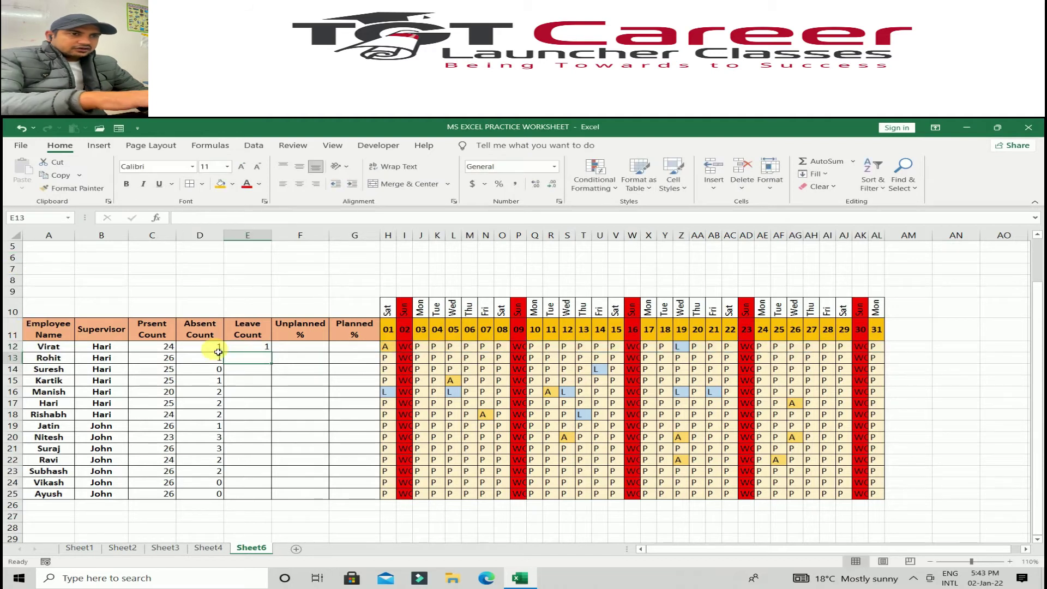
pyautogui.click(250, 349)
pyautogui.moveTo(271, 352); pyautogui.dragTo(260, 500)
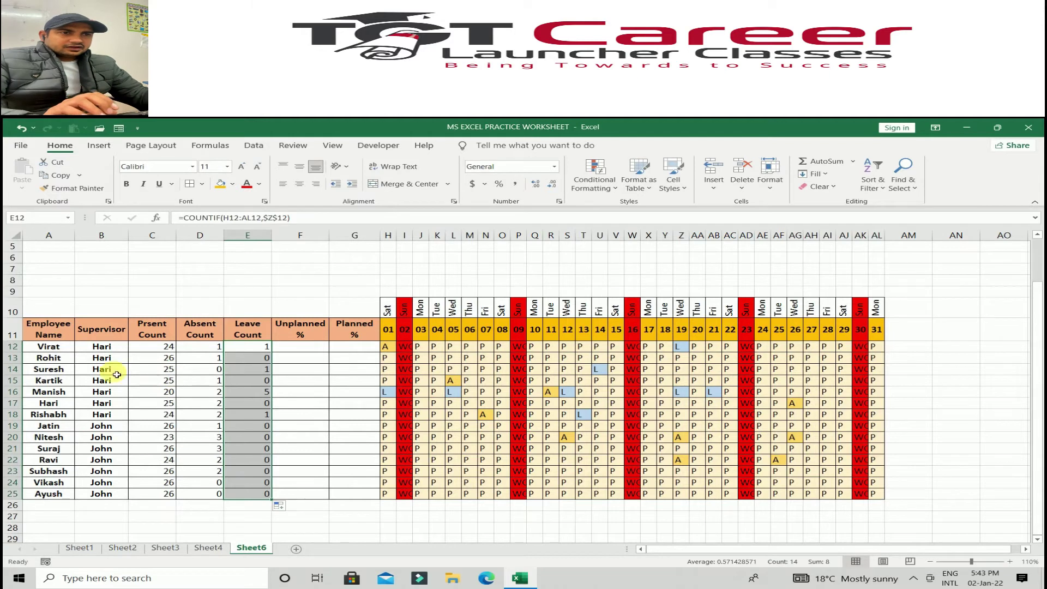
# Make the counts and attendance grid C12:AL25 bold and centred
pyautogui.moveTo(166, 351); pyautogui.dragTo(884, 495)
pyautogui.click(125, 185)
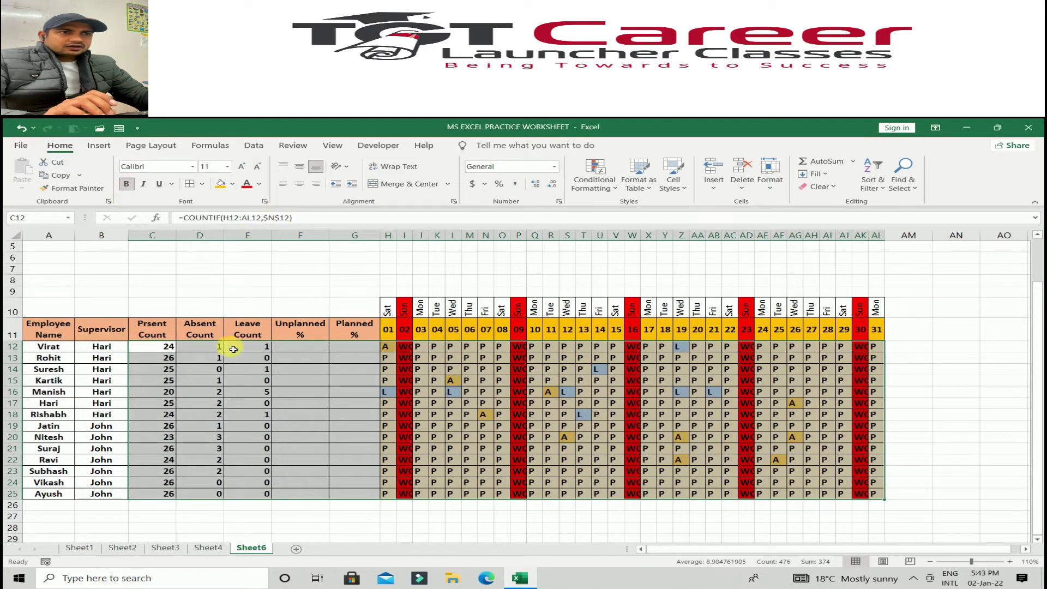
pyautogui.click(301, 185)
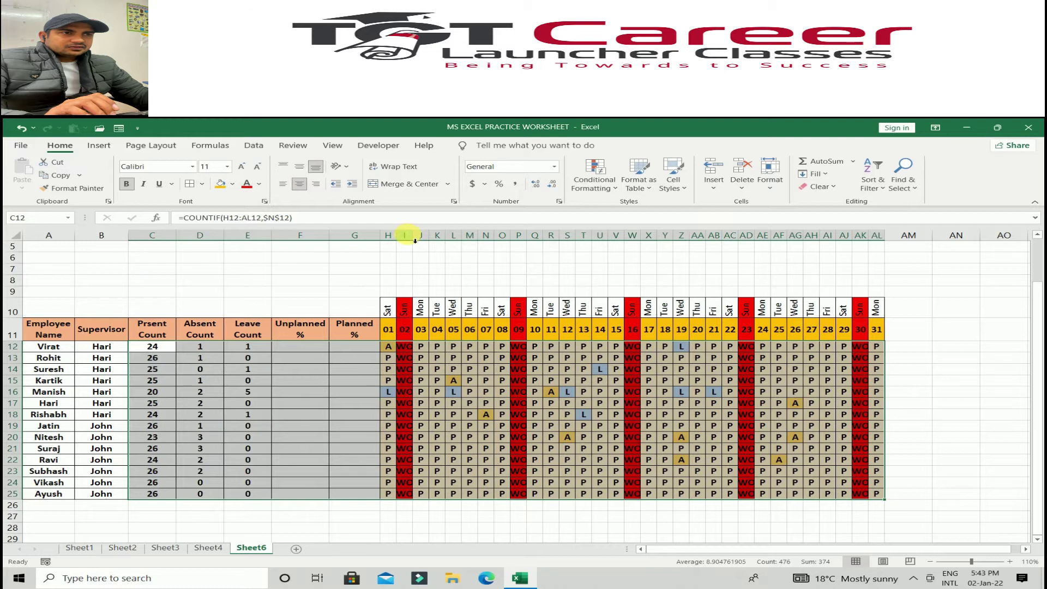
pyautogui.click(331, 416)
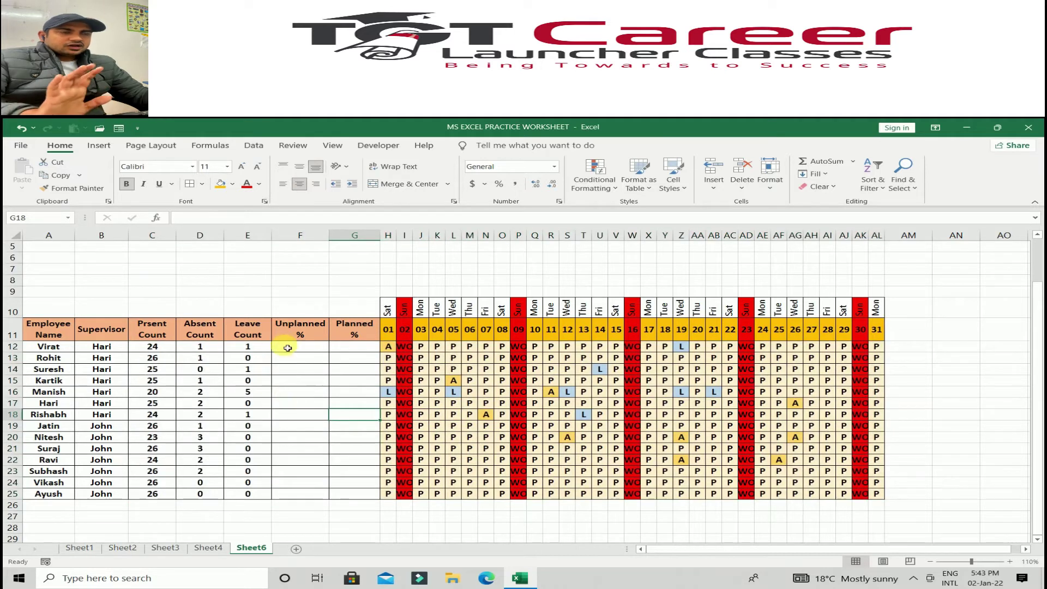
pyautogui.click(304, 338)
pyautogui.click(294, 350)
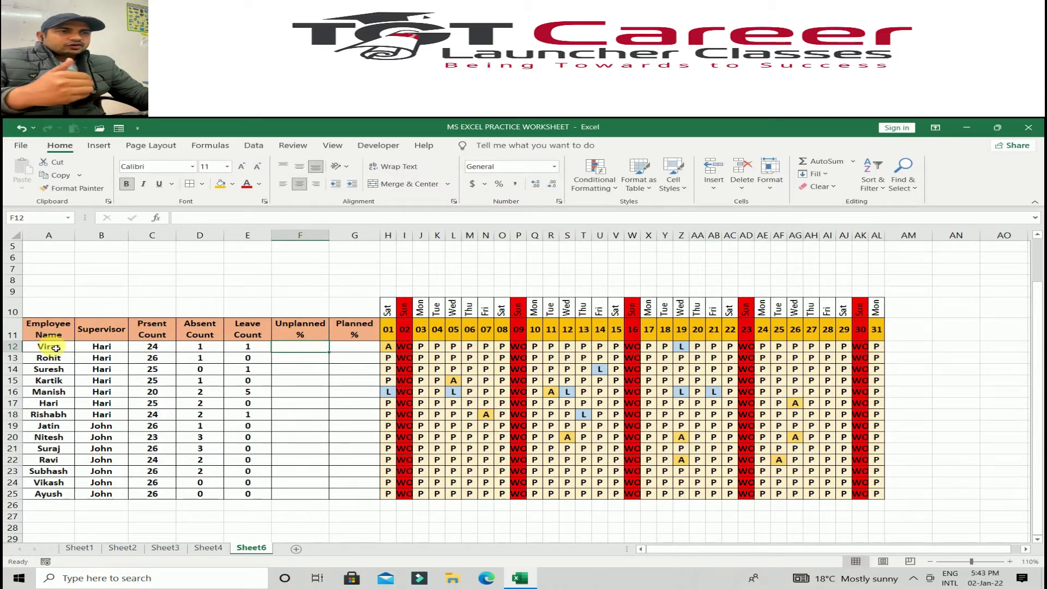
# Enter =D12/SUM(C12:D12) in F12 and fill it down to F25
pyautogui.write('=D12/')
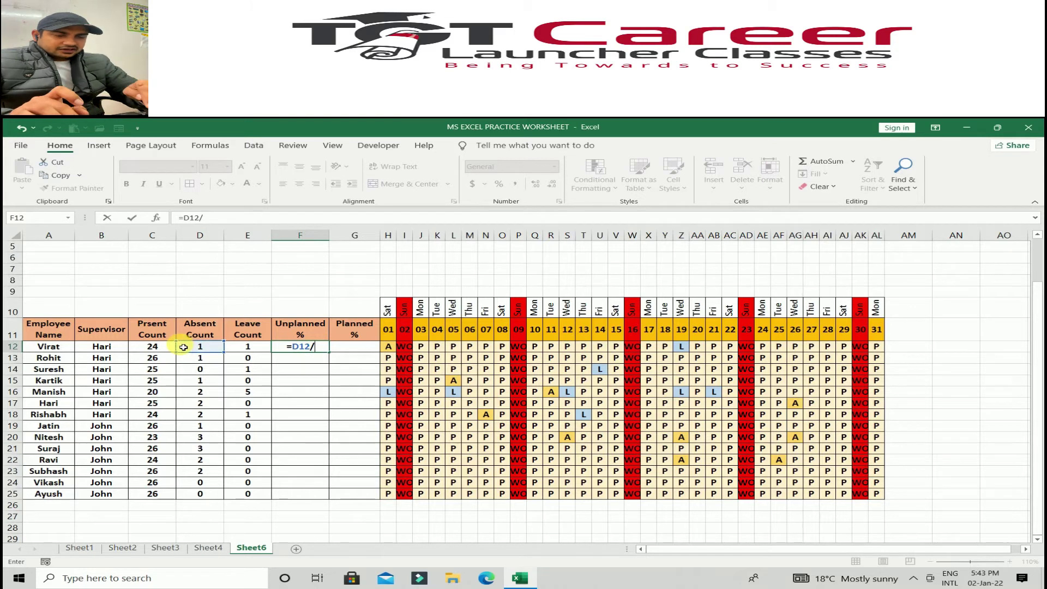
pyautogui.write('SUM')
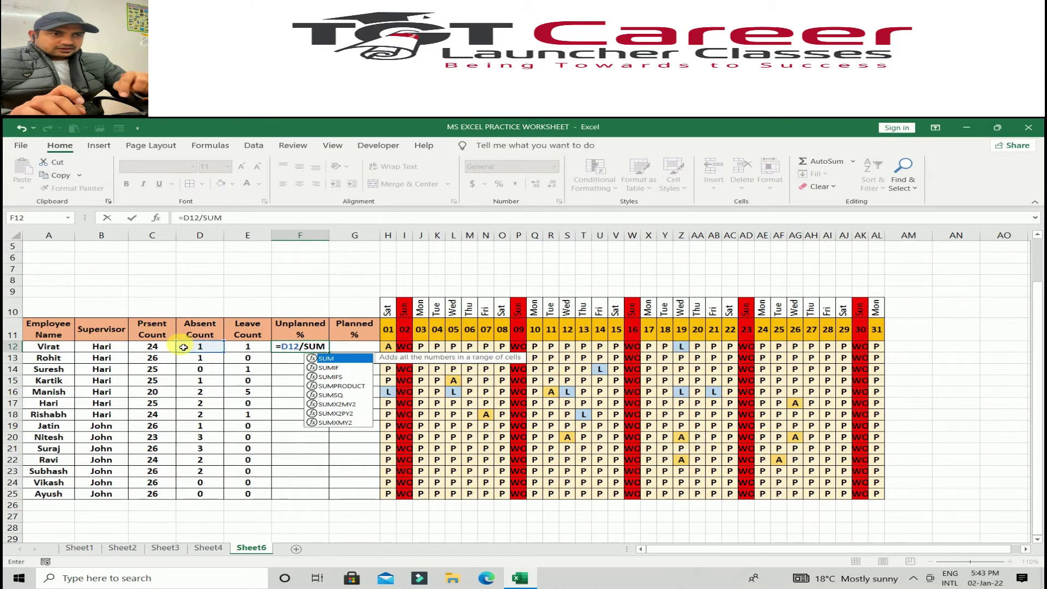
pyautogui.write('(')
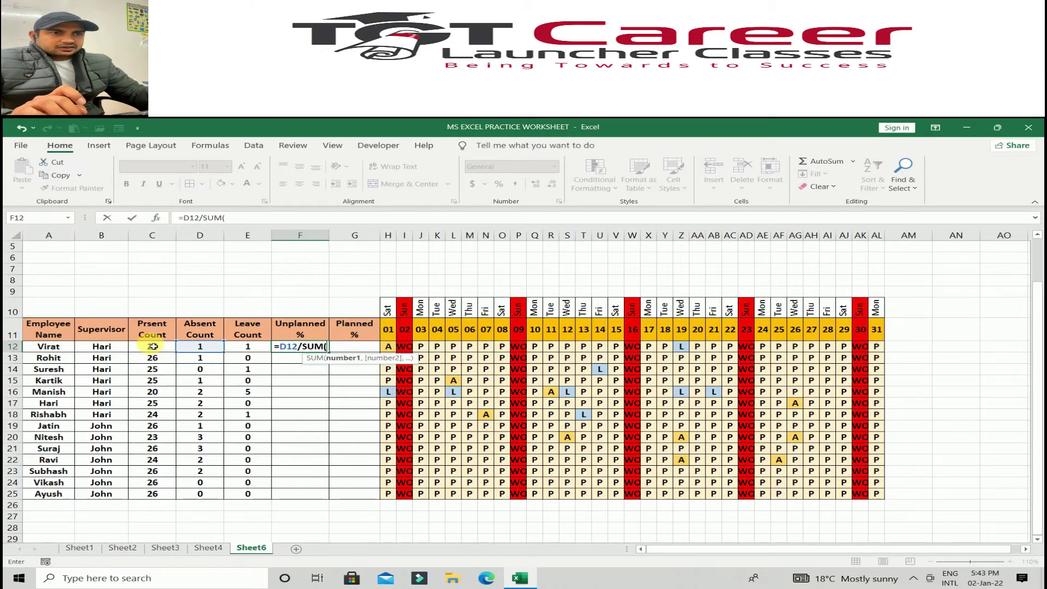
pyautogui.moveTo(152, 348); pyautogui.dragTo(205, 348)
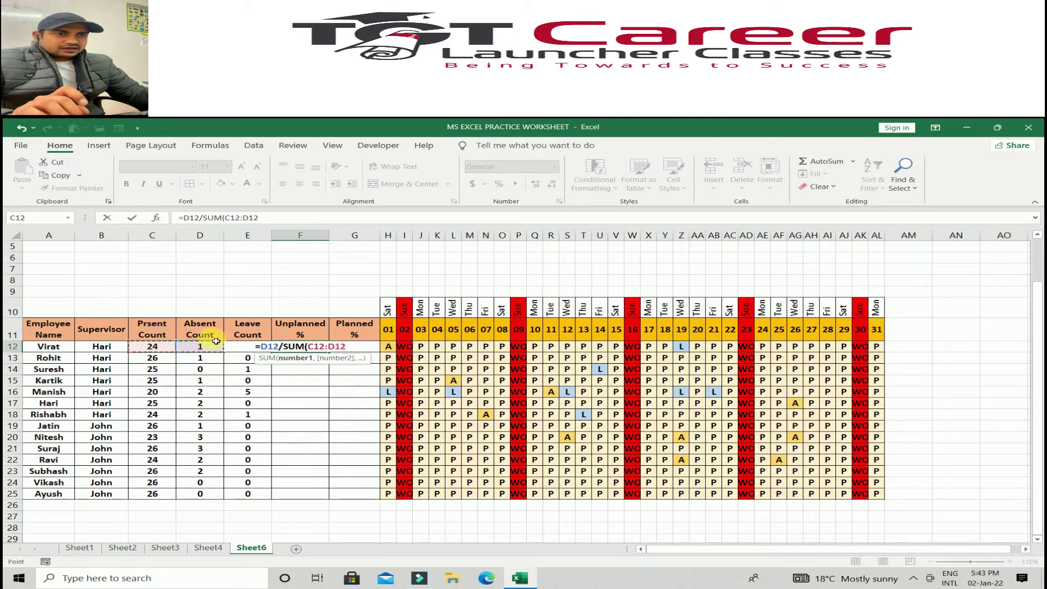
pyautogui.write(')')
pyautogui.press('Return')
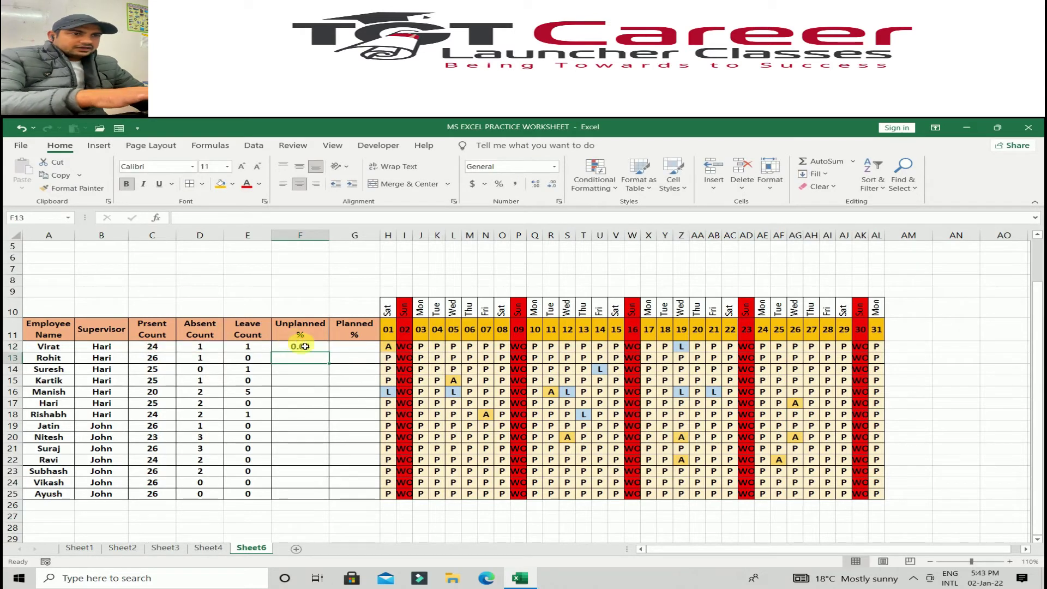
pyautogui.click(304, 347)
pyautogui.moveTo(332, 354); pyautogui.dragTo(327, 494)
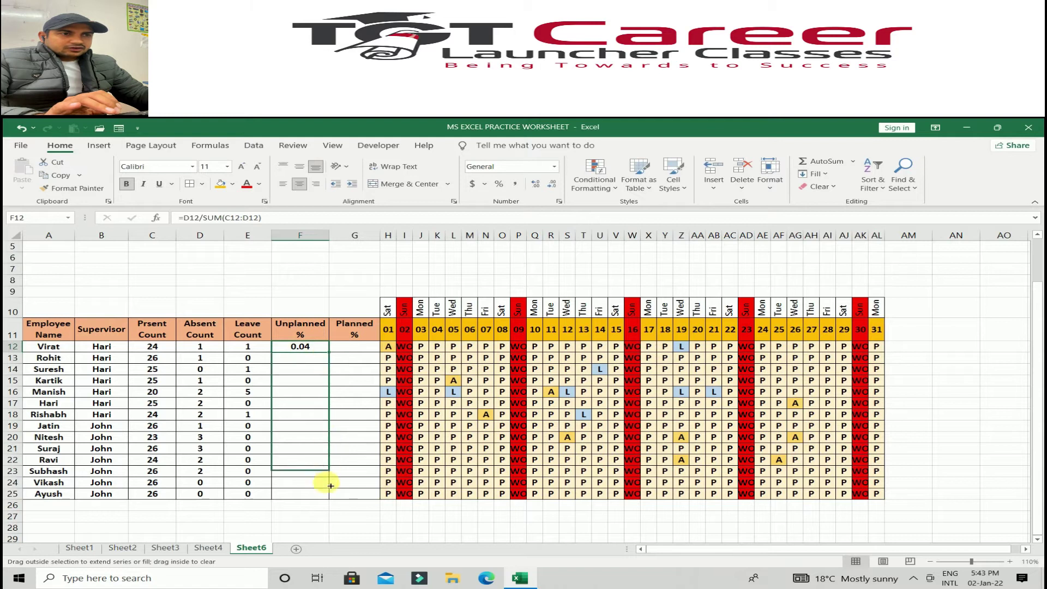
pyautogui.click(366, 350)
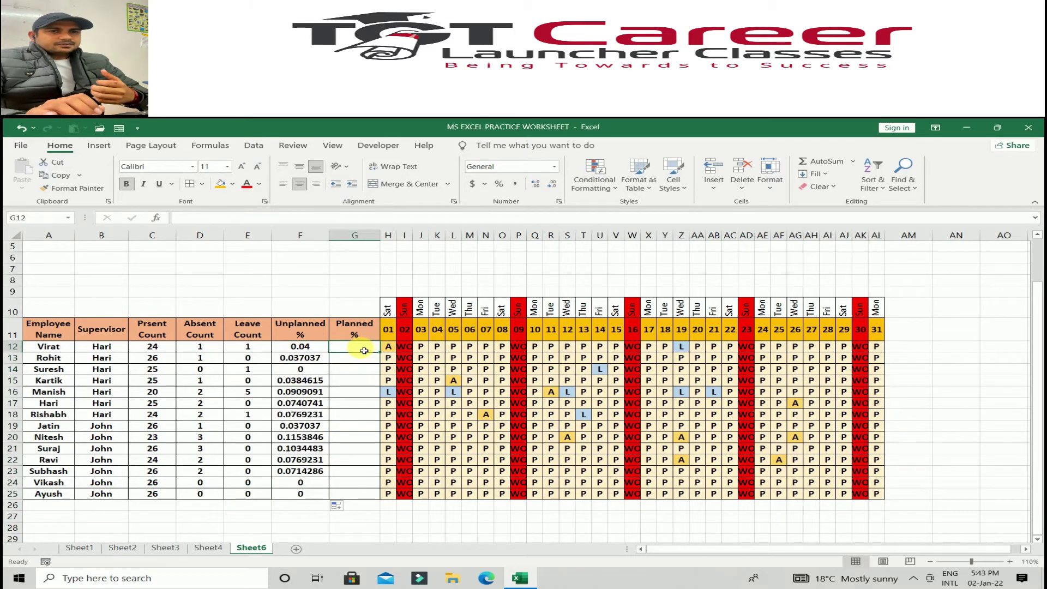
# Enter =E12/SUM(C12:E12) in G12 and fill it down to G25
pyautogui.write('=E12/')
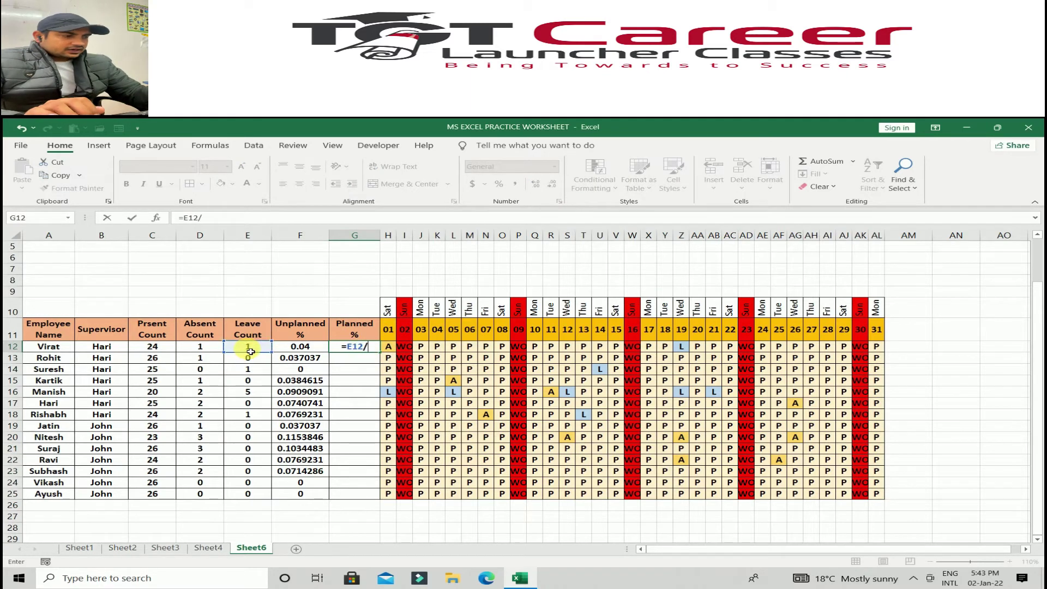
pyautogui.write('SUM')
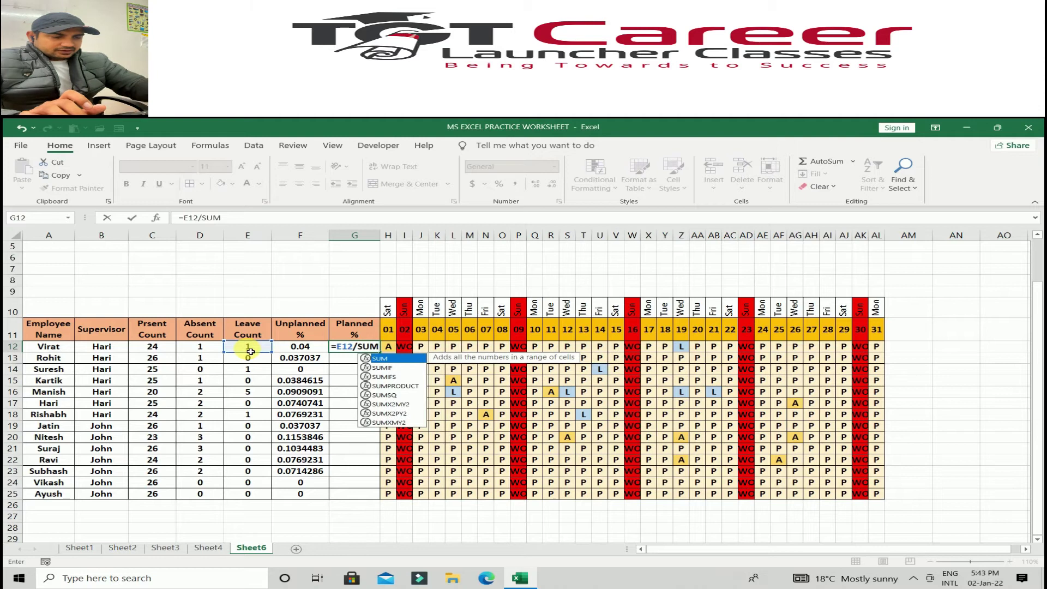
pyautogui.write('(')
pyautogui.click(167, 346)
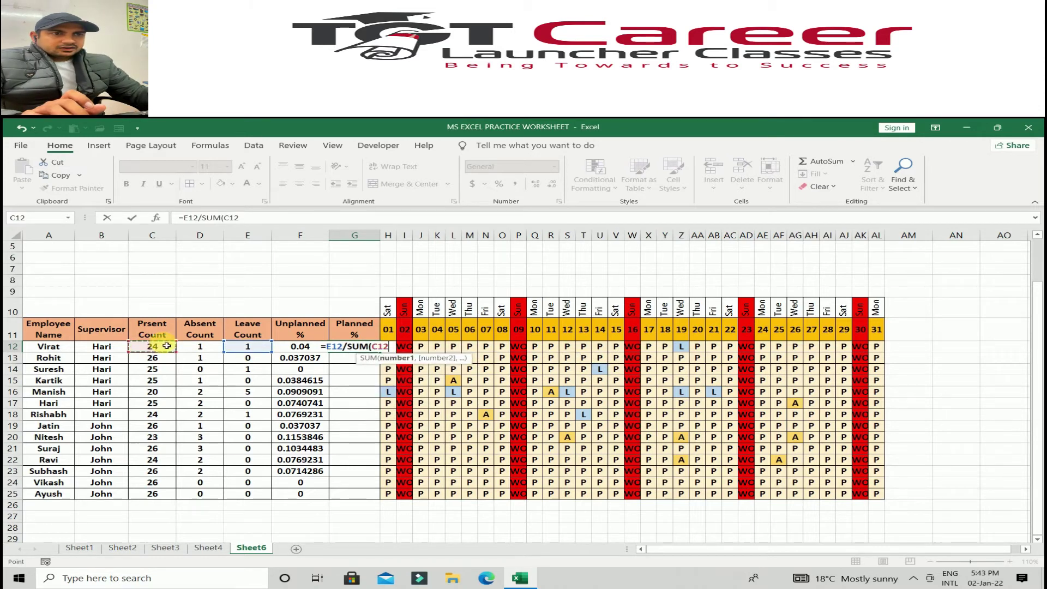
pyautogui.moveTo(166, 346); pyautogui.dragTo(250, 347)
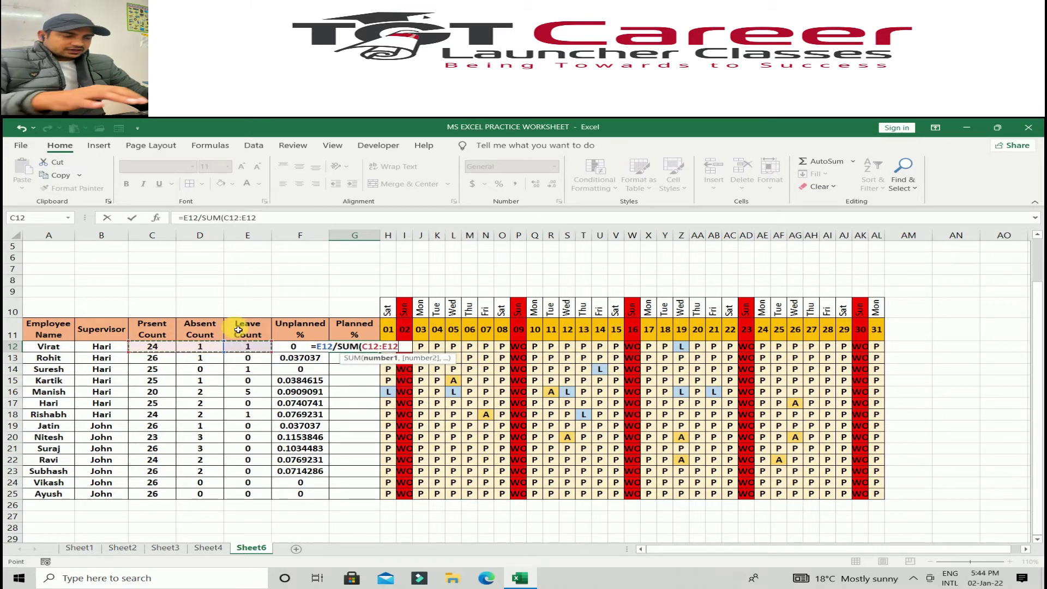
pyautogui.press('Return')
pyautogui.click(361, 352)
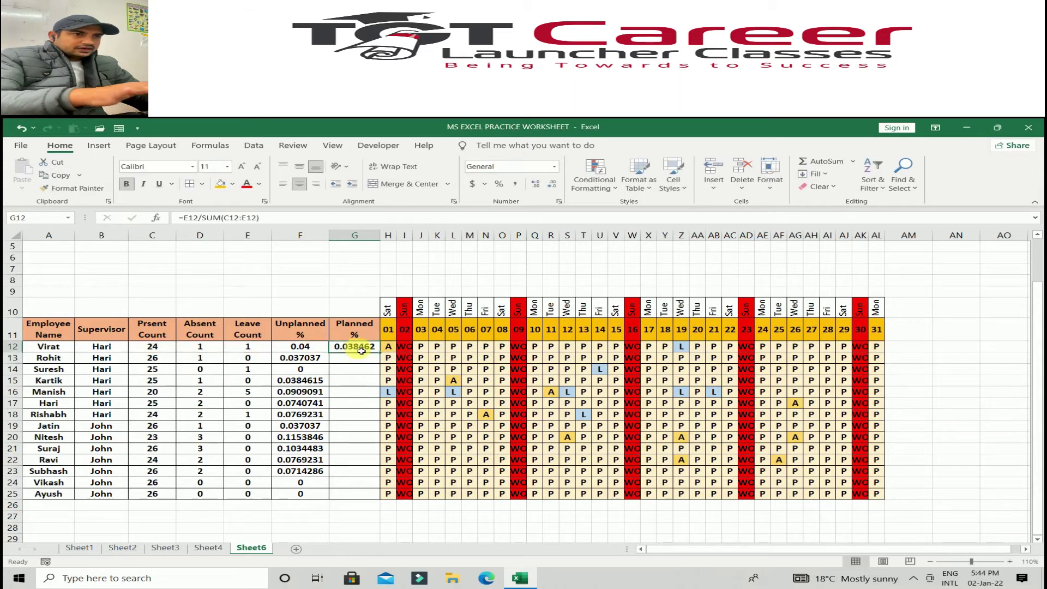
pyautogui.moveTo(361, 352); pyautogui.dragTo(362, 505)
# Select the Unplanned and Planned % results F12:G25
pyautogui.click(297, 340)
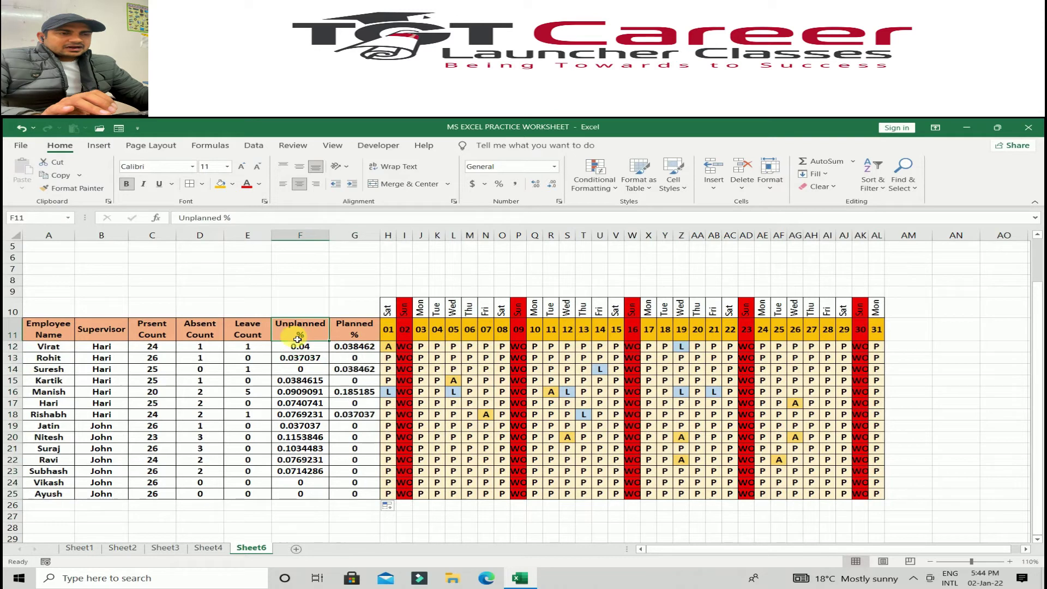
pyautogui.moveTo(298, 346); pyautogui.dragTo(355, 495)
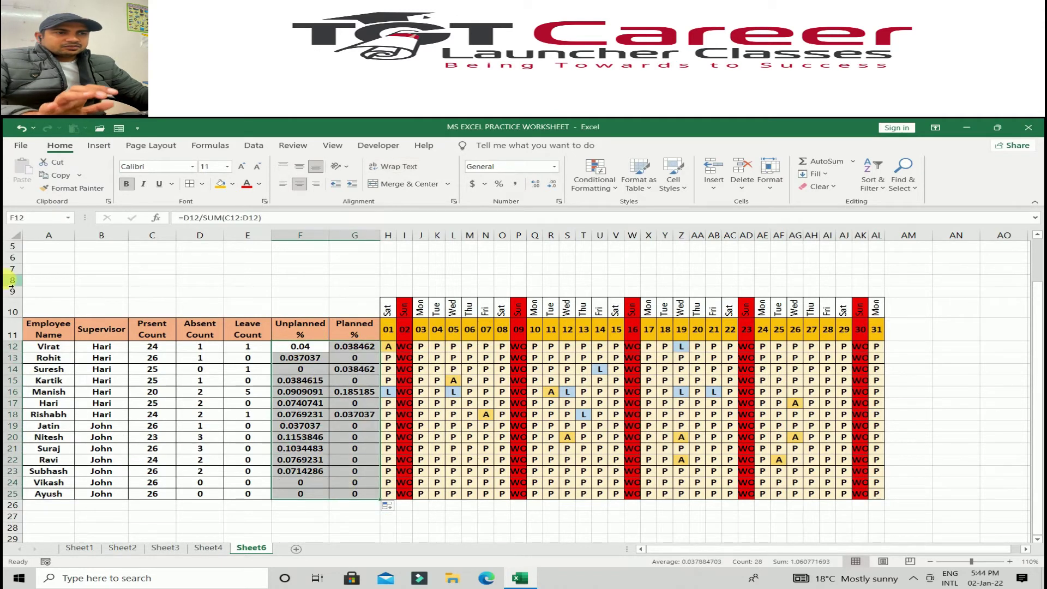
pyautogui.click(297, 347)
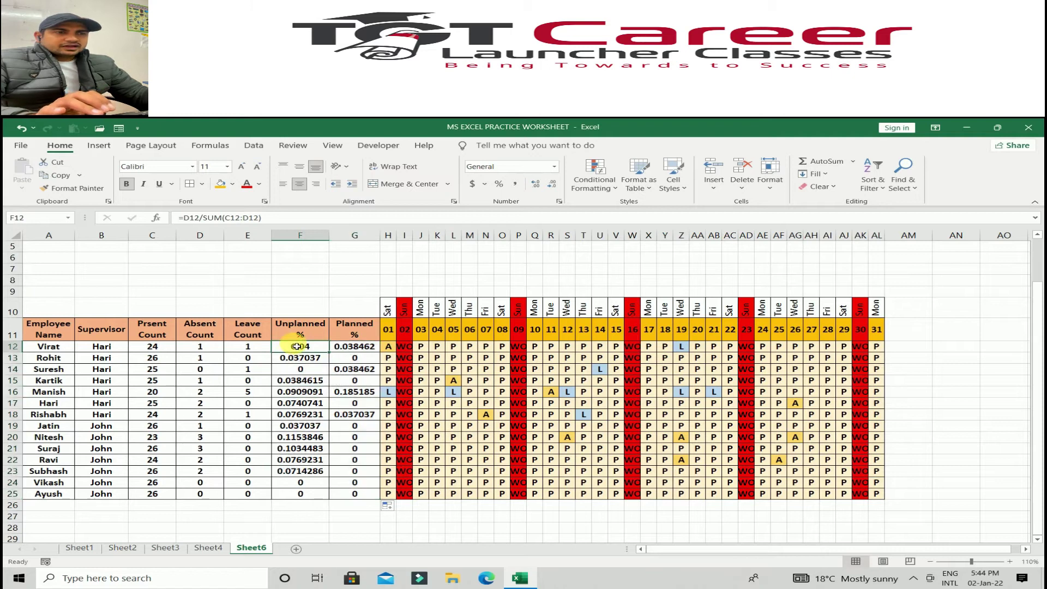
pyautogui.moveTo(297, 347); pyautogui.dragTo(355, 494)
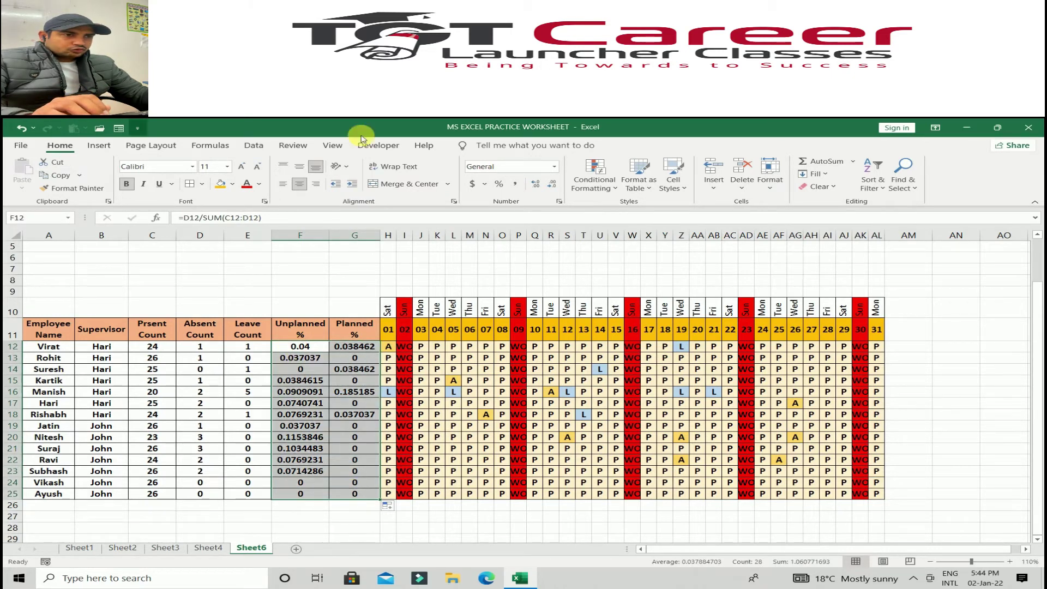
# Format F12:G25 as Percentage, then view the finished tracker on Sheet4
pyautogui.click(554, 166)
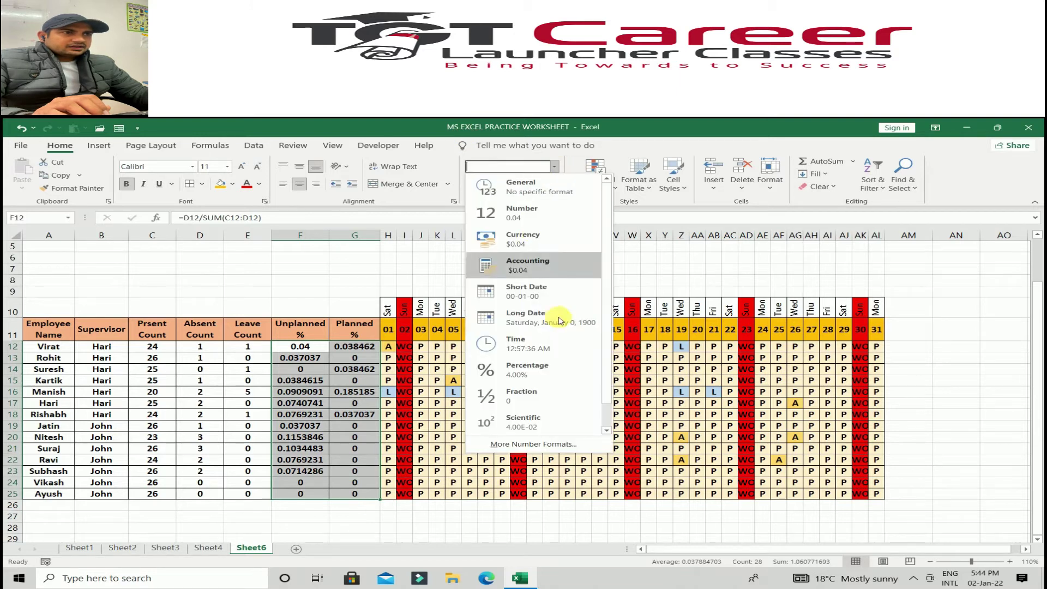
pyautogui.click(559, 380)
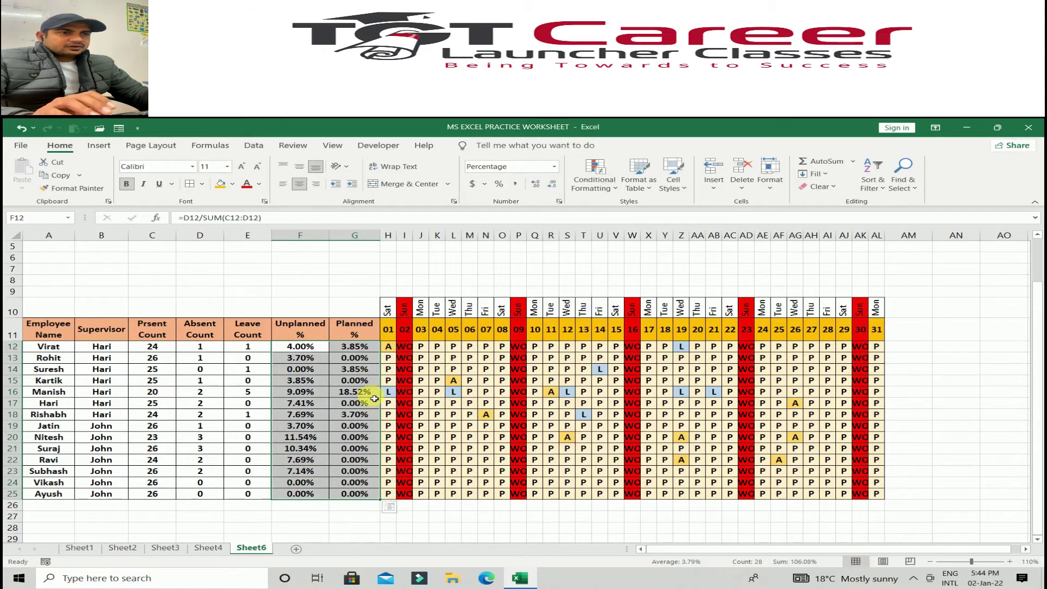
pyautogui.click(301, 369)
pyautogui.click(297, 357)
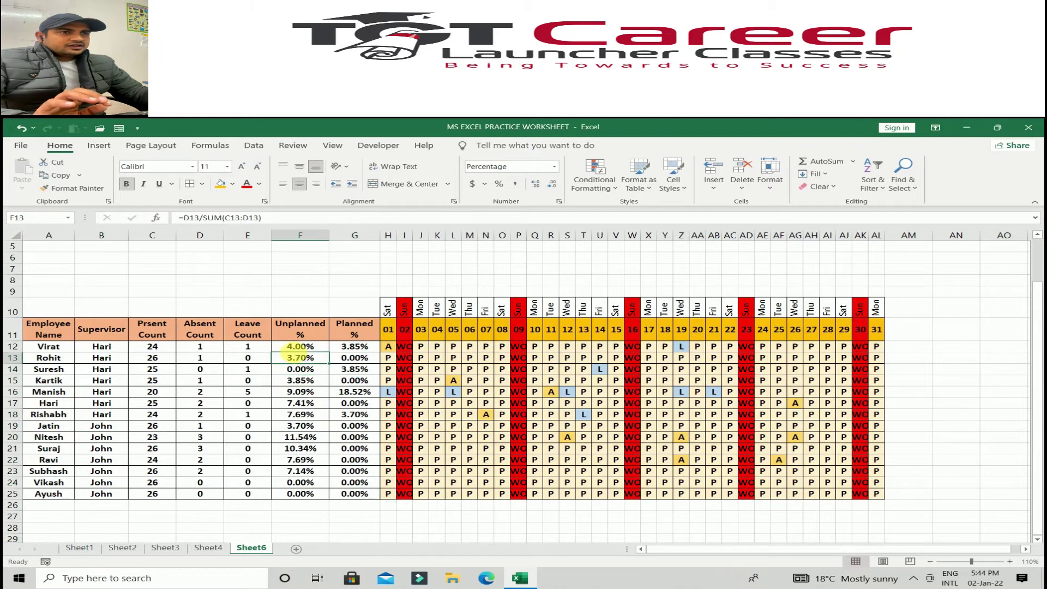
pyautogui.click(207, 548)
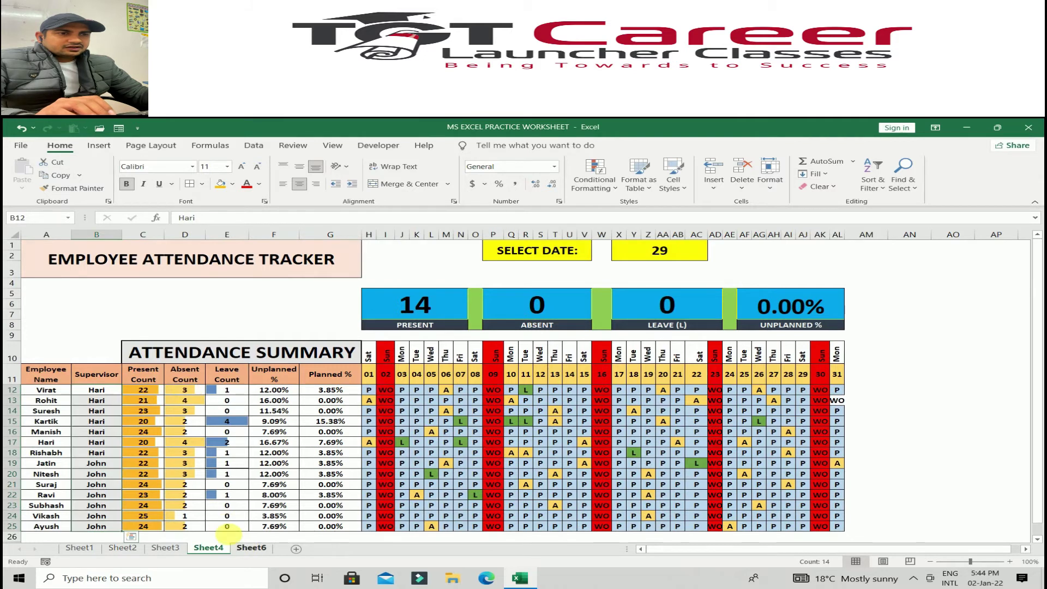
# Back on Sheet6, select Present Count C12:C25 and bring up Conditional Formatting
pyautogui.click(250, 548)
pyautogui.moveTo(158, 348); pyautogui.dragTo(154, 494)
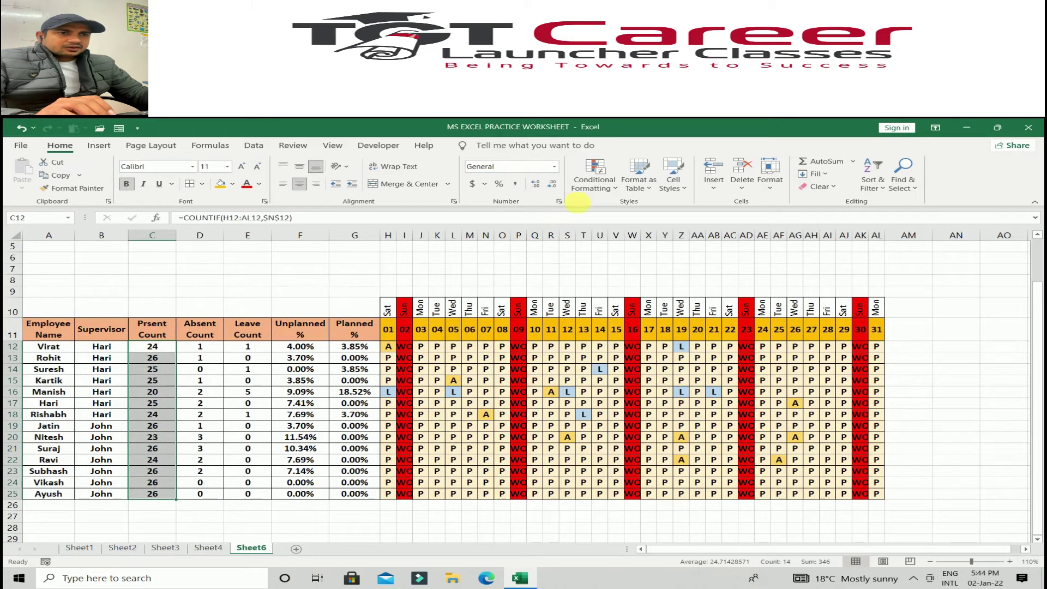
pyautogui.click(606, 193)
pyautogui.moveTo(626, 263)
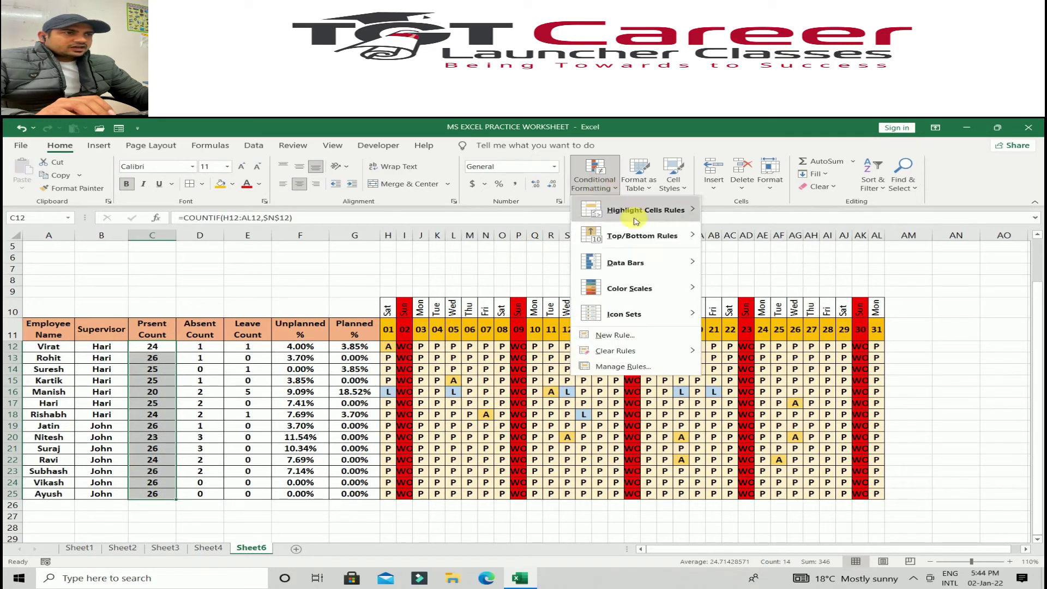
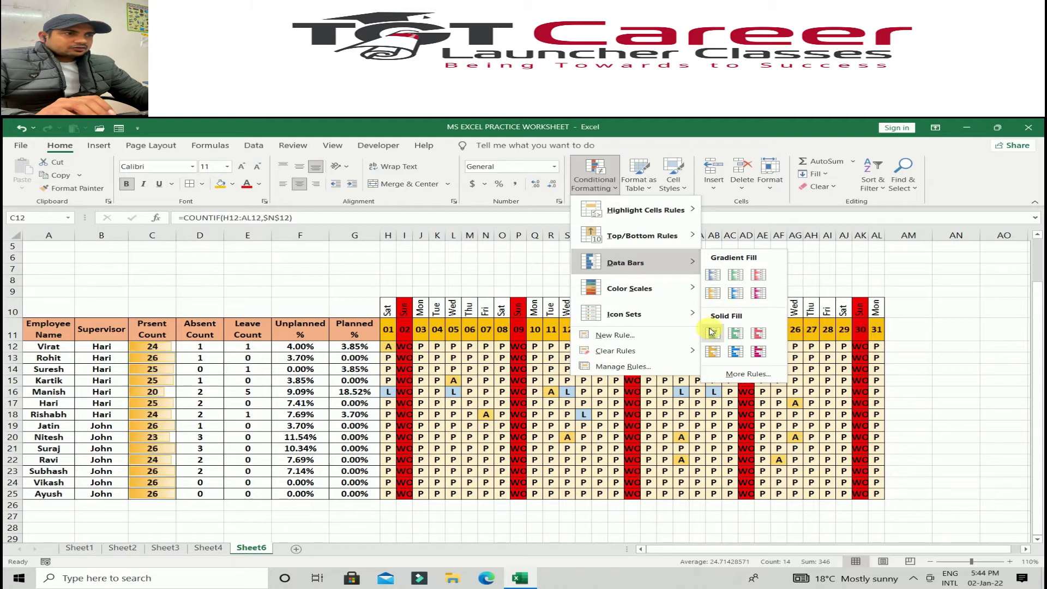
# Give Present Count orange and Absent Count (D12:D25) purple gradient data bars
pyautogui.click(712, 294)
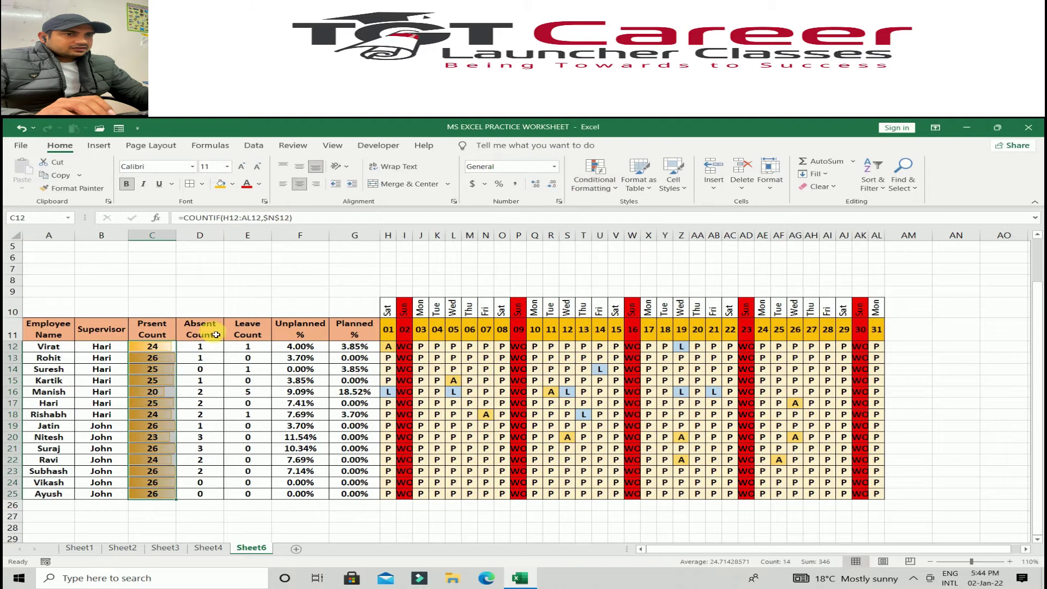
pyautogui.moveTo(200, 346); pyautogui.dragTo(199, 494)
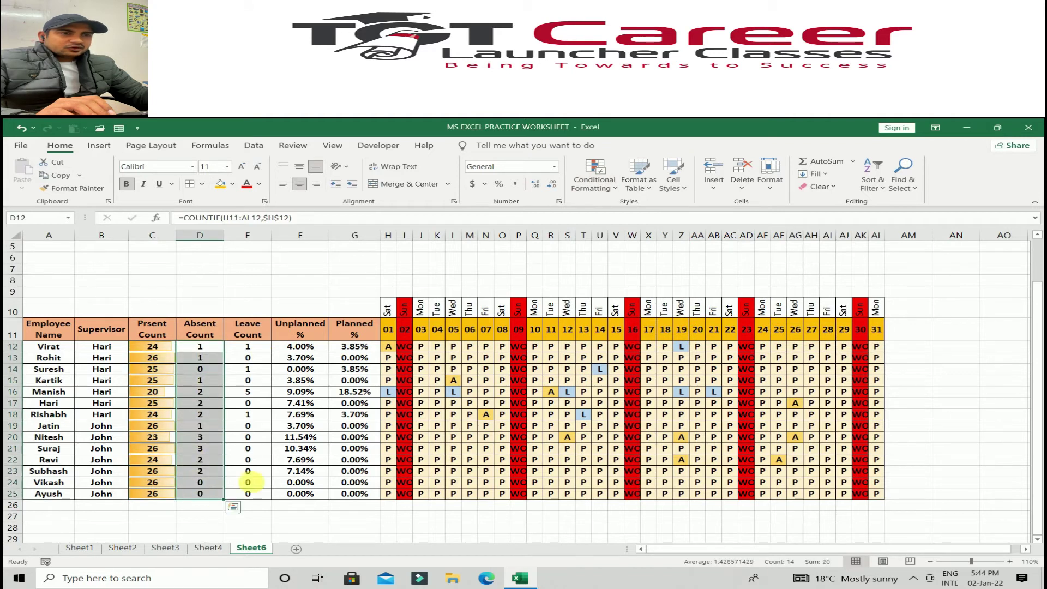
pyautogui.click(604, 187)
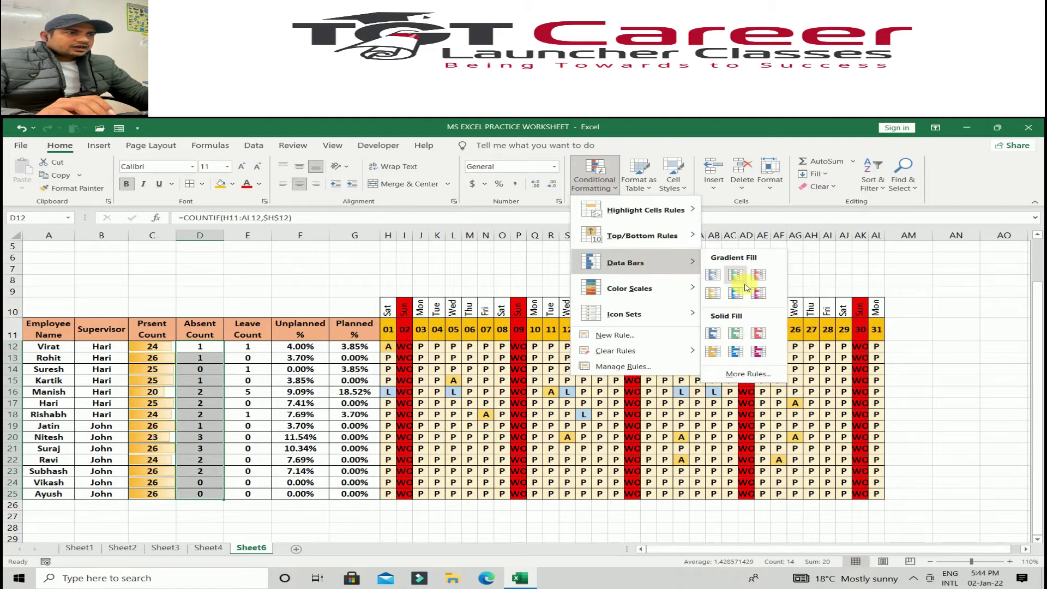
pyautogui.click(761, 295)
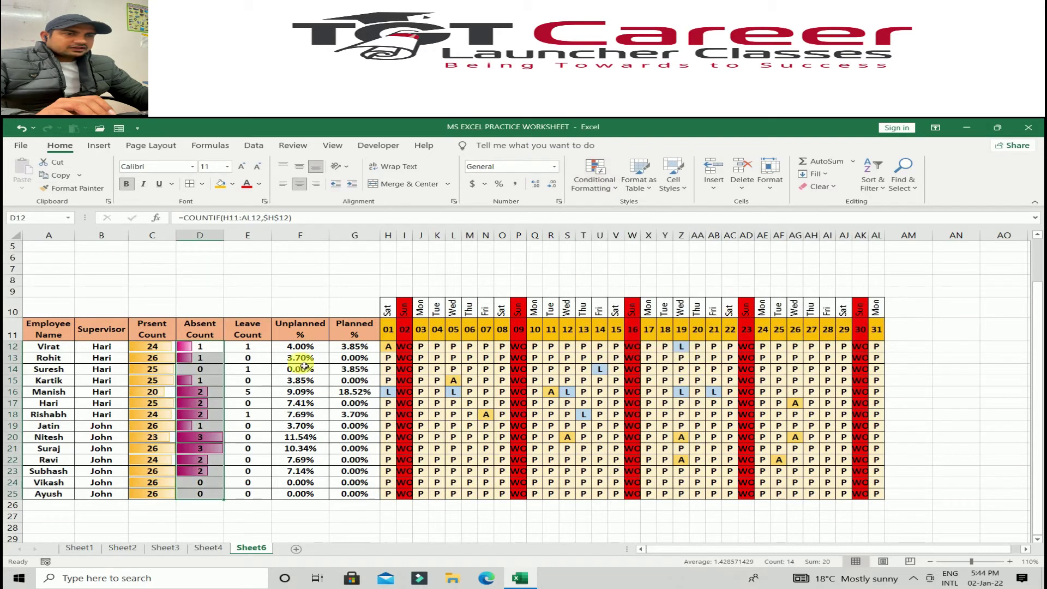
# Add red gradient data bars to Leave Count (E12:E25), then view Sheet4's tracker
pyautogui.moveTo(248, 346); pyautogui.dragTo(248, 496)
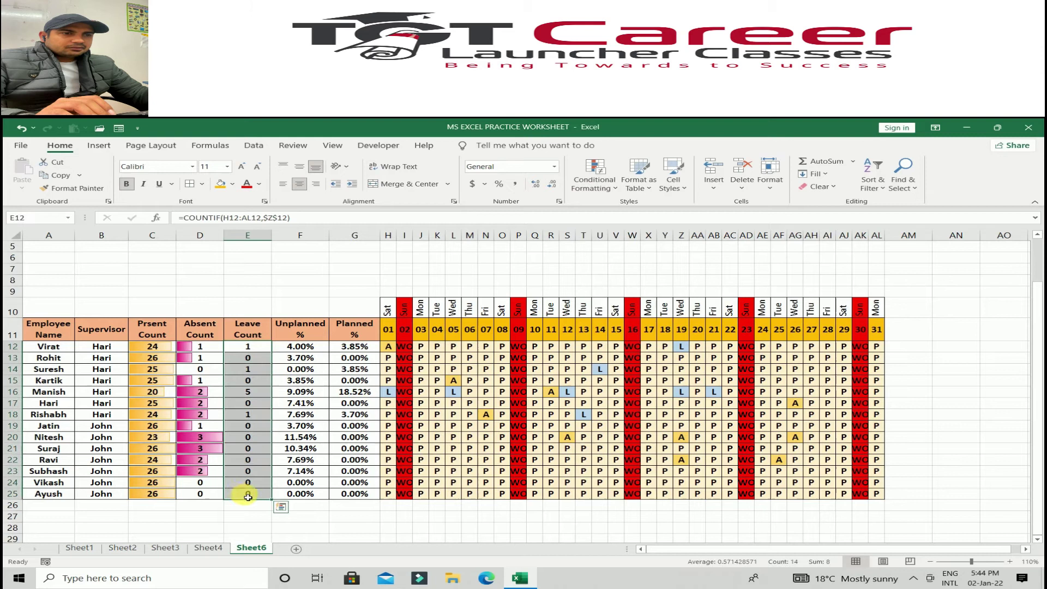
pyautogui.click(599, 183)
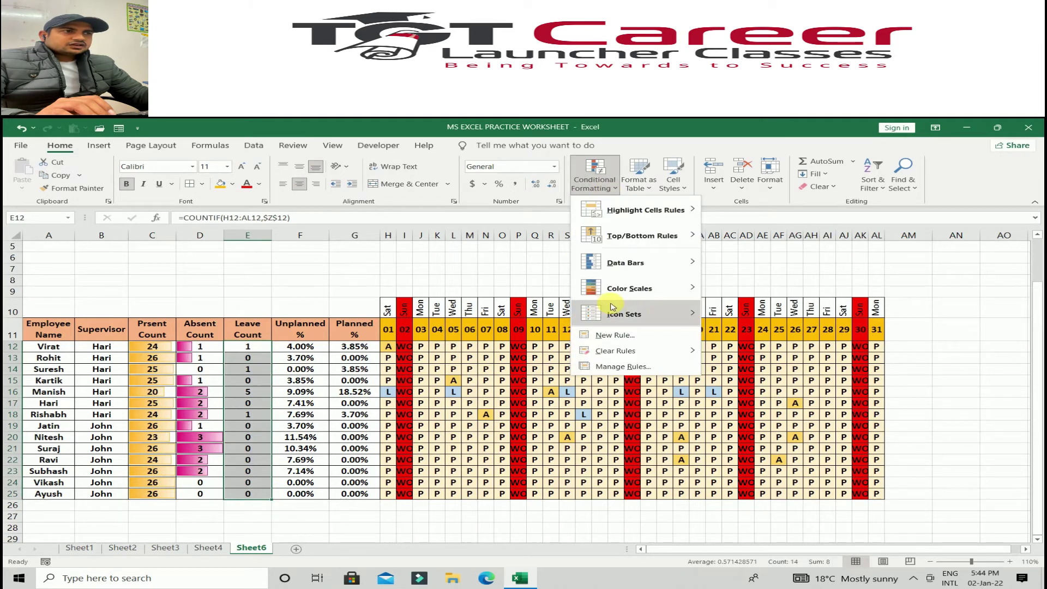
pyautogui.moveTo(627, 262)
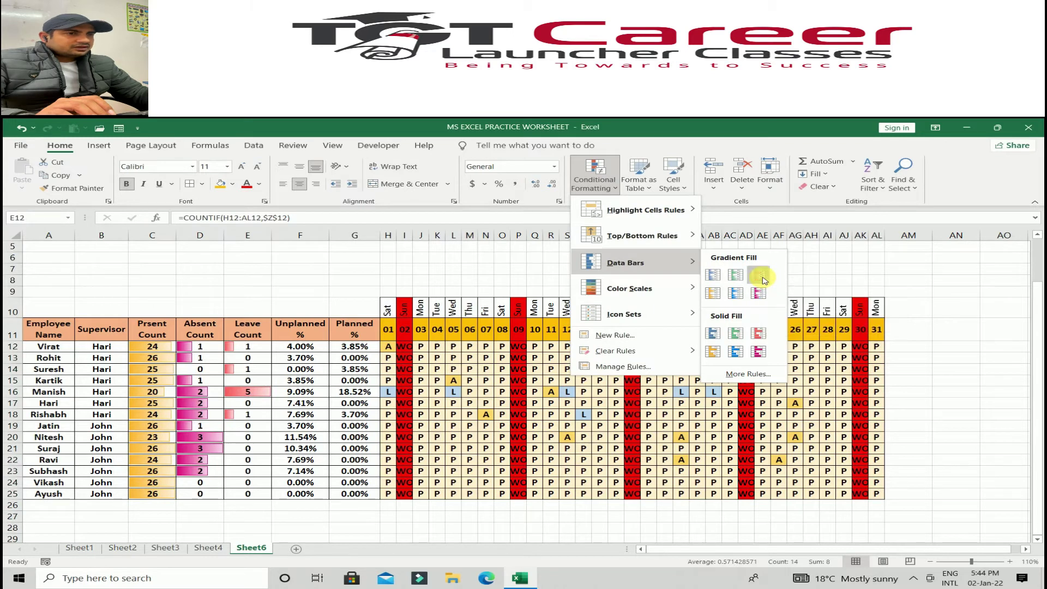
pyautogui.click(763, 276)
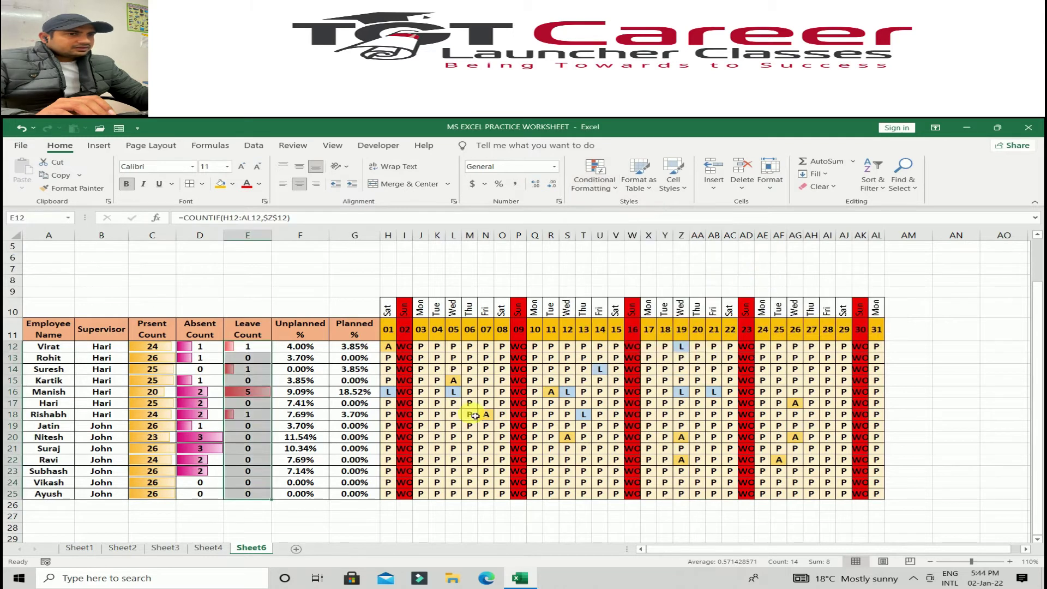
pyautogui.click(199, 308)
pyautogui.click(209, 547)
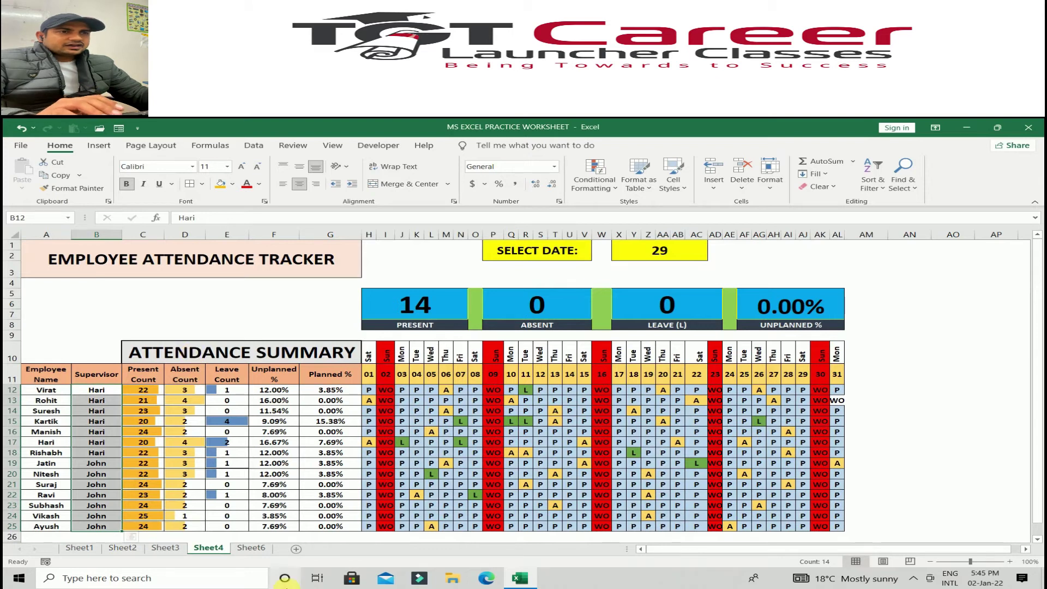
# Go back to Sheet6 and select C10:G10 above the table headers
pyautogui.click(256, 546)
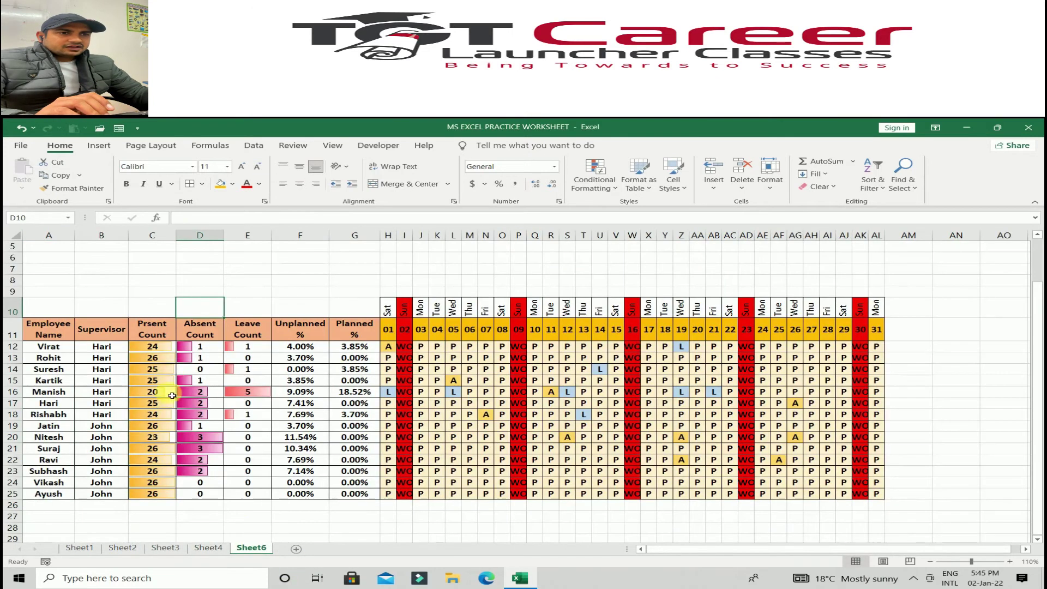
pyautogui.moveTo(155, 307); pyautogui.dragTo(354, 317)
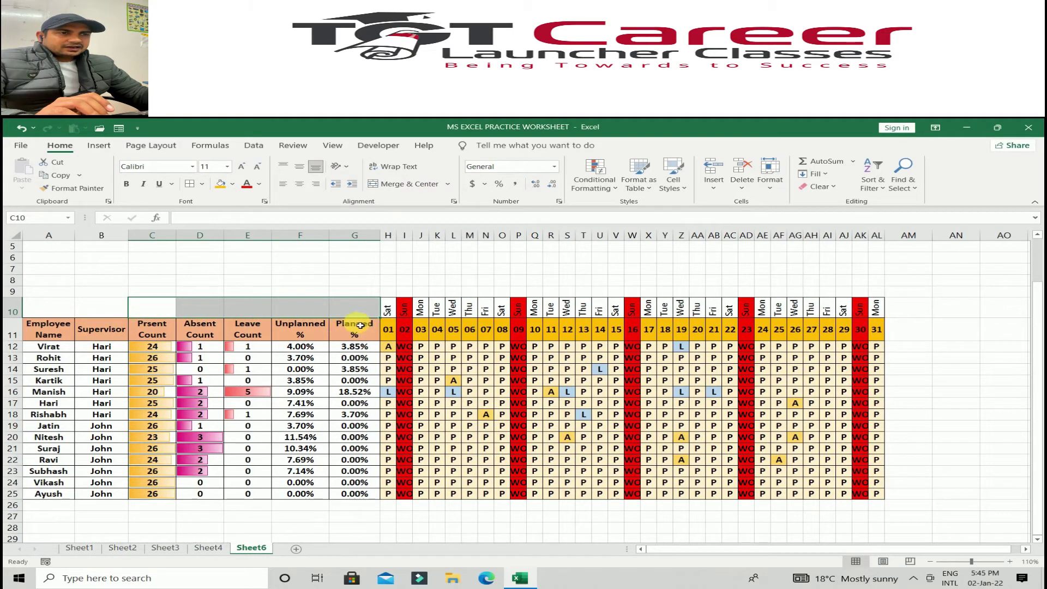
# Merge C10:G10 and enter the title ATTENDANCE SUMMARY
pyautogui.click(420, 184)
pyautogui.write('ATTE')
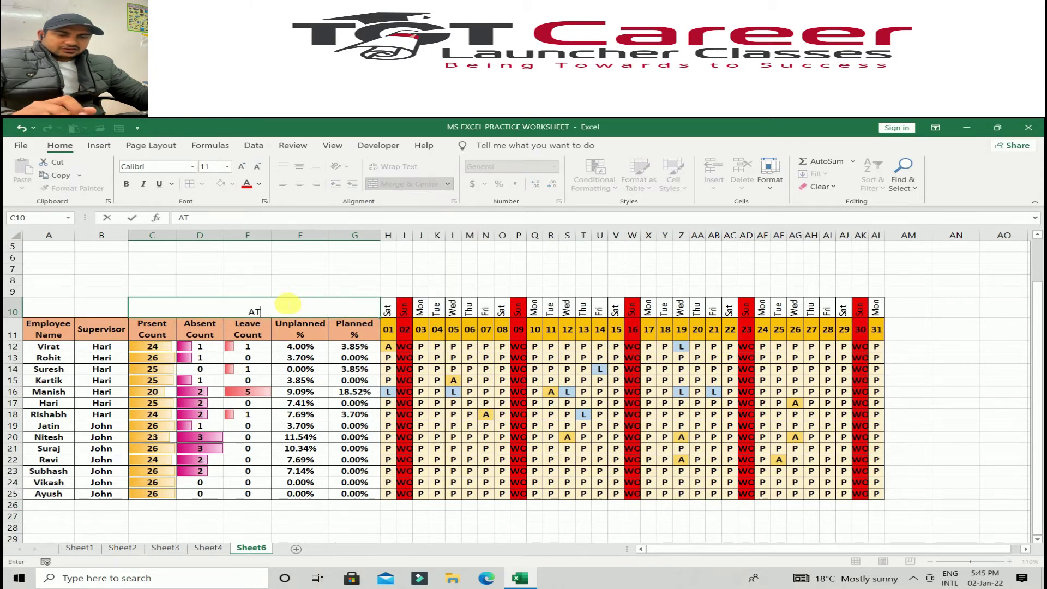
pyautogui.write('NDANCE SUMM')
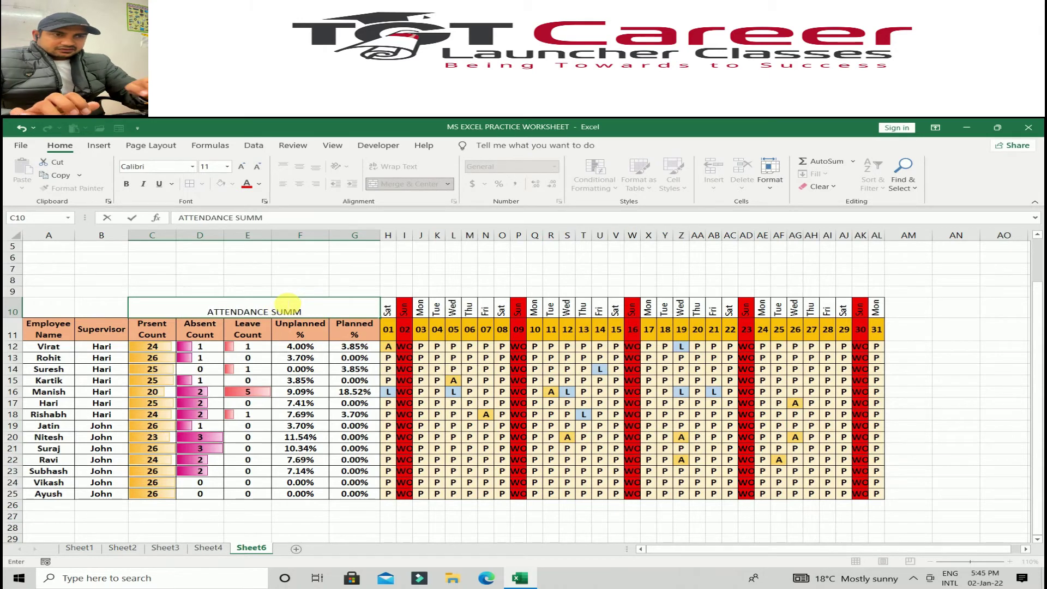
pyautogui.write('ARY')
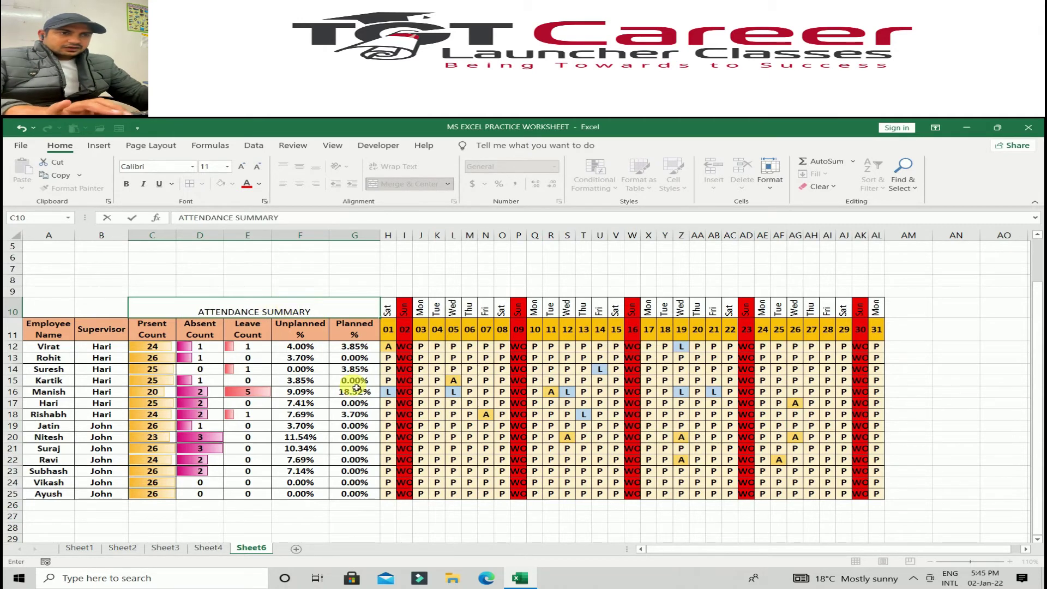
pyautogui.hotkey('ctrl', 'Return')
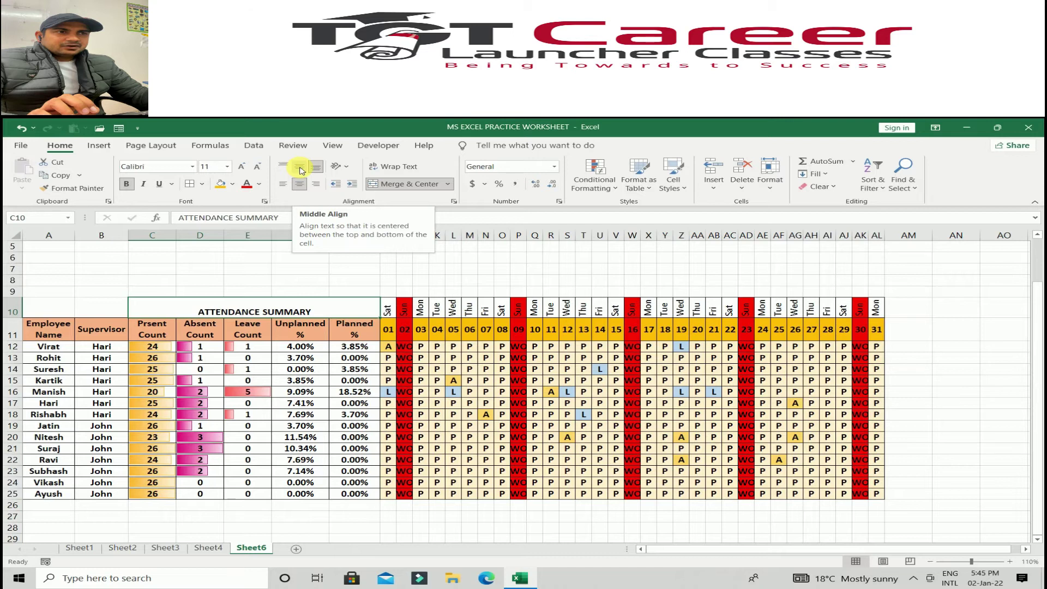
# Middle-align the title, enlarge it to 18 pt, fill it light blue and add all borders
pyautogui.click(299, 169)
pyautogui.click(242, 167)
pyautogui.click(242, 167)
pyautogui.click(242, 167)
pyautogui.click(242, 167)
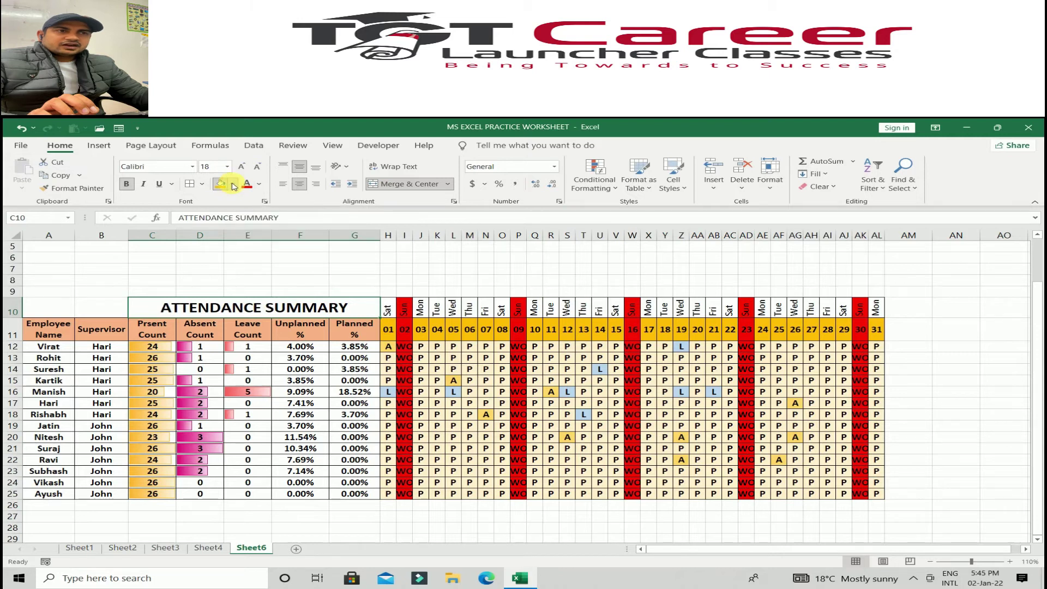
pyautogui.click(232, 184)
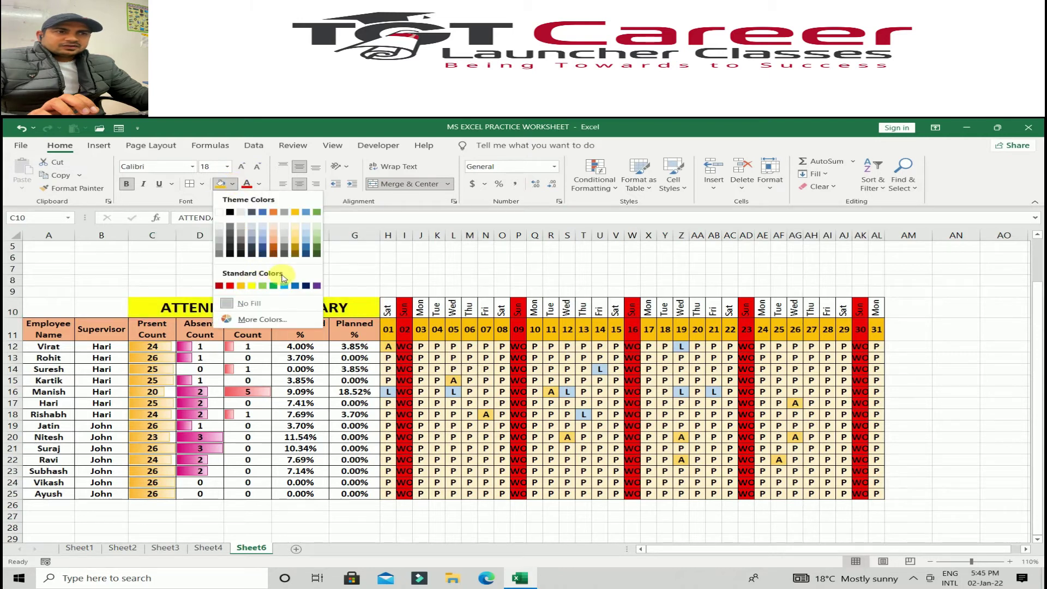
pyautogui.click(263, 236)
pyautogui.click(248, 346)
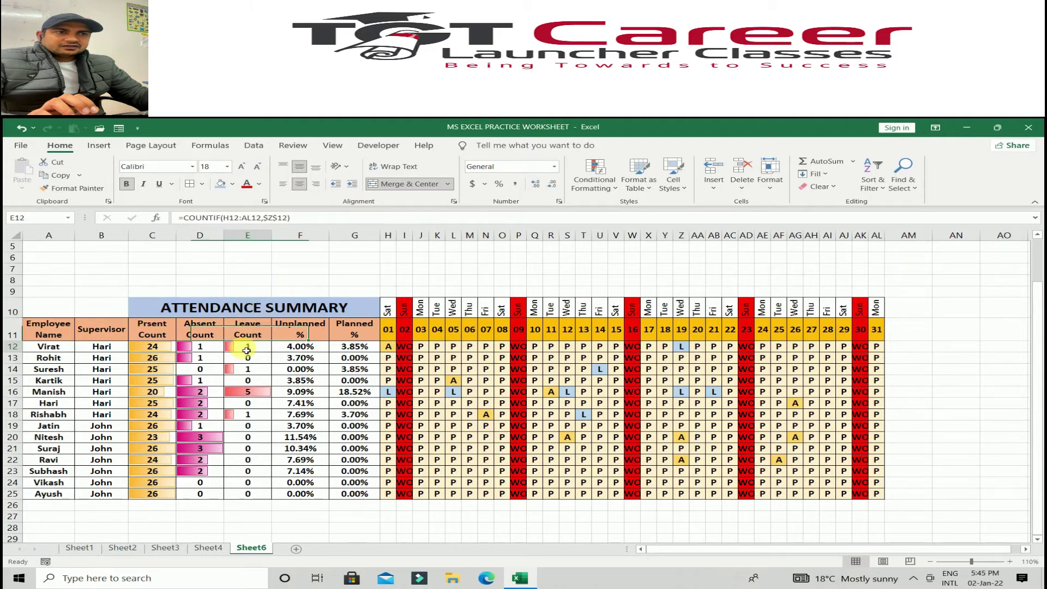
pyautogui.click(257, 305)
pyautogui.click(202, 185)
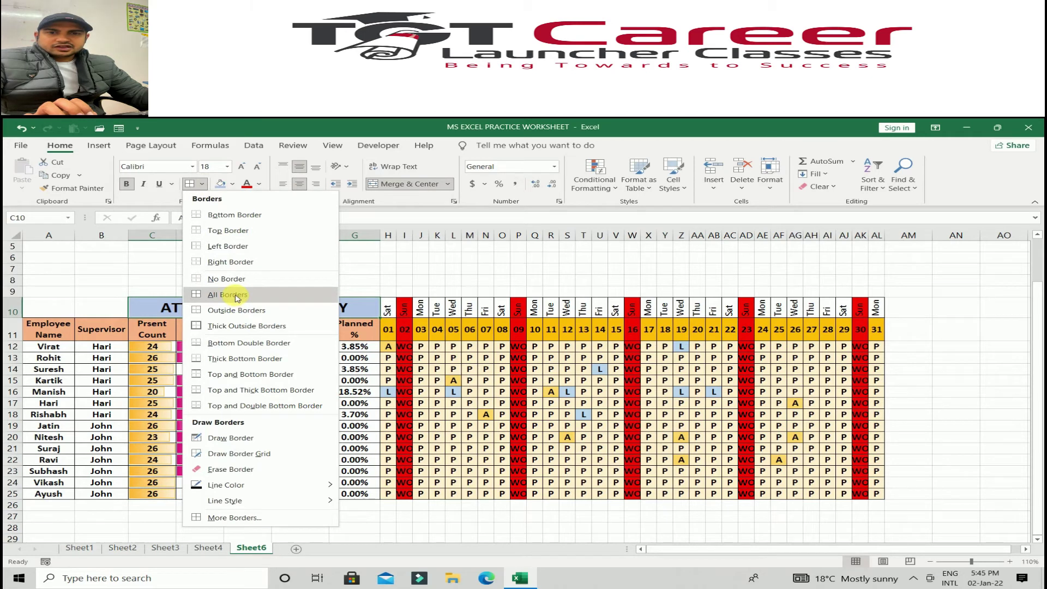
pyautogui.click(237, 295)
pyautogui.click(215, 370)
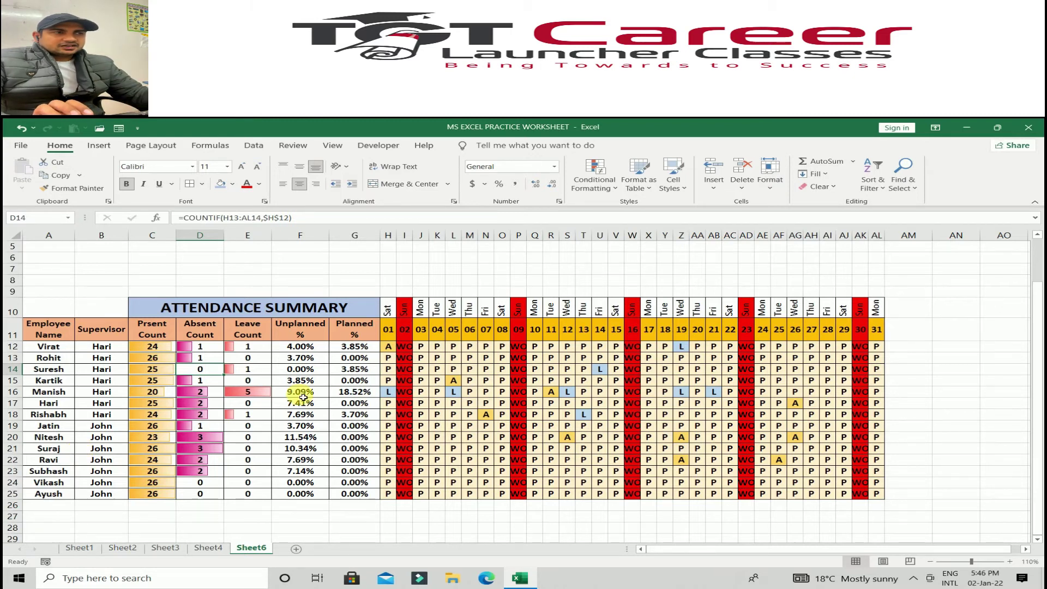
pyautogui.scroll(2, 304, 397)
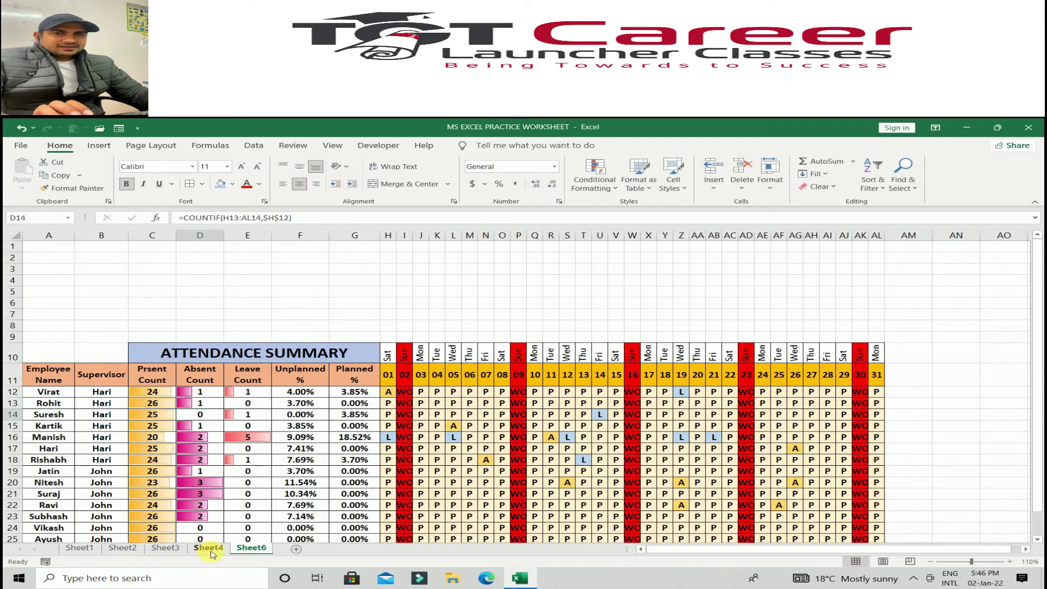
pyautogui.click(209, 548)
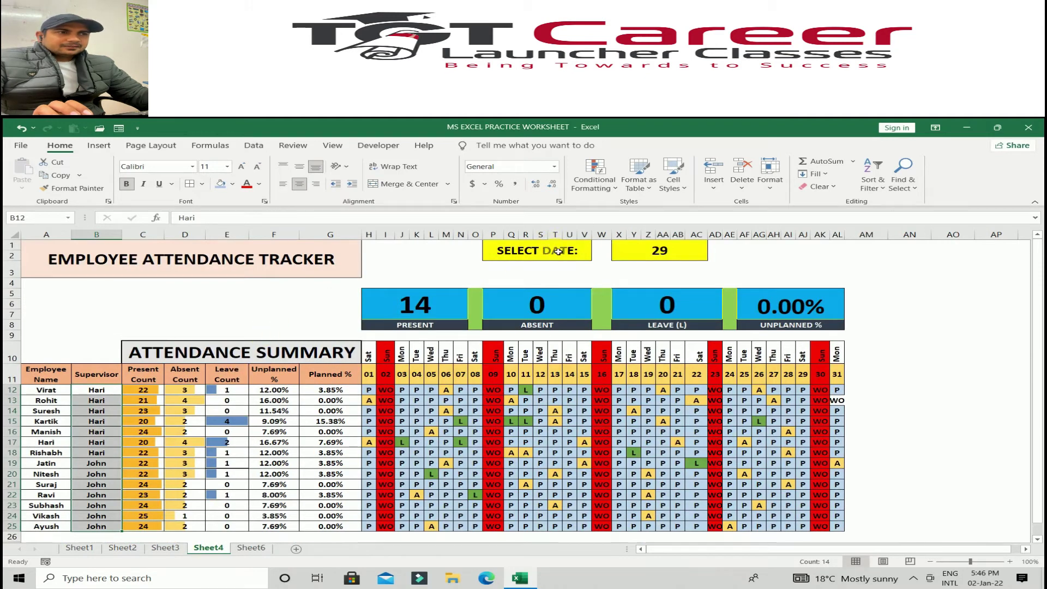
pyautogui.click(660, 251)
pyautogui.click(713, 246)
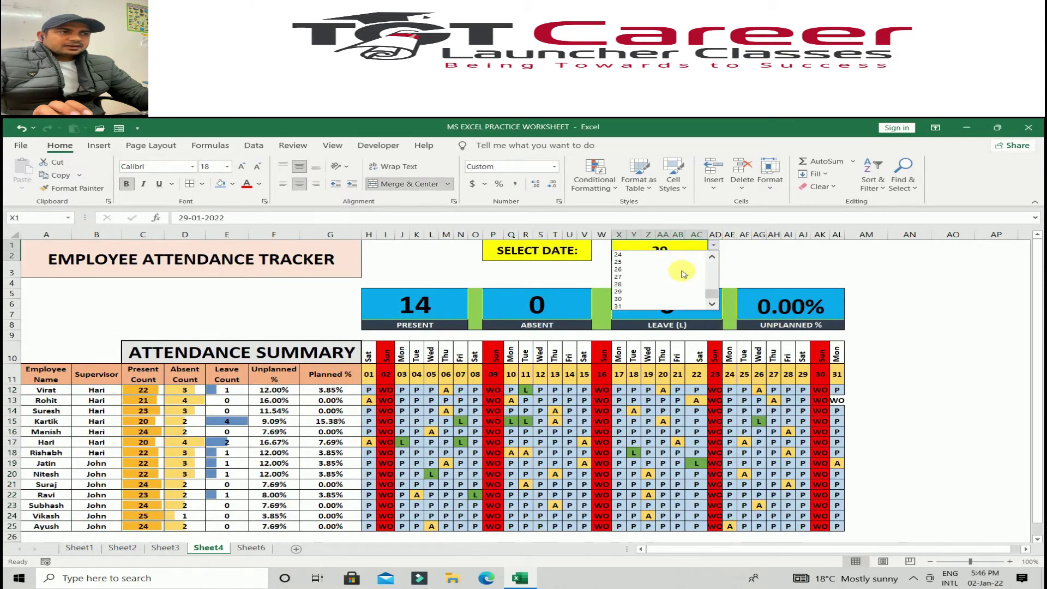
pyautogui.click(663, 269)
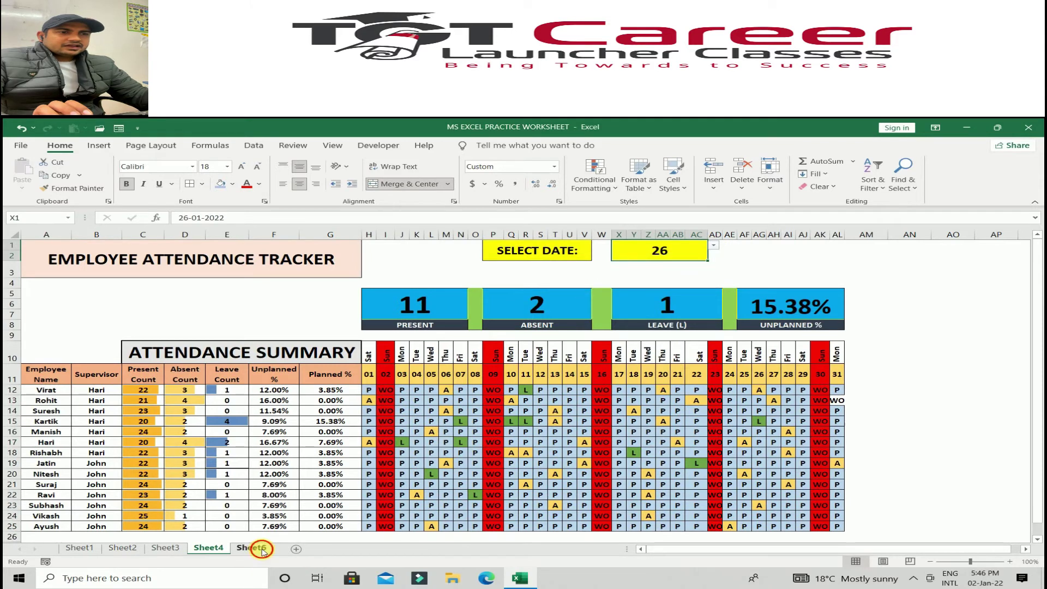
pyautogui.click(262, 549)
pyautogui.scroll(-1, 249, 450)
pyautogui.keyDown('ctrl'); pyautogui.scroll(1, 249, 450); pyautogui.keyUp('ctrl')
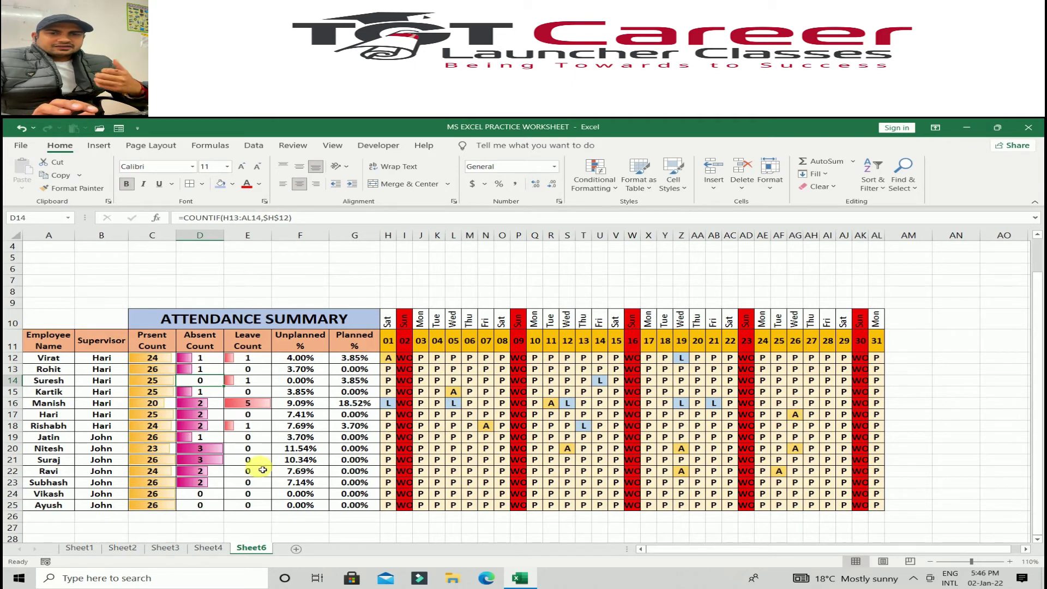
pyautogui.scroll(1, 313, 357)
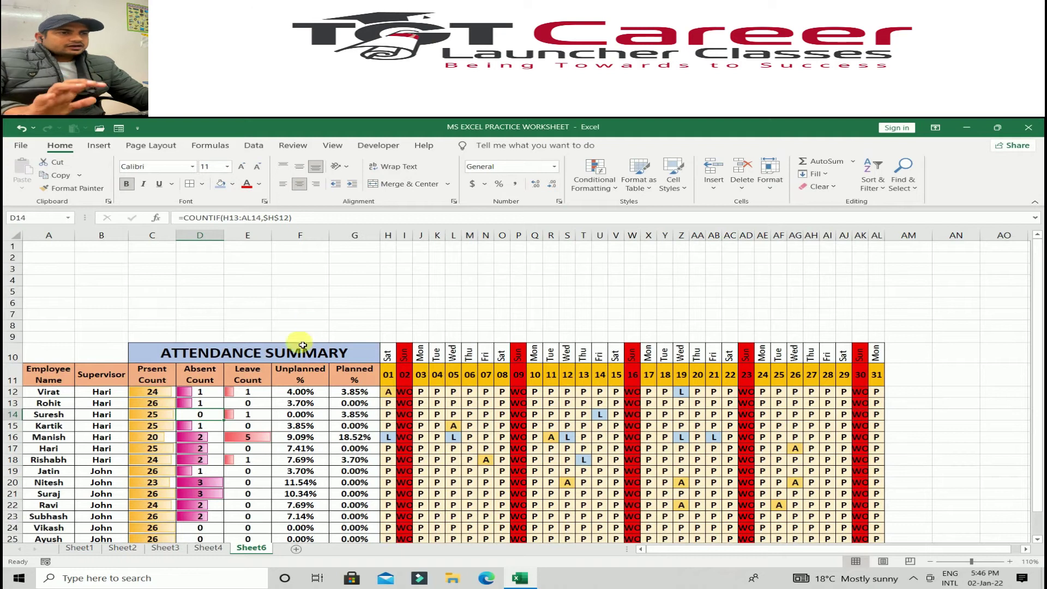
pyautogui.click(208, 547)
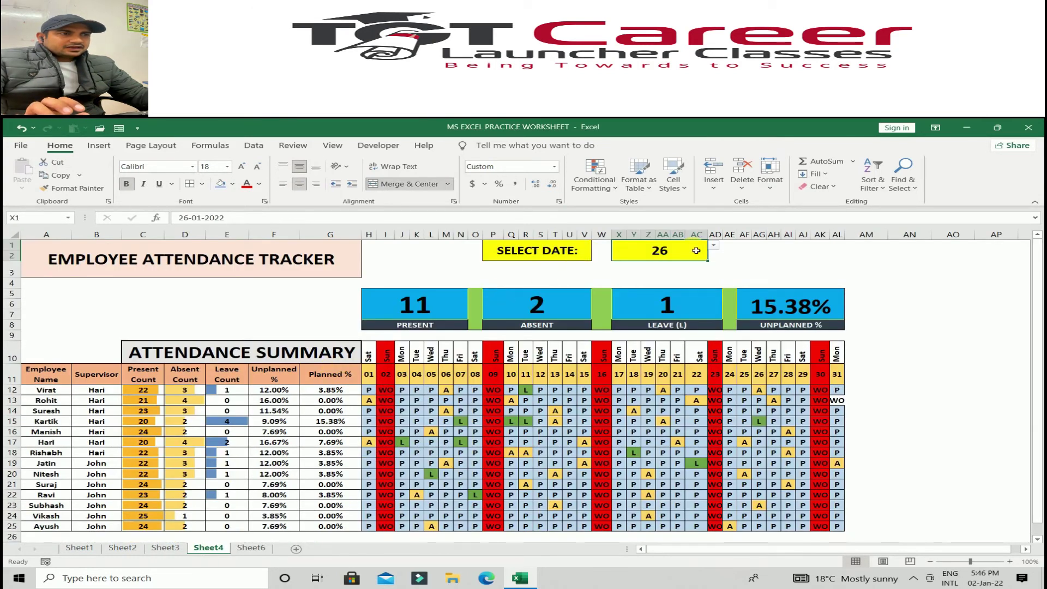
pyautogui.click(714, 246)
pyautogui.click(637, 304)
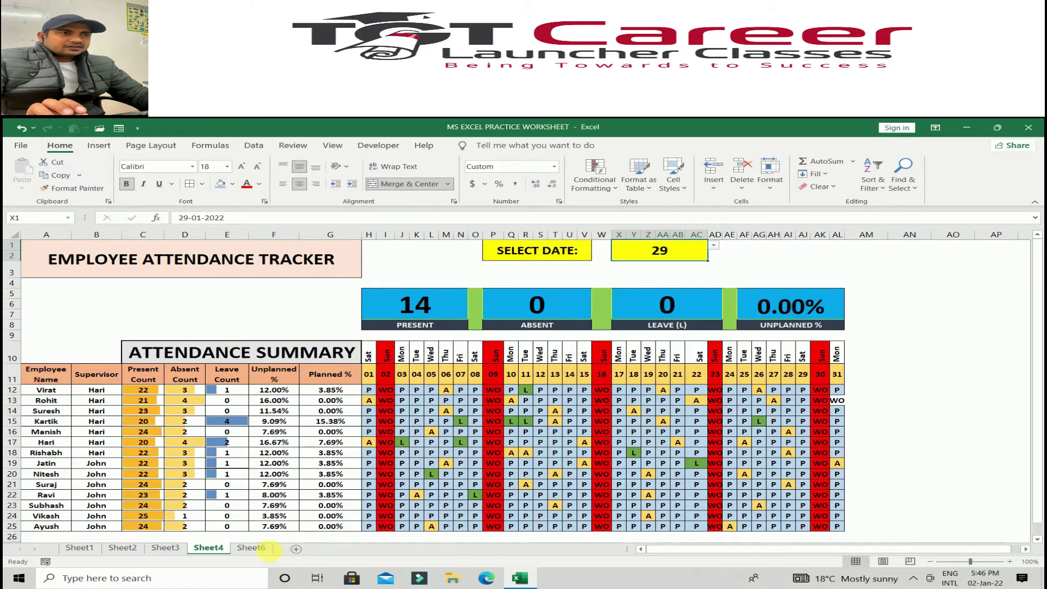
pyautogui.click(251, 547)
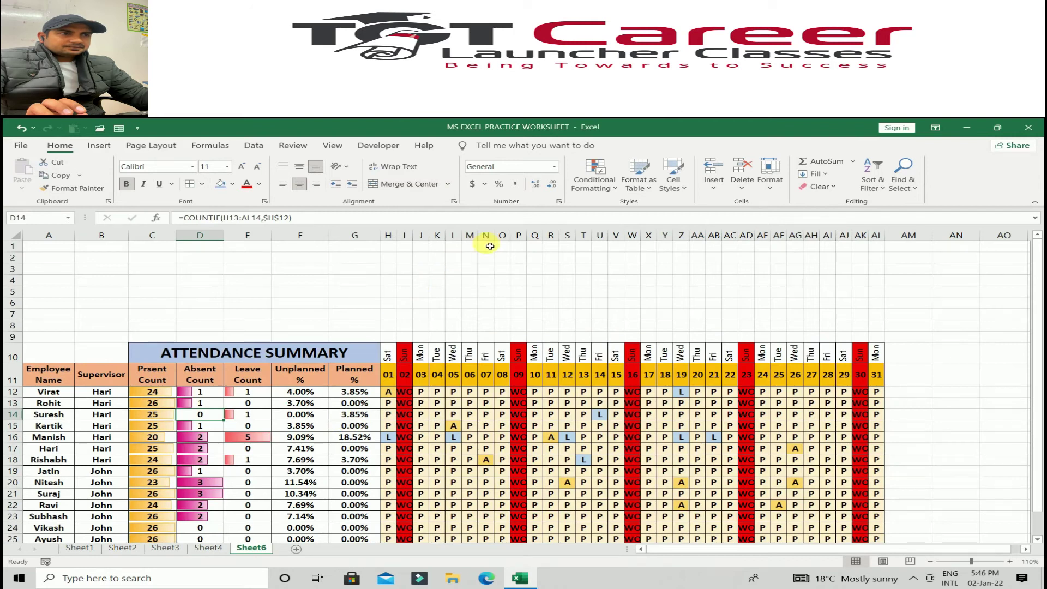
# Merge P1:V2 and enter the heading SELECT DATE
pyautogui.moveTo(517, 250); pyautogui.dragTo(619, 260)
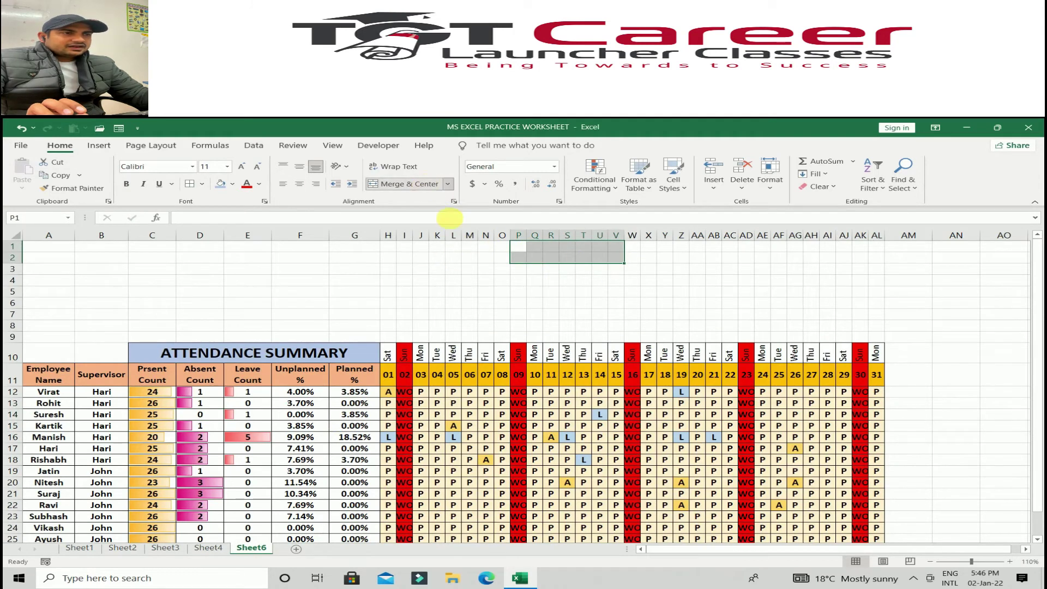
pyautogui.click(431, 185)
pyautogui.write('SELCT')
pyautogui.press('BackSpace')
pyautogui.press('BackSpace')
pyautogui.press('BackSpace')
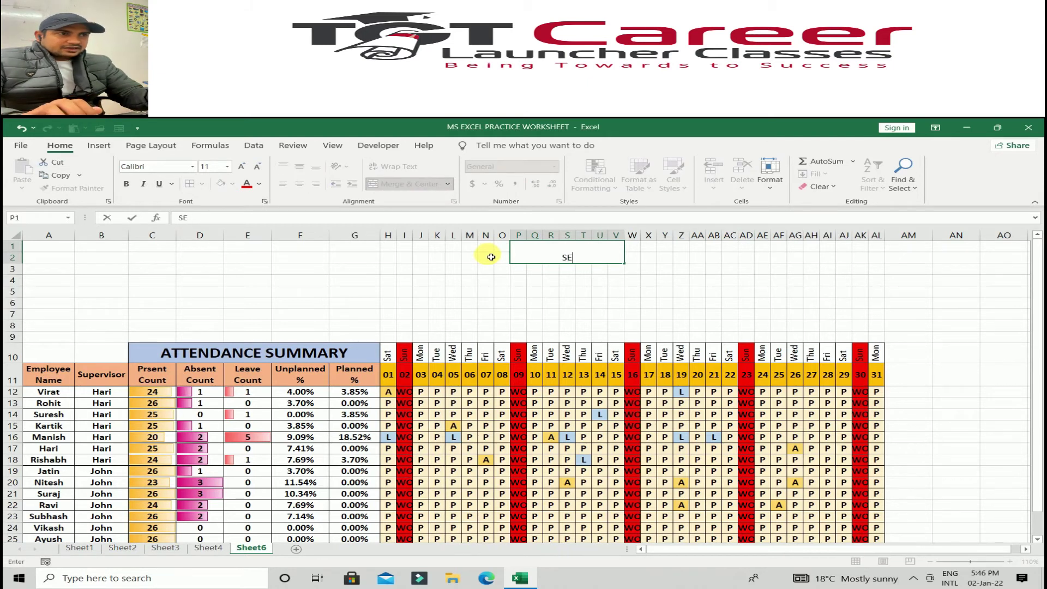
pyautogui.write('LEEC')
pyautogui.press('BackSpace')
pyautogui.press('BackSpace')
pyautogui.write('CT DATE')
pyautogui.press('Return')
pyautogui.click(568, 253)
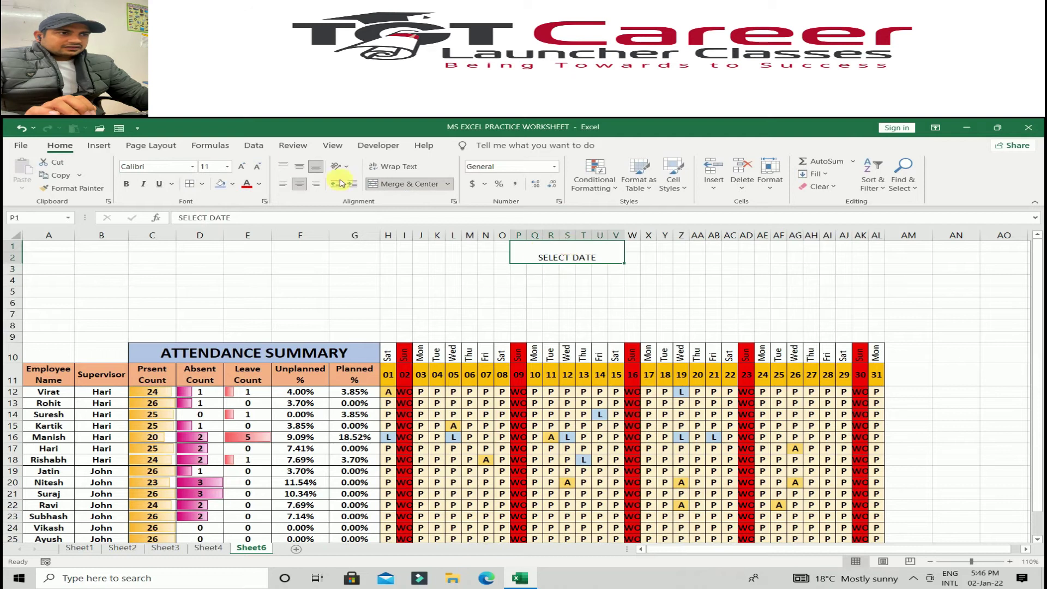
# Make the heading middle-aligned, bold and 16 pt, then select X1:AC2 for the date box
pyautogui.click(301, 169)
pyautogui.click(127, 185)
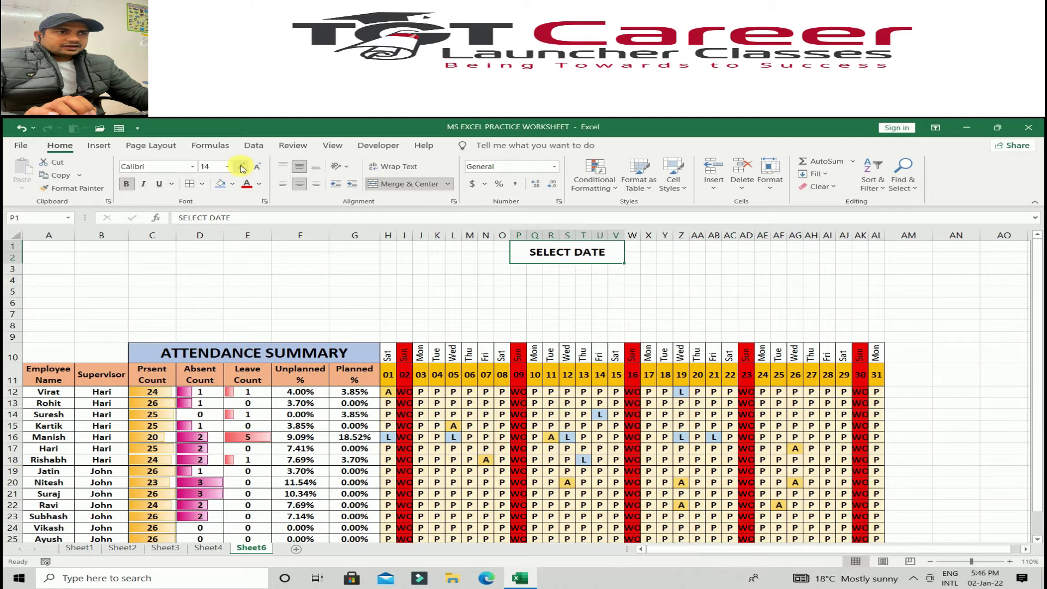
pyautogui.click(242, 167)
pyautogui.click(417, 253)
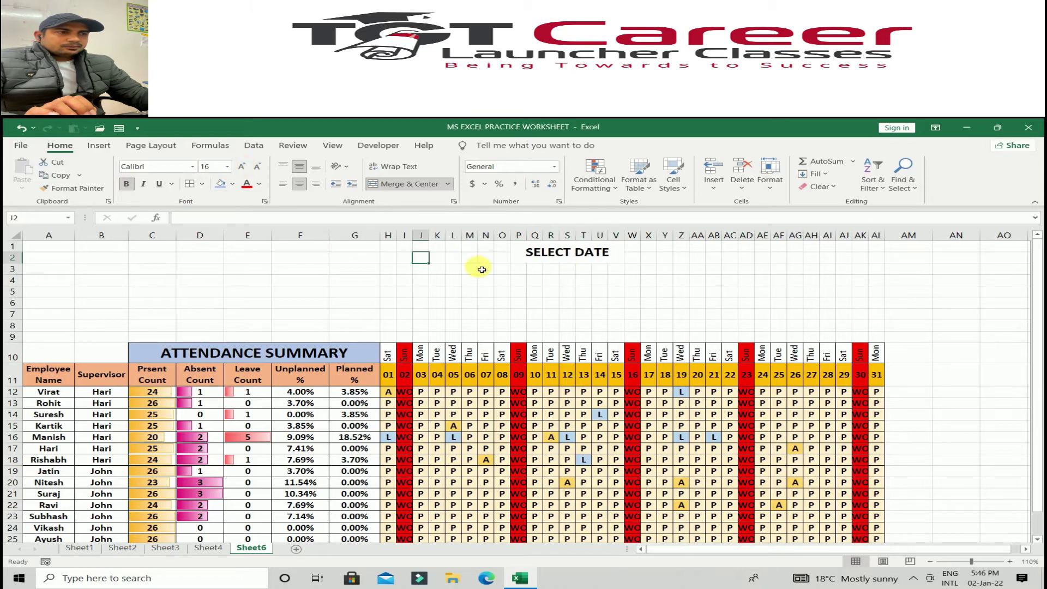
pyautogui.click(648, 246)
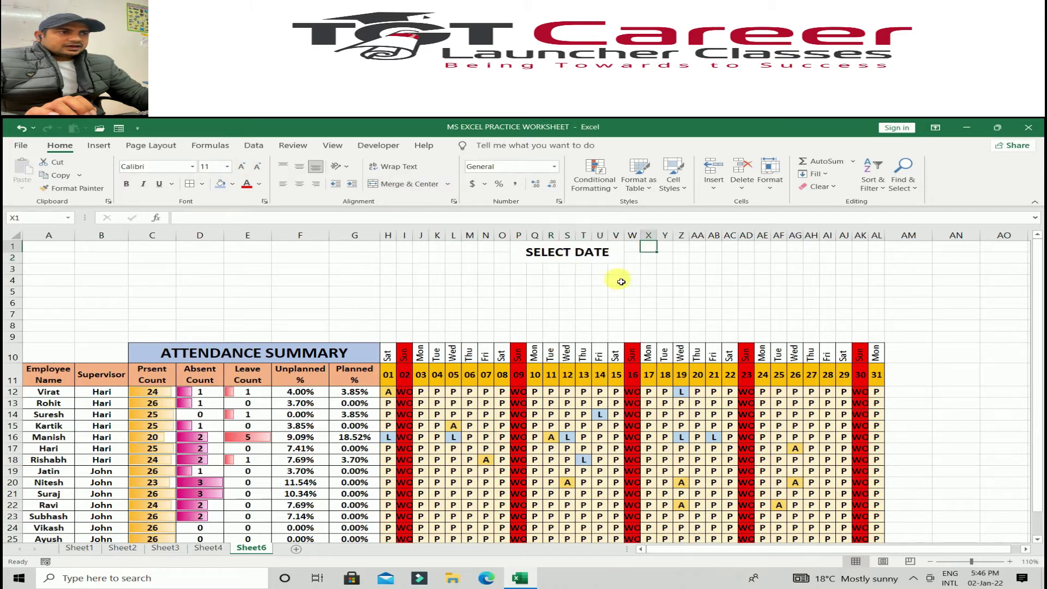
pyautogui.click(208, 548)
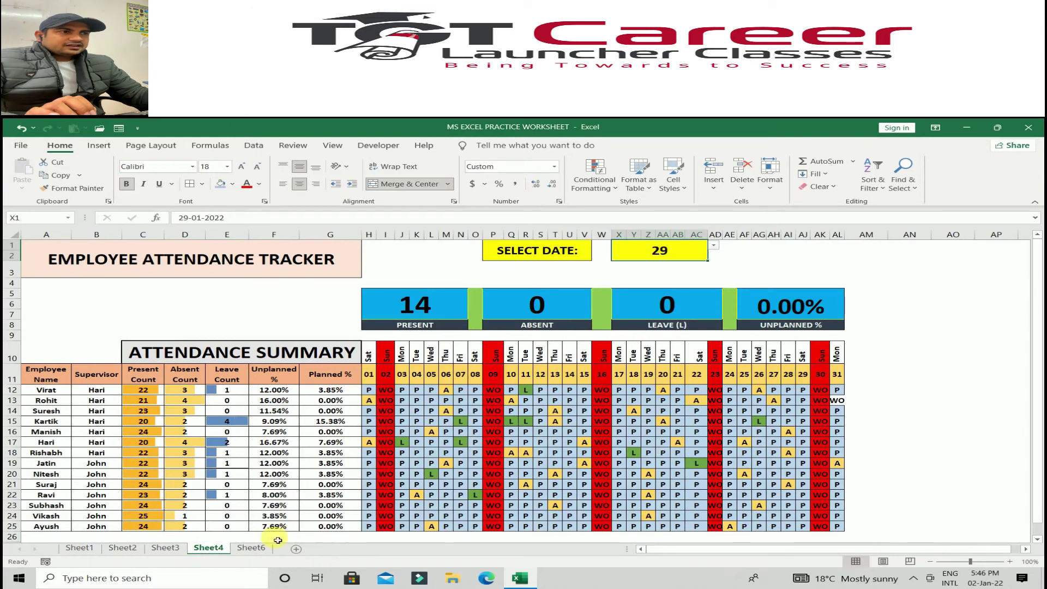
pyautogui.click(264, 550)
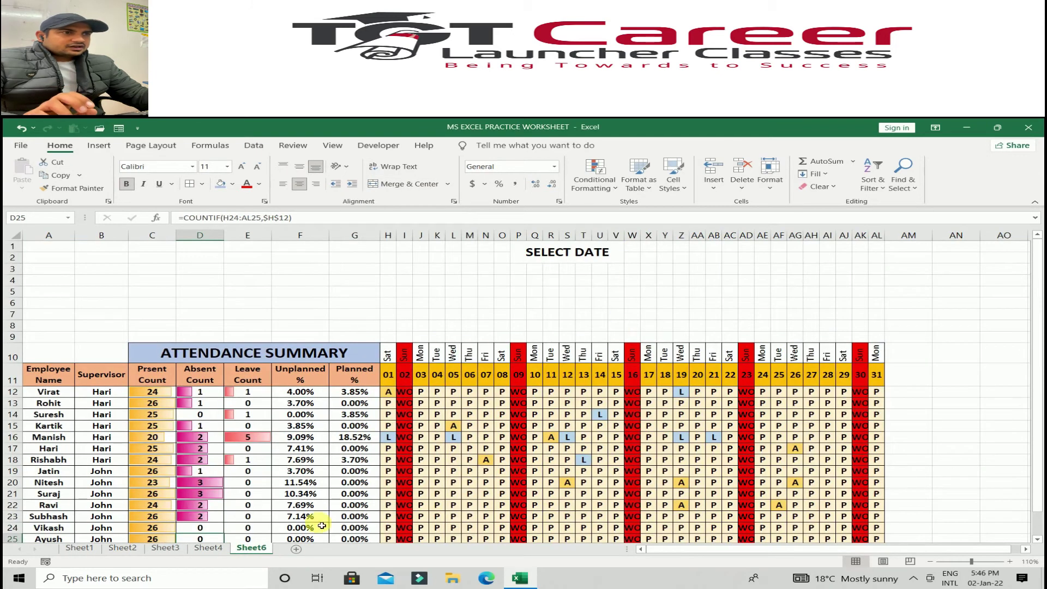
pyautogui.moveTo(648, 247); pyautogui.dragTo(731, 260)
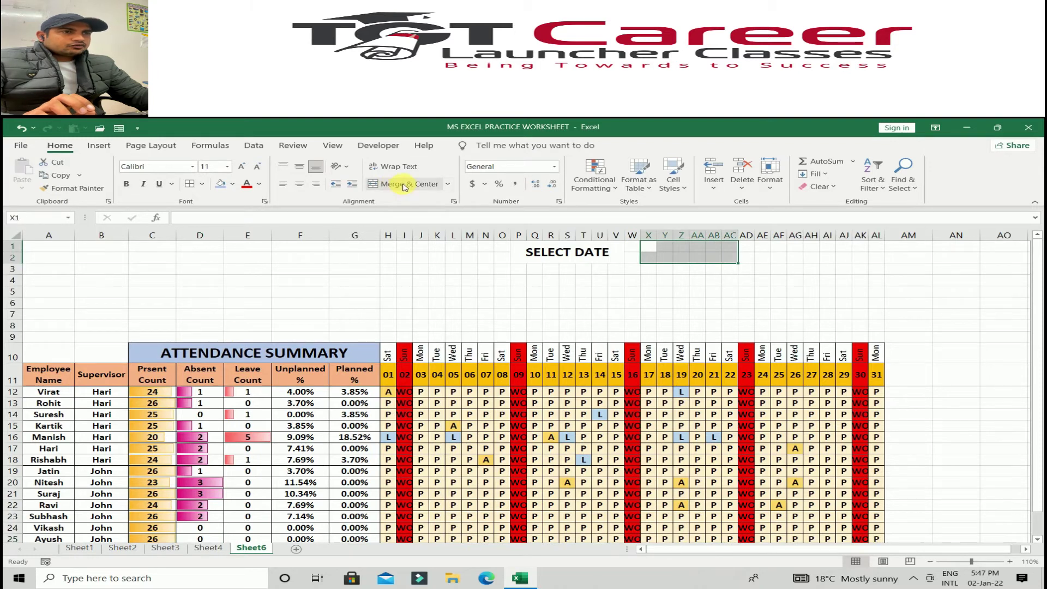
# Restrict merged cell X1 to a List validation sourced from =$H$11:$AL$11
pyautogui.click(666, 269)
pyautogui.click(679, 250)
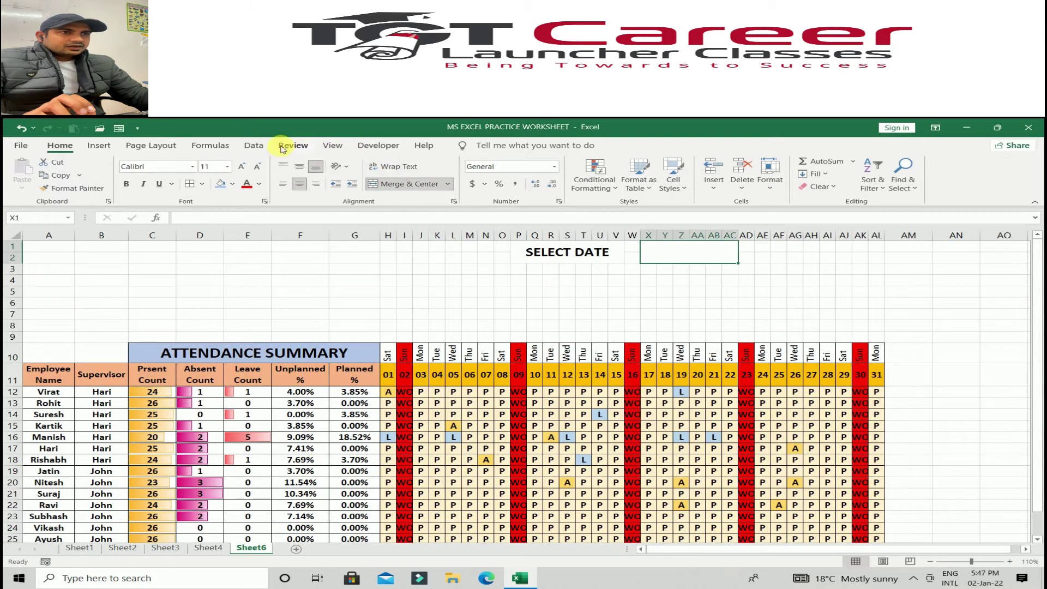
pyautogui.click(254, 146)
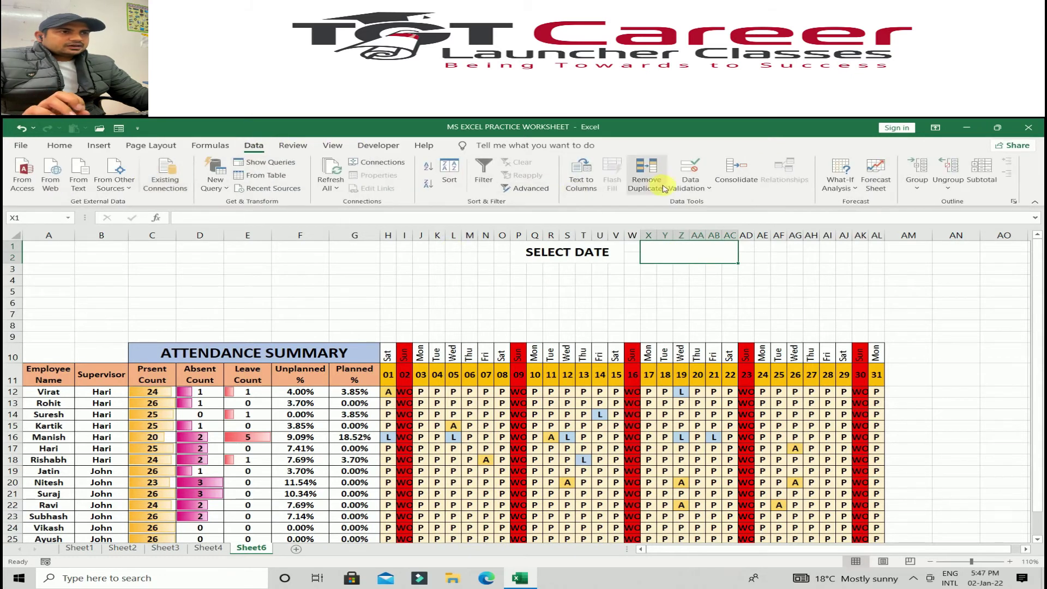
pyautogui.click(699, 187)
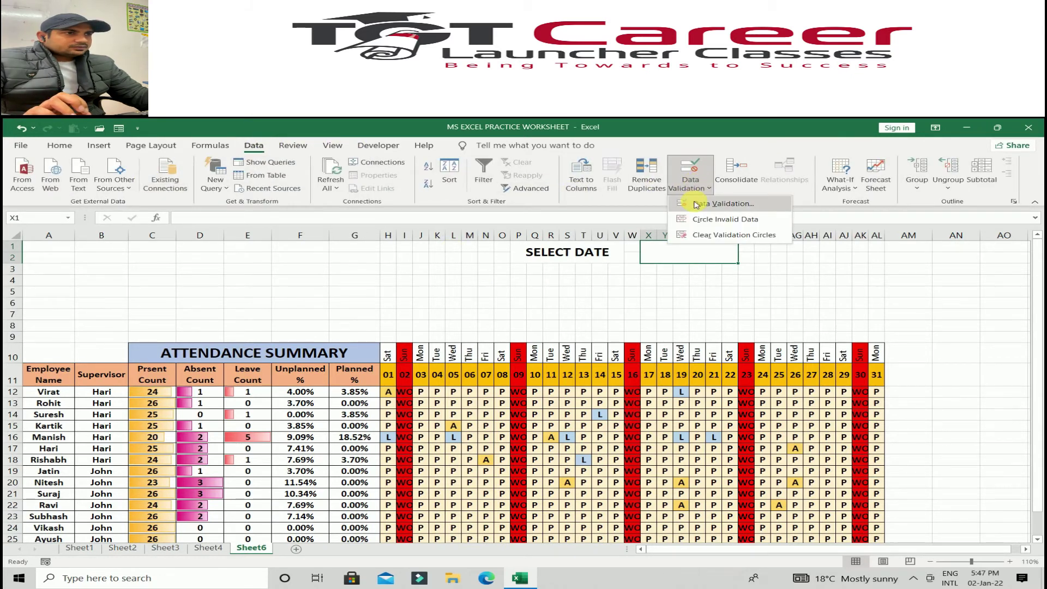
pyautogui.click(696, 204)
pyautogui.click(592, 308)
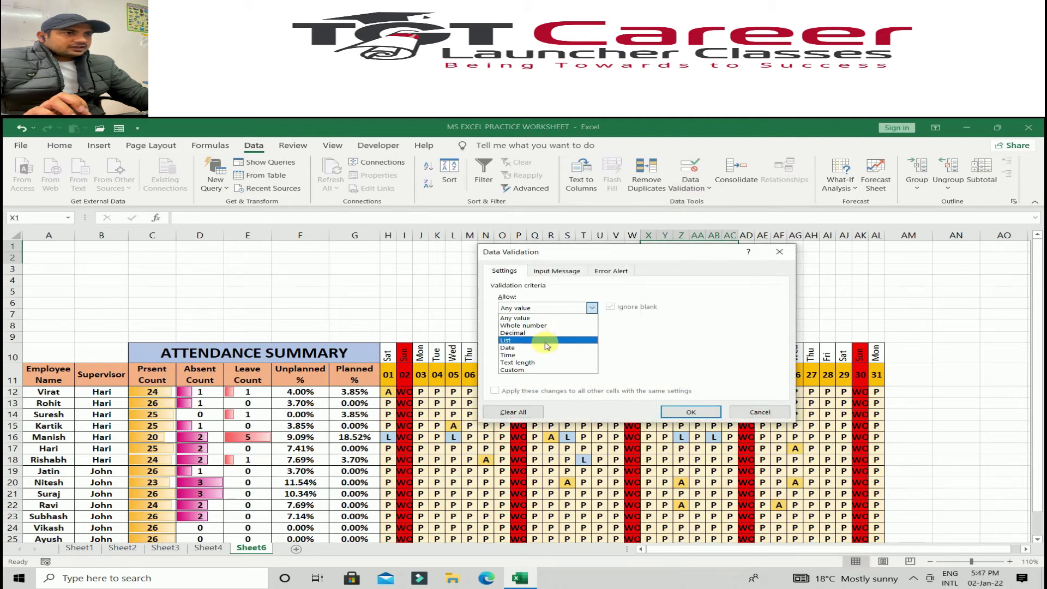
pyautogui.click(540, 342)
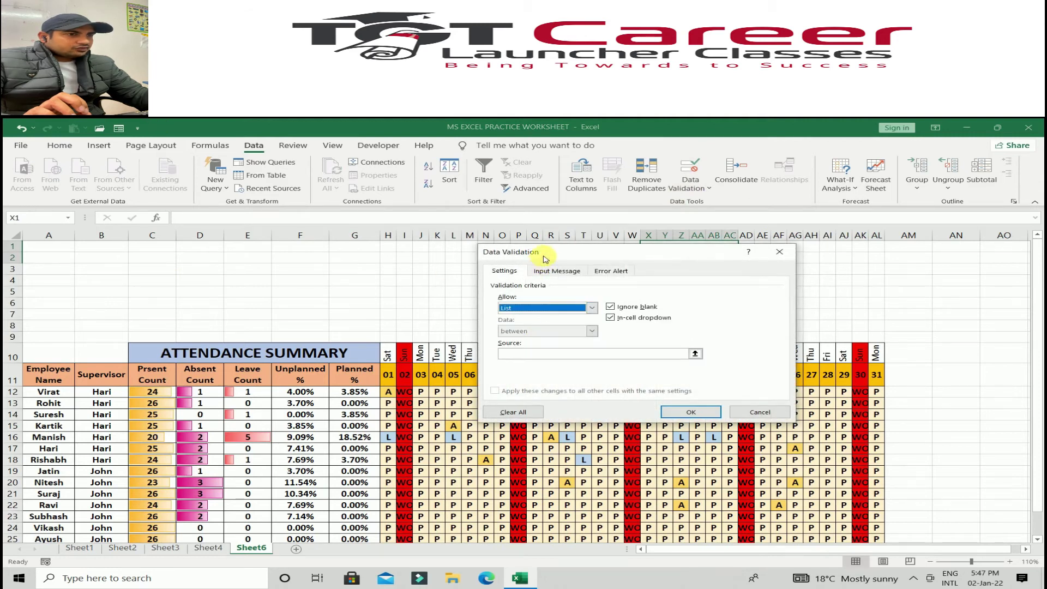
pyautogui.moveTo(545, 259); pyautogui.dragTo(121, 228)
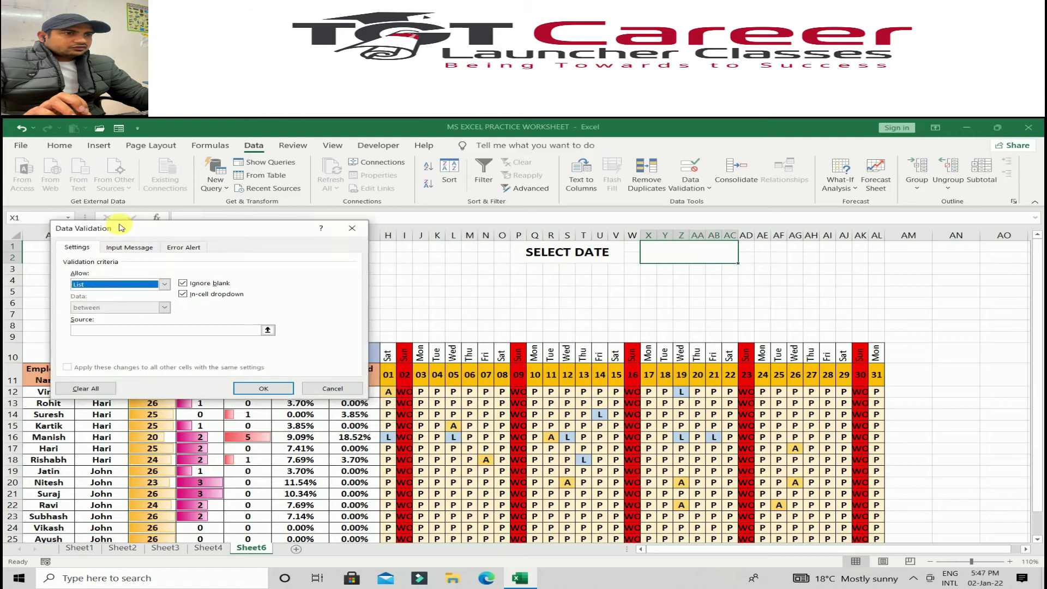
pyautogui.click(125, 330)
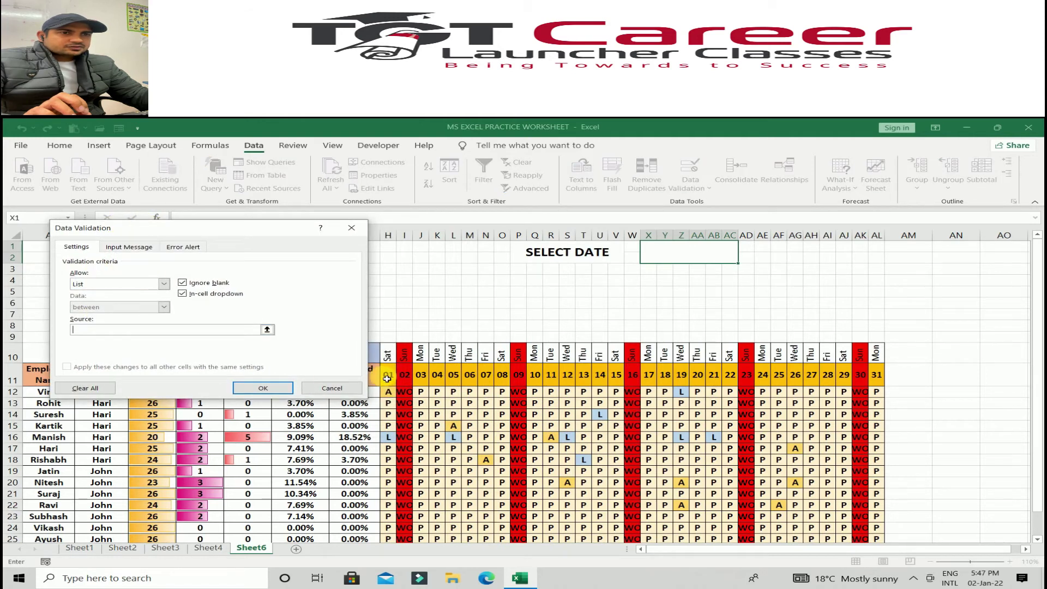
pyautogui.moveTo(387, 378); pyautogui.dragTo(884, 375)
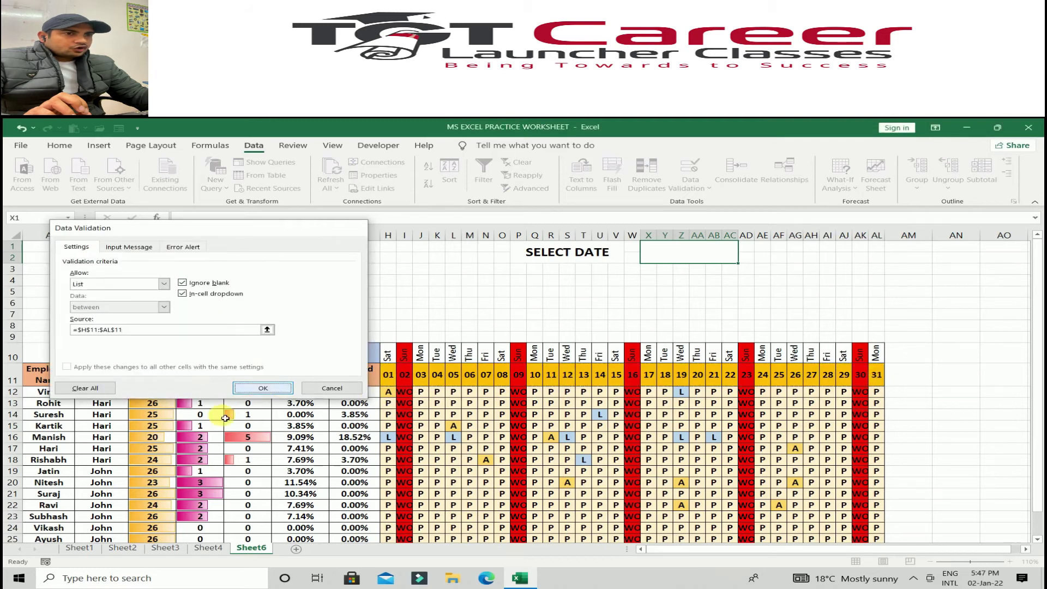
pyautogui.click(263, 389)
# Pick day 06 in X1 and format it as Short Date, showing 06-01-22
pyautogui.click(744, 248)
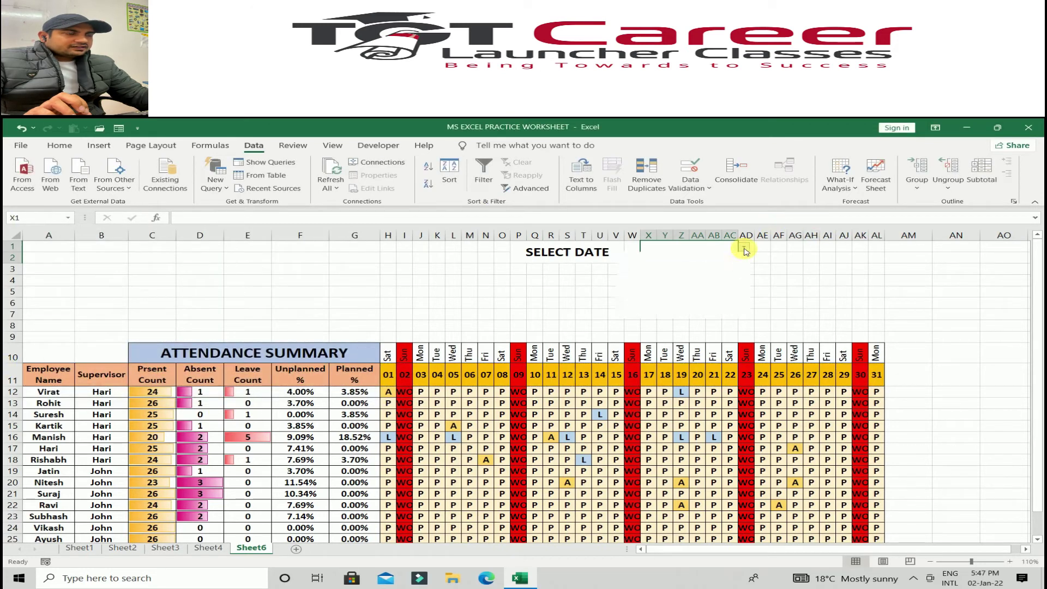
pyautogui.click(674, 298)
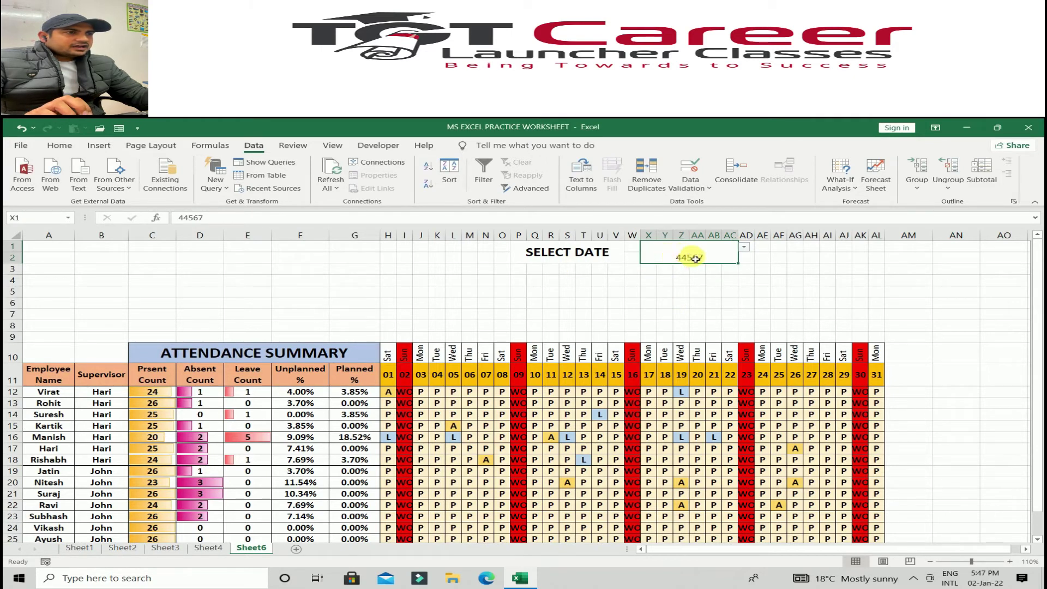
pyautogui.click(57, 145)
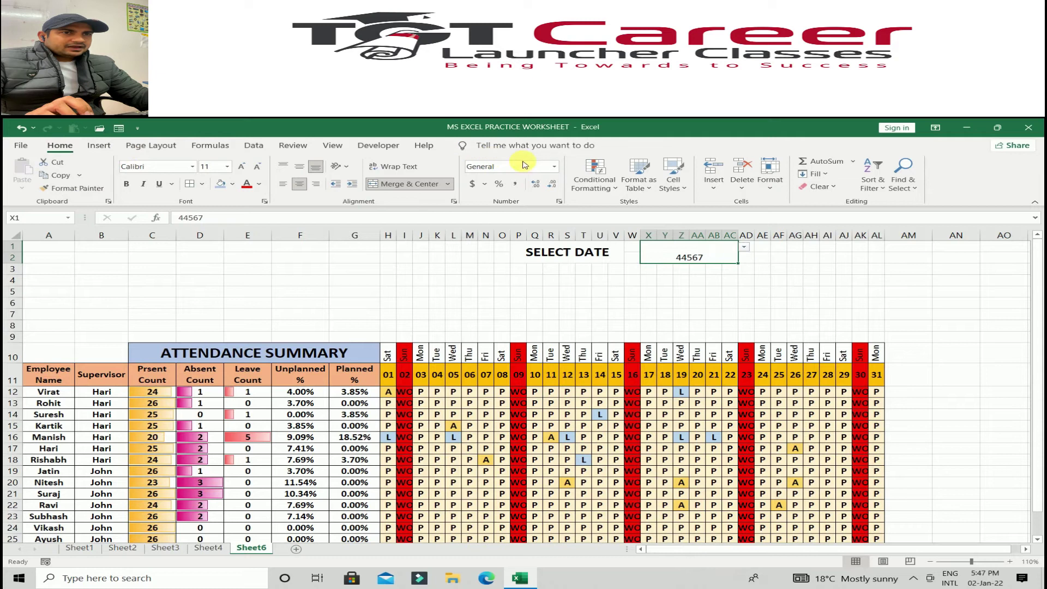
pyautogui.click(555, 166)
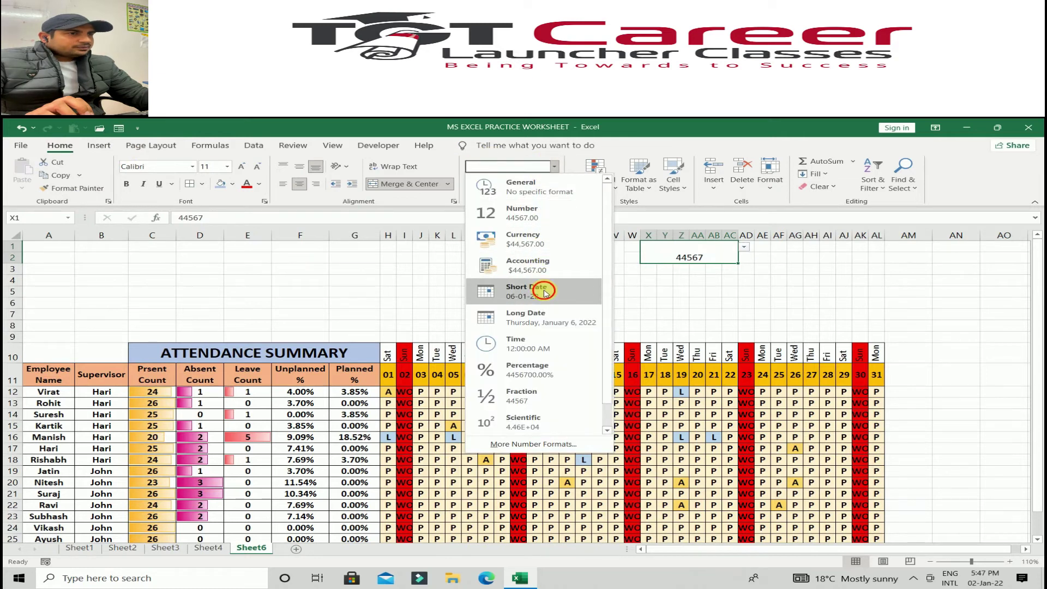
pyautogui.click(545, 291)
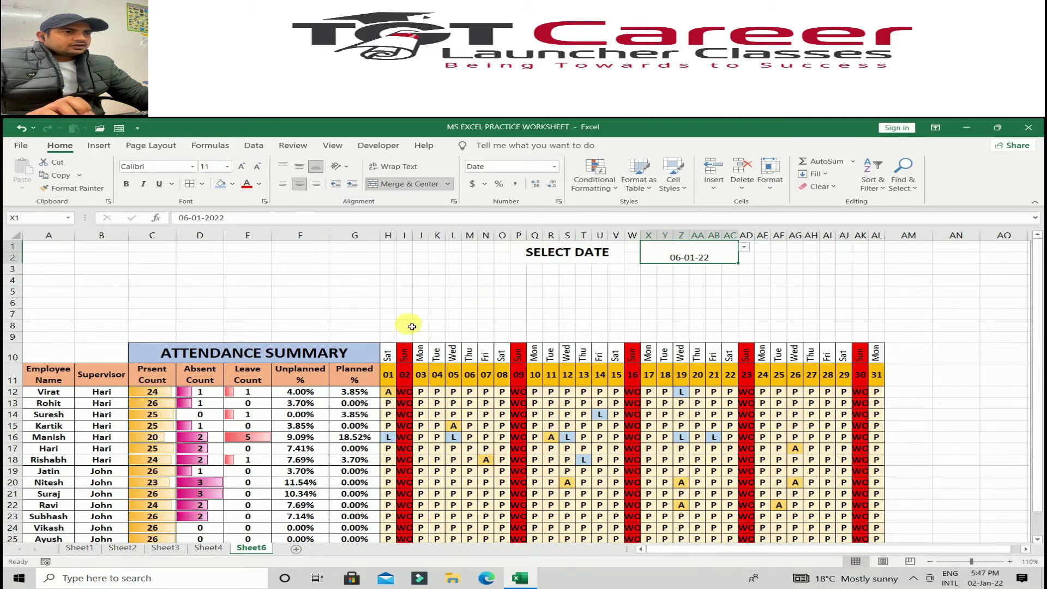
pyautogui.click(221, 550)
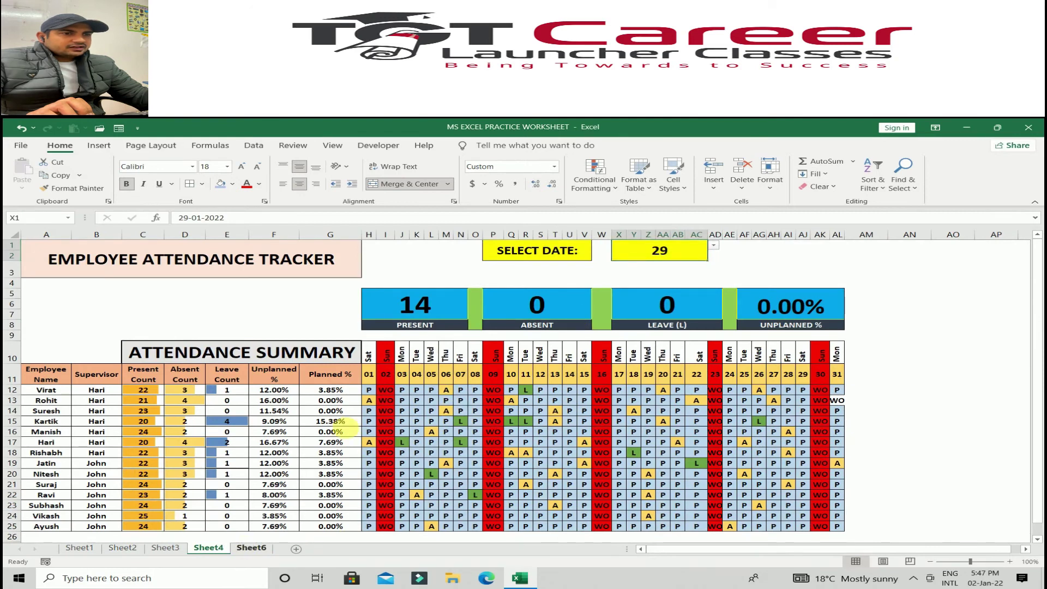
pyautogui.click(243, 549)
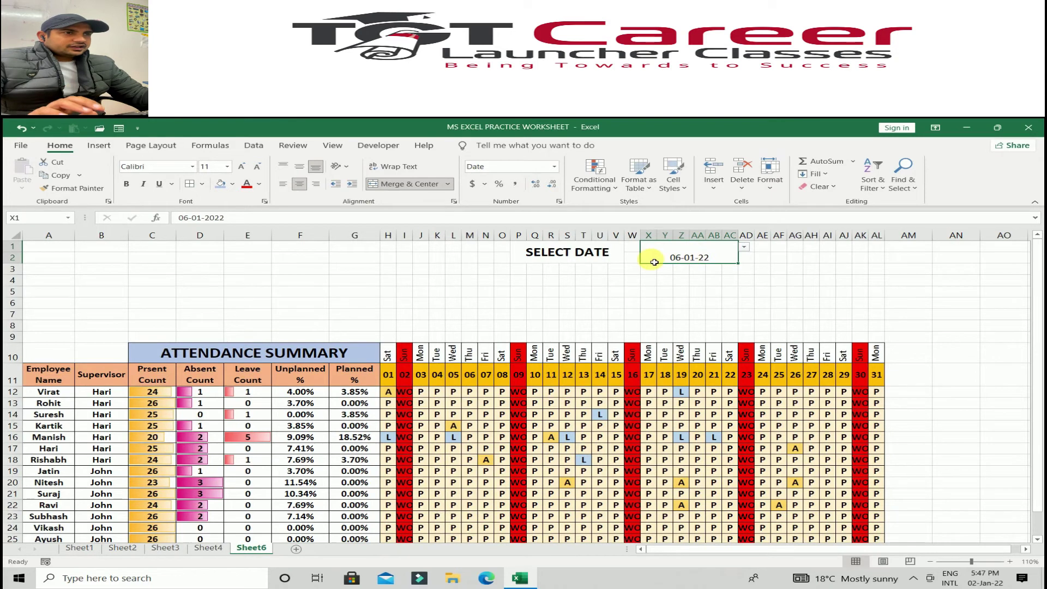
# Replace the date cell's dd-mm-yy format with custom code dd so it shows 06
pyautogui.click(555, 167)
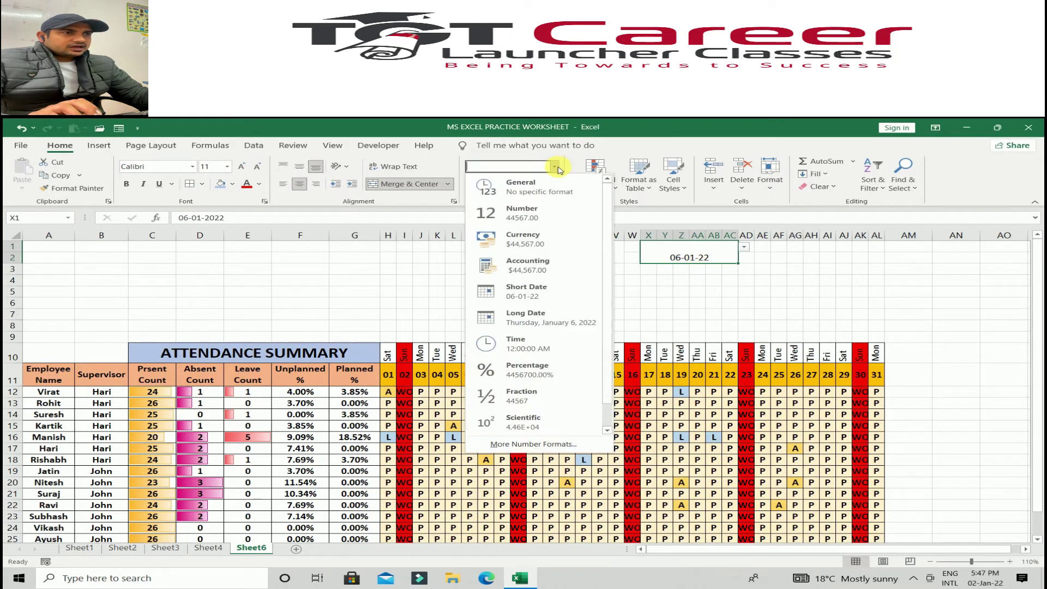
pyautogui.click(562, 450)
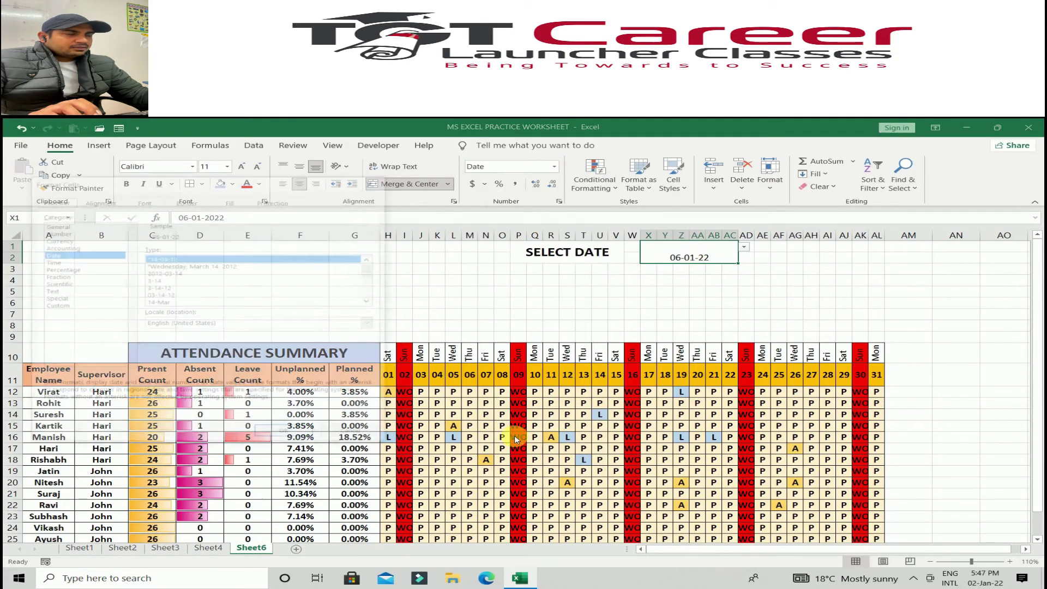
pyautogui.click(77, 307)
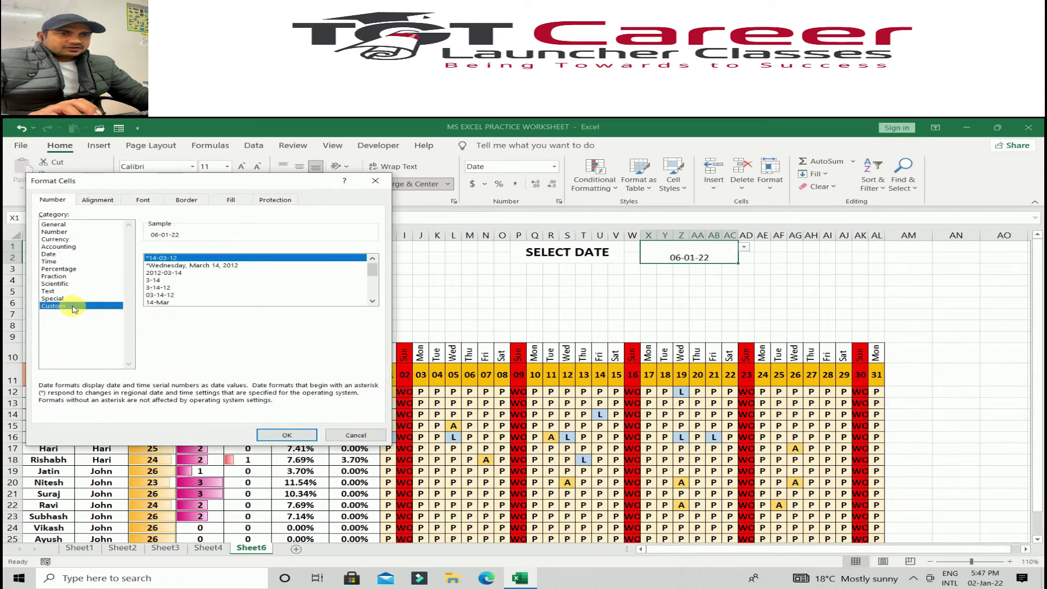
pyautogui.moveTo(187, 258); pyautogui.dragTo(27, 262)
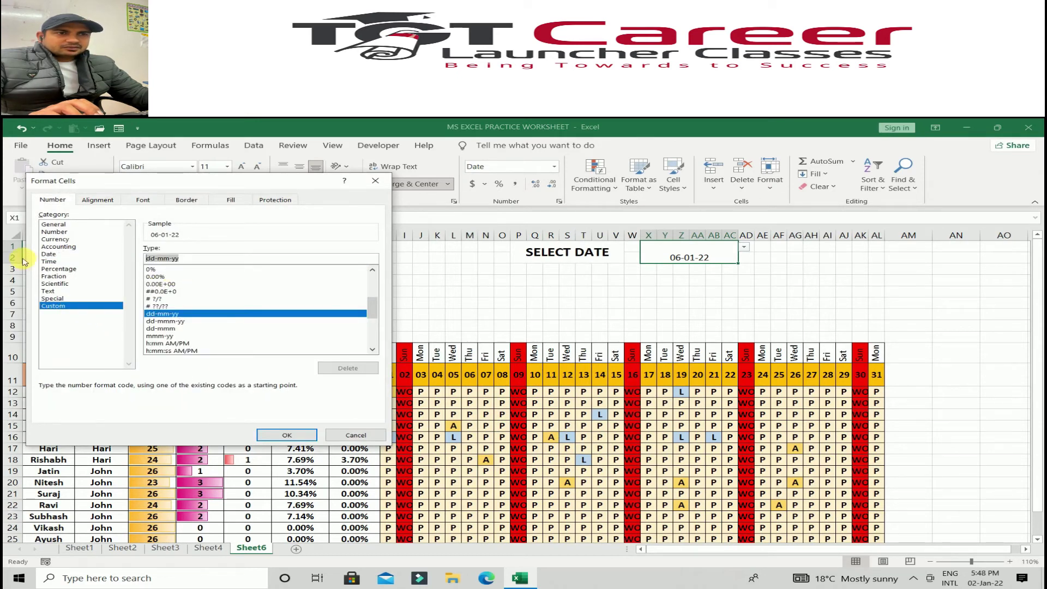
pyautogui.write('dd')
pyautogui.click(287, 434)
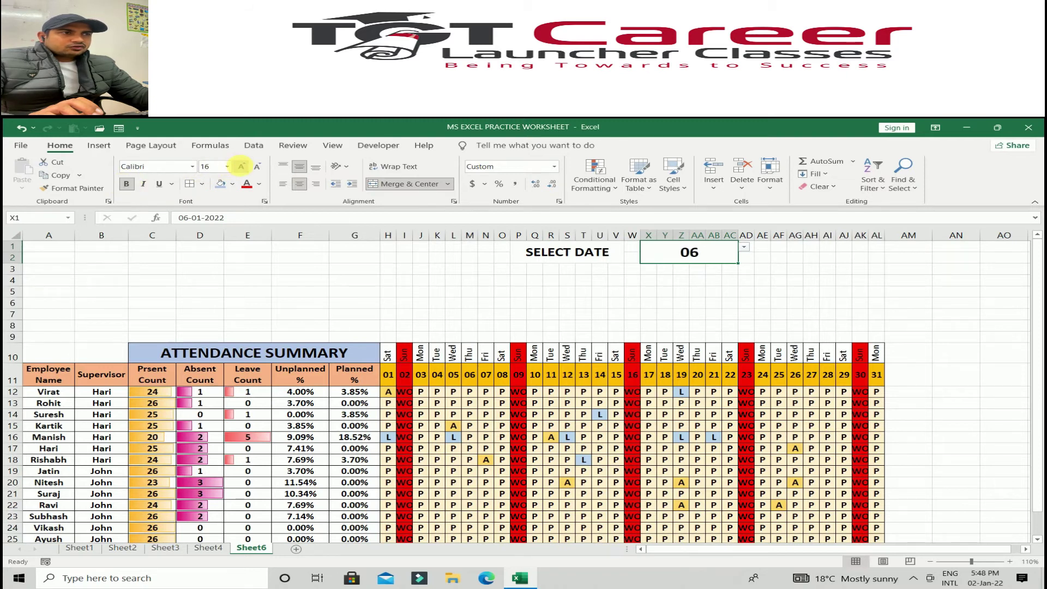
# Fill the SELECT DATE label P1 and the date cell X1 yellow
pyautogui.click(530, 251)
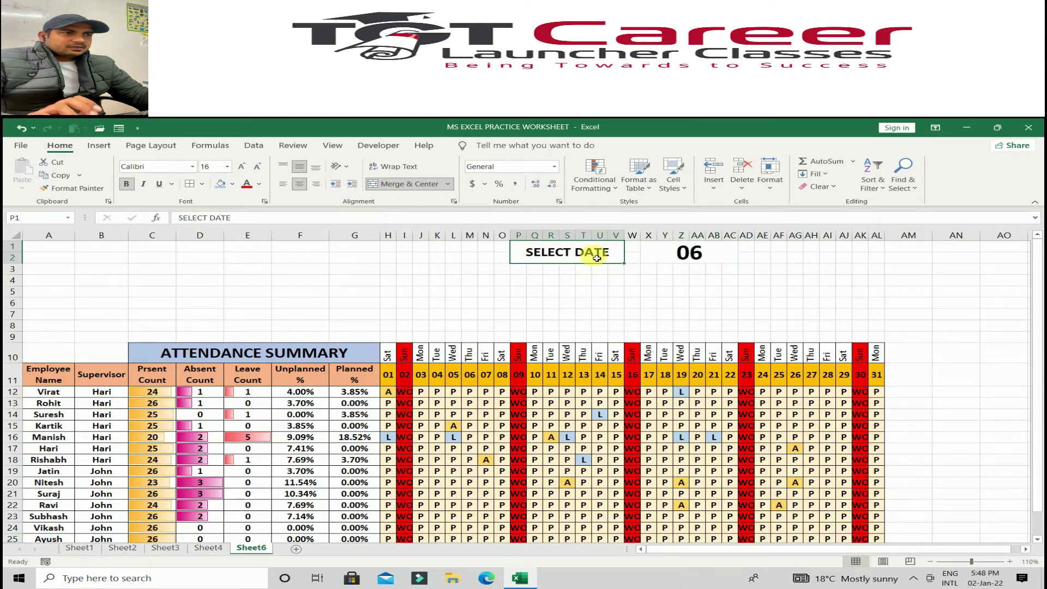
pyautogui.click(232, 185)
pyautogui.click(258, 284)
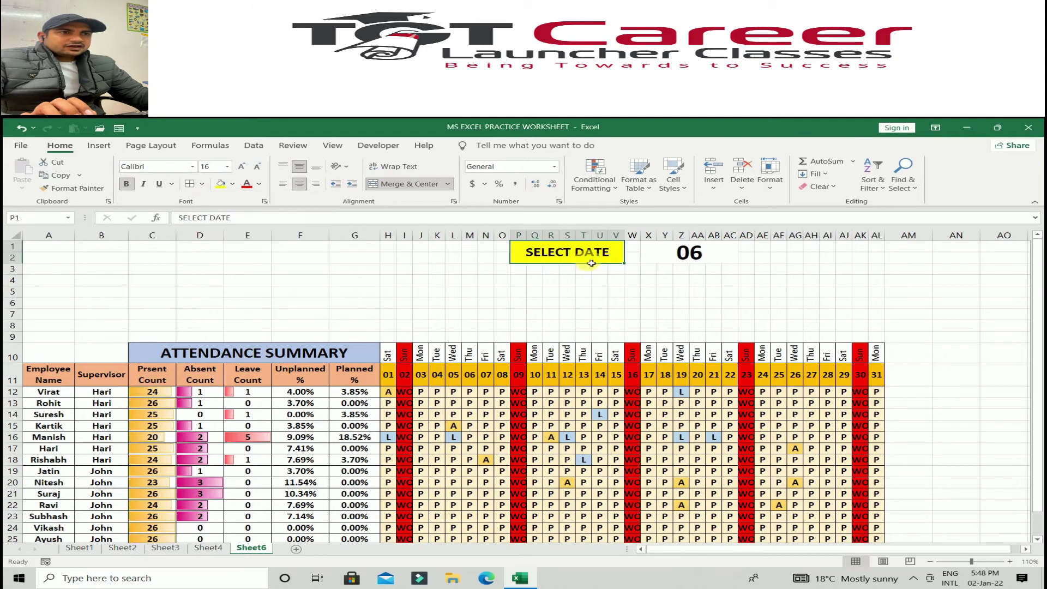
pyautogui.click(688, 253)
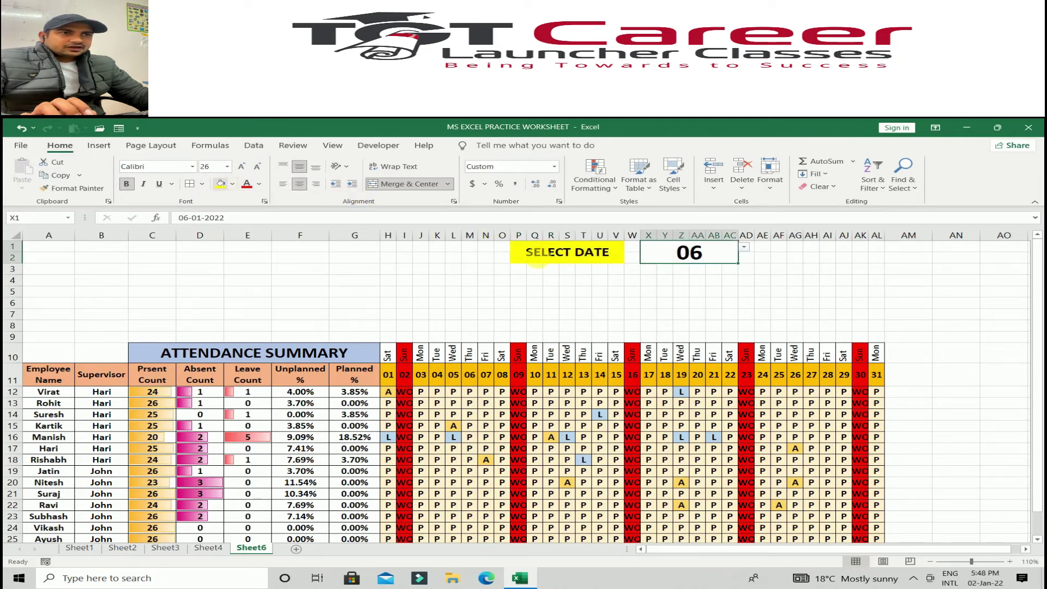
pyautogui.click(220, 183)
pyautogui.click(536, 257)
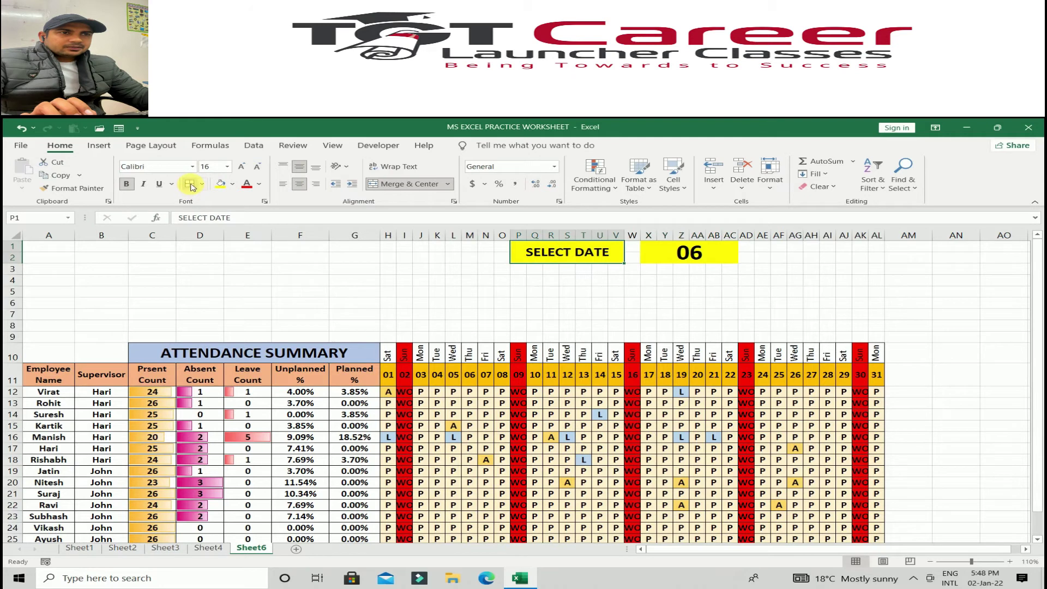
pyautogui.click(660, 259)
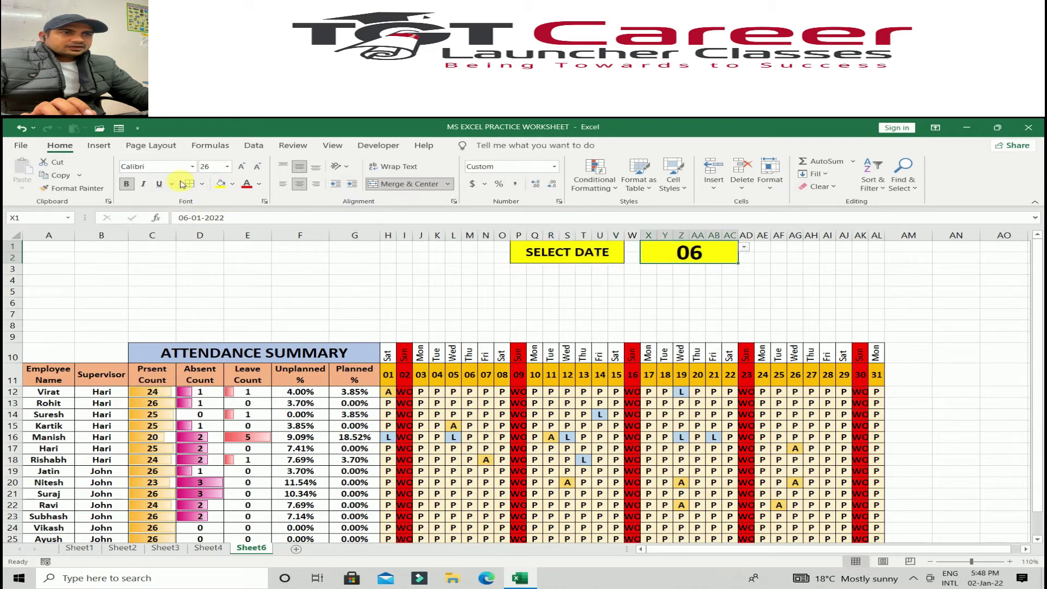
# Choose day 11 from X1's dropdown and check Sheet4's H5 present-count formula
pyautogui.click(745, 248)
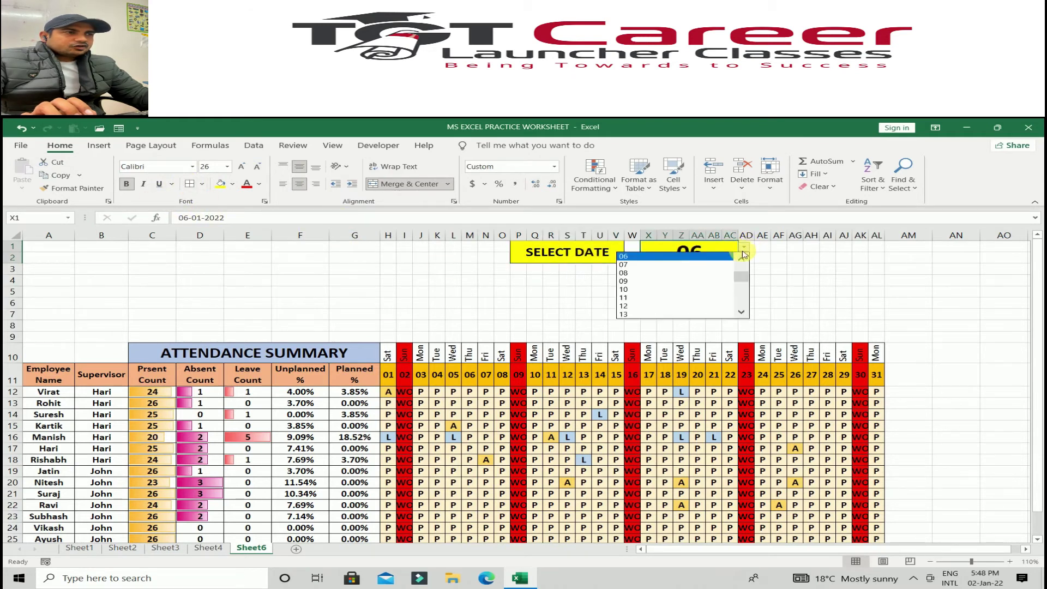
pyautogui.click(672, 298)
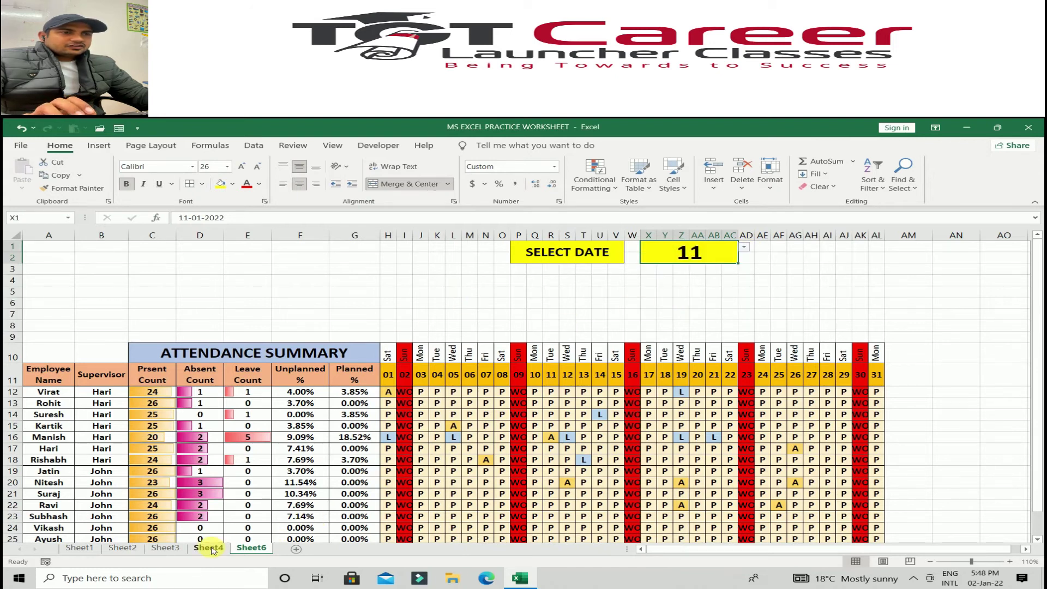
pyautogui.click(208, 548)
pyautogui.click(444, 304)
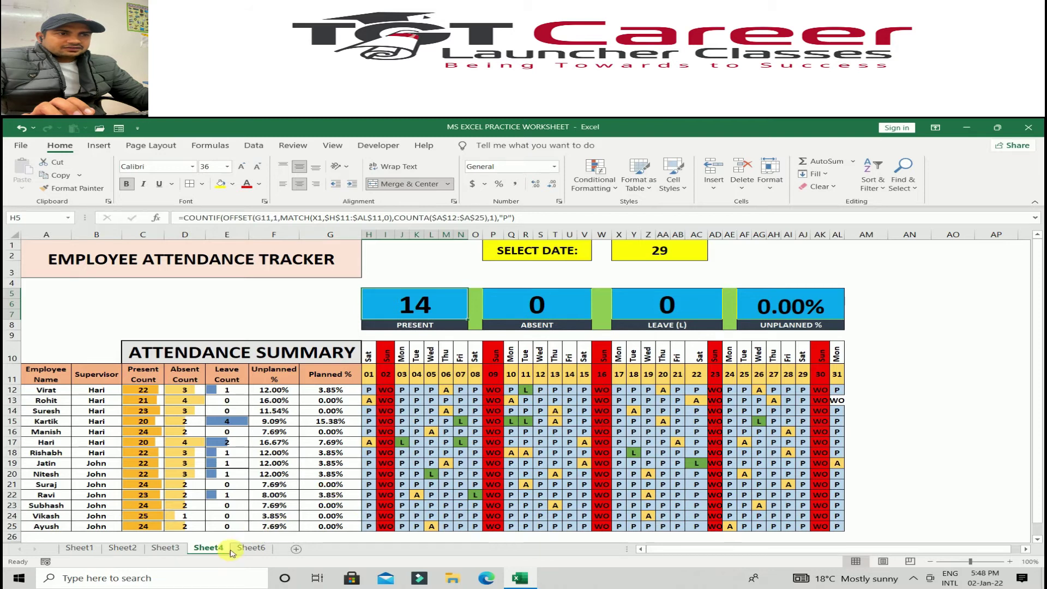
pyautogui.click(251, 548)
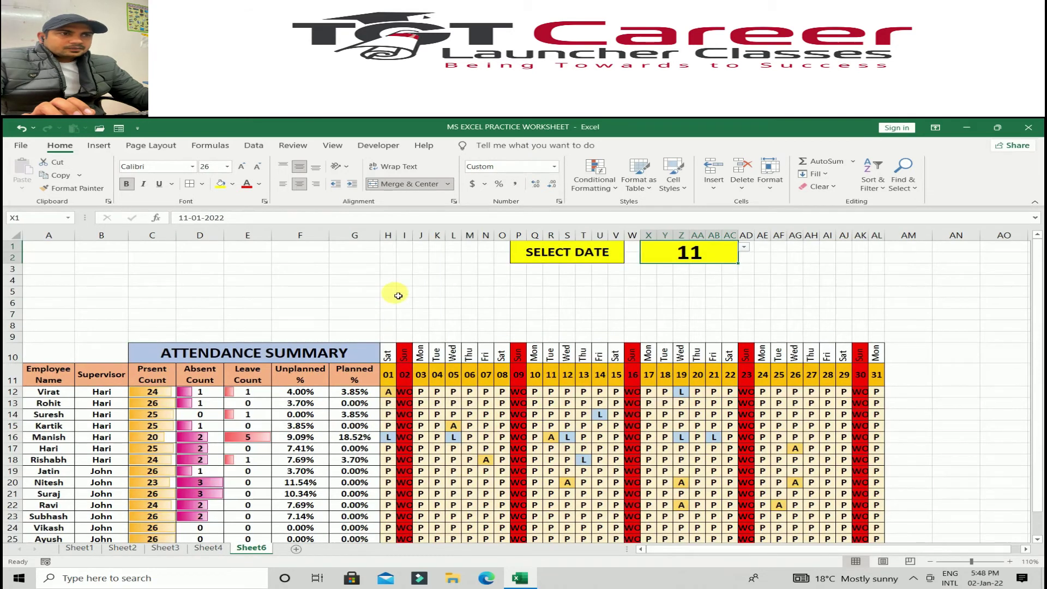
# Merge H5:N7 into one card and fill it blue
pyautogui.moveTo(390, 293); pyautogui.dragTo(486, 321)
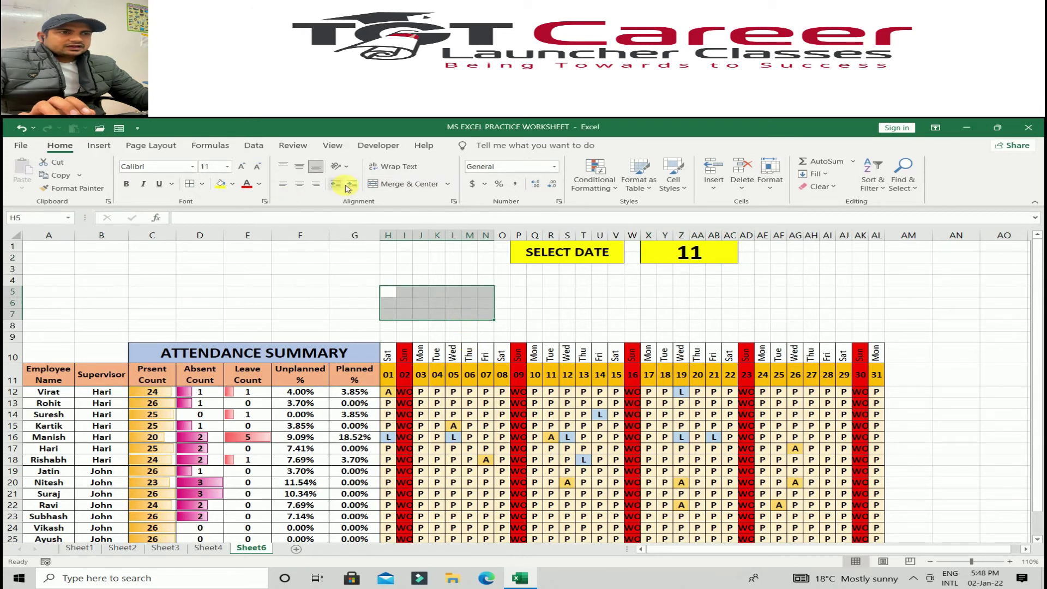
pyautogui.click(404, 184)
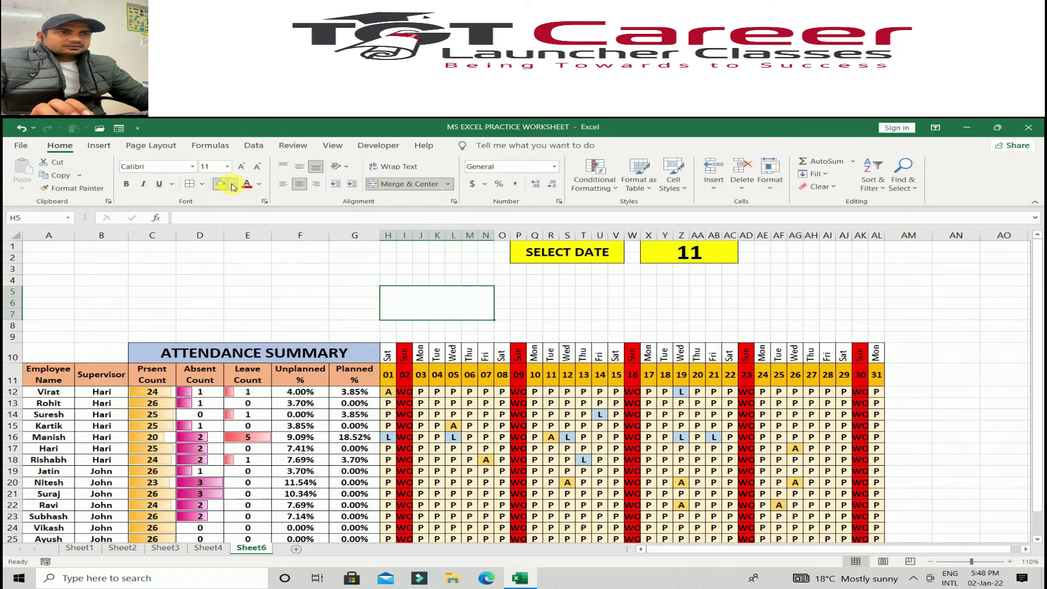
pyautogui.click(232, 184)
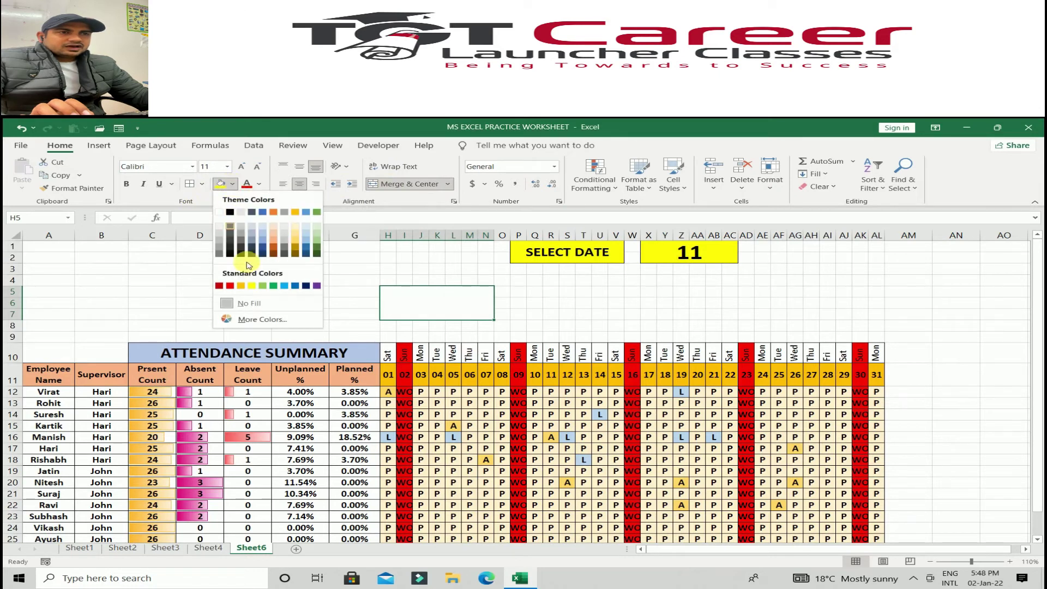
pyautogui.click(284, 286)
# Merge H8:N8, fill it light grey and label it PRESENT (P)
pyautogui.moveTo(387, 326); pyautogui.dragTo(485, 327)
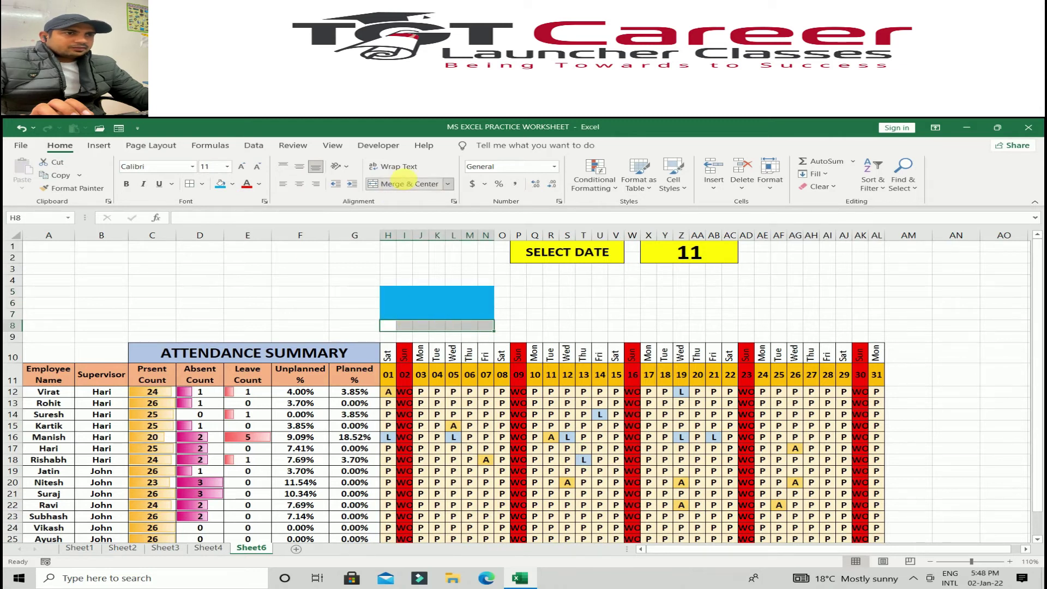
pyautogui.click(409, 183)
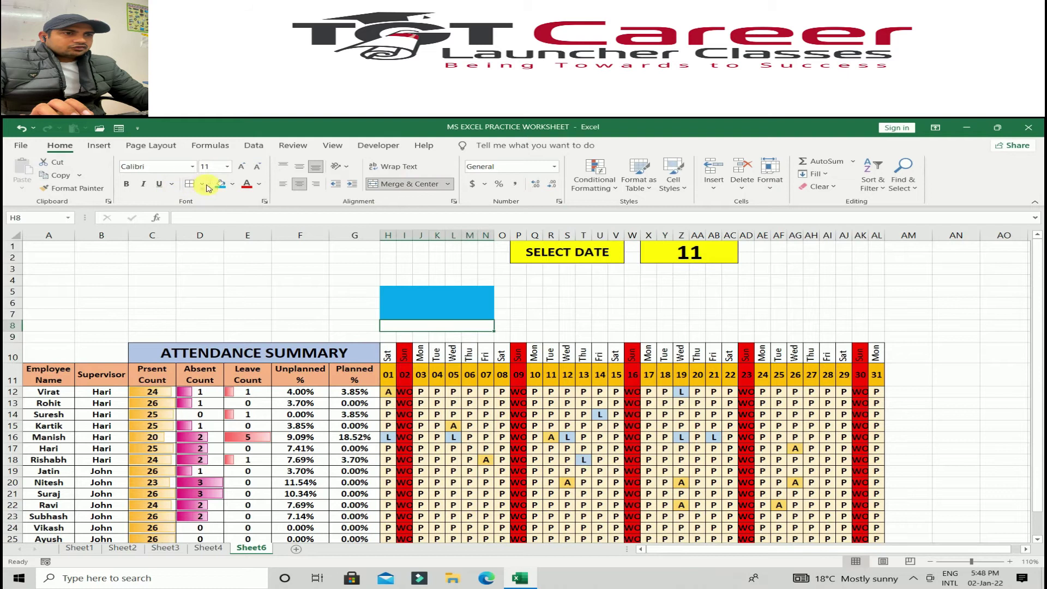
pyautogui.click(231, 185)
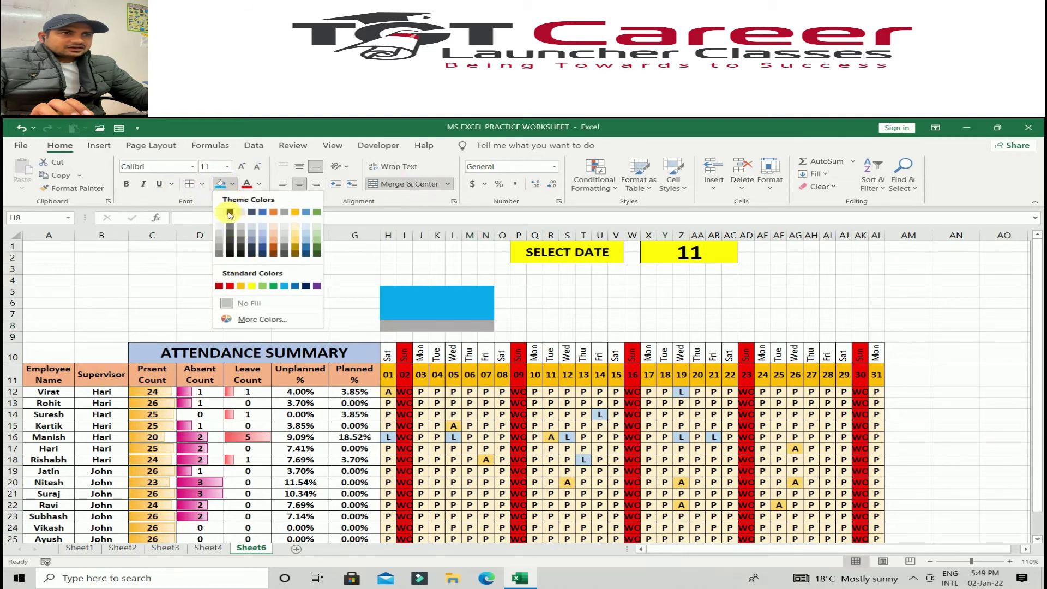
pyautogui.click(241, 212)
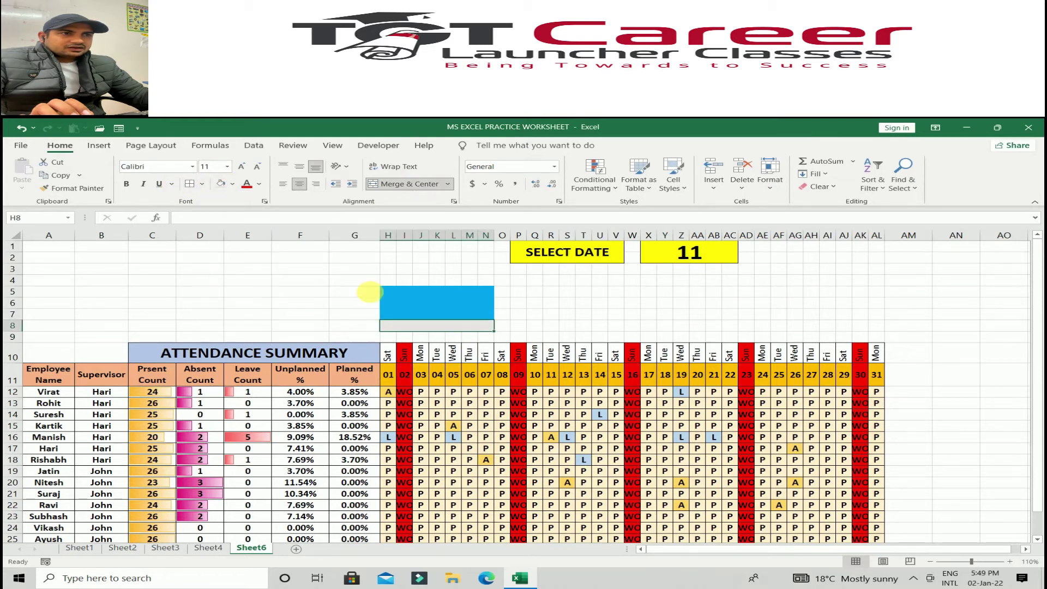
pyautogui.click(517, 312)
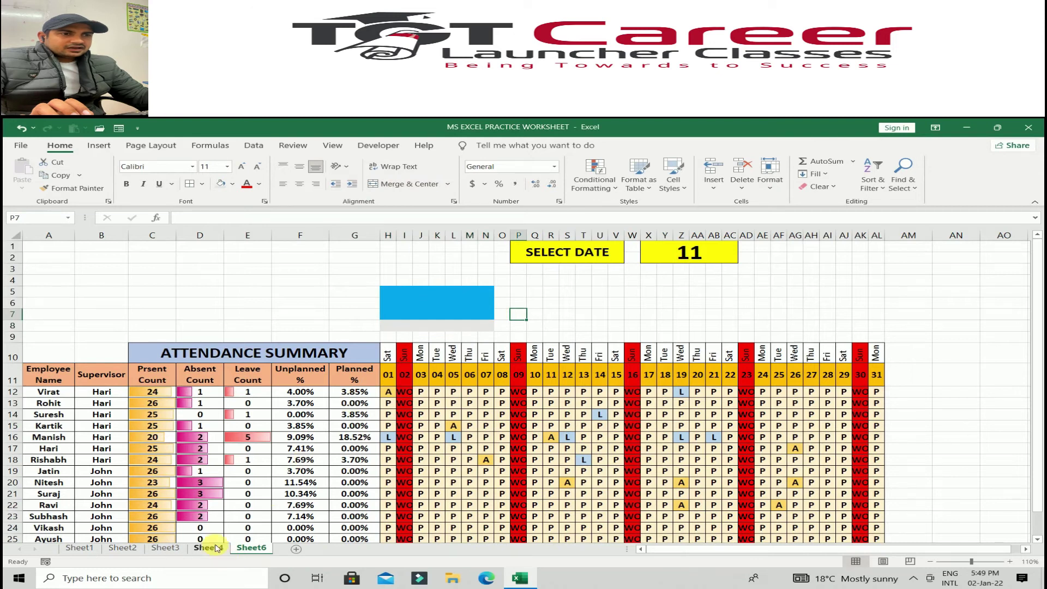
pyautogui.click(216, 548)
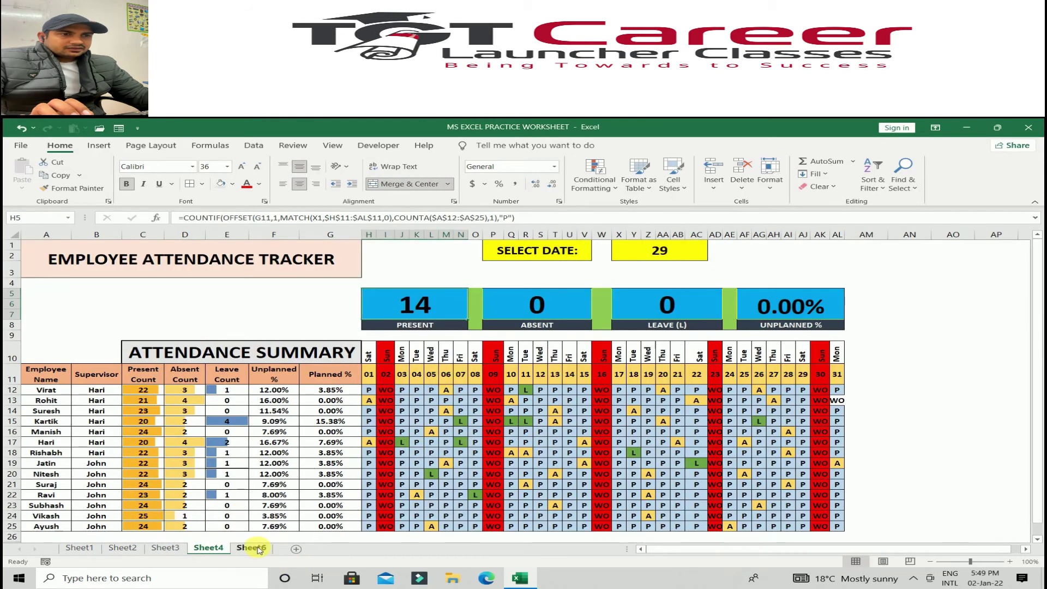
pyautogui.click(251, 547)
pyautogui.click(429, 330)
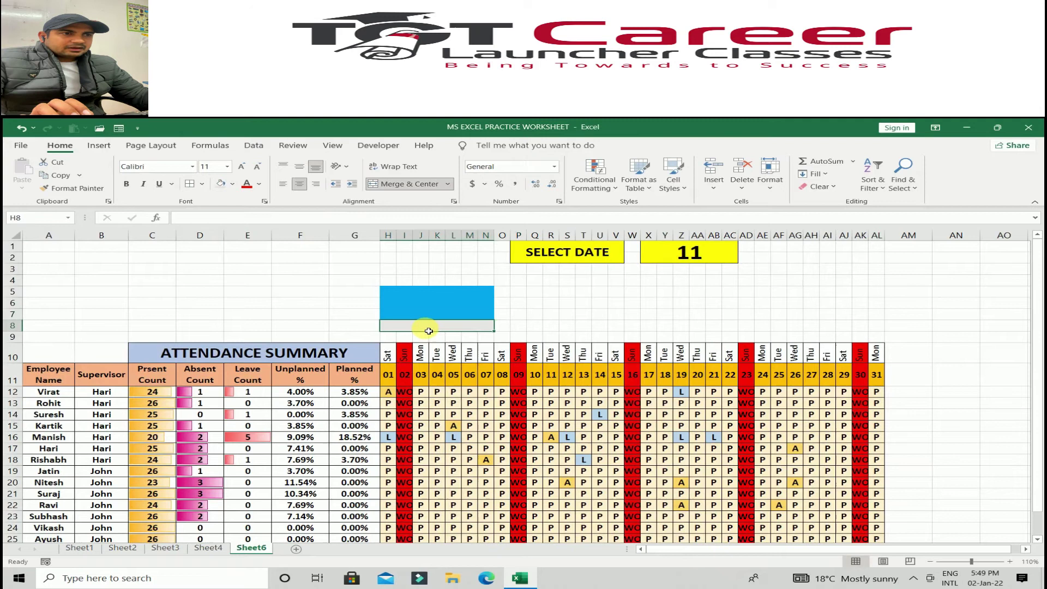
pyautogui.write('PRES')
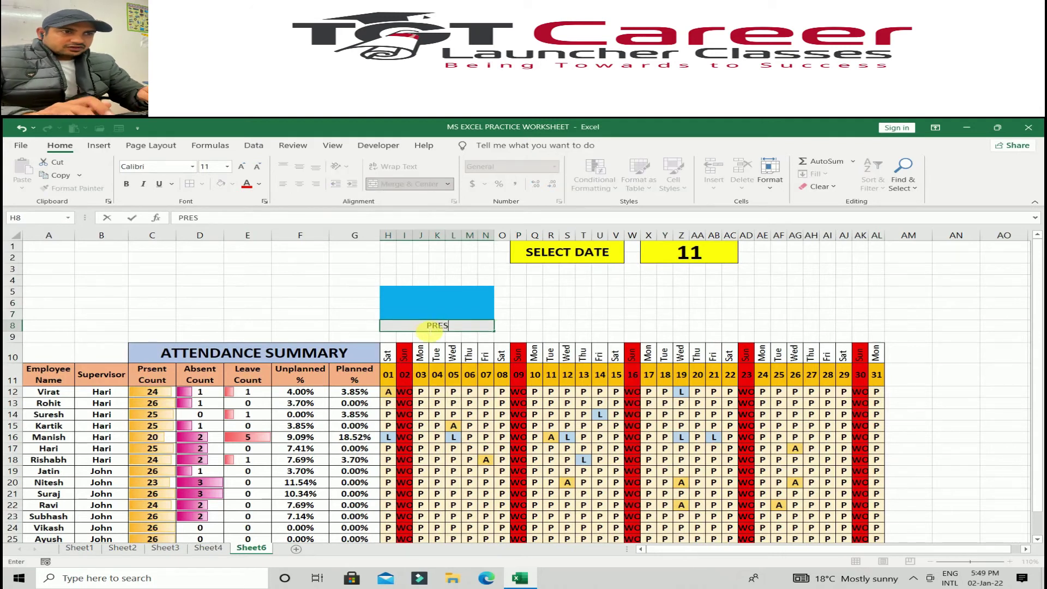
pyautogui.write('ENT (')
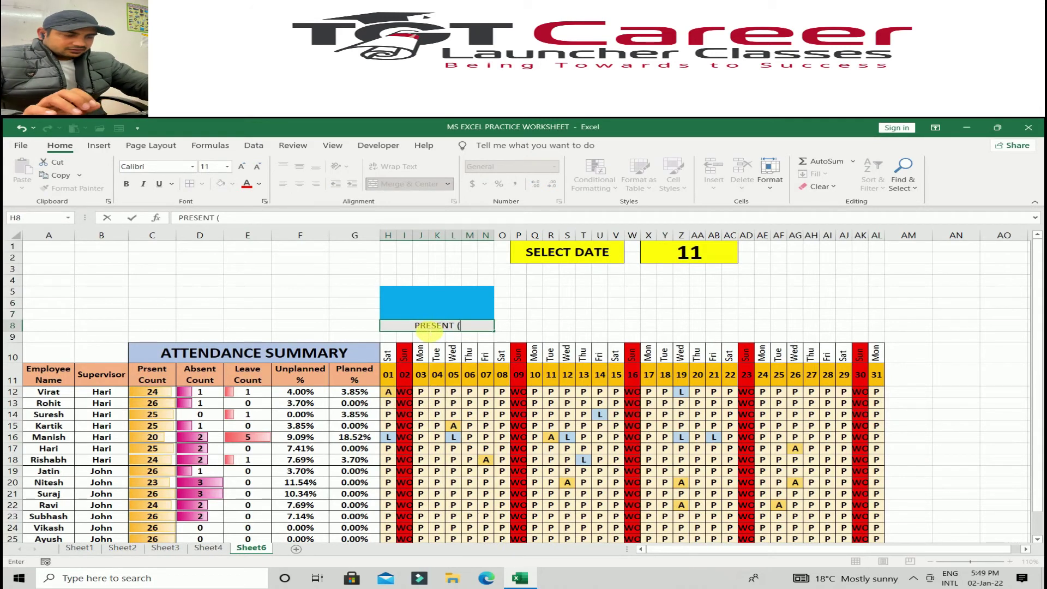
pyautogui.write('P)')
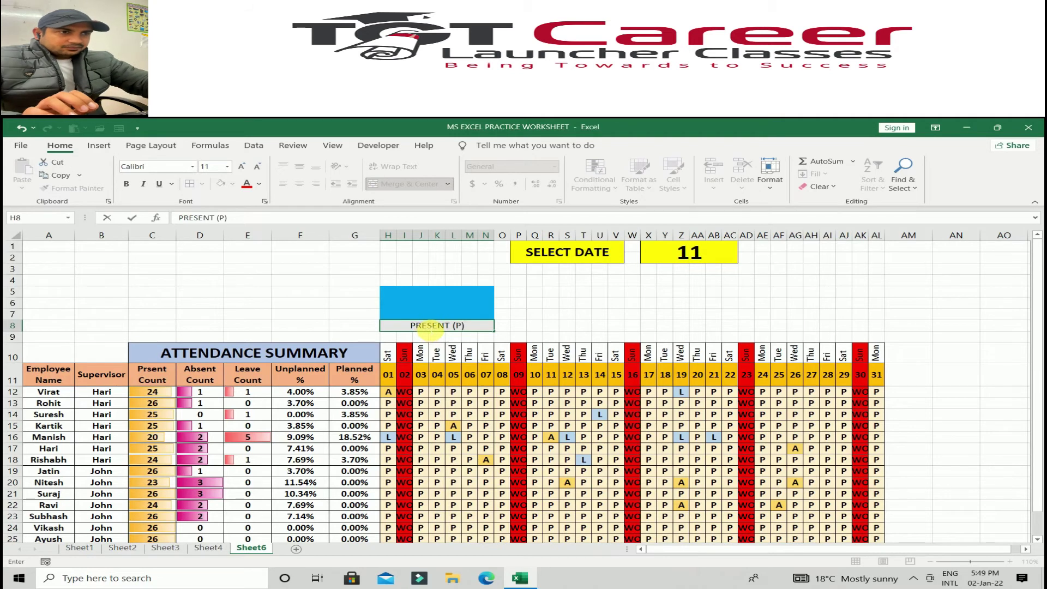
pyautogui.click(434, 300)
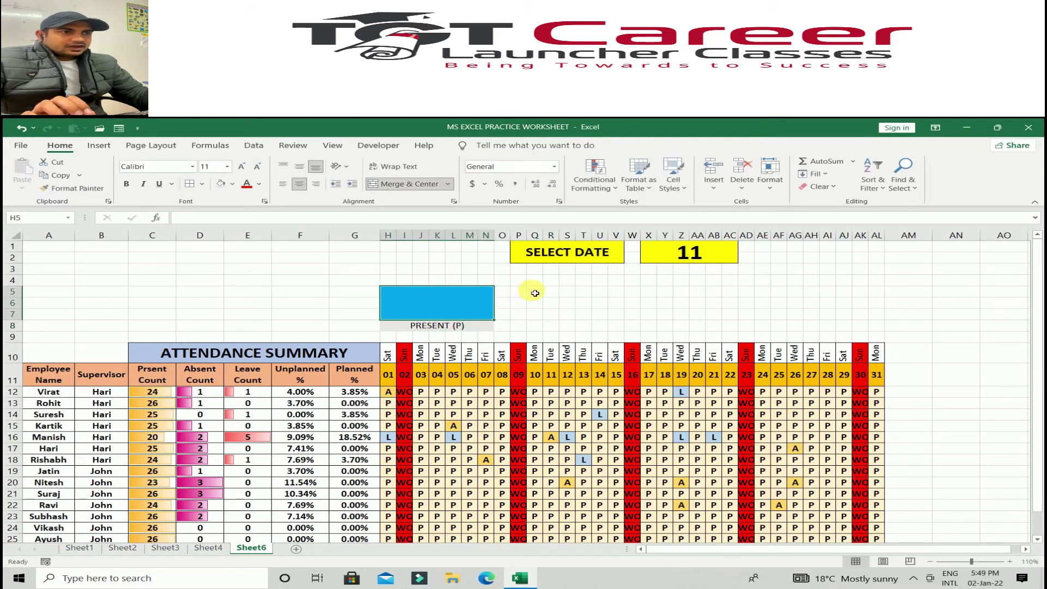
pyautogui.moveTo(520, 293); pyautogui.dragTo(626, 318)
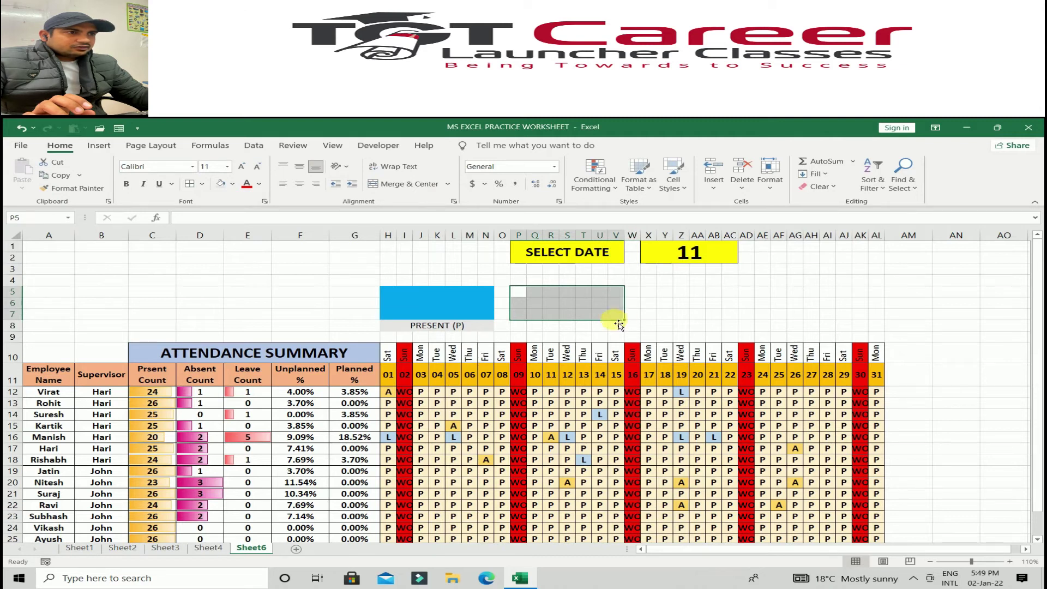
# Merge P5:V7 into a blue card with a light-grey P8:V8 label reading ABSENT (A)
pyautogui.click(406, 184)
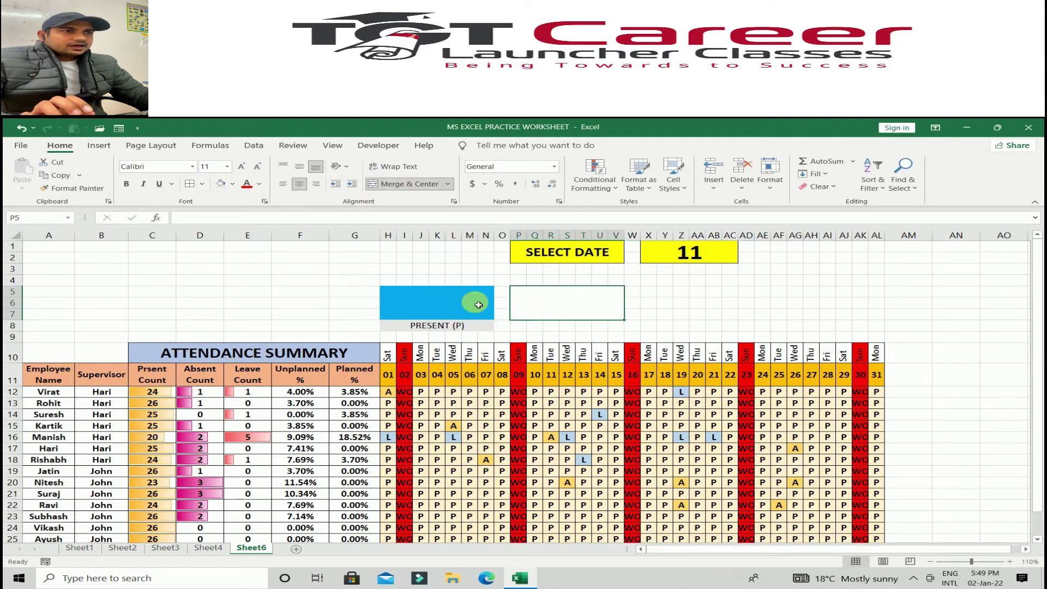
pyautogui.click(234, 184)
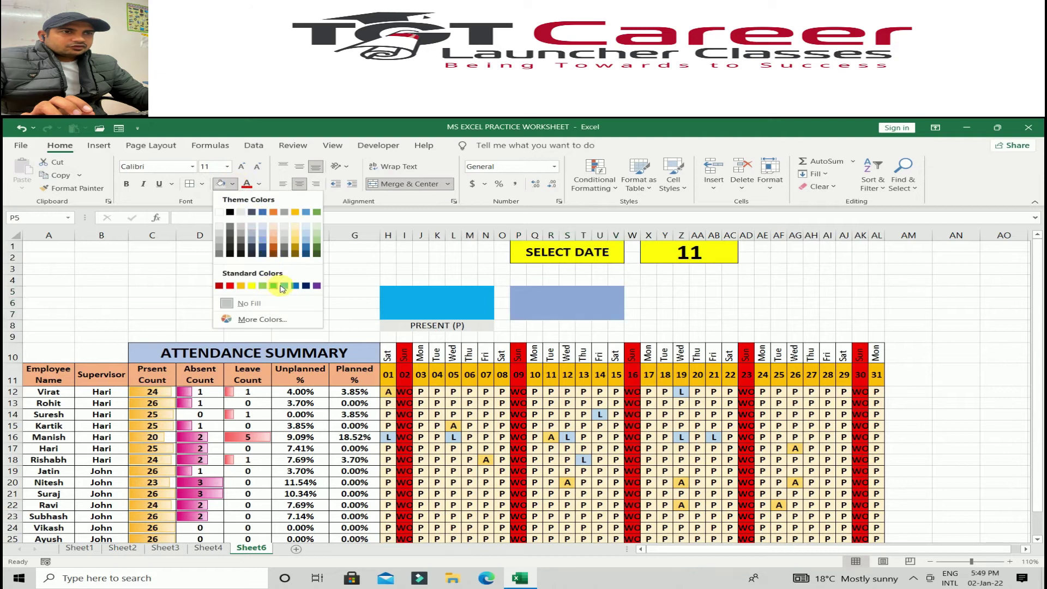
pyautogui.click(287, 286)
pyautogui.moveTo(525, 330); pyautogui.dragTo(622, 325)
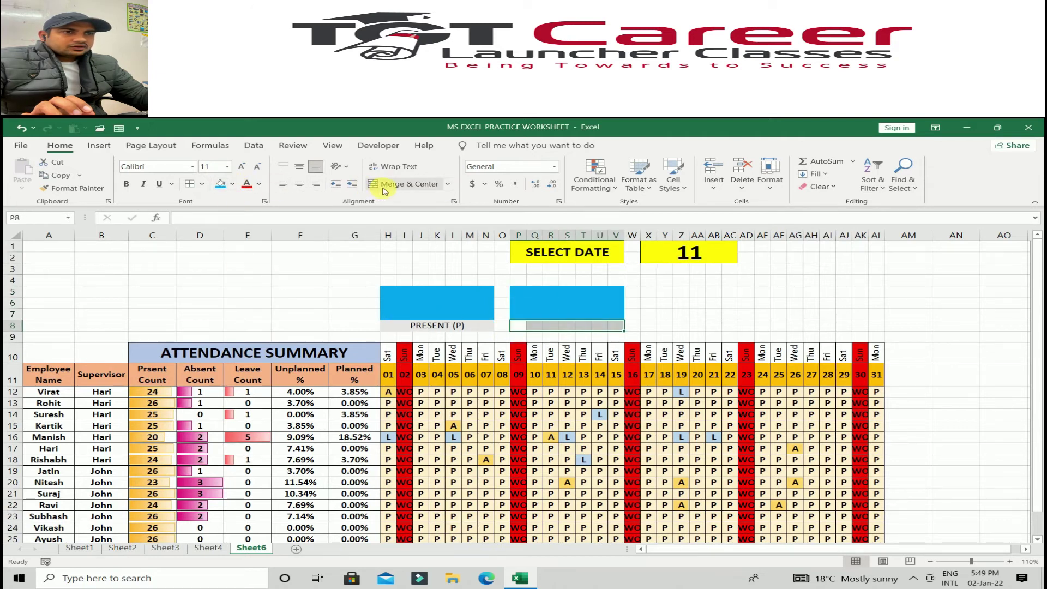
pyautogui.click(406, 184)
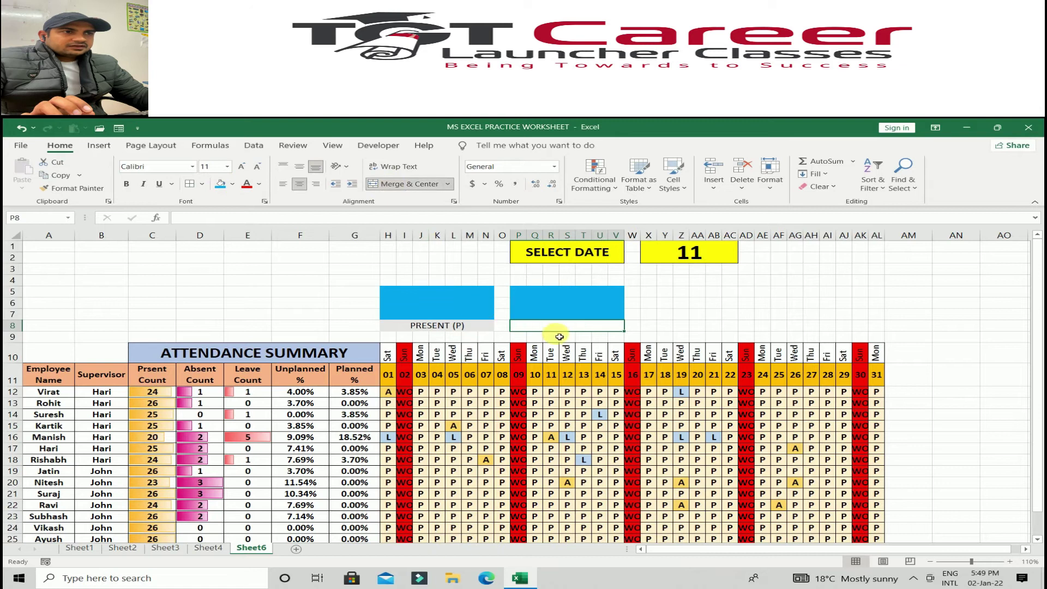
pyautogui.click(233, 185)
pyautogui.click(242, 214)
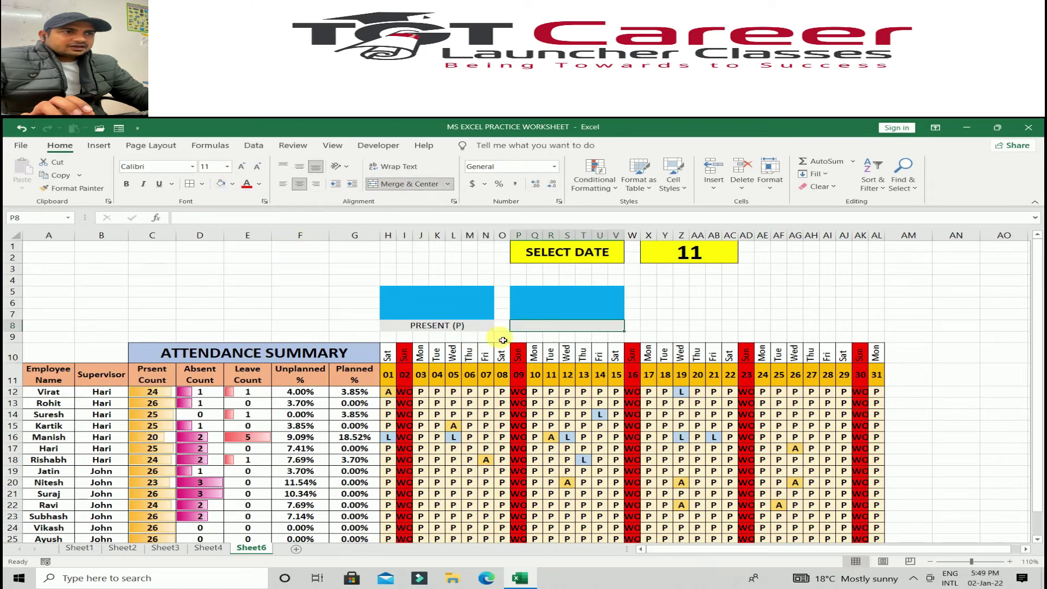
pyautogui.write('ABSENT (A)')
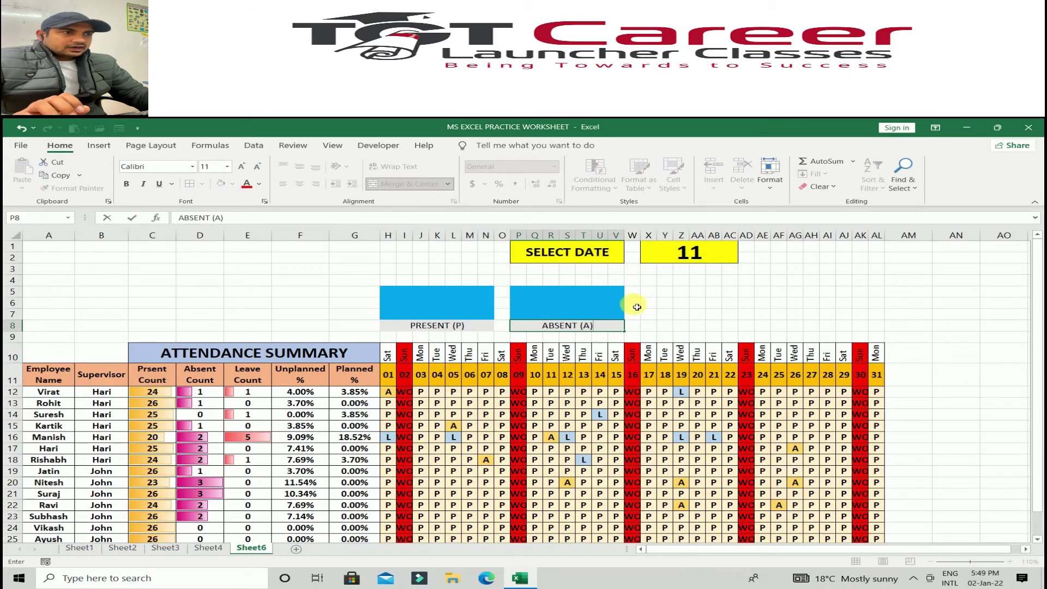
# Merge X5:AD7 into the third card box and X8:AD8 into its label row
pyautogui.moveTo(651, 295); pyautogui.dragTo(744, 316)
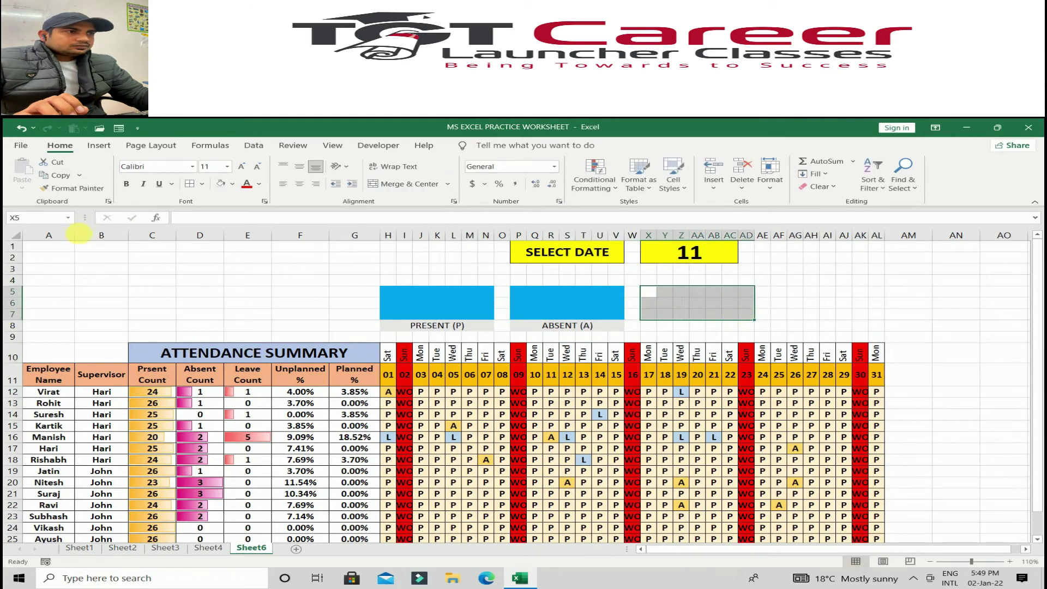
pyautogui.click(427, 187)
pyautogui.moveTo(649, 325); pyautogui.dragTo(747, 326)
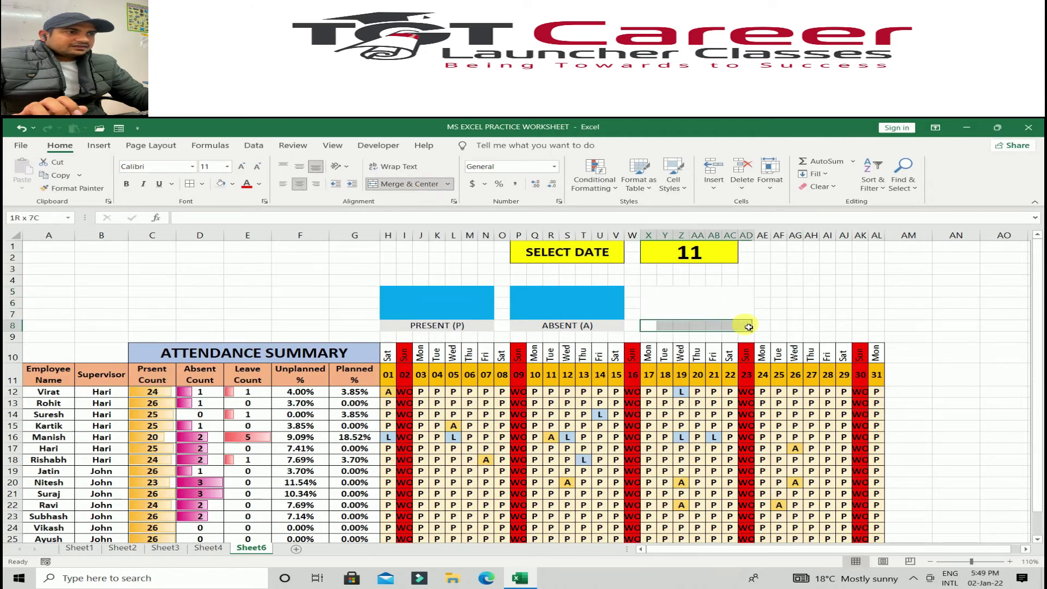
pyautogui.click(403, 185)
# Fill the third card light blue and its label grey, and label it LEAVE (L)
pyautogui.click(688, 297)
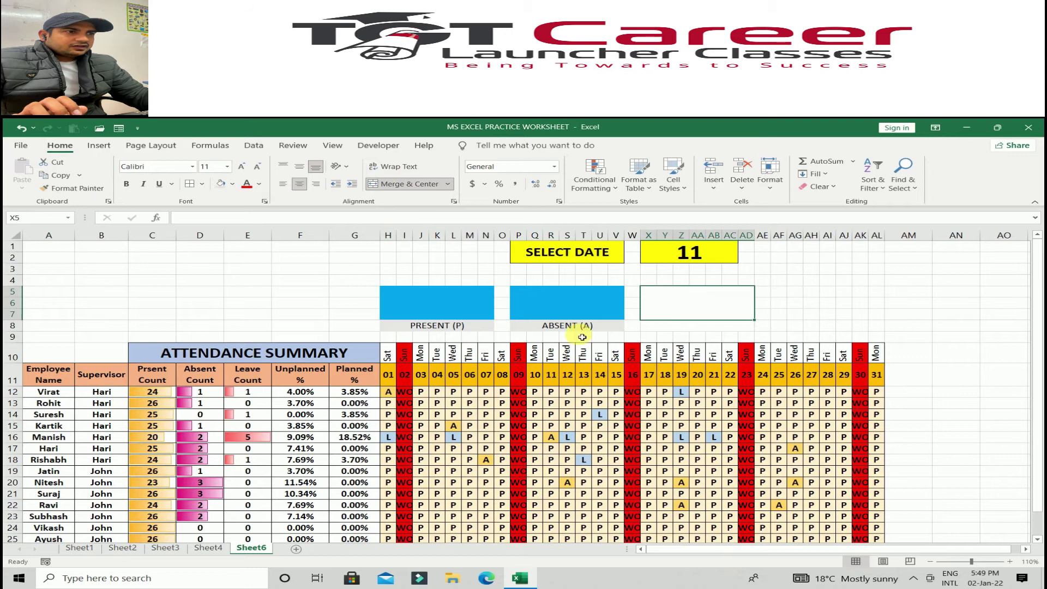
pyautogui.click(234, 185)
pyautogui.click(283, 285)
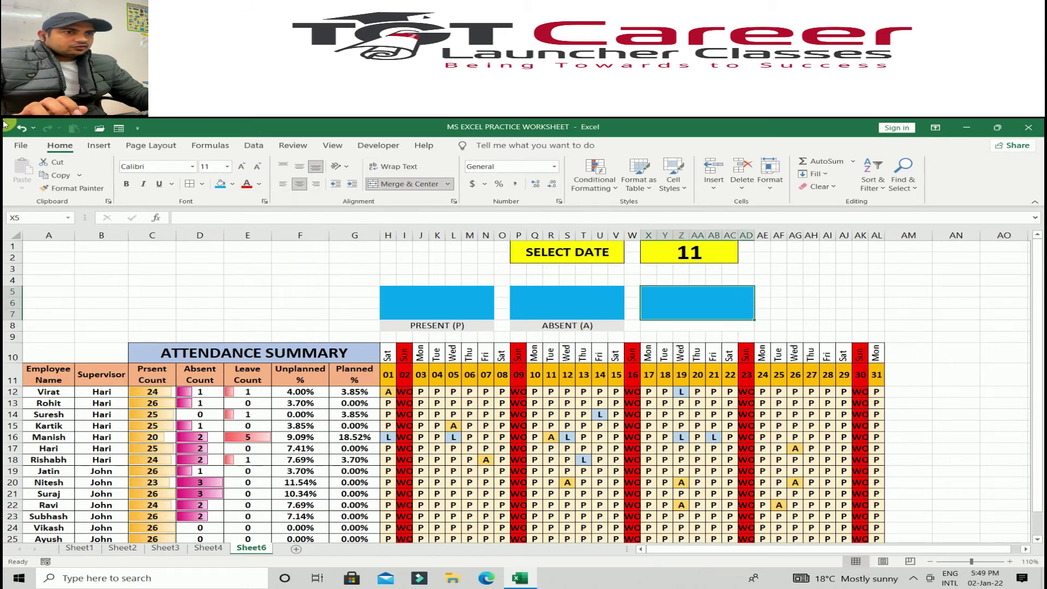
pyautogui.click(654, 326)
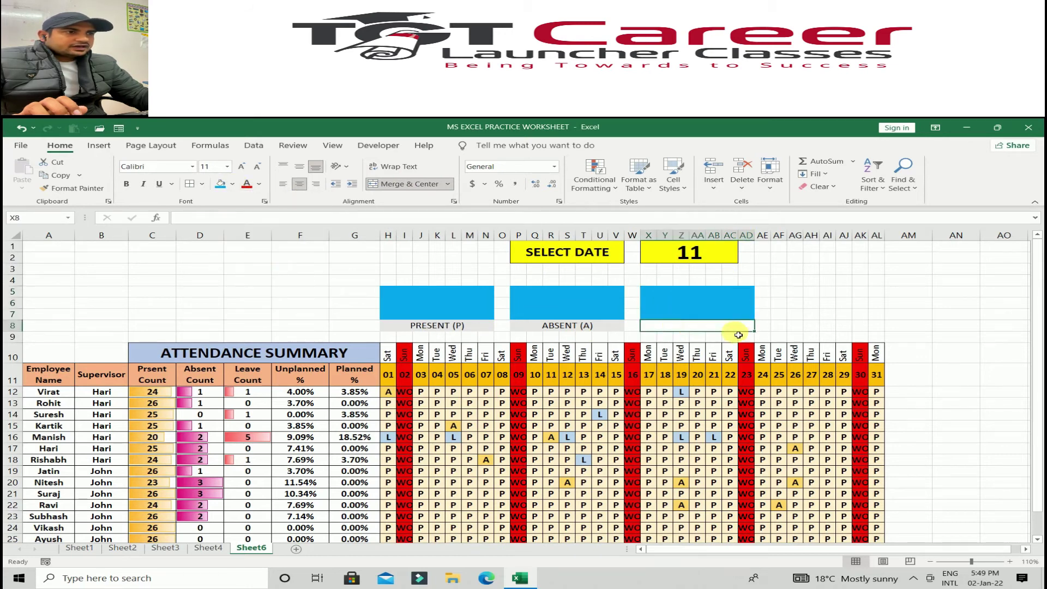
pyautogui.click(233, 185)
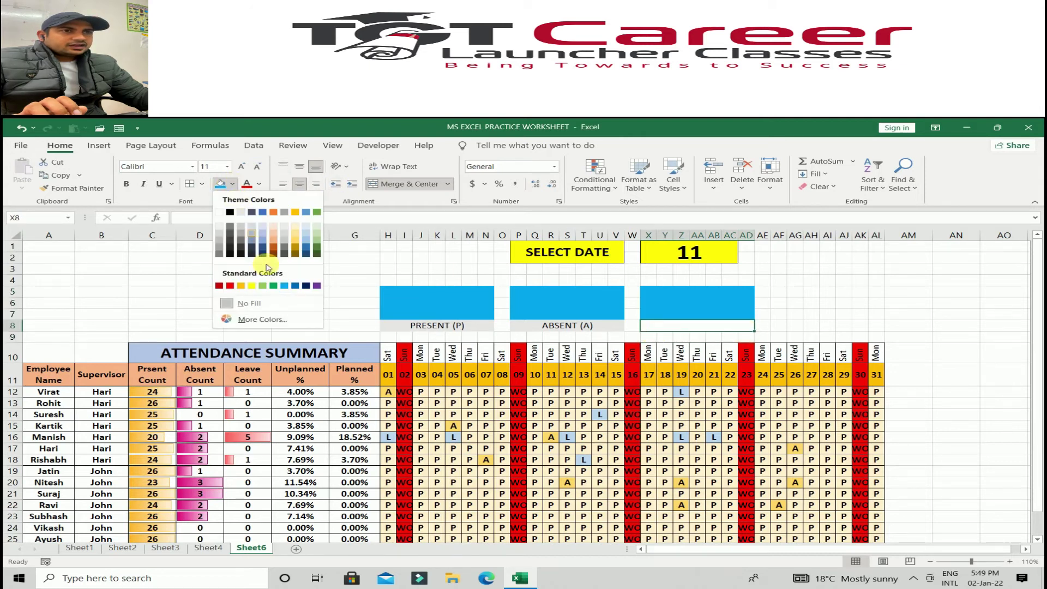
pyautogui.click(254, 229)
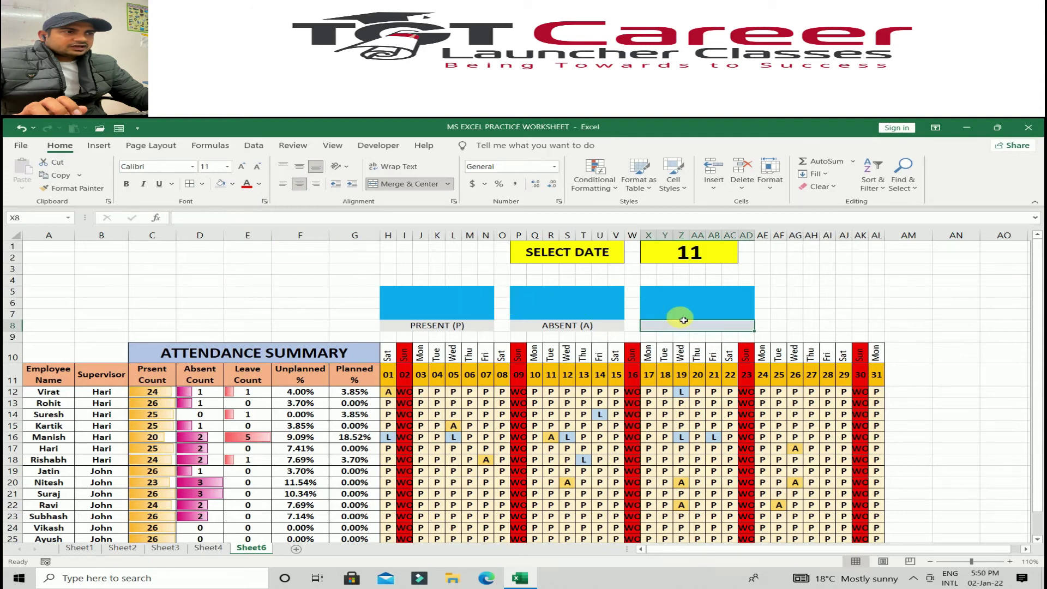
pyautogui.write('LEAVE')
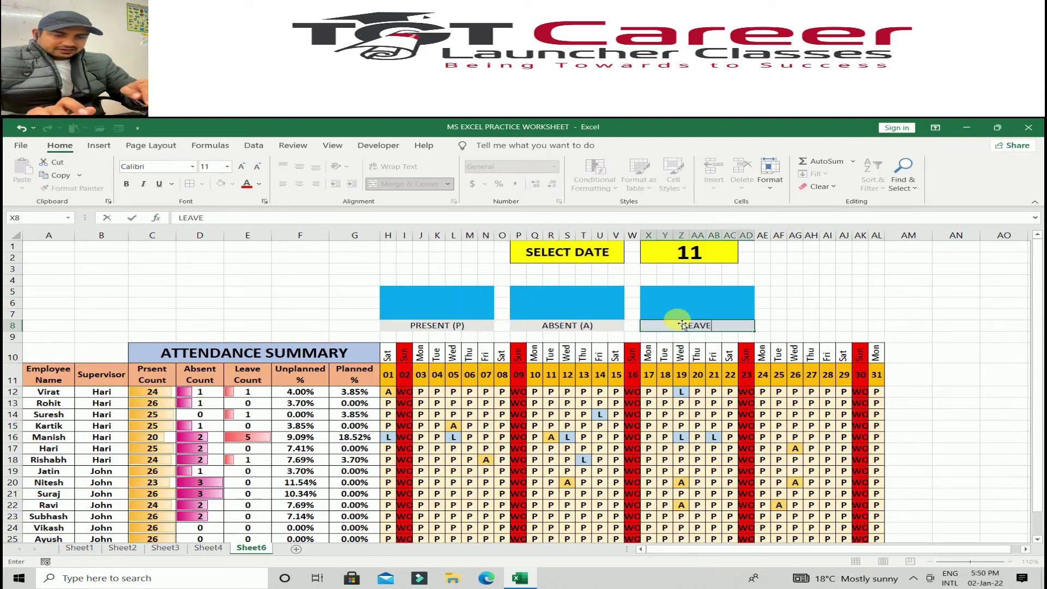
pyautogui.write(' (L)')
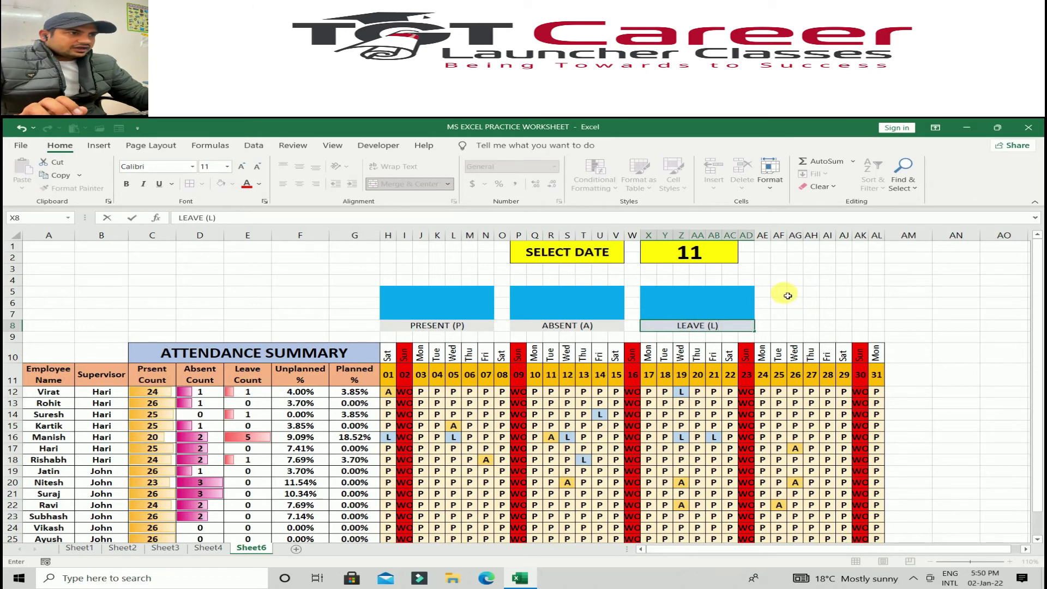
# Merge the fourth card's cells into one box and fill it light blue
pyautogui.moveTo(787, 295); pyautogui.dragTo(879, 322)
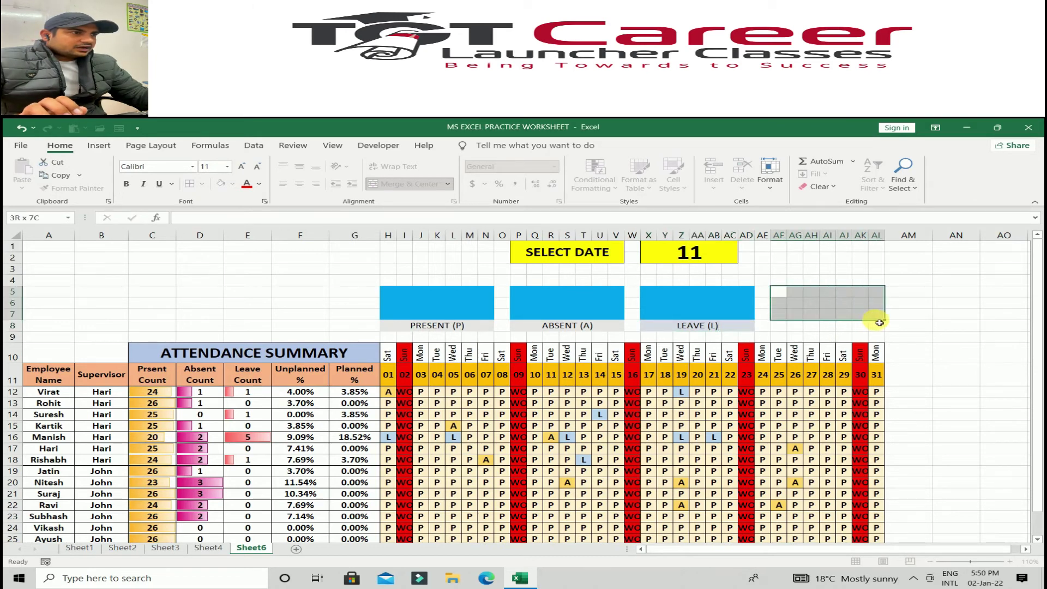
pyautogui.click(403, 184)
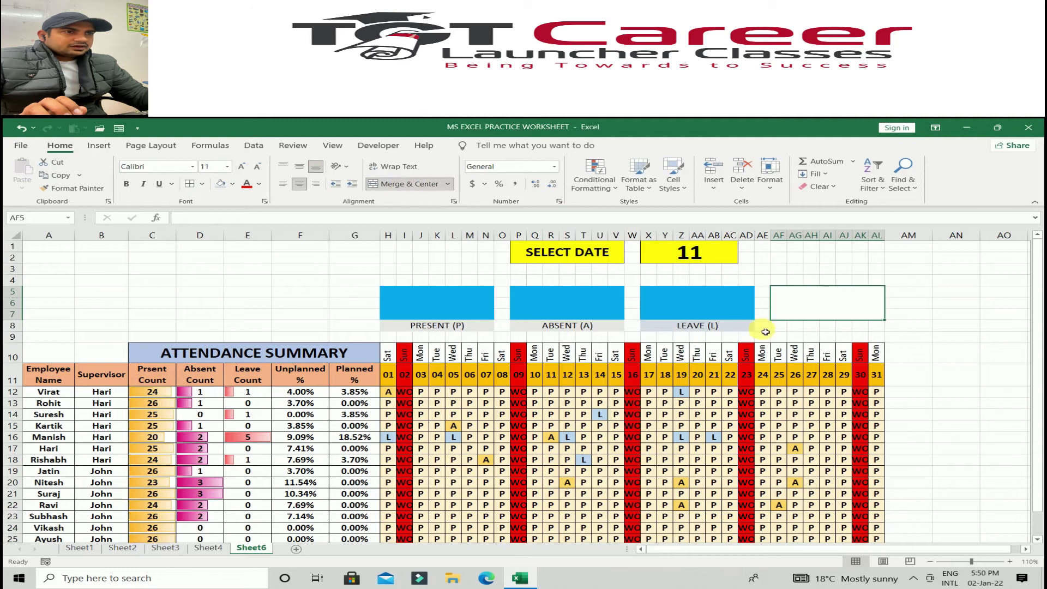
pyautogui.click(234, 184)
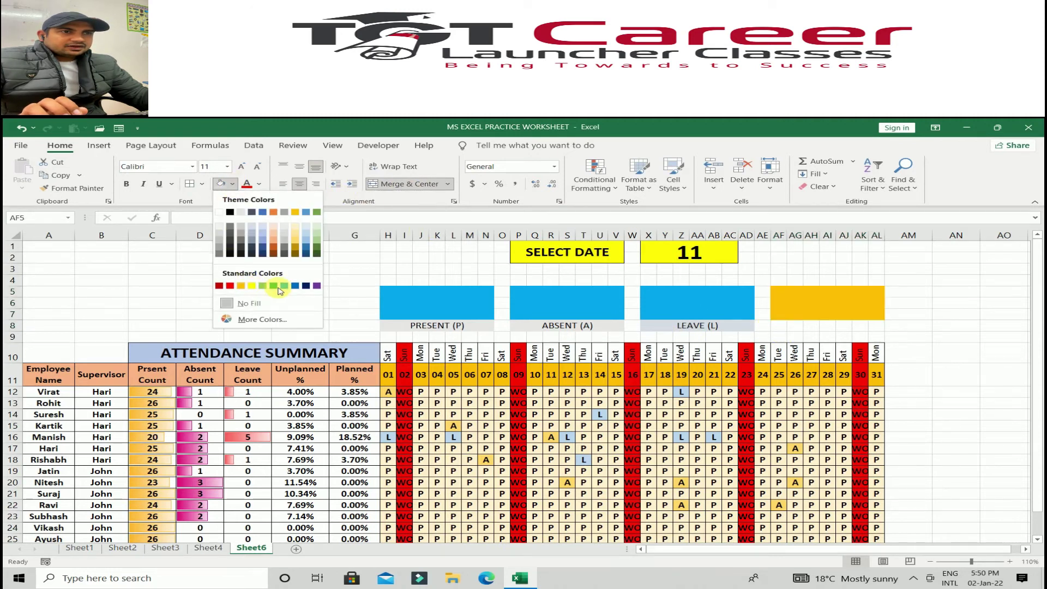
pyautogui.click(277, 275)
# Merge the label row under the fourth card, give it a light fill, and type UNPLANNED %
pyautogui.moveTo(777, 326); pyautogui.dragTo(878, 326)
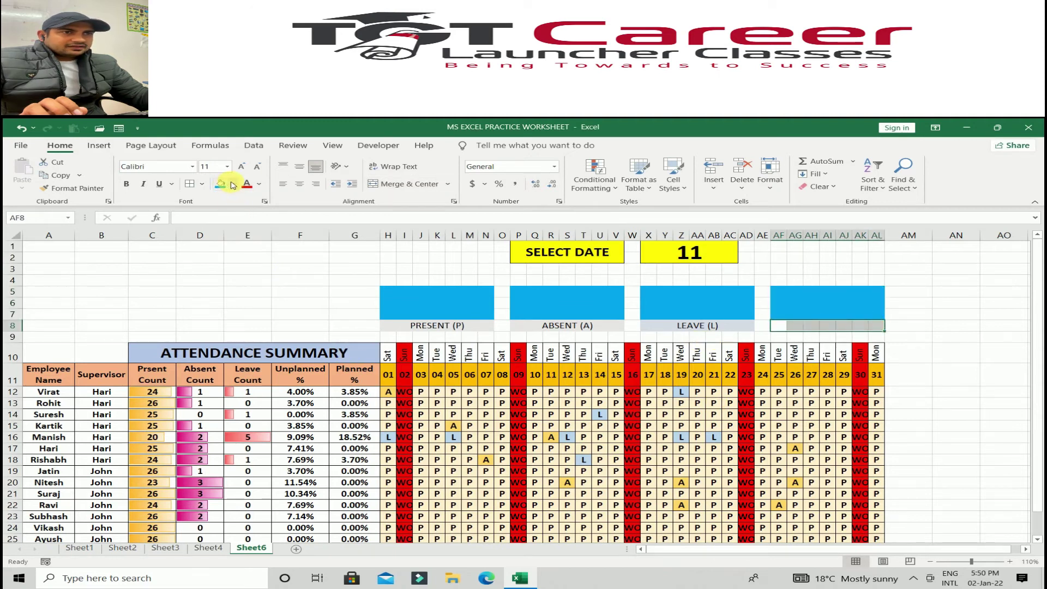
pyautogui.click(414, 185)
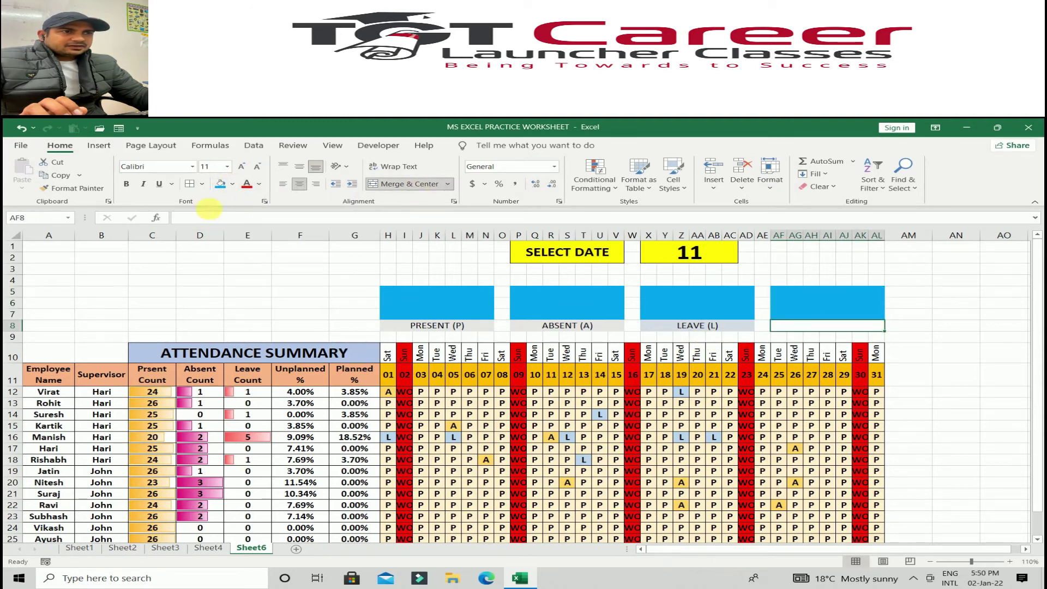
pyautogui.click(232, 184)
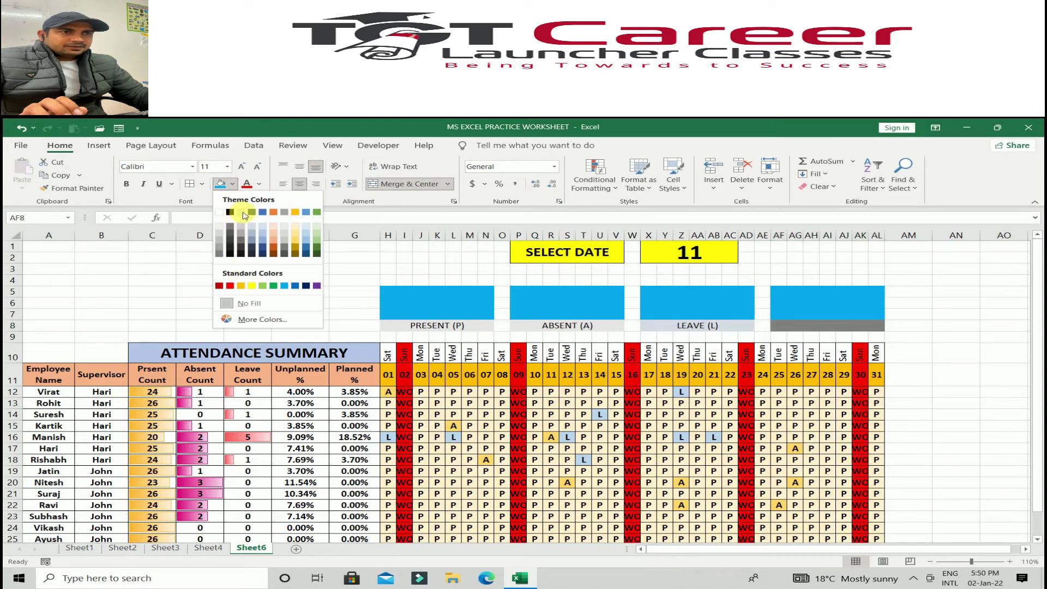
pyautogui.click(218, 211)
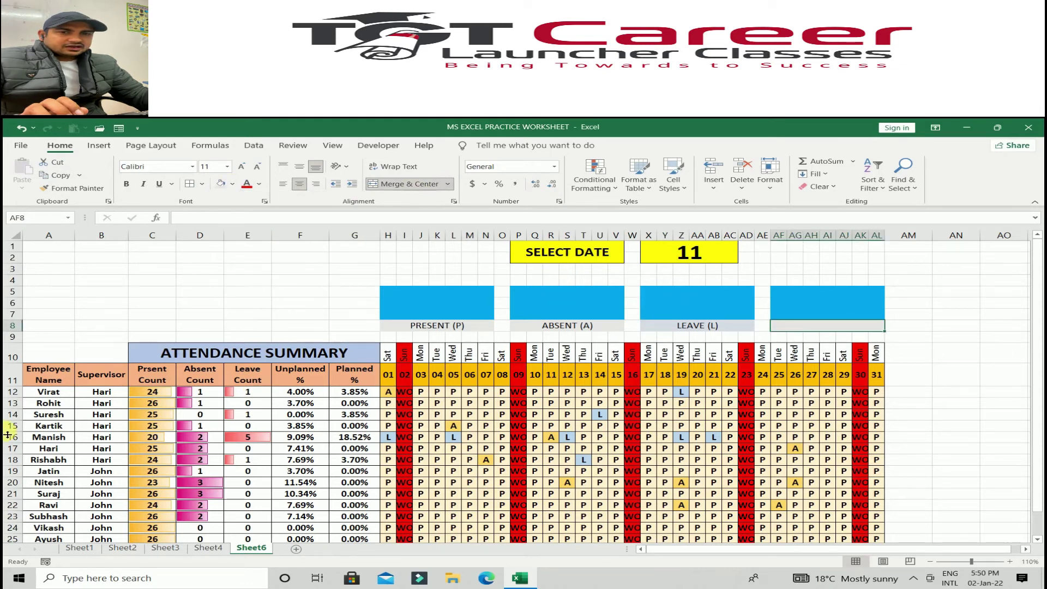
pyautogui.write('UNPLAN')
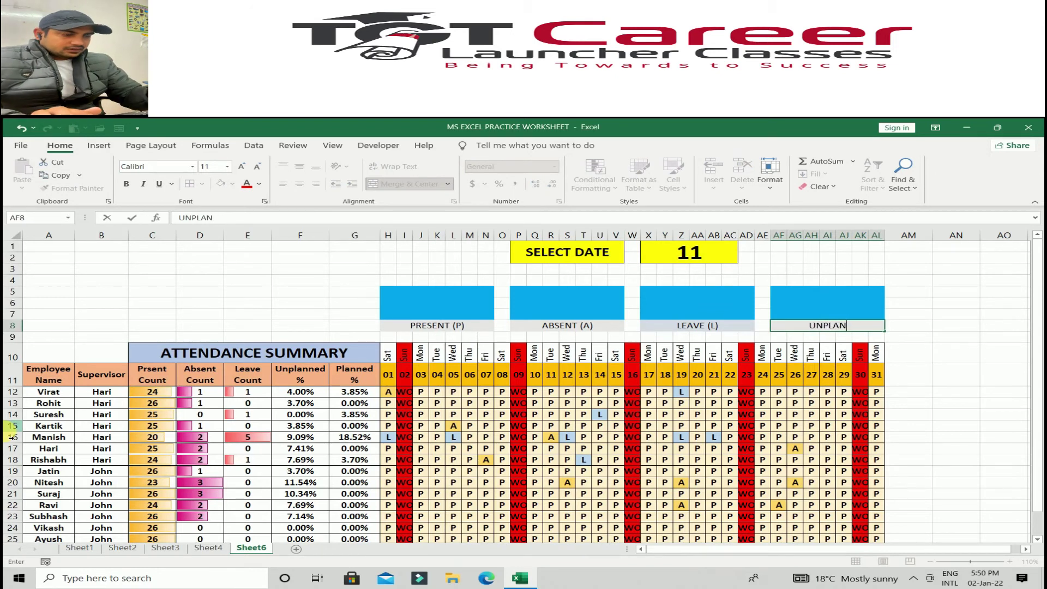
pyautogui.write('NENED %')
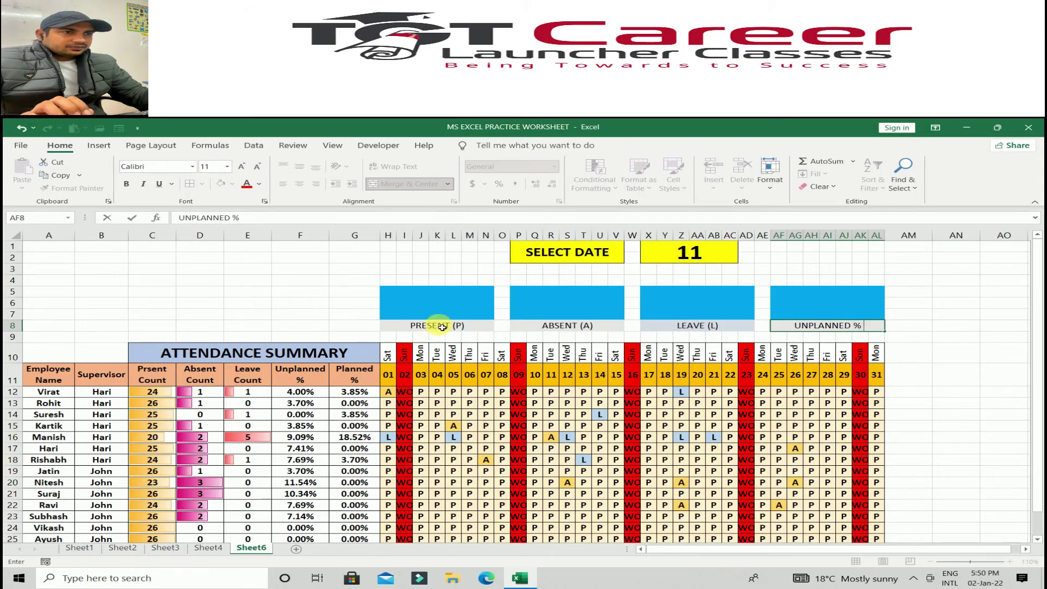
pyautogui.click(476, 322)
# Make all four card labels in H8:AL8 bold
pyautogui.moveTo(476, 320); pyautogui.dragTo(861, 325)
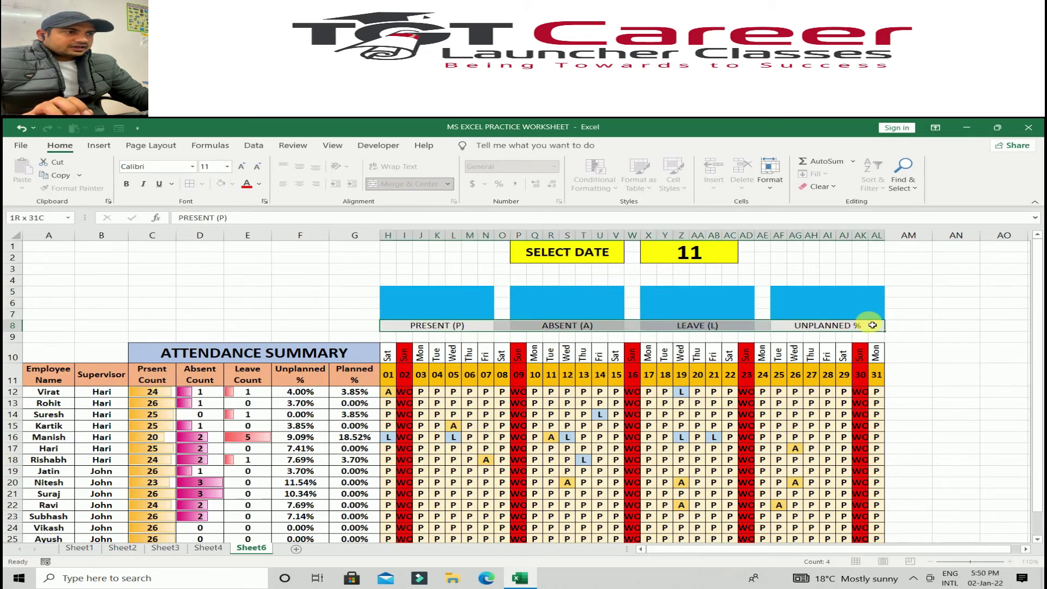
pyautogui.click(126, 184)
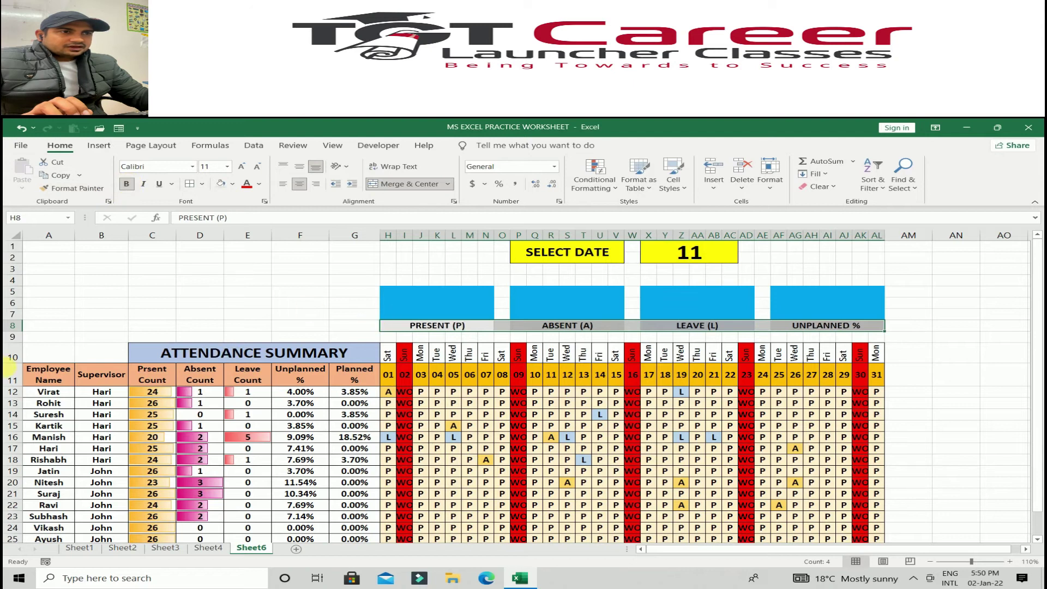
pyautogui.click(475, 325)
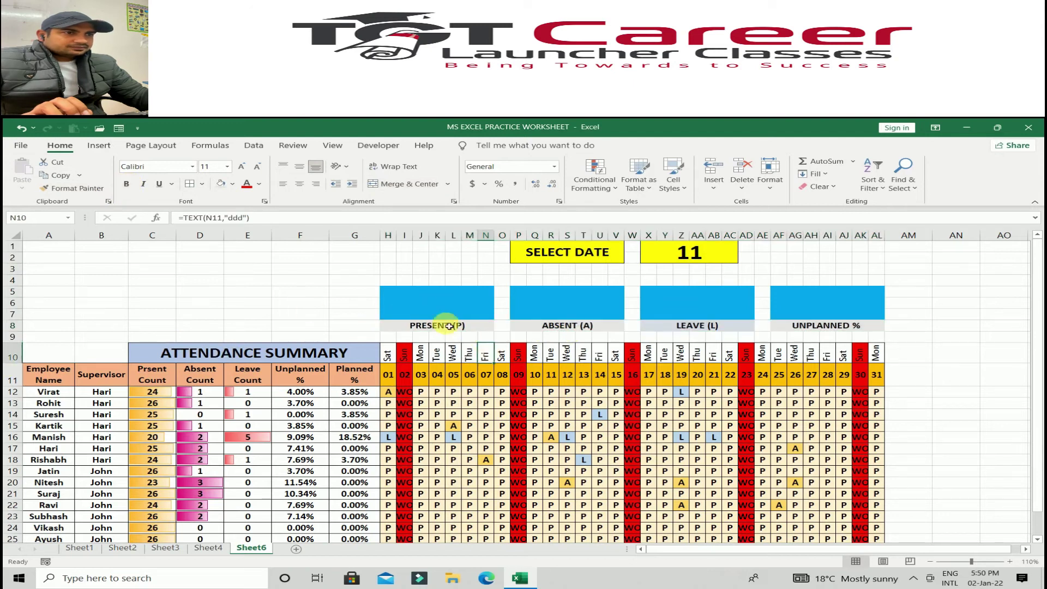
# On Sheet4, pick date 27 in X1, inspect the PRESENT card's formula, then return to Sheet6
pyautogui.click(418, 305)
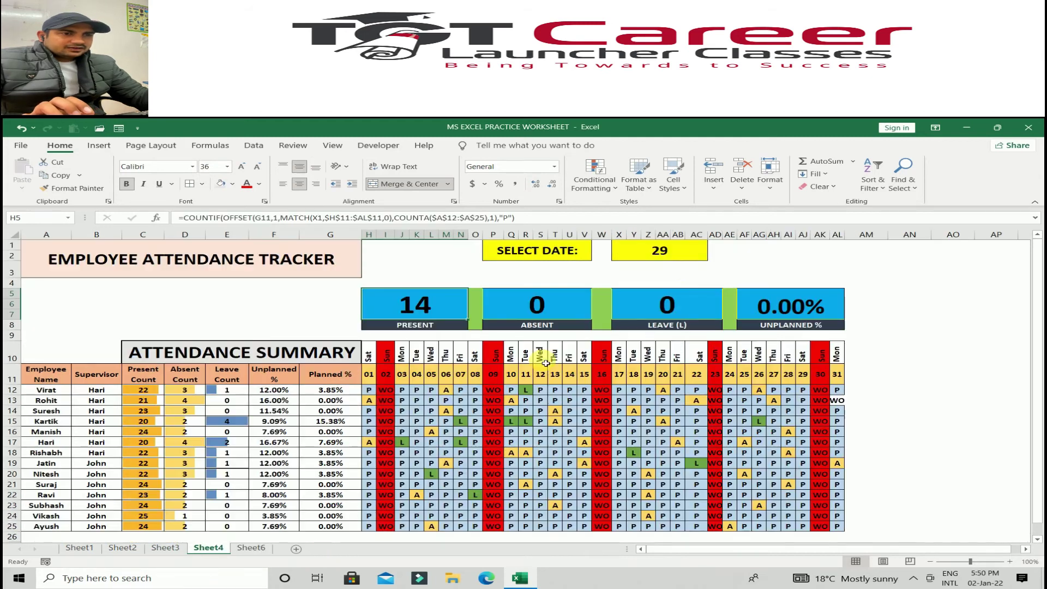
pyautogui.click(207, 548)
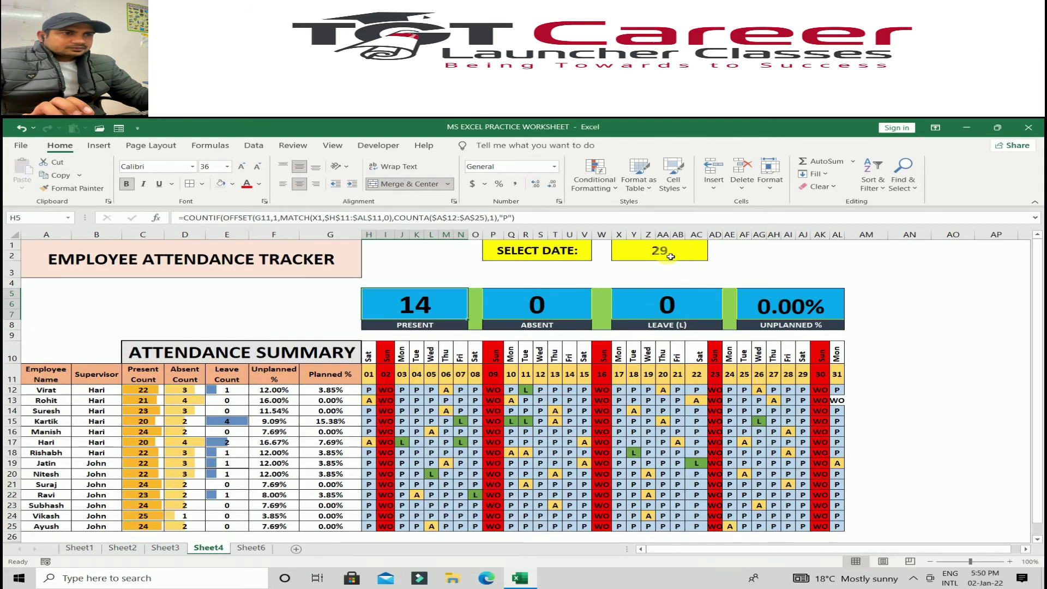
pyautogui.click(666, 253)
pyautogui.click(714, 247)
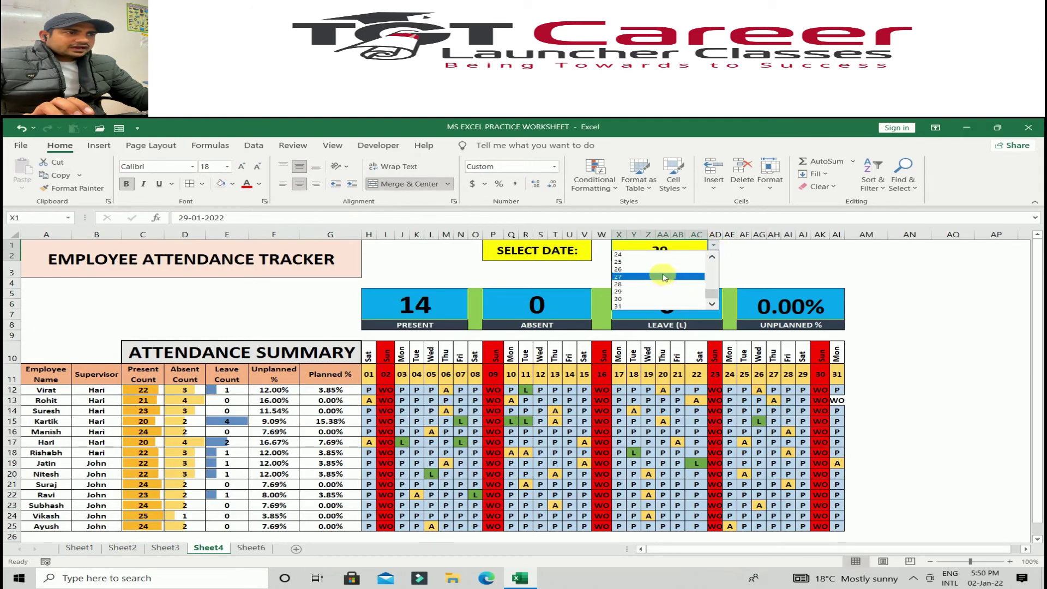
pyautogui.click(639, 284)
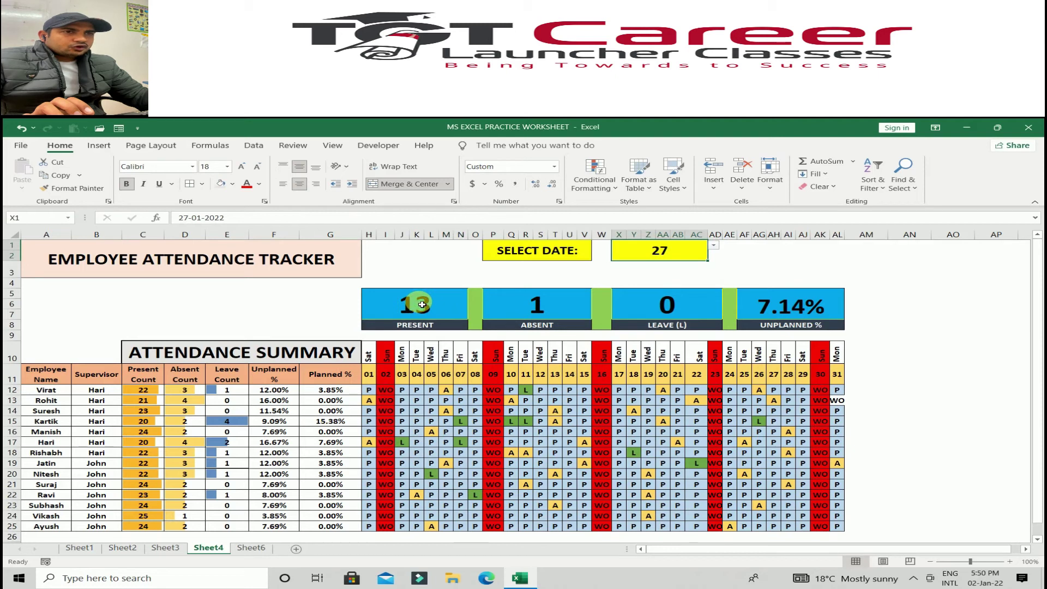
pyautogui.click(422, 305)
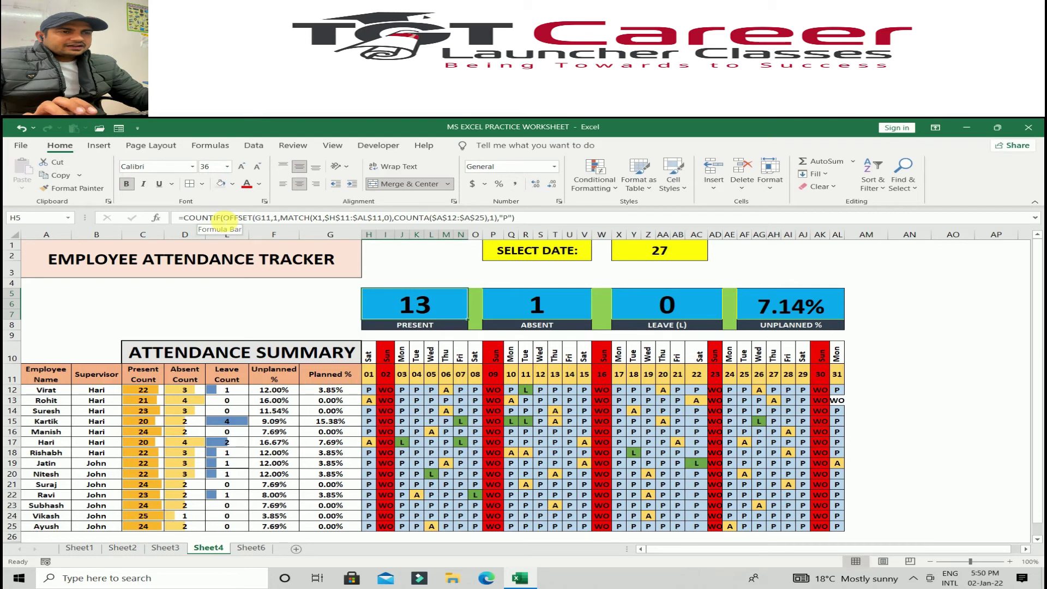
pyautogui.click(251, 547)
# Set the PRESENT card cell H5 to 22-point font, leaving it empty
pyautogui.click(461, 304)
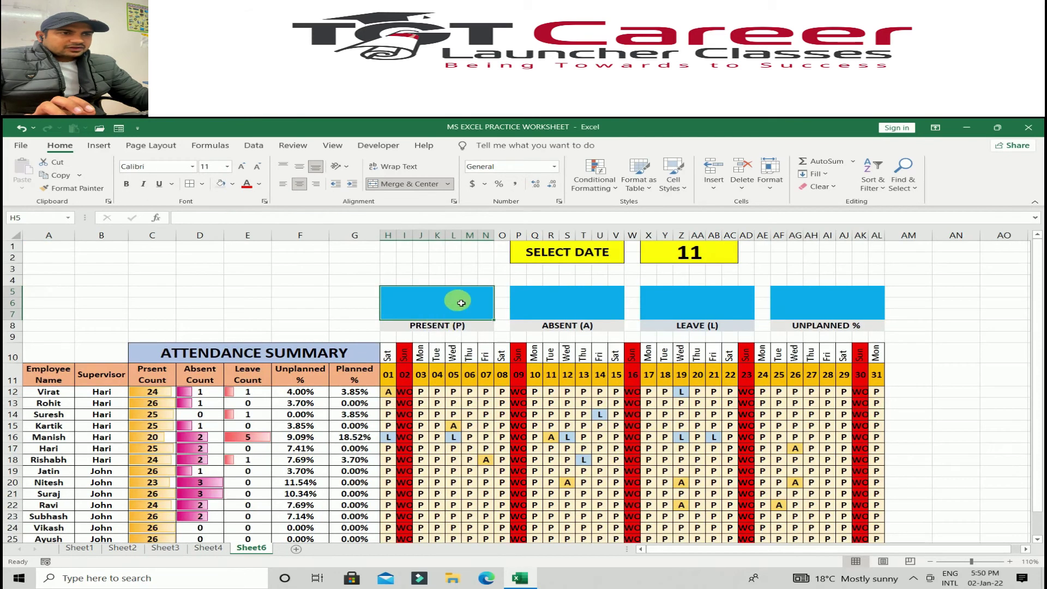
pyautogui.write('=')
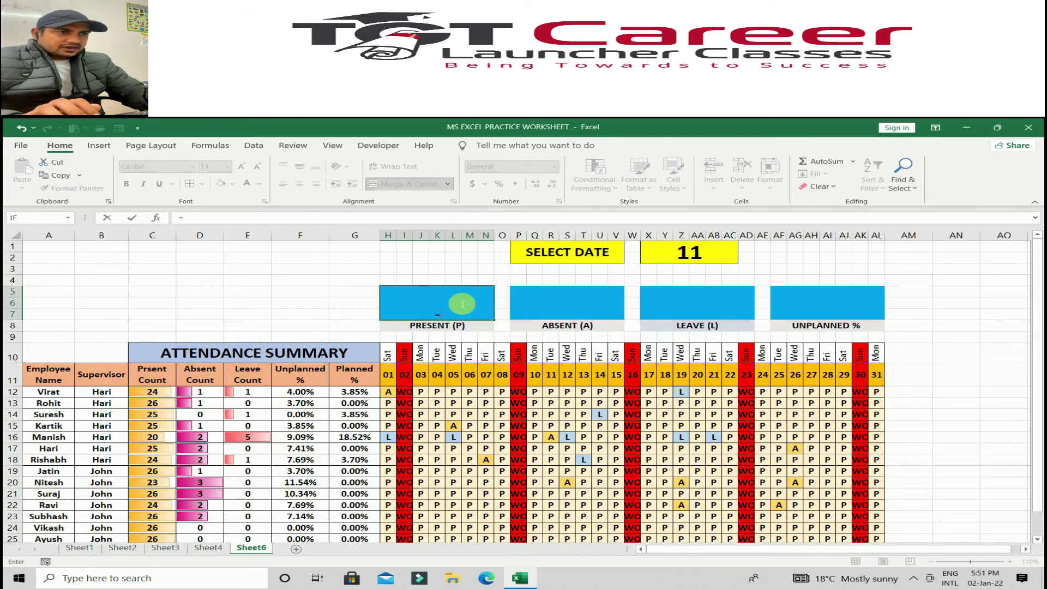
pyautogui.press('Escape')
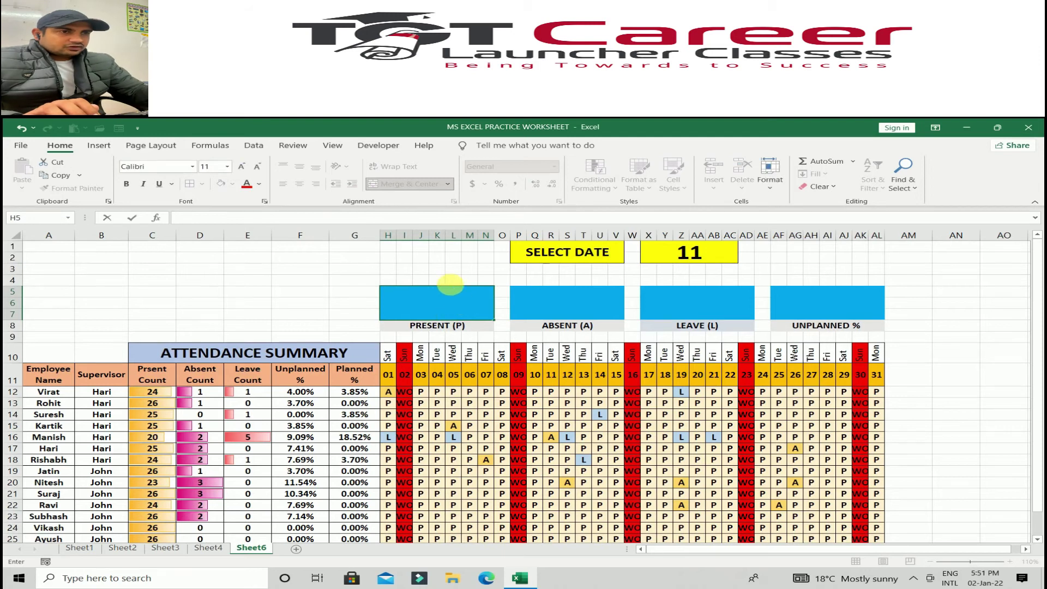
pyautogui.press('Escape')
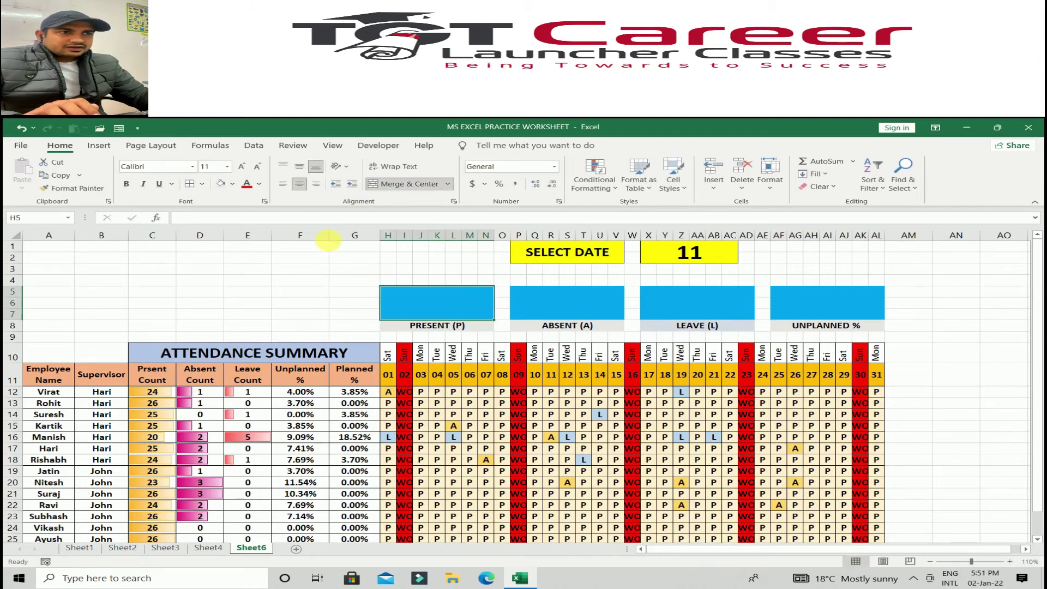
pyautogui.click(228, 166)
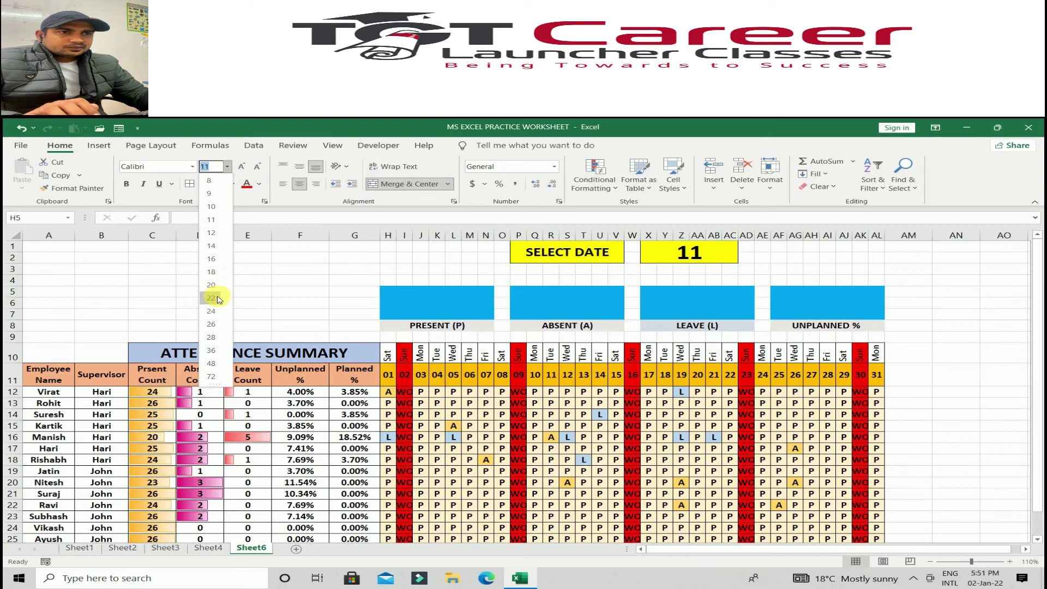
pyautogui.click(211, 298)
# Start an =OFFSET(G11,1, formula in H5, then abandon it
pyautogui.write('=')
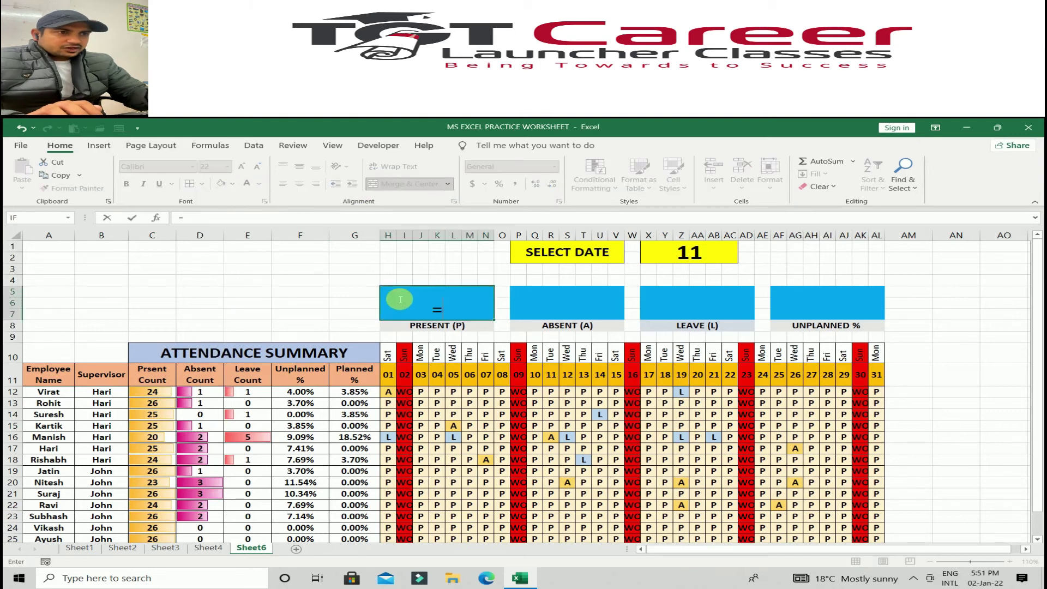
pyautogui.write('OFFSET(')
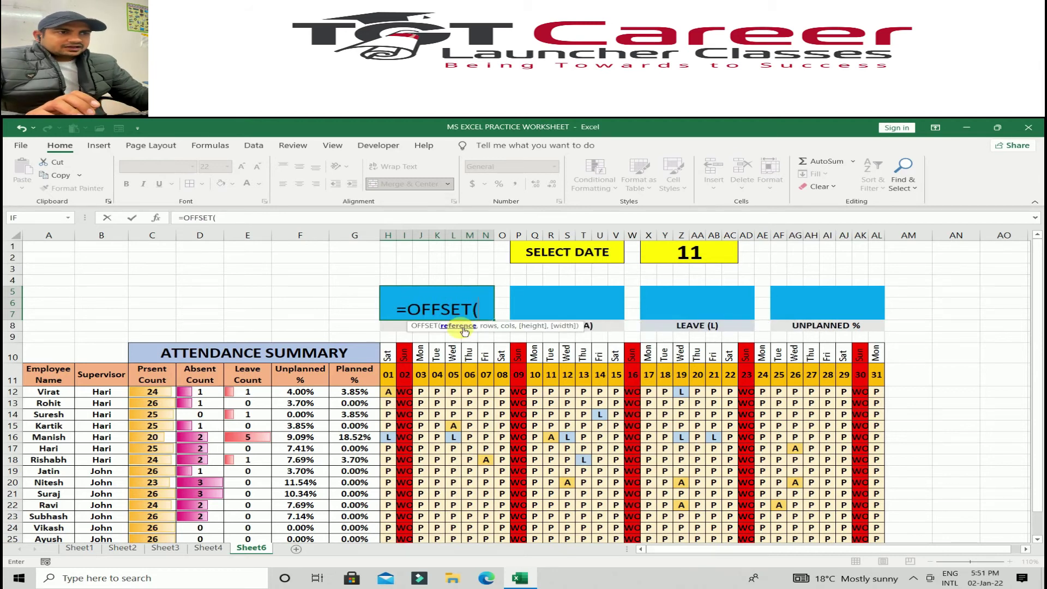
pyautogui.click(364, 382)
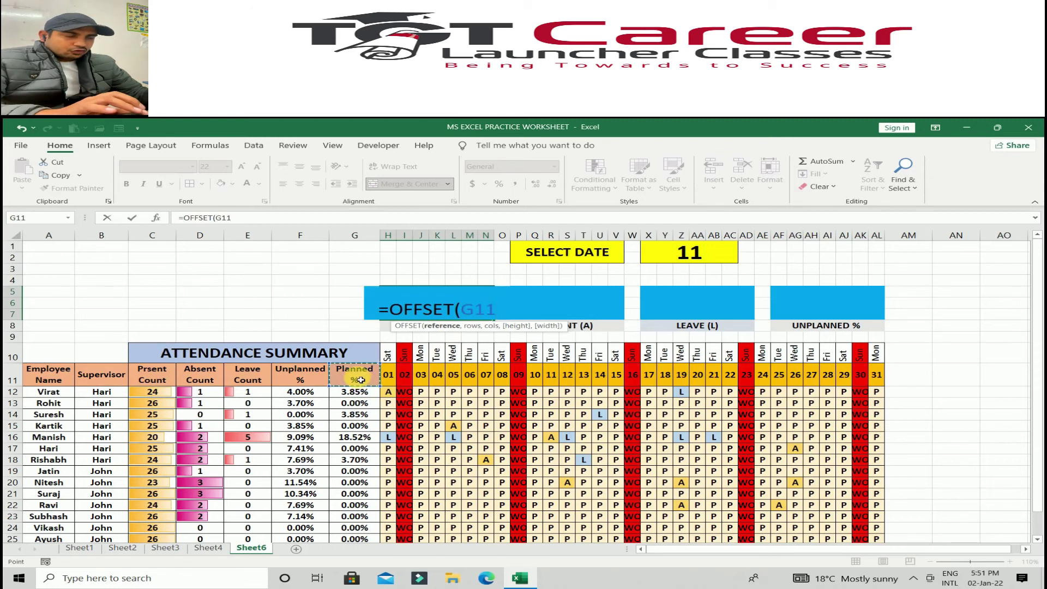
pyautogui.write(',')
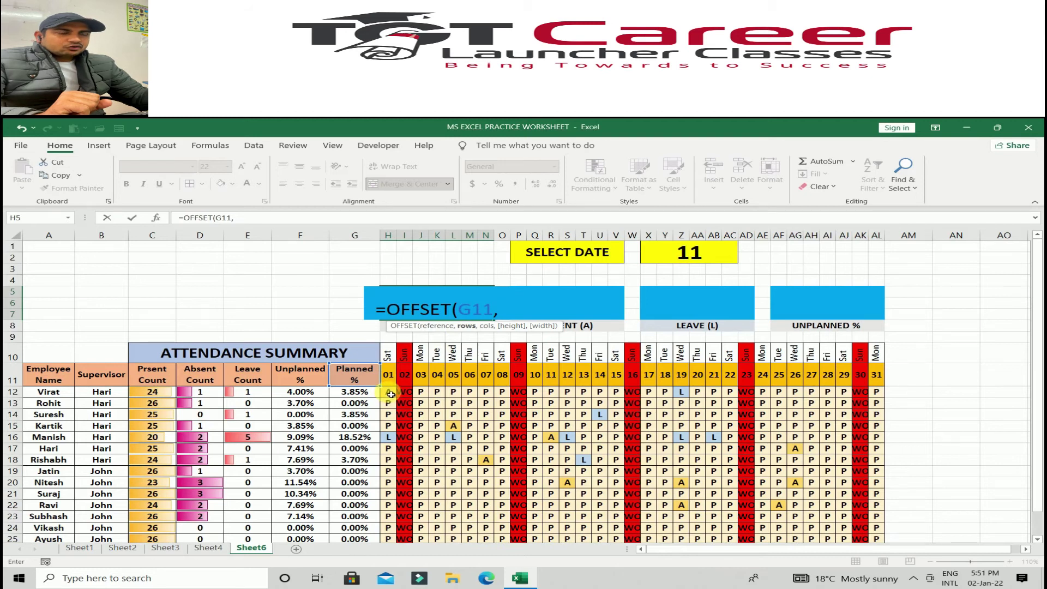
pyautogui.write('1')
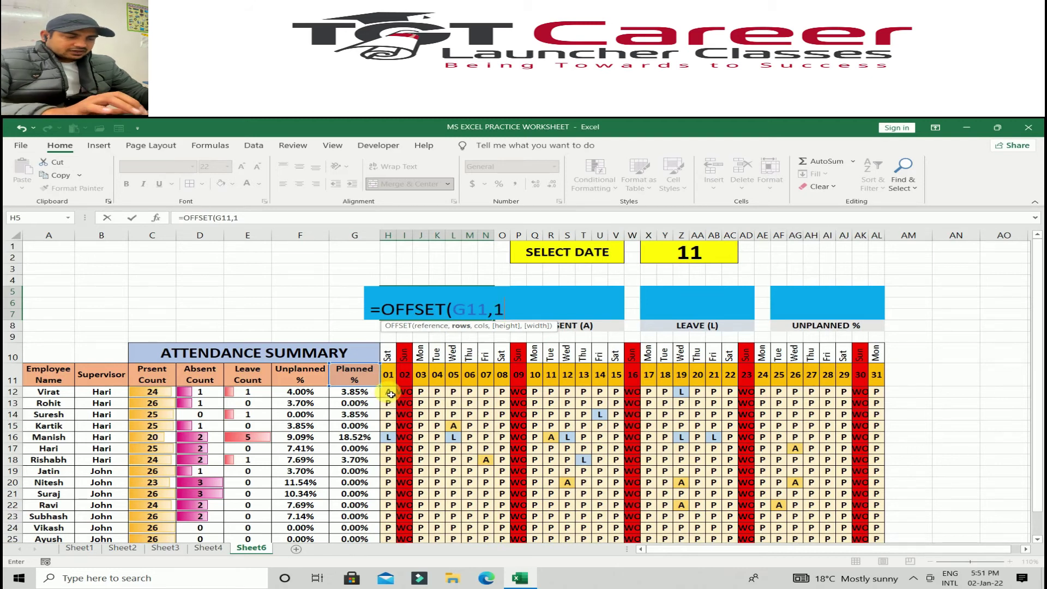
pyautogui.write(',')
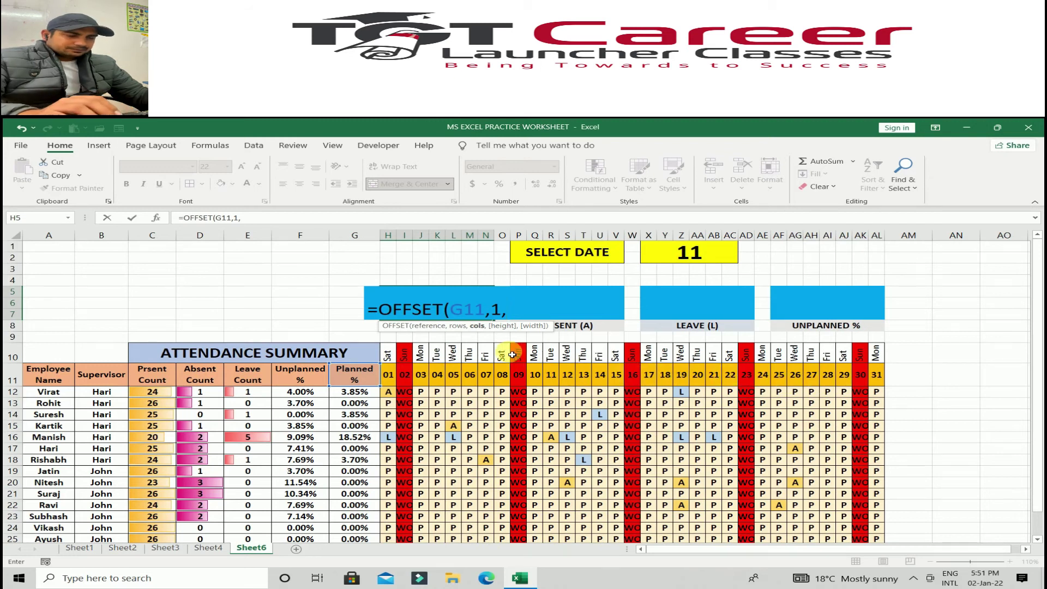
pyautogui.press('BackSpace')
pyautogui.press('BackSpace')
pyautogui.press('BackSpace')
pyautogui.press('BackSpace')
pyautogui.press('BackSpace')
pyautogui.press('BackSpace')
pyautogui.press('BackSpace')
pyautogui.click(470, 392)
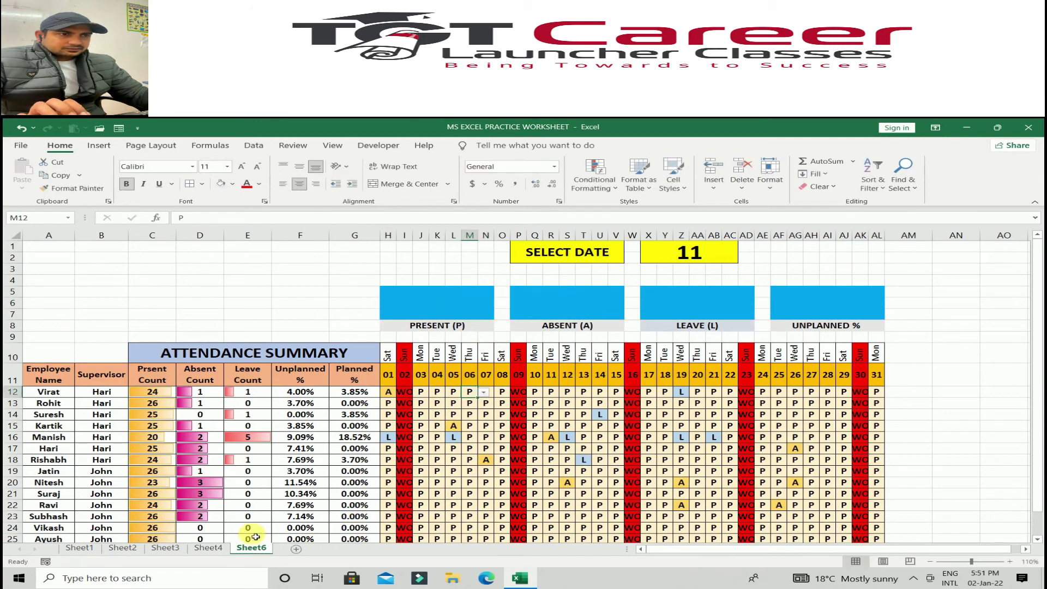
# Check the date cell X1 on Sheet4's finished tracker, then return to Sheet6
pyautogui.click(198, 551)
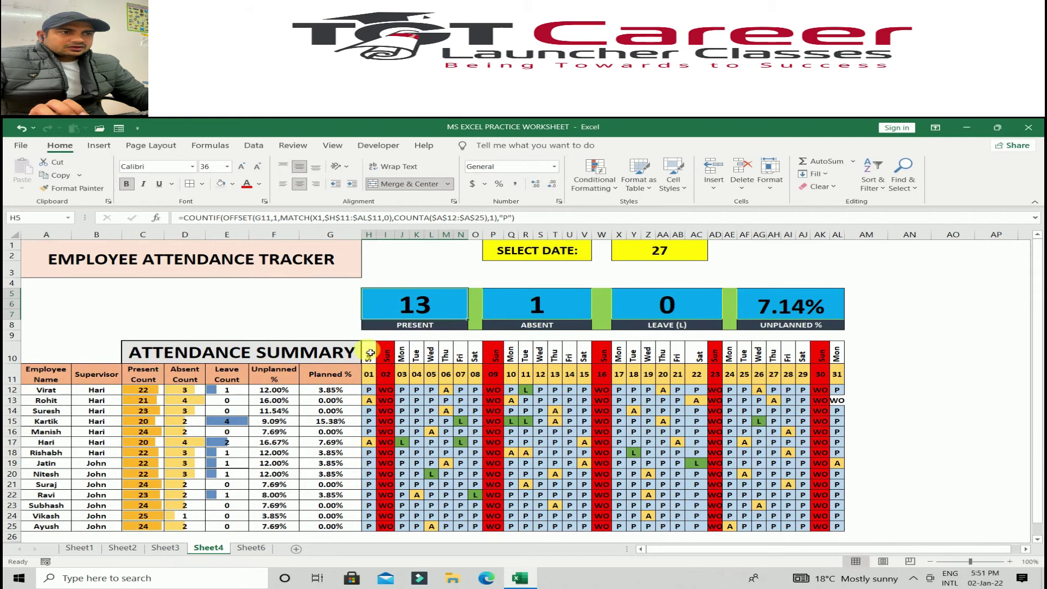
pyautogui.click(640, 257)
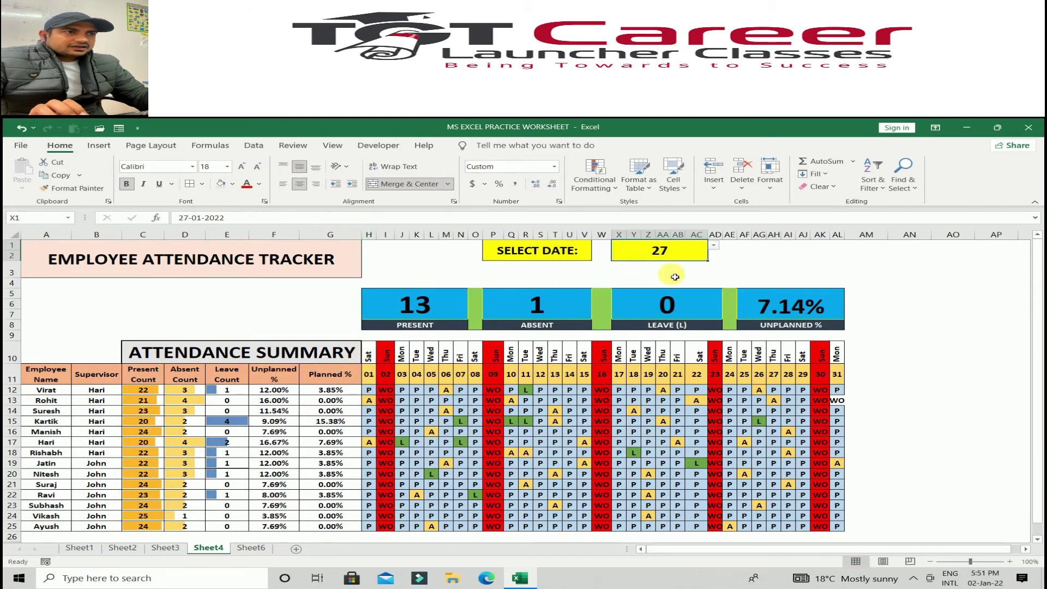
pyautogui.click(251, 548)
# In H5, type =OFFSET(G11,1,MATCH(X1,H11:AL11,0), using G11, X1 and H11:AL11 as references
pyautogui.click(425, 308)
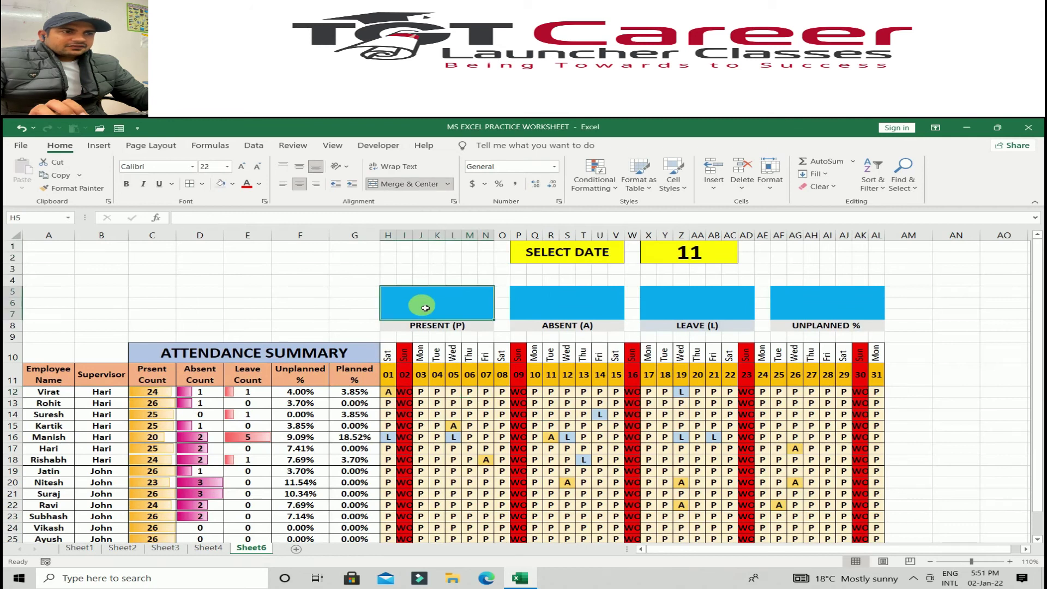
pyautogui.write('=O')
pyautogui.write('FFSET(')
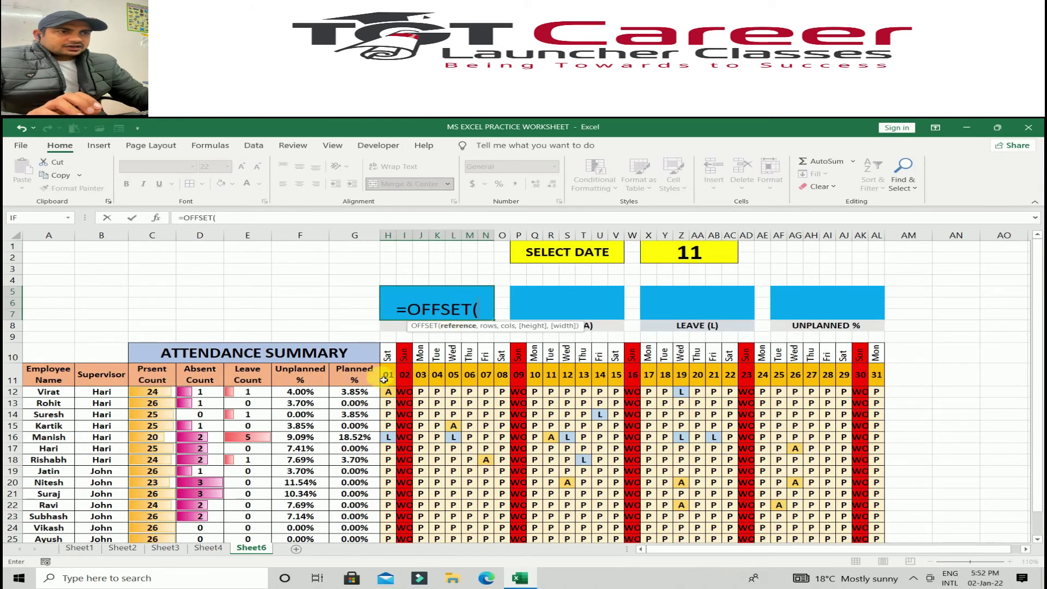
pyautogui.click(363, 380)
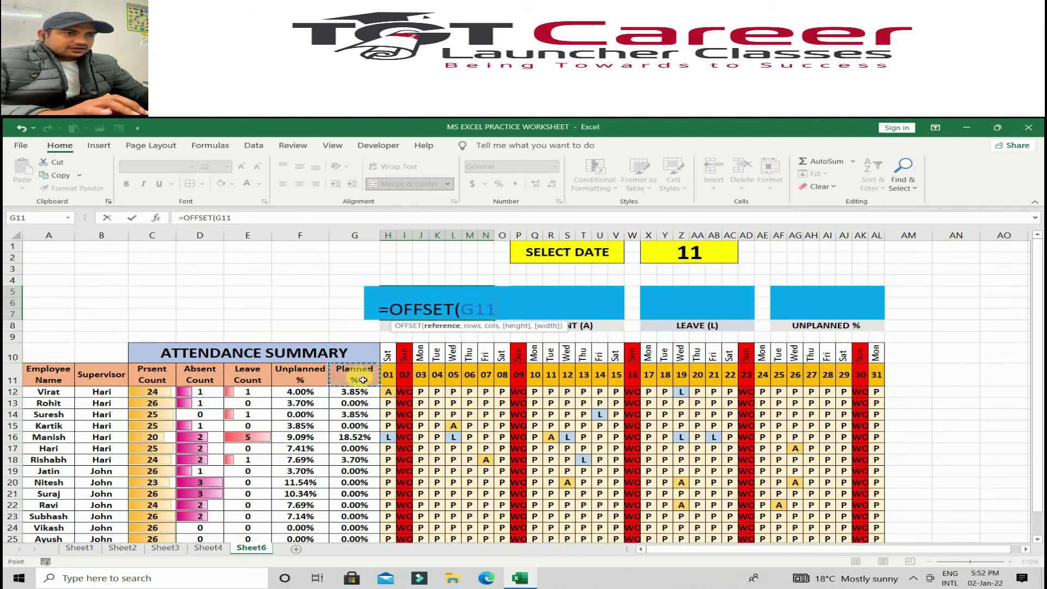
pyautogui.write(',')
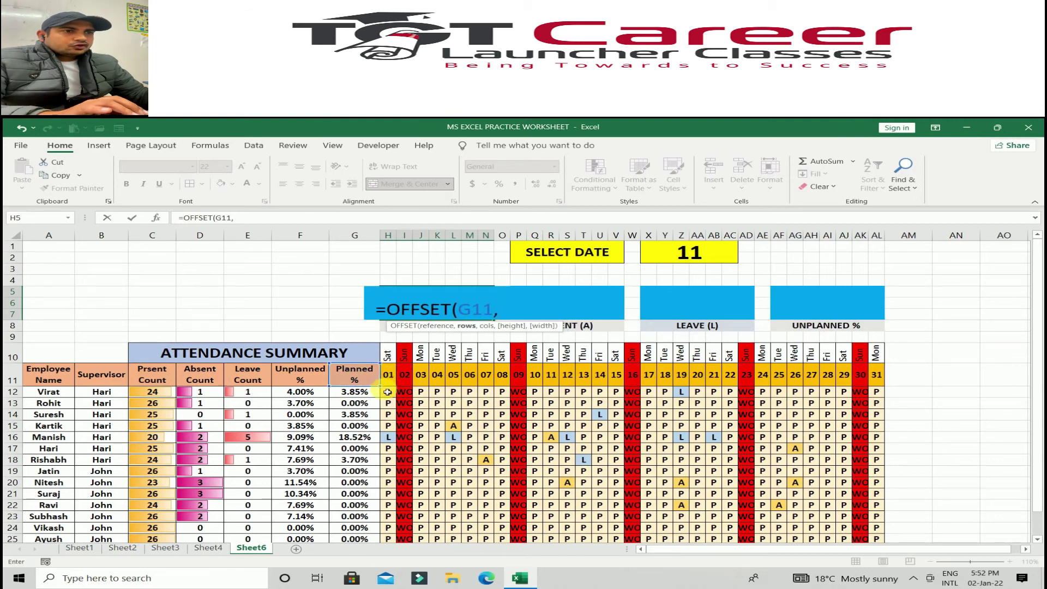
pyautogui.write('1')
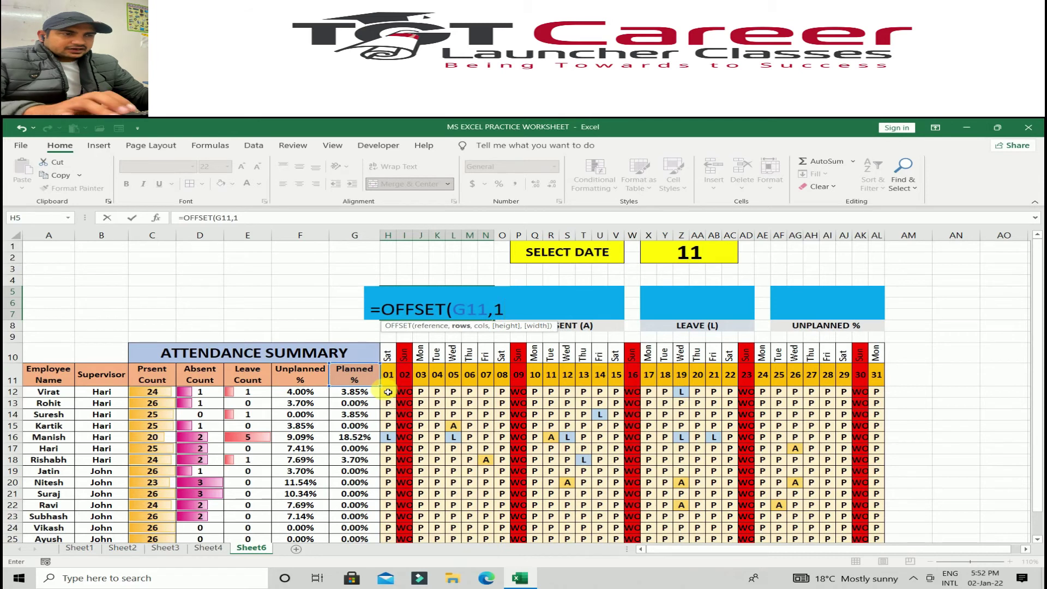
pyautogui.write(',')
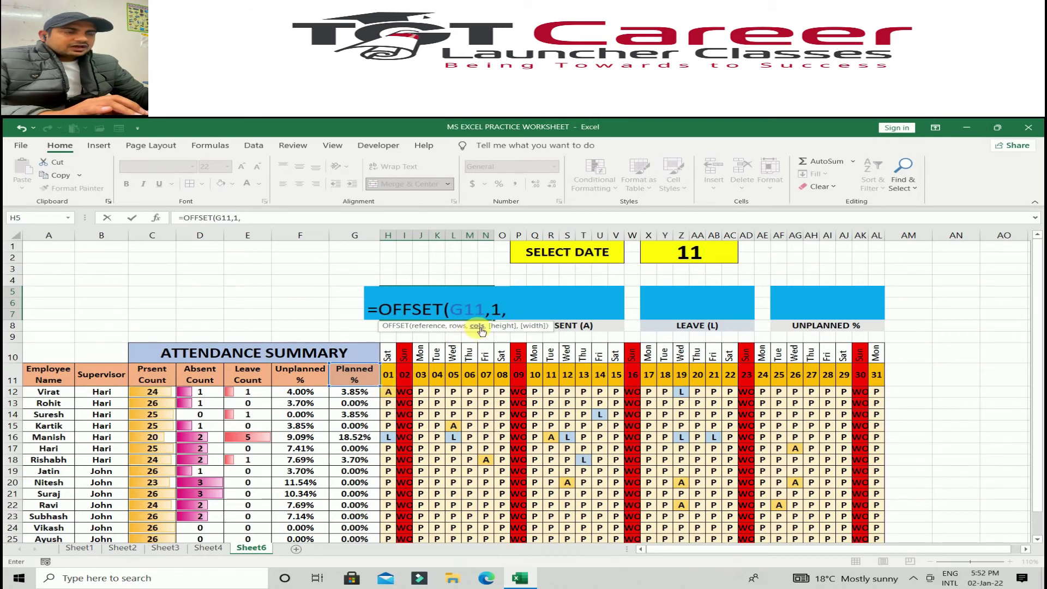
pyautogui.write('MATX')
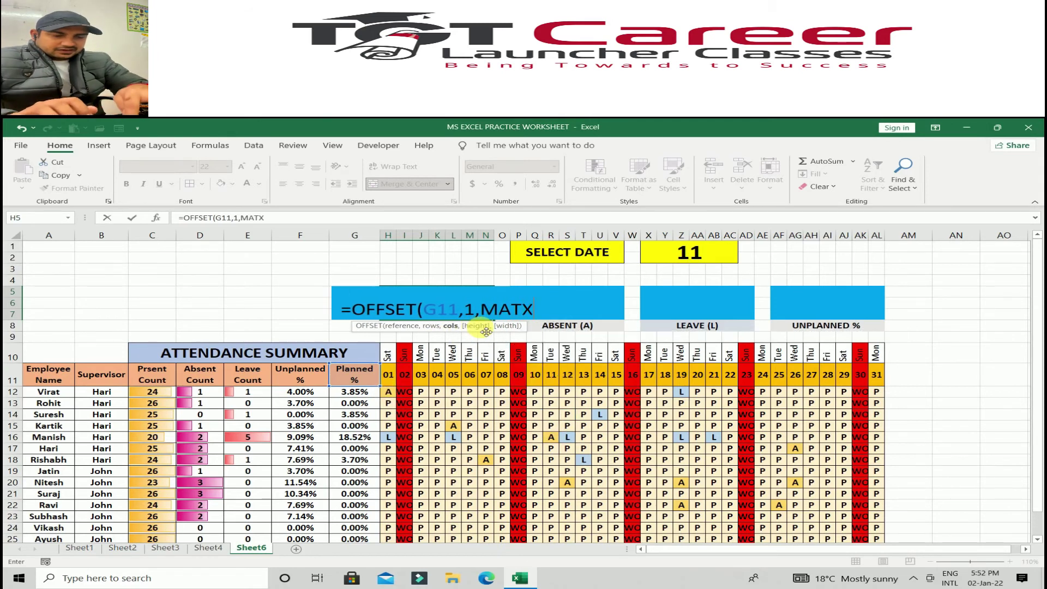
pyautogui.press('BackSpace')
pyautogui.write('CH')
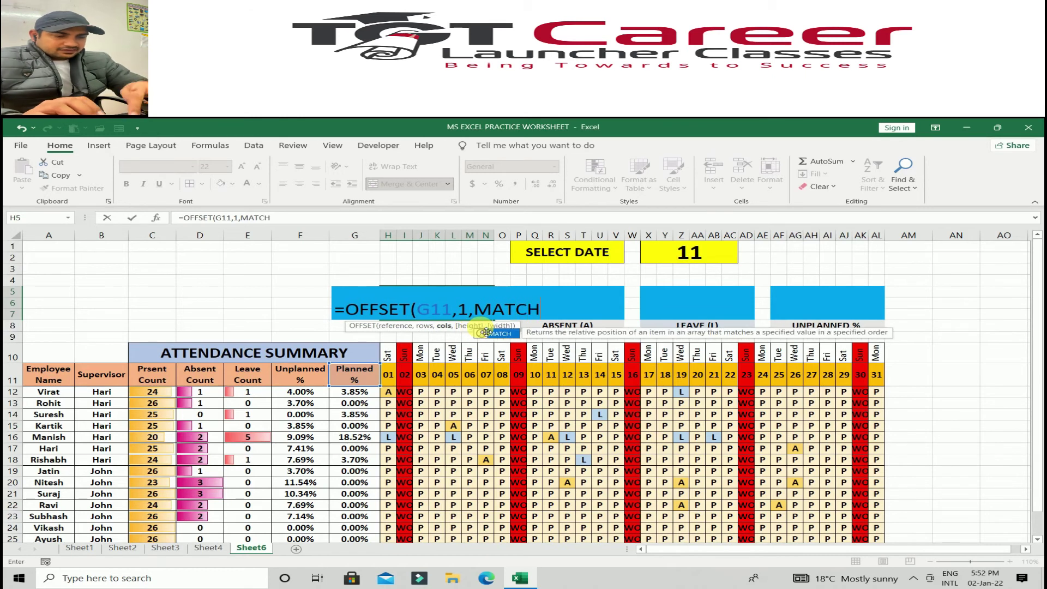
pyautogui.write('(')
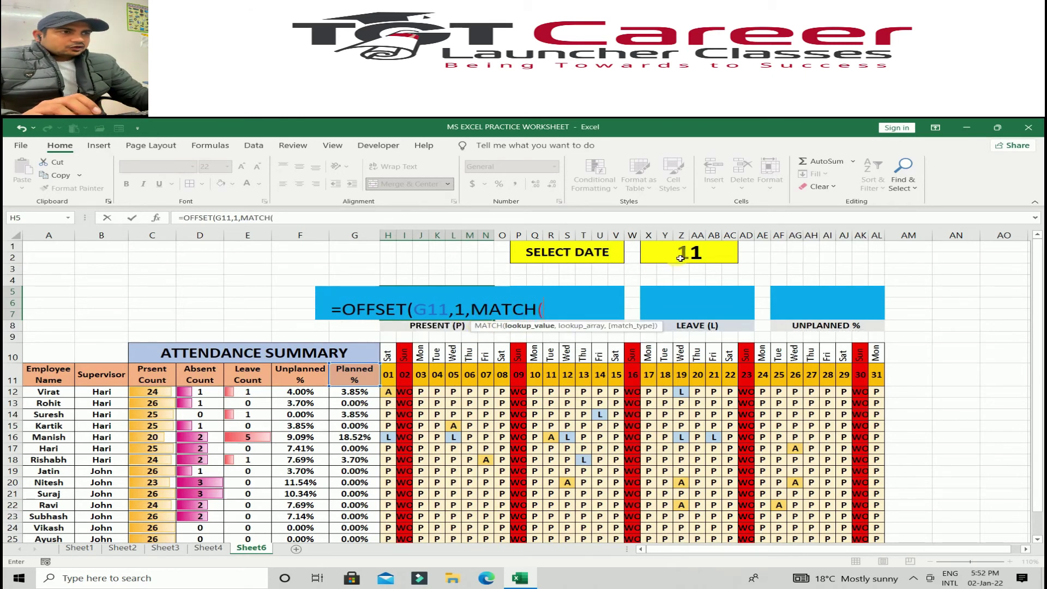
pyautogui.click(680, 257)
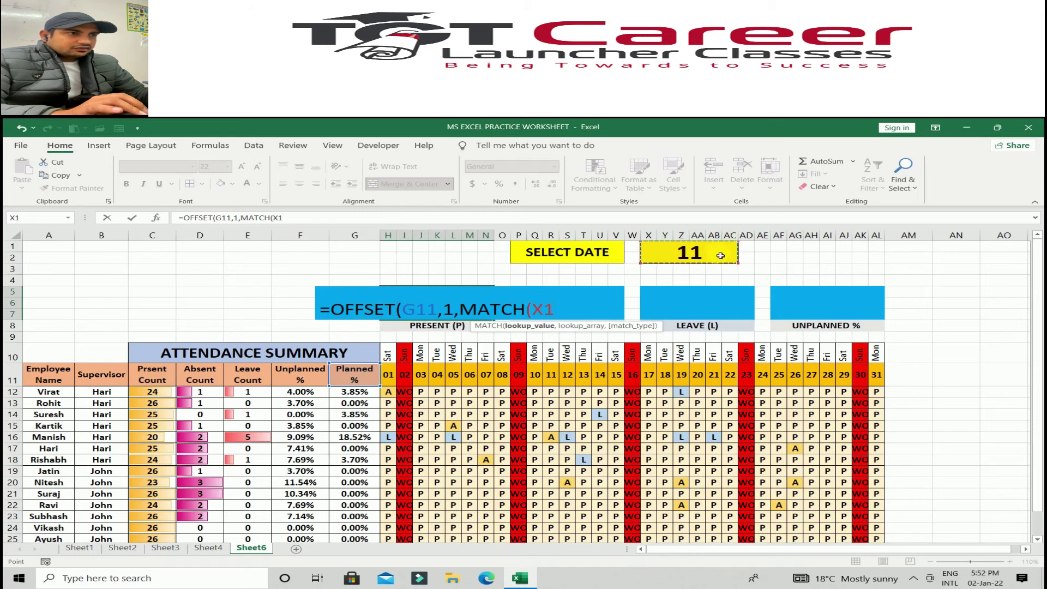
pyautogui.write(',')
pyautogui.moveTo(388, 375); pyautogui.dragTo(877, 376)
pyautogui.write(',')
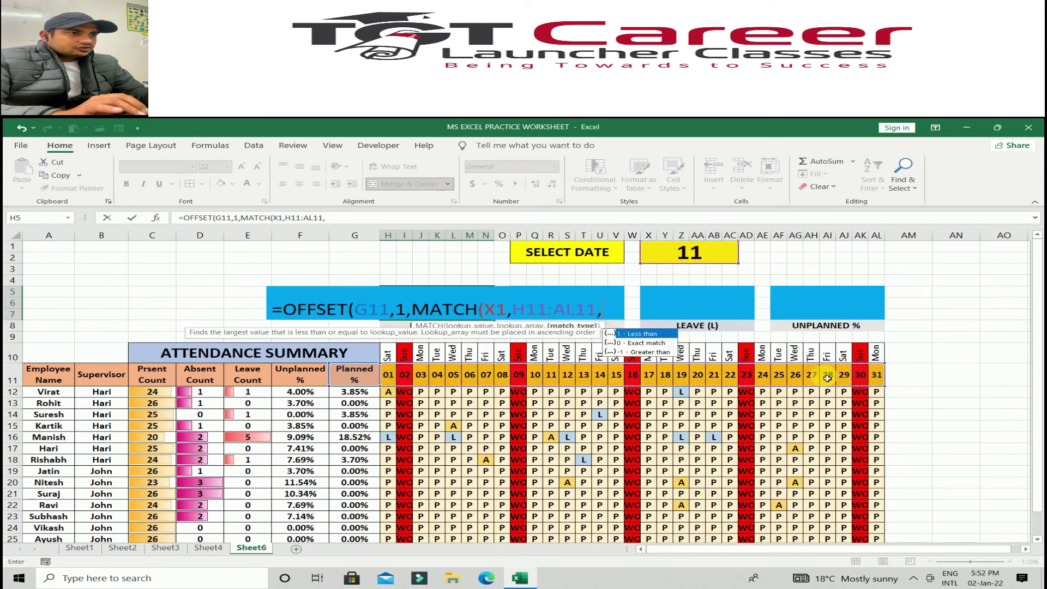
pyautogui.write('0)')
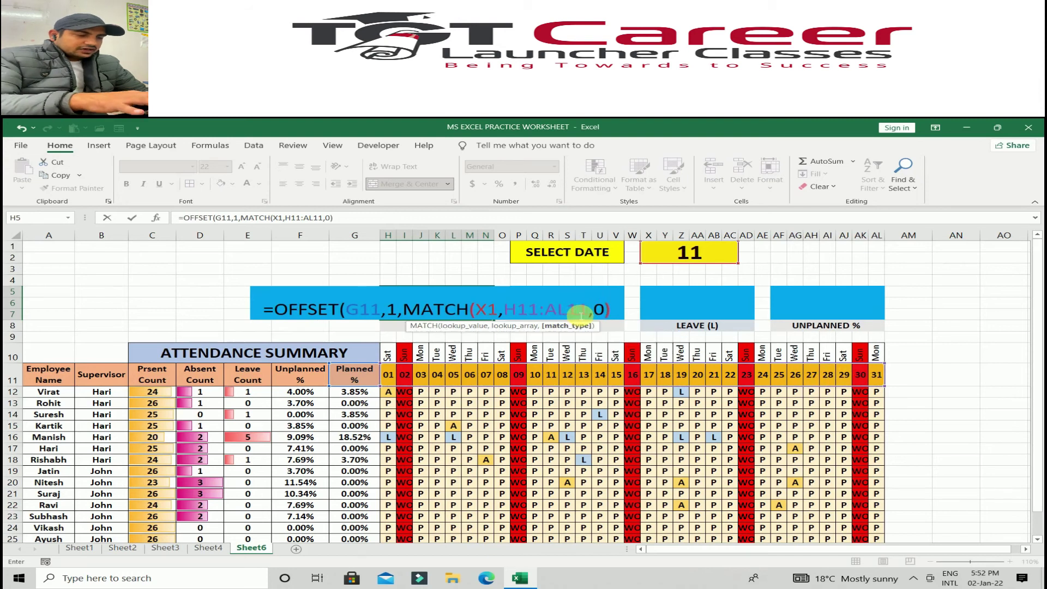
pyautogui.write(',')
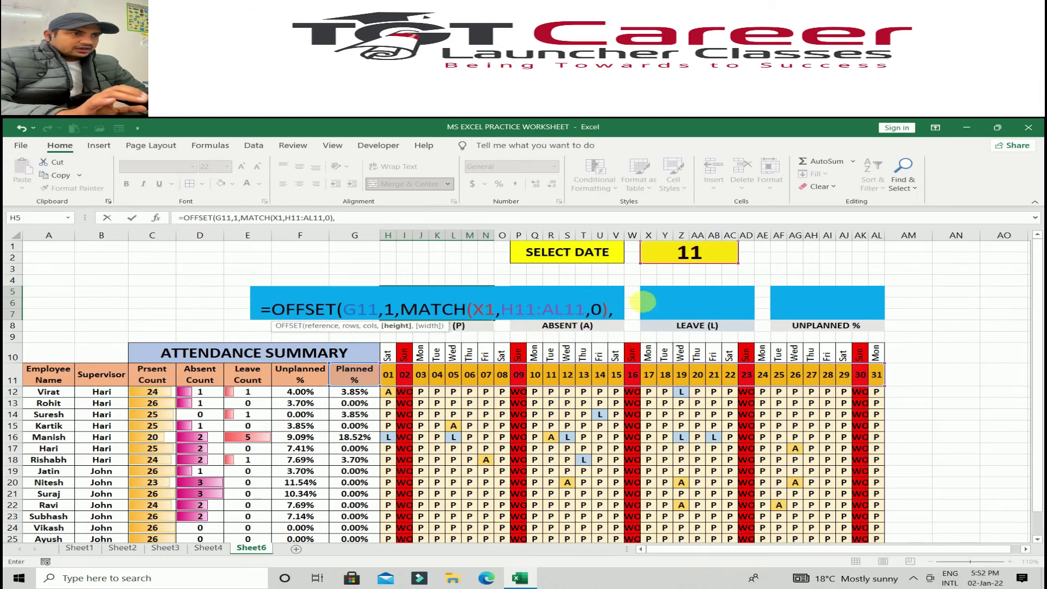
# Add COUNTA(A12:A24) as the height and begin the width argument ,1
pyautogui.click(360, 219)
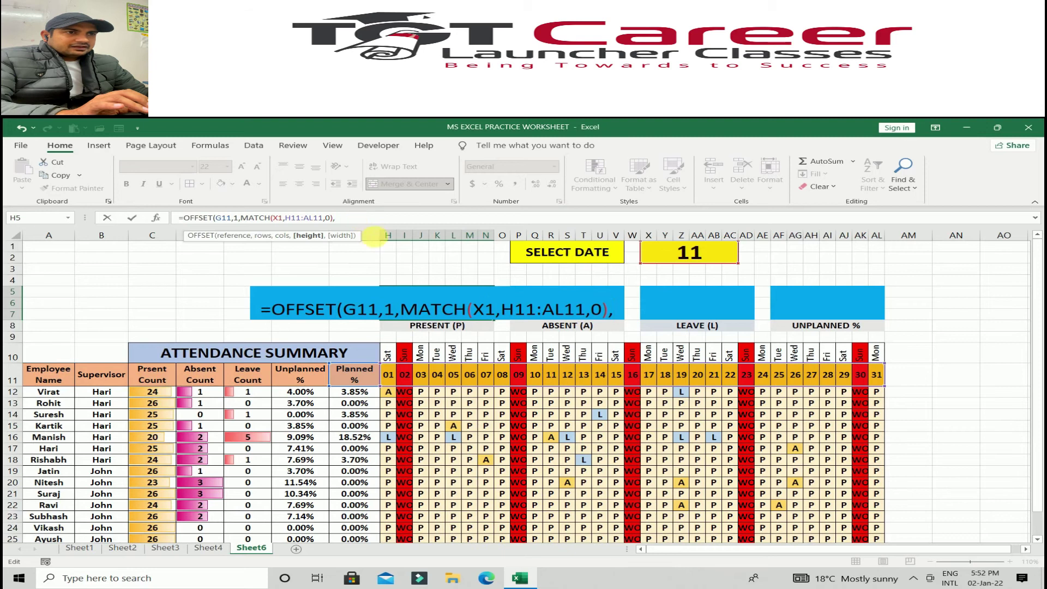
pyautogui.click(621, 315)
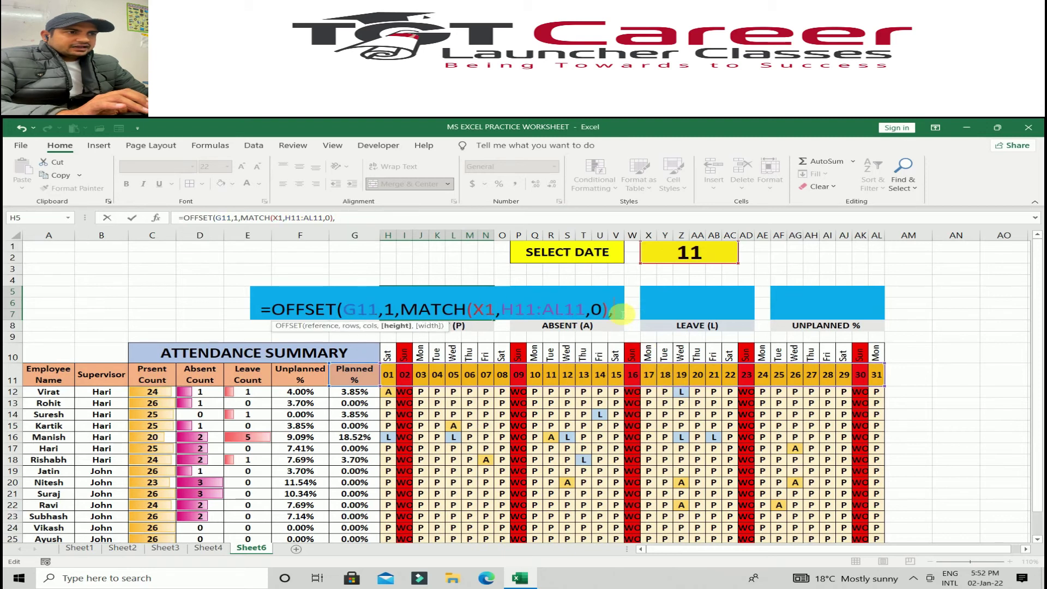
pyautogui.write('COUNT')
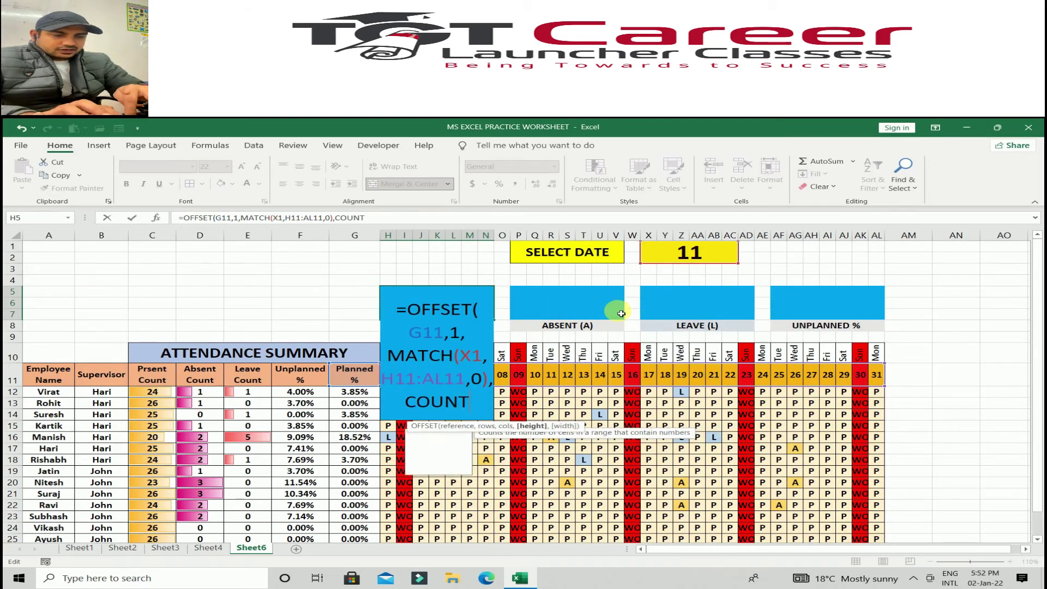
pyautogui.write('A(')
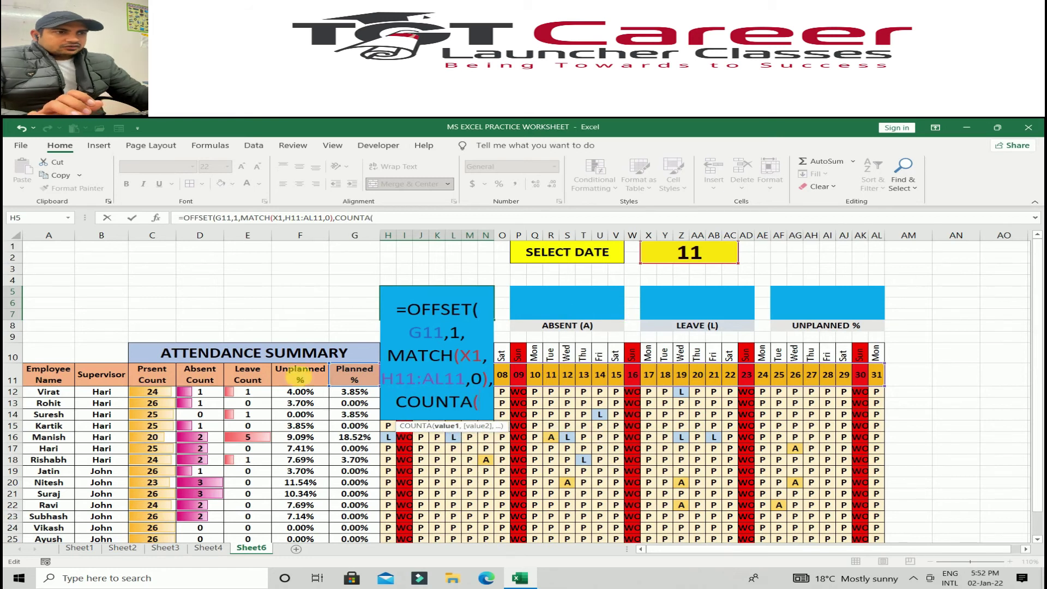
pyautogui.moveTo(46, 392)
pyautogui.mouseDown()
pyautogui.moveTo(71, 518)
pyautogui.moveTo(53, 493)
pyautogui.mouseUp()
pyautogui.write('),')
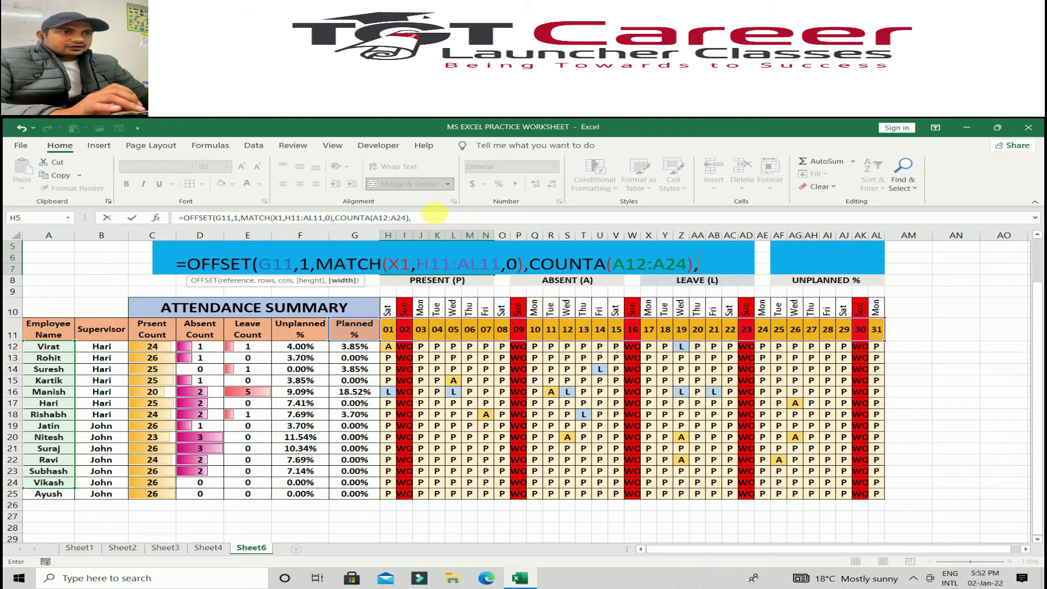
pyautogui.click(439, 217)
pyautogui.write(',')
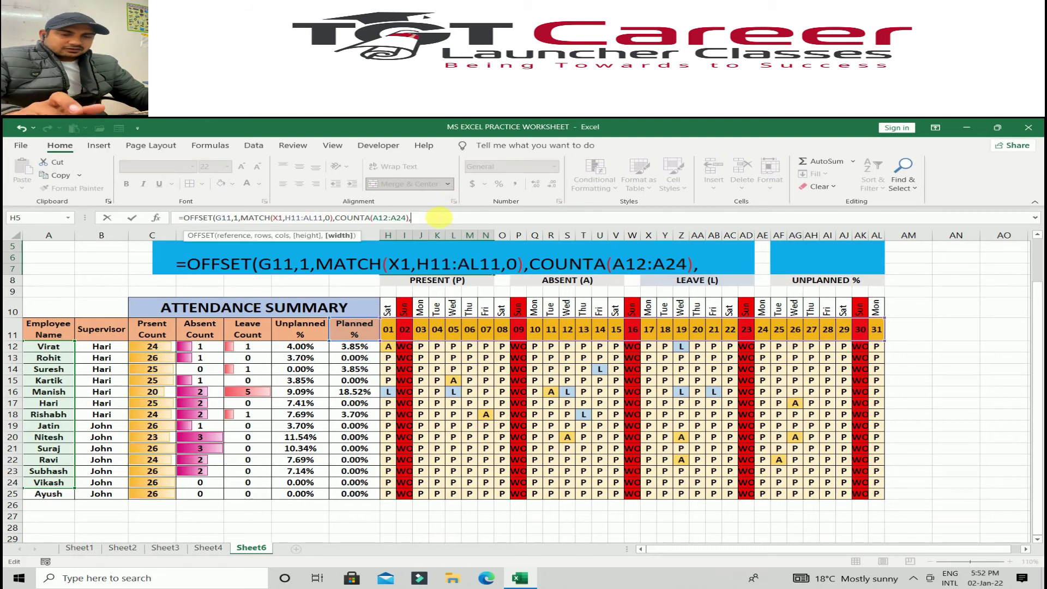
pyautogui.write('1')
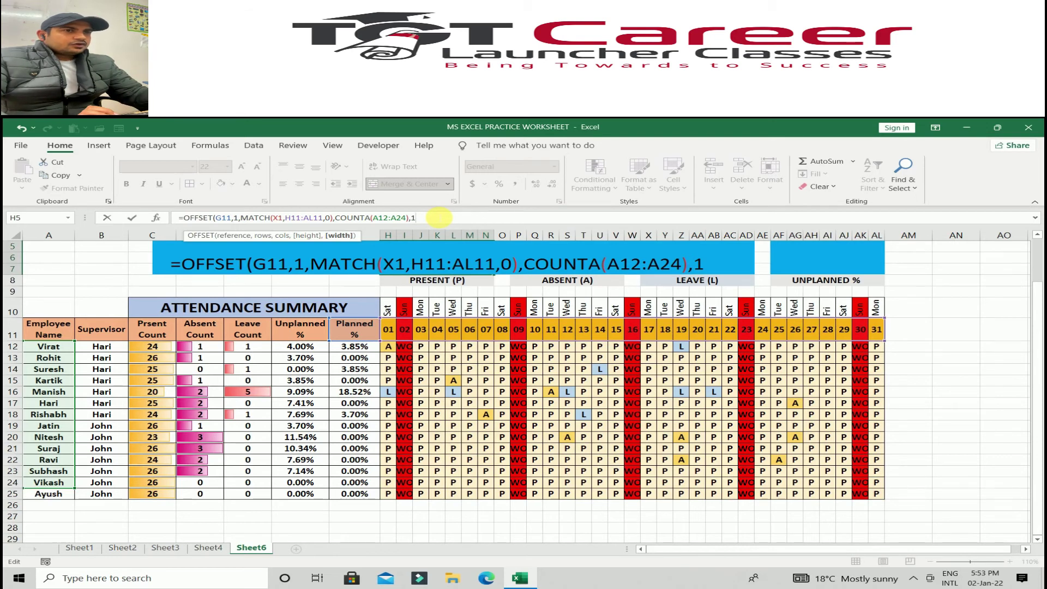
# Close the OFFSET formula with width 1 and enter it, showing #VALUE! in H5
pyautogui.write(')')
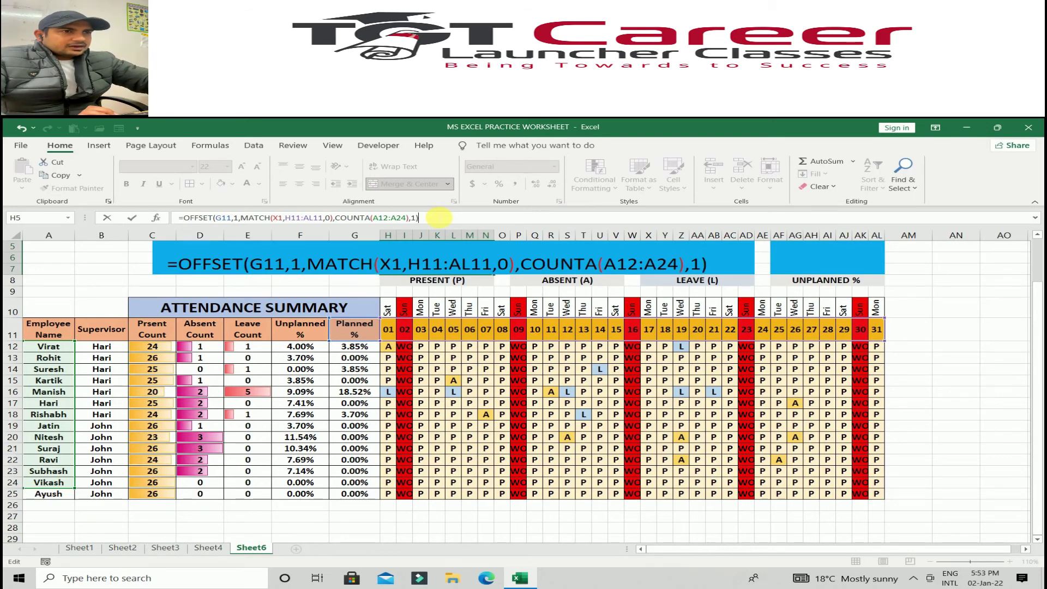
pyautogui.press('Return')
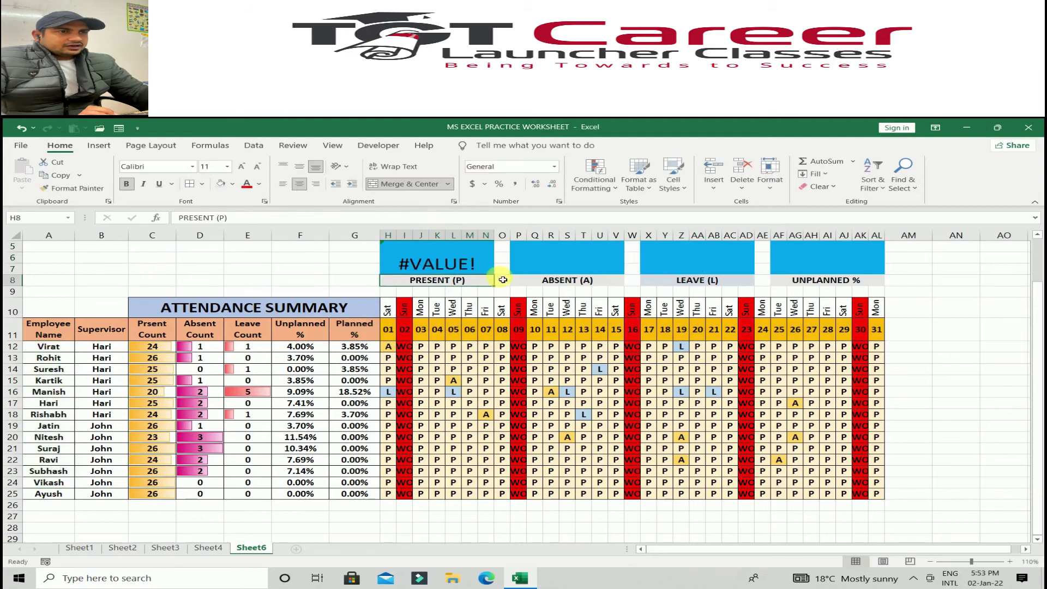
pyautogui.click(453, 265)
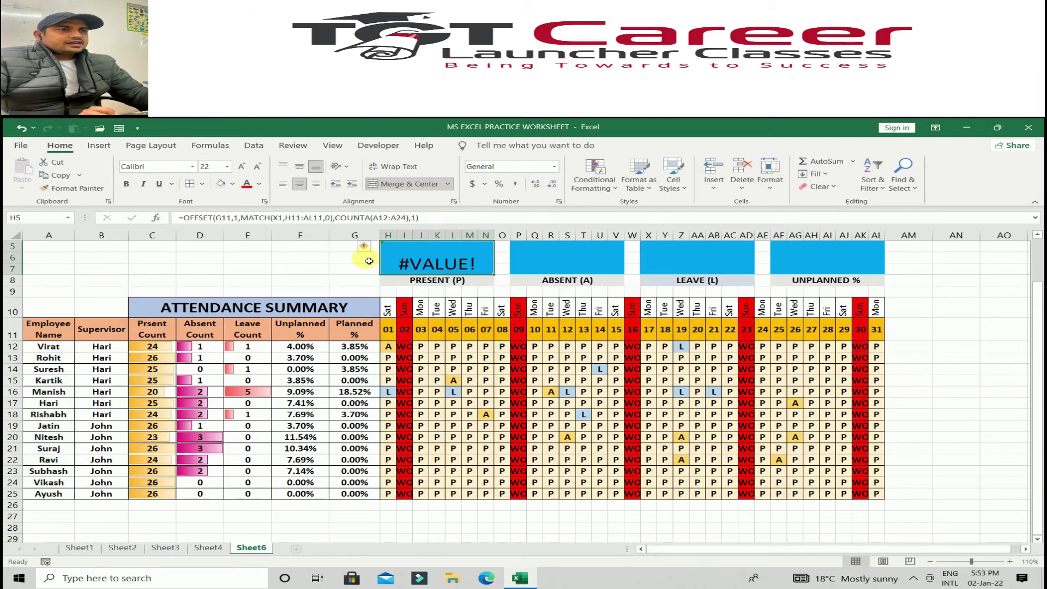
# Wrap the H5 OFFSET formula in COUNTIF(...,"P") so the PRESENT card shows 12
pyautogui.click(183, 218)
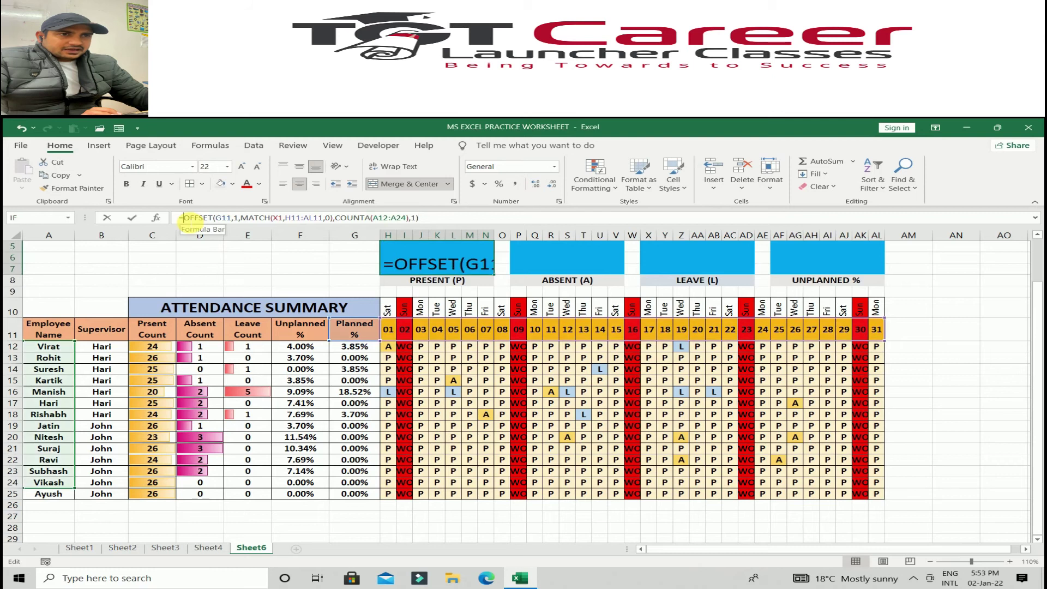
pyautogui.write('COUNTIF(')
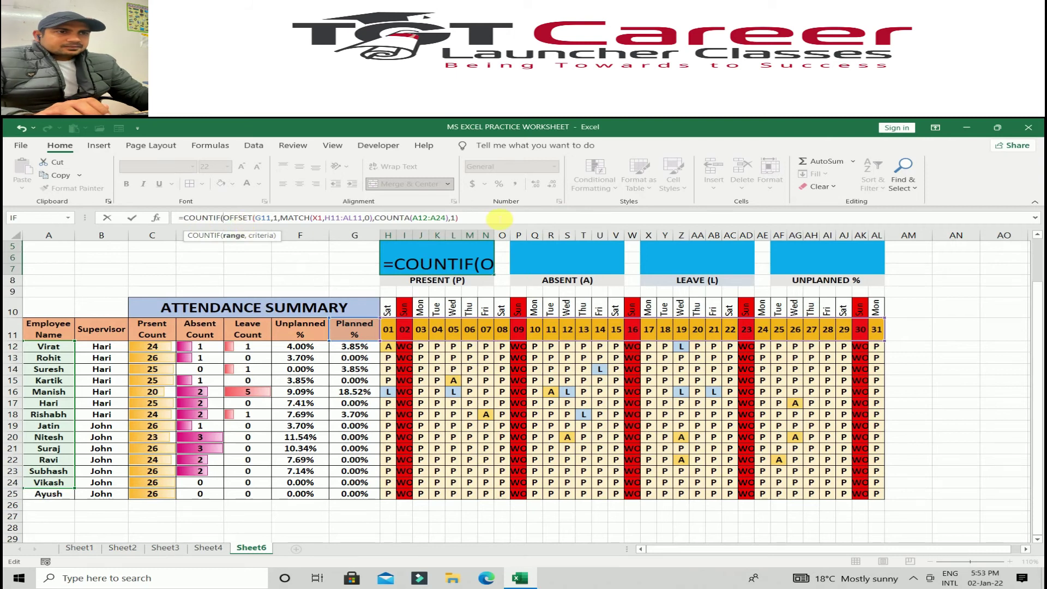
pyautogui.click(485, 219)
pyautogui.write(',"P')
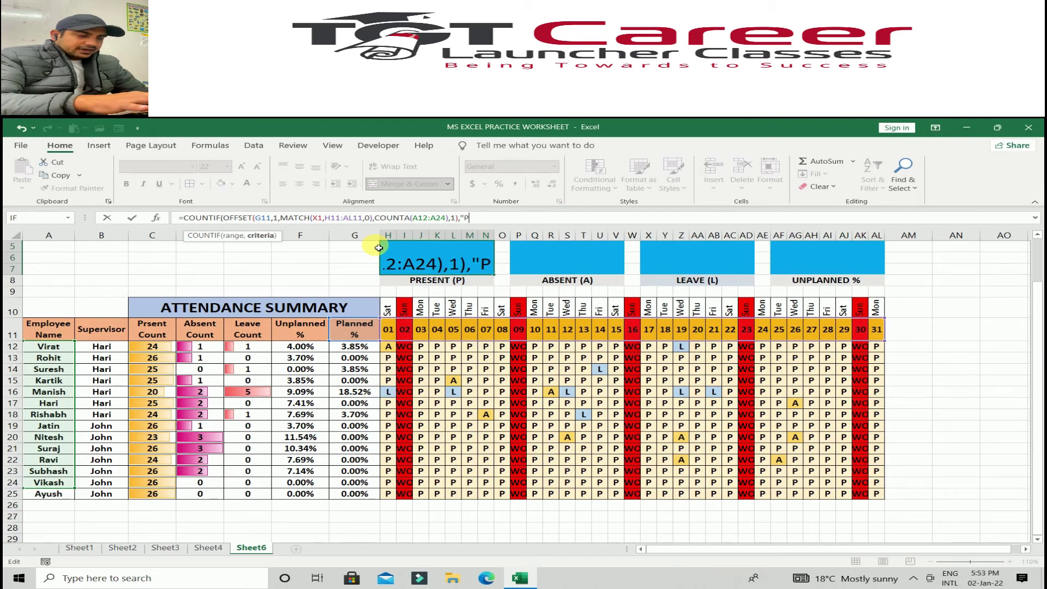
pyautogui.write('")')
pyautogui.press('Return')
pyautogui.click(417, 263)
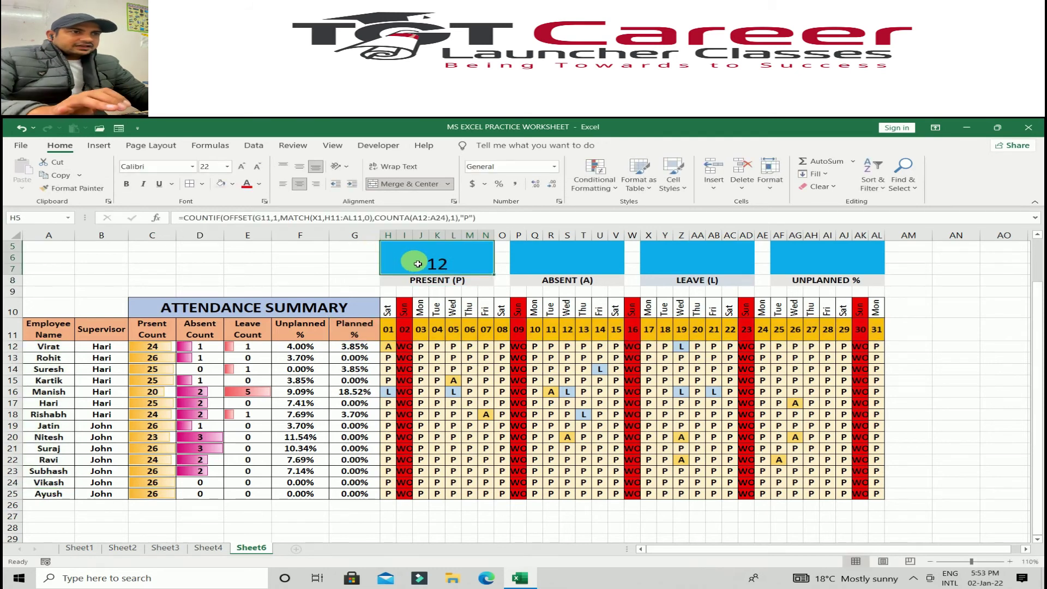
# Middle-align the count in the PRESENT card
pyautogui.click(299, 166)
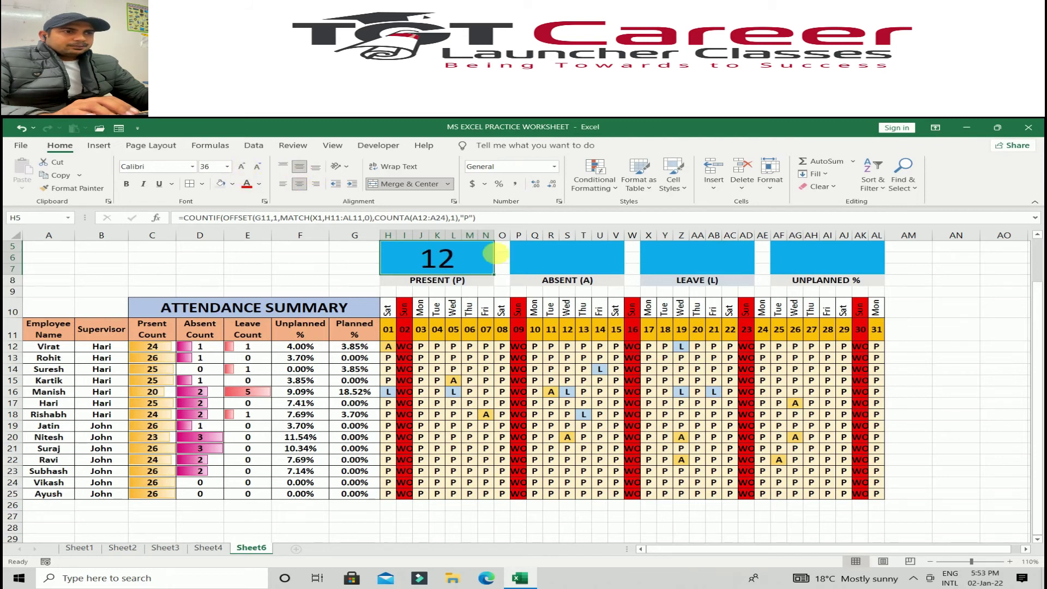
pyautogui.click(552, 280)
pyautogui.scroll(1, 592, 279)
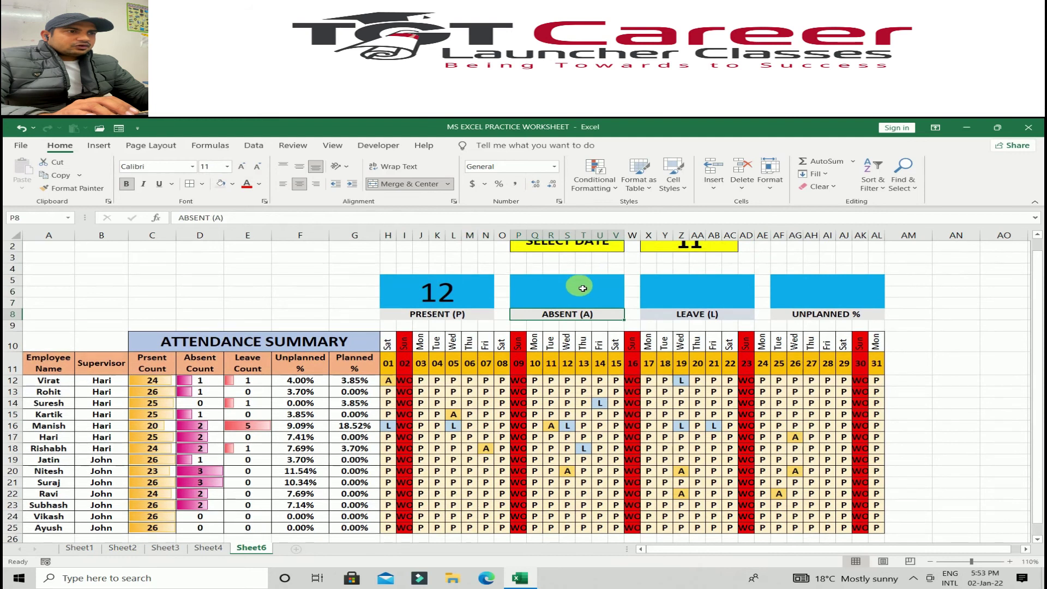
# In the ABSENT card P5, start =OFFSET(G11,1,MATCH(X1,H11:AL11 with clicked references
pyautogui.click(583, 288)
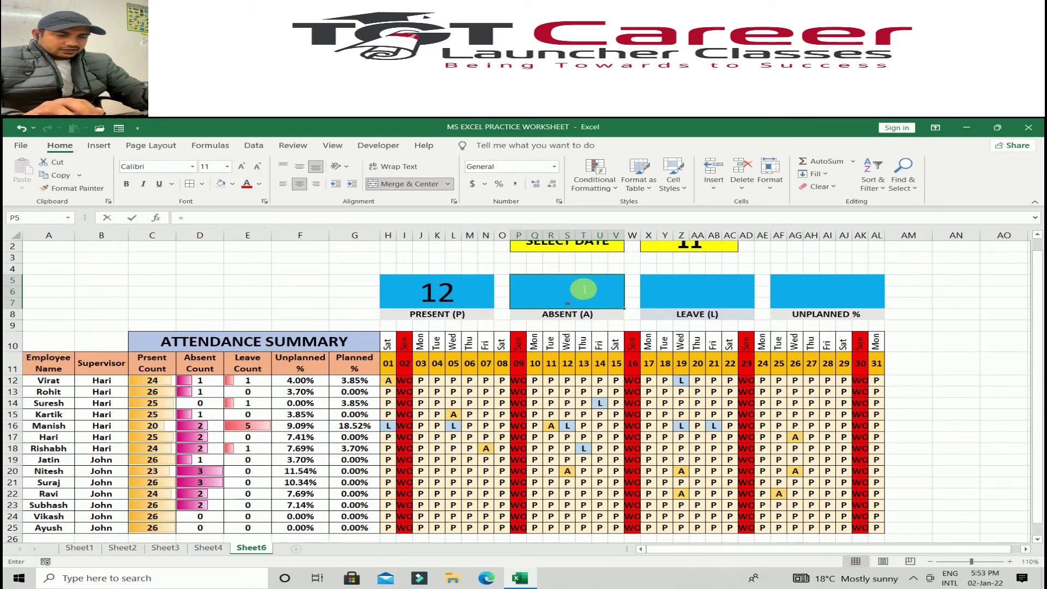
pyautogui.write('=OFFSET')
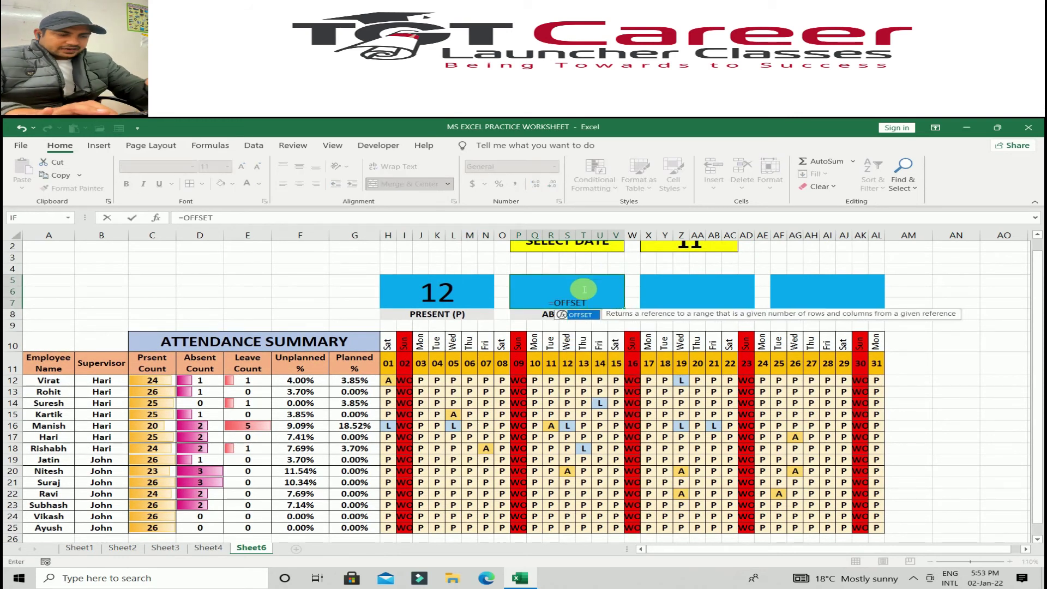
pyautogui.write('(')
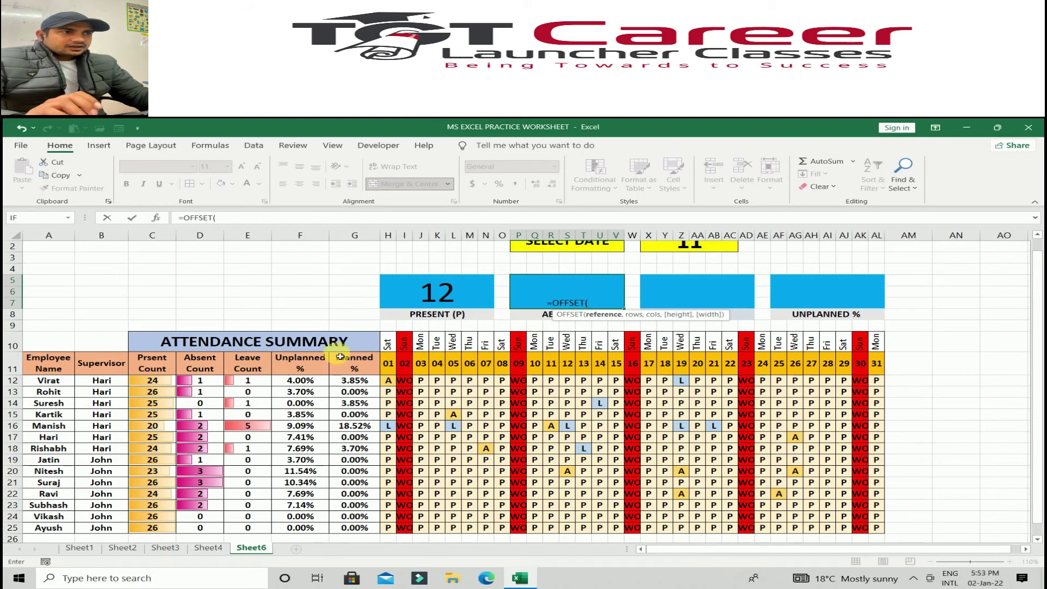
pyautogui.click(349, 367)
pyautogui.write(',')
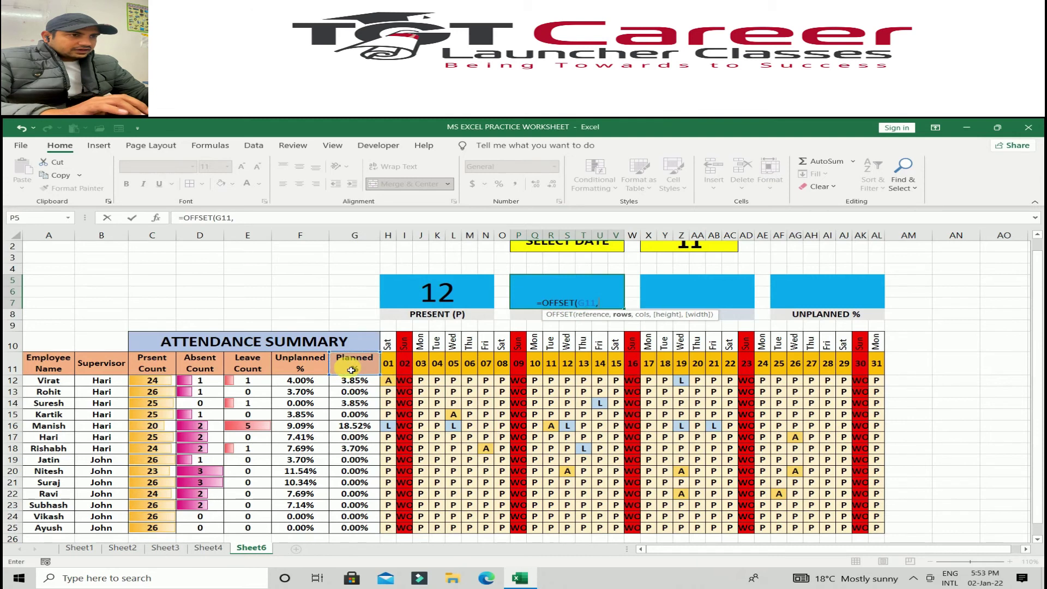
pyautogui.write('1')
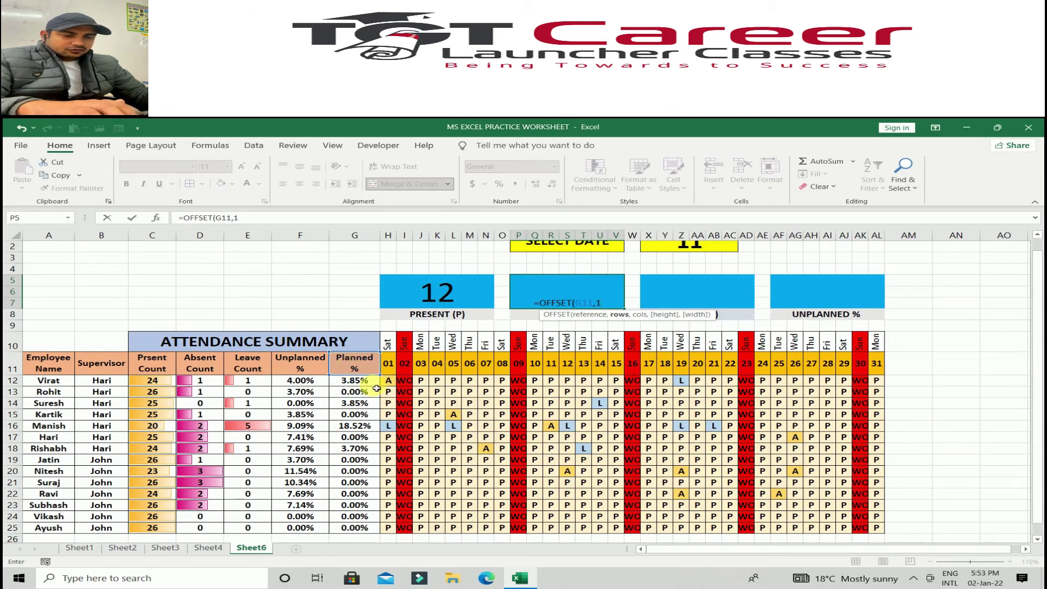
pyautogui.write(',')
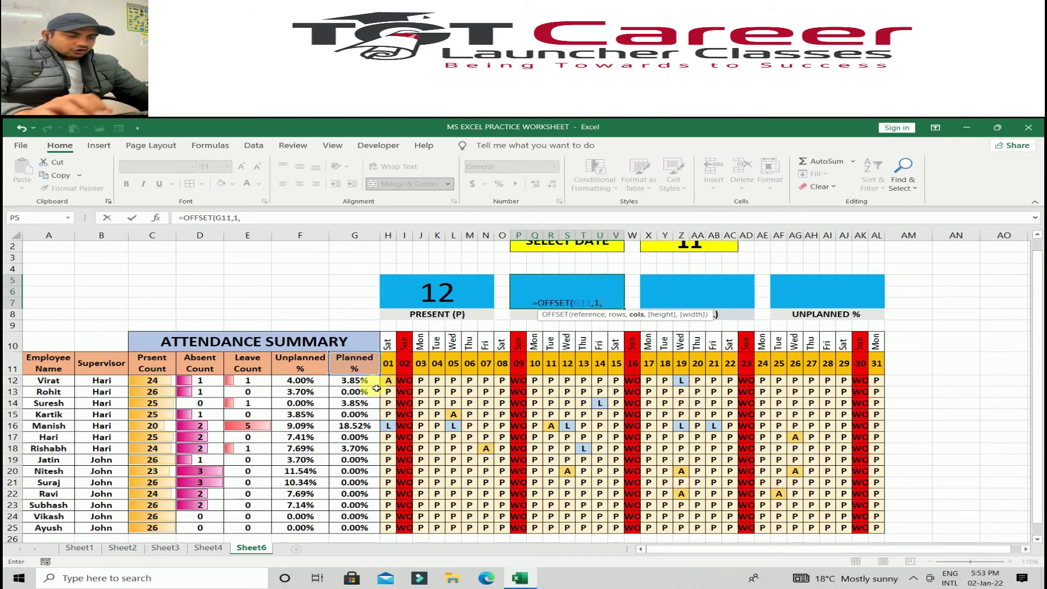
pyautogui.write('MATCH(')
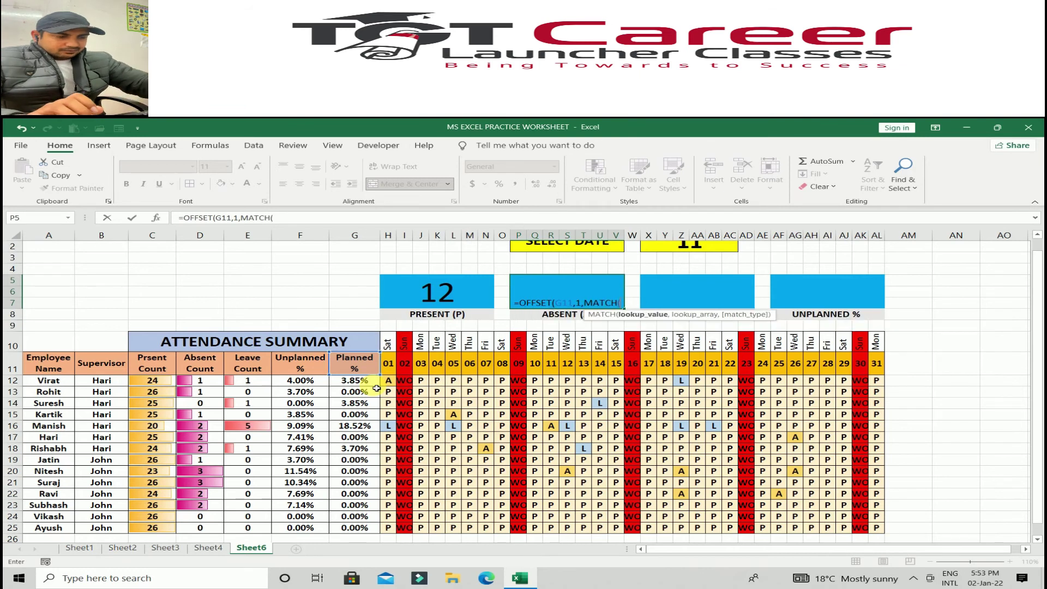
pyautogui.scroll(1, 600, 306)
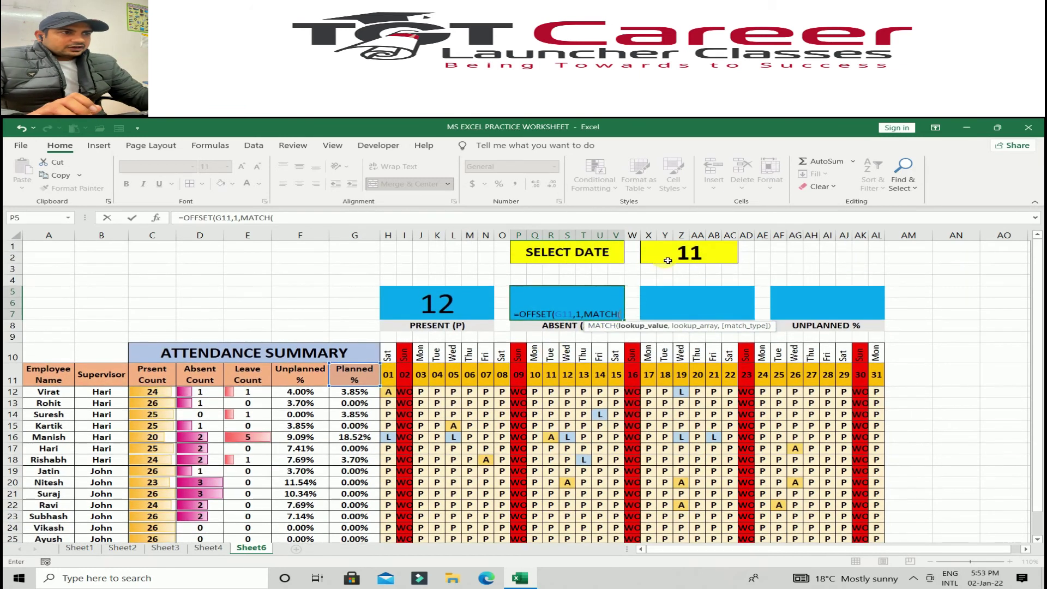
pyautogui.click(669, 260)
pyautogui.write(',')
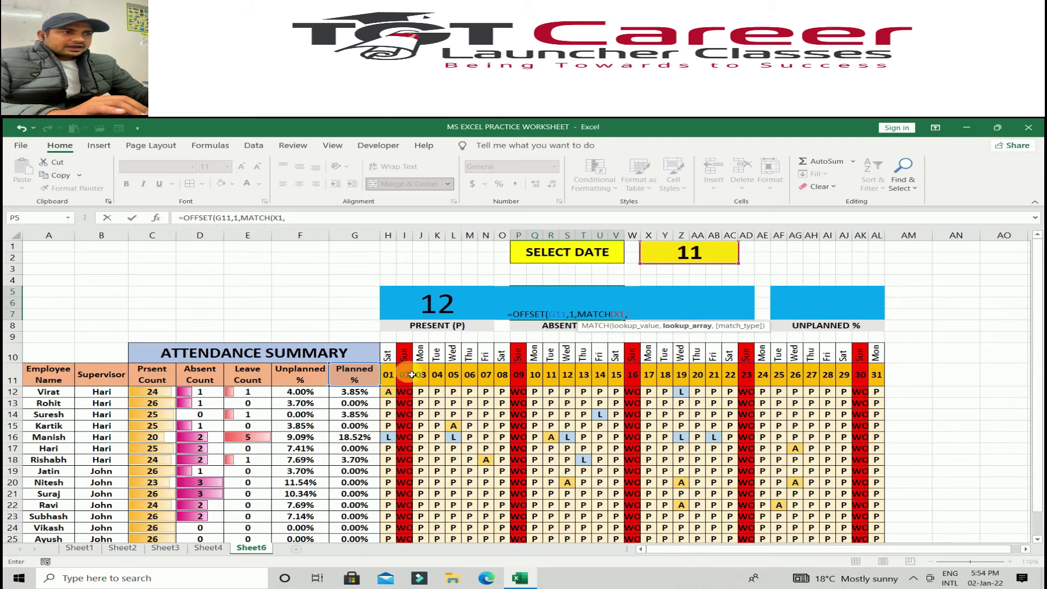
pyautogui.moveTo(387, 375); pyautogui.dragTo(876, 382)
# Finish the P5 formula with ,0),COUNTA(A12:A25),1) and enter it
pyautogui.write(',0')
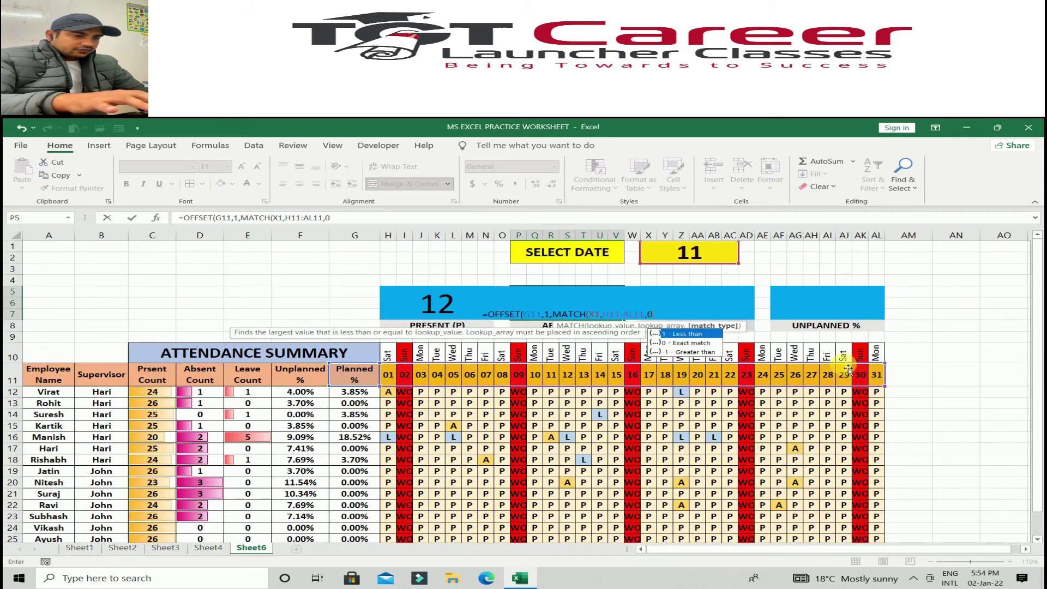
pyautogui.write(')')
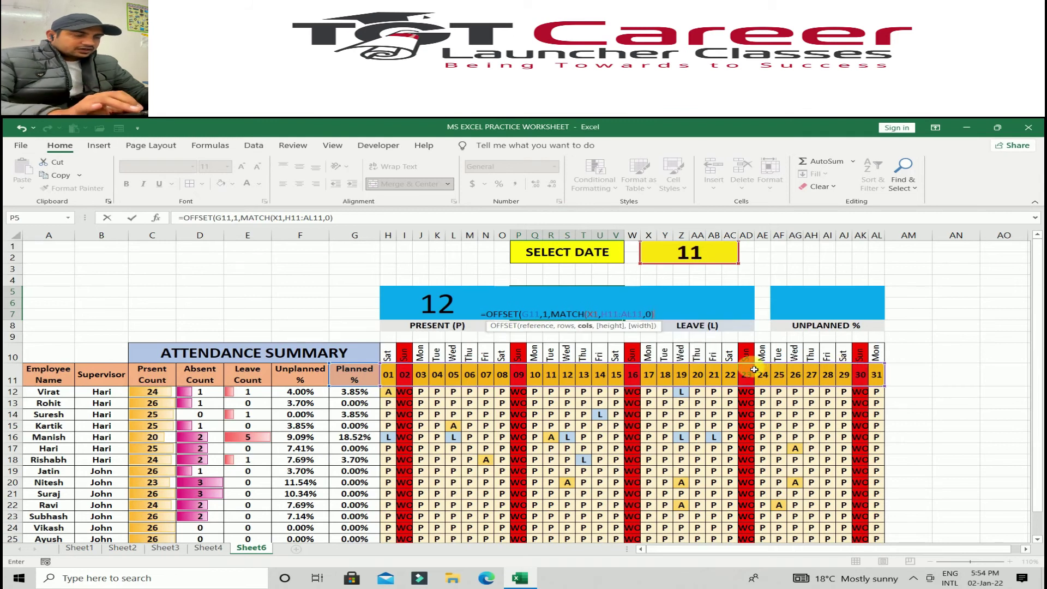
pyautogui.write(',')
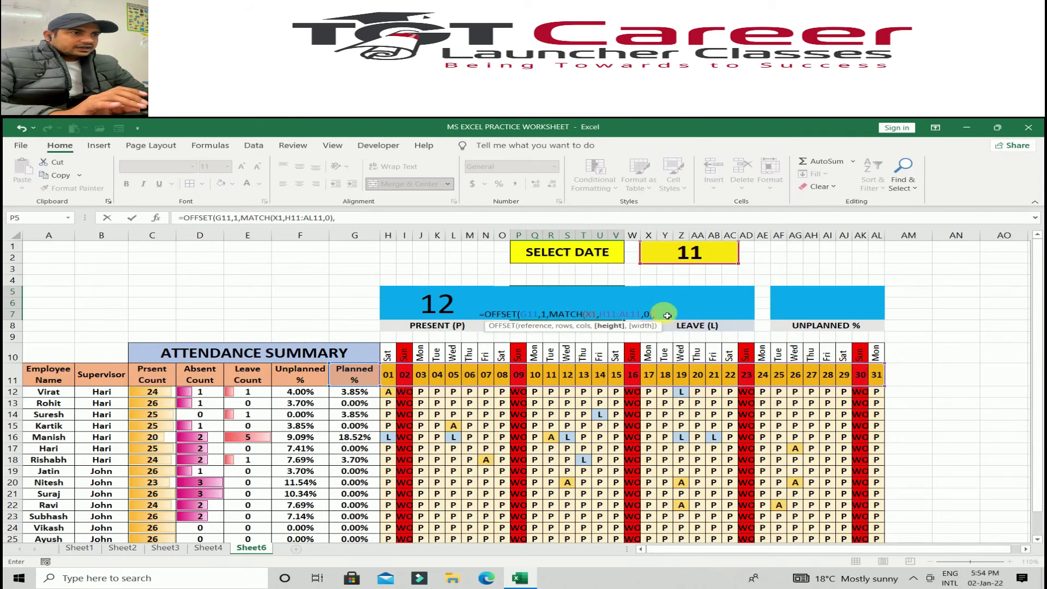
pyautogui.write('COUNTA(')
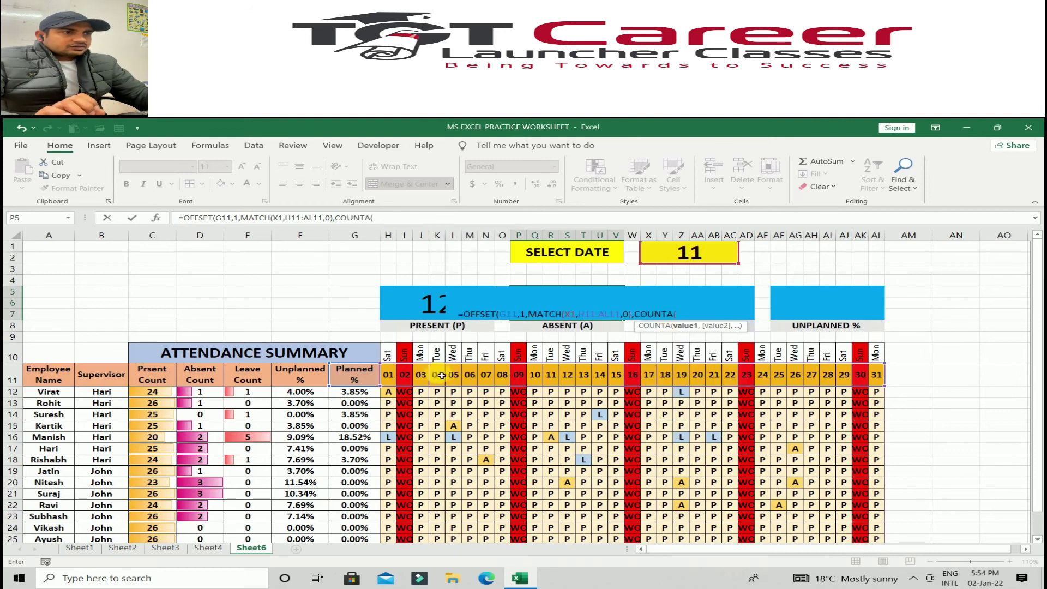
pyautogui.moveTo(45, 397); pyautogui.dragTo(53, 527)
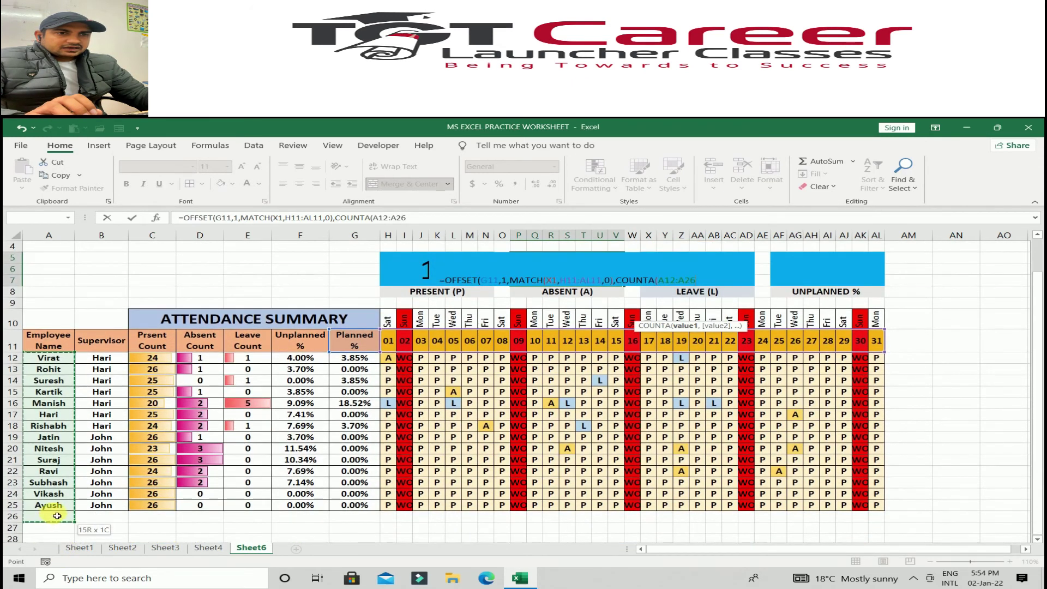
pyautogui.moveTo(54, 526); pyautogui.dragTo(55, 511)
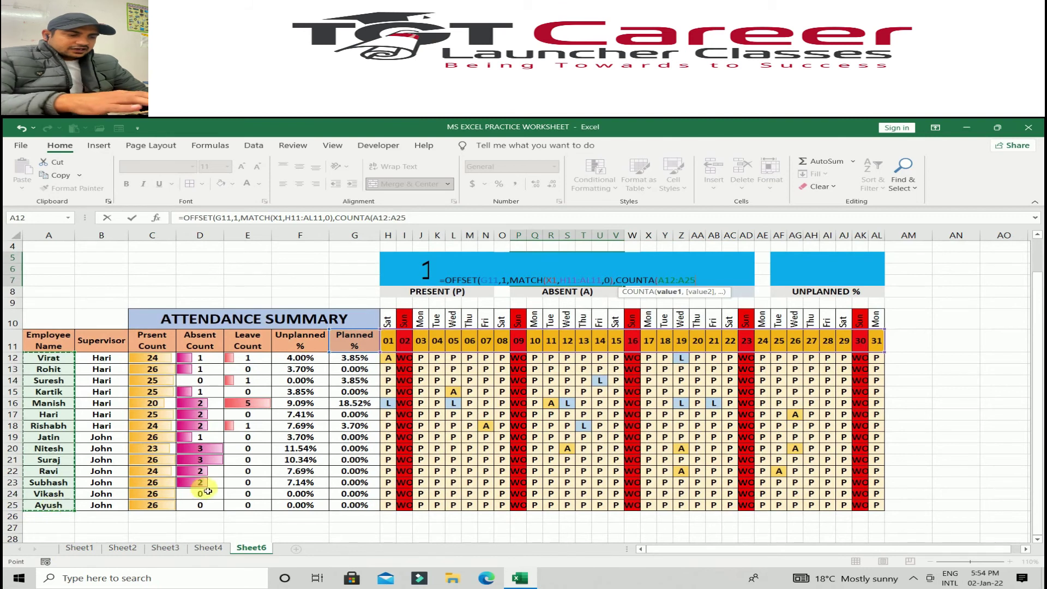
pyautogui.scroll(1, 201, 381)
pyautogui.click(413, 218)
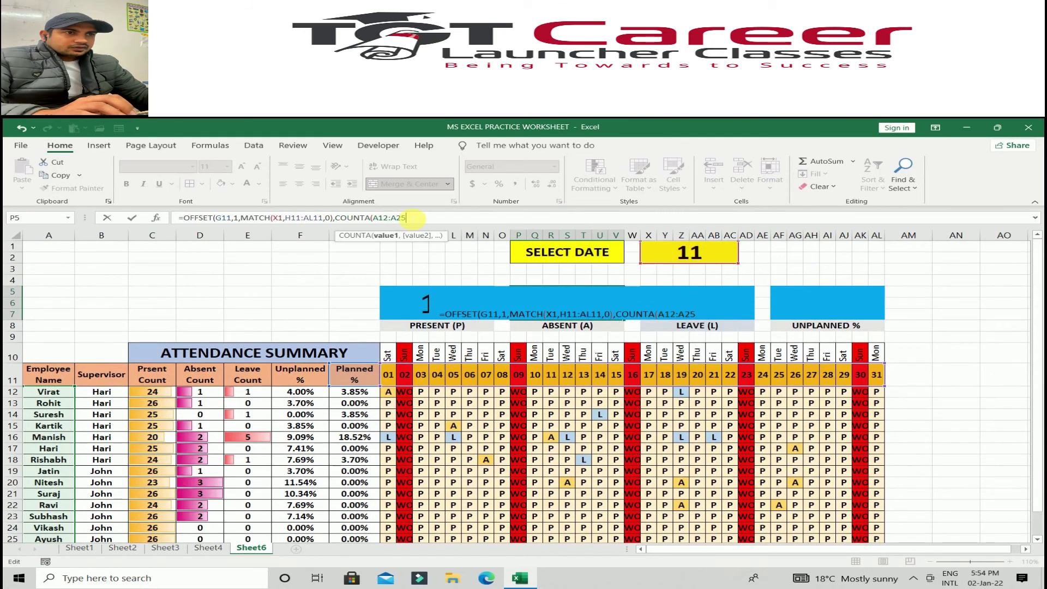
pyautogui.write('),')
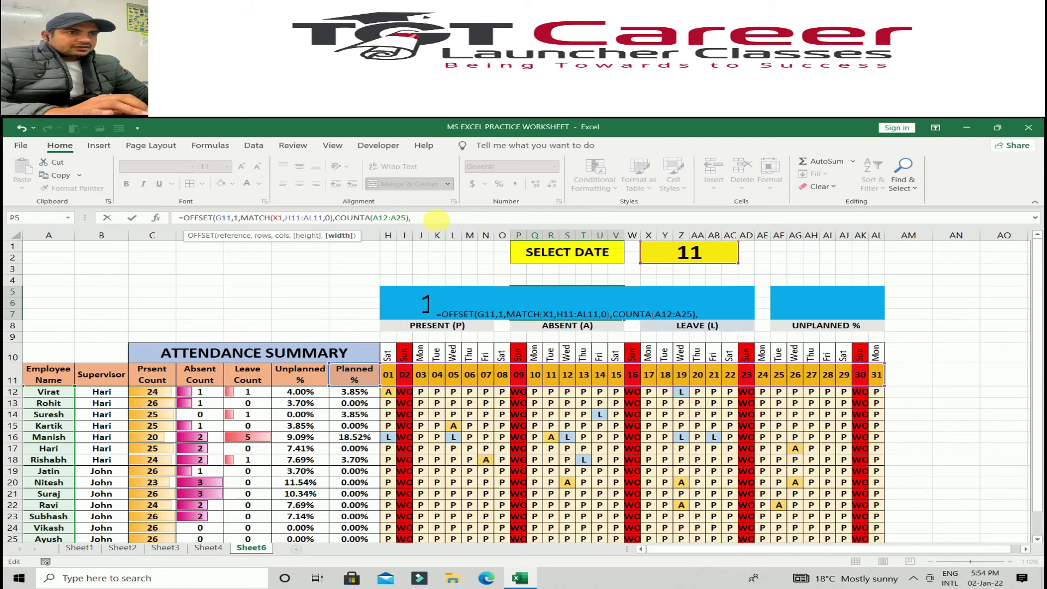
pyautogui.write('1')
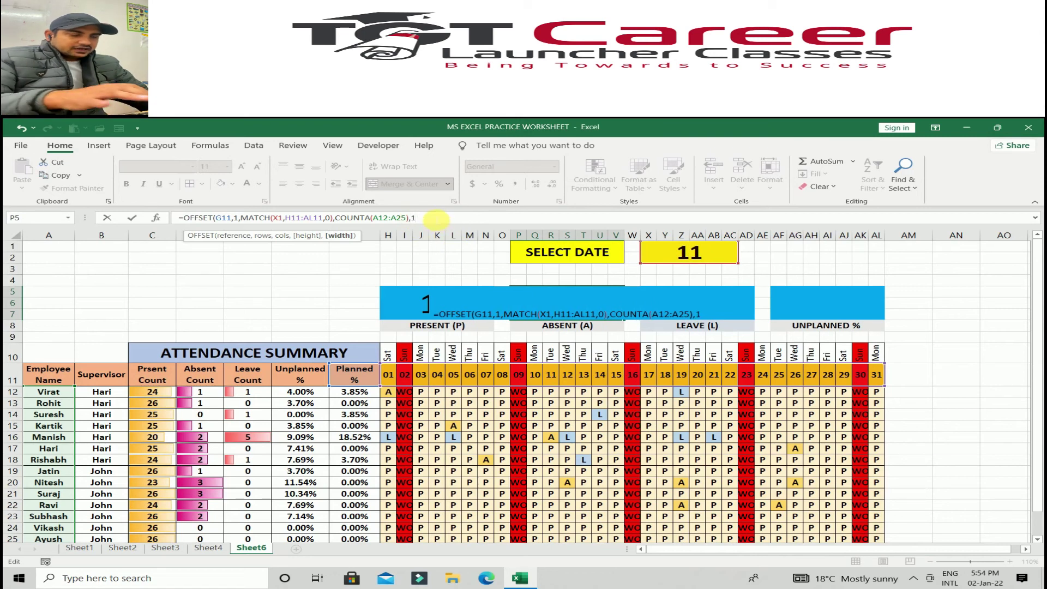
pyautogui.press('Return')
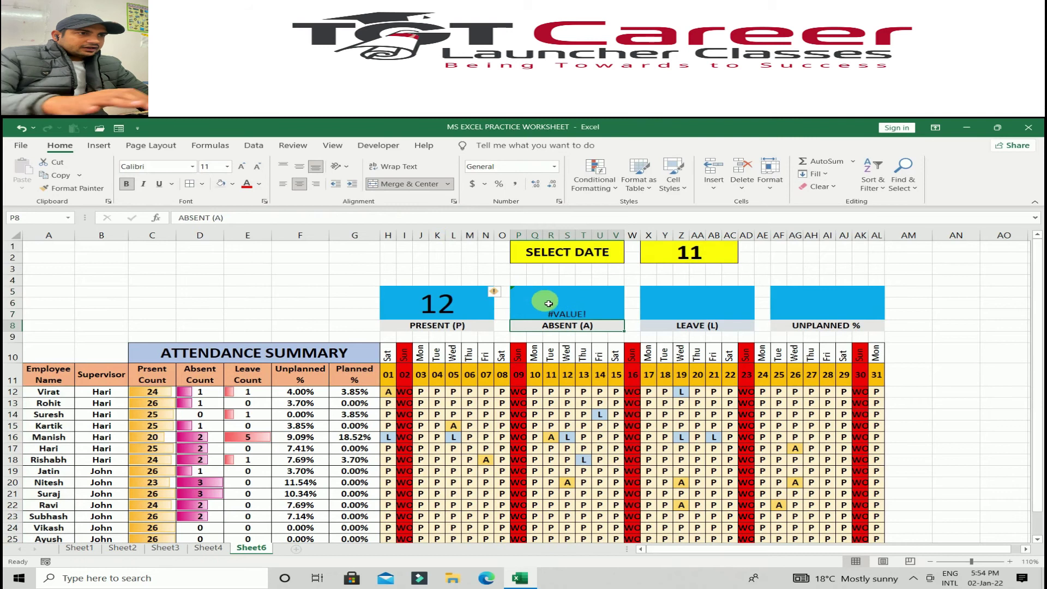
pyautogui.click(548, 303)
# Middle-align the ABSENT card value and raise its font size to 22
pyautogui.click(295, 170)
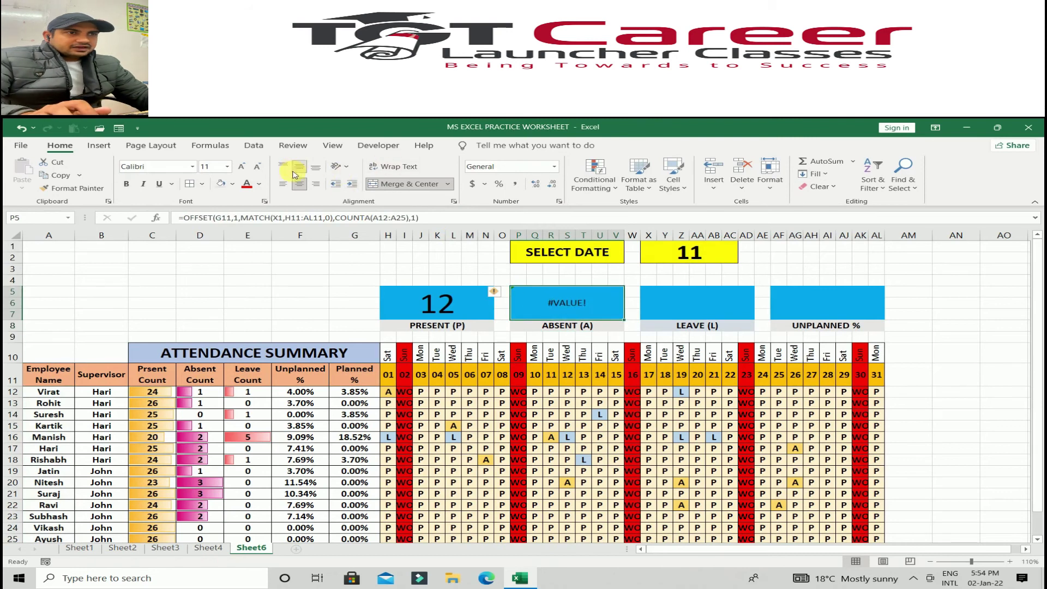
pyautogui.click(243, 167)
pyautogui.click(244, 167)
pyautogui.click(243, 166)
pyautogui.click(243, 166)
pyautogui.click(244, 166)
pyautogui.click(243, 166)
# Wrap the ABSENT formula in COUNTIF(...,"A") so it shows 1
pyautogui.click(182, 218)
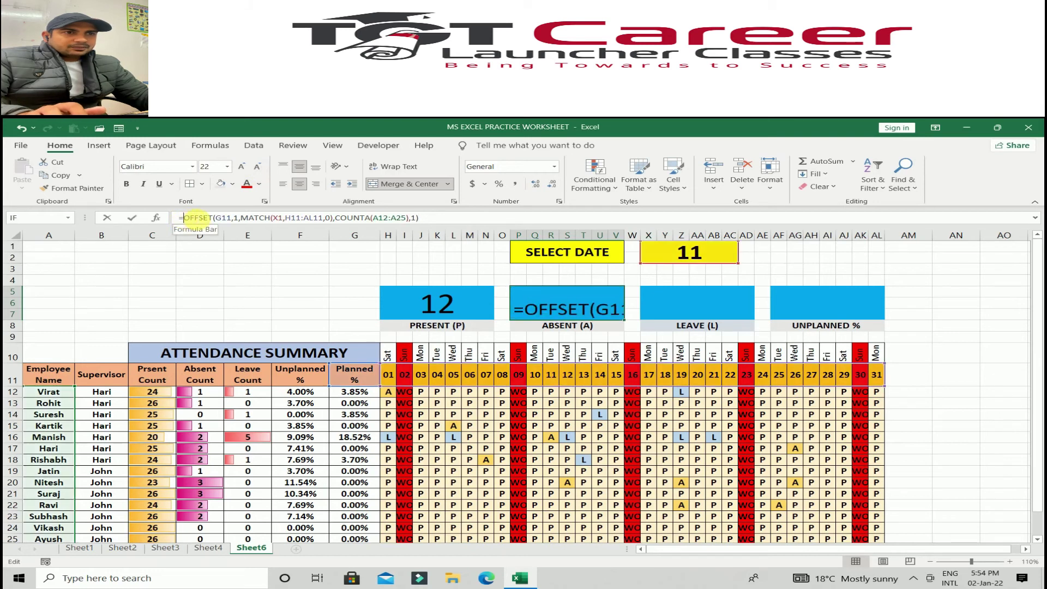
pyautogui.write('COUNTIF(')
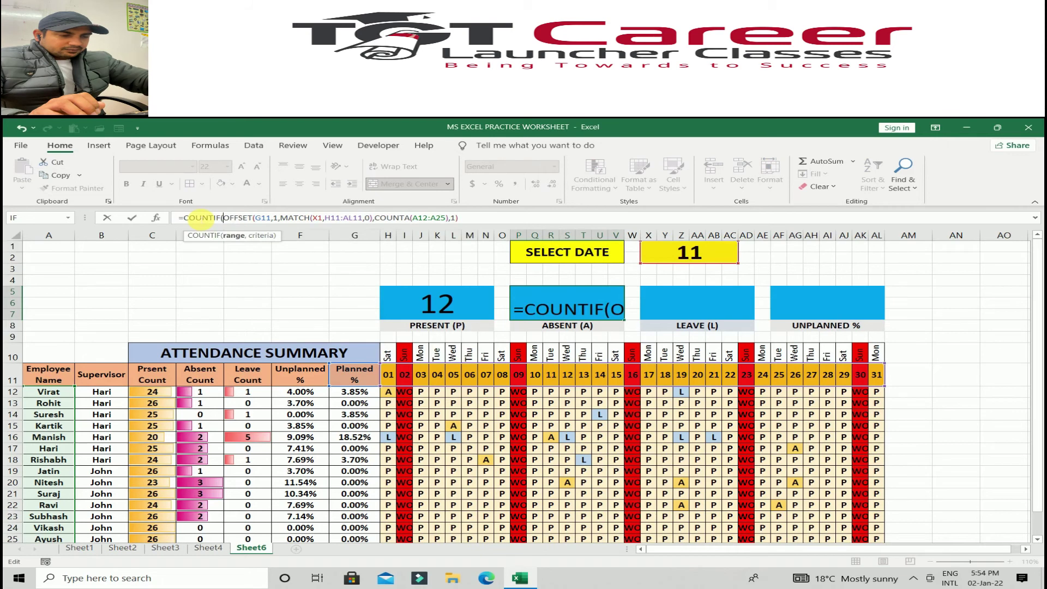
pyautogui.click(479, 218)
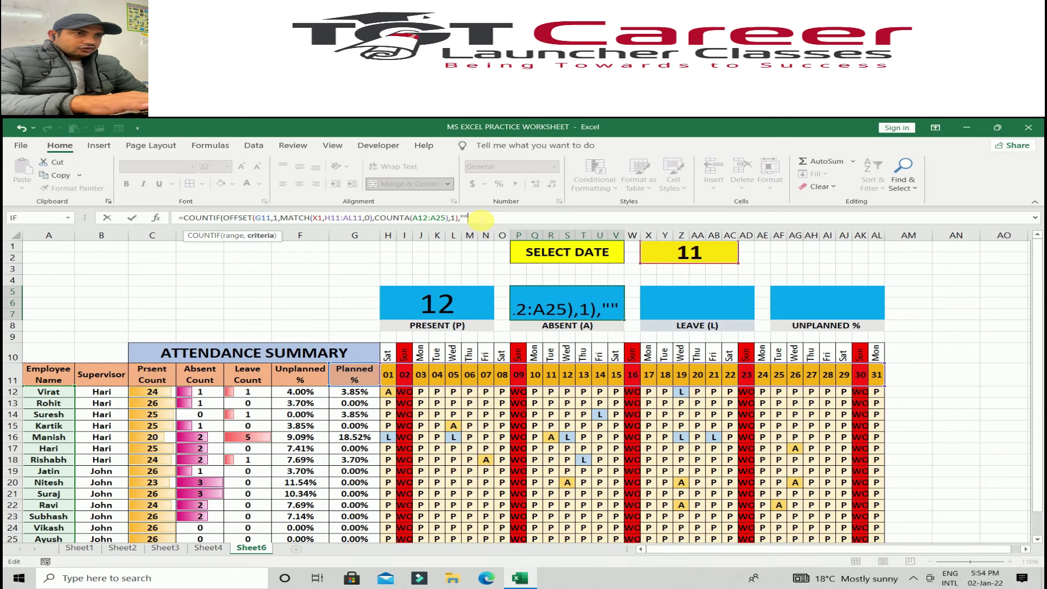
pyautogui.write('"')
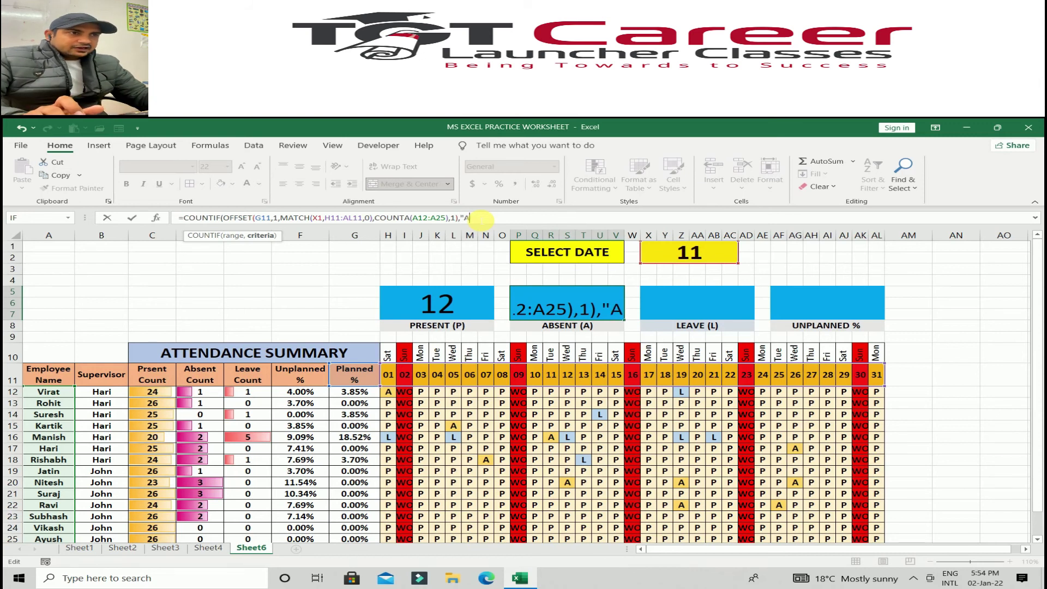
pyautogui.write('"')
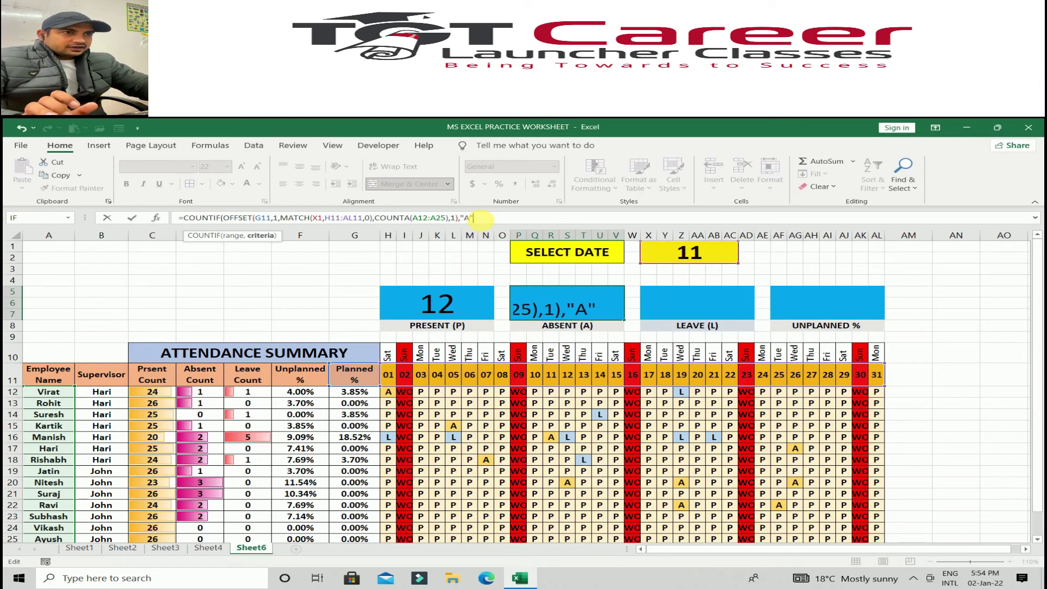
pyautogui.write('")')
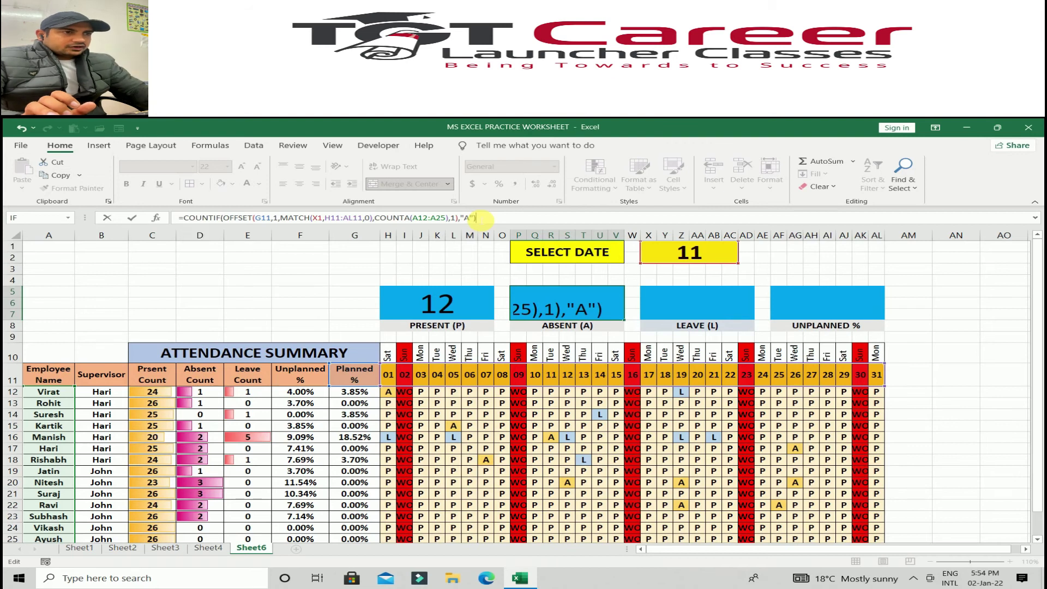
pyautogui.press('Return')
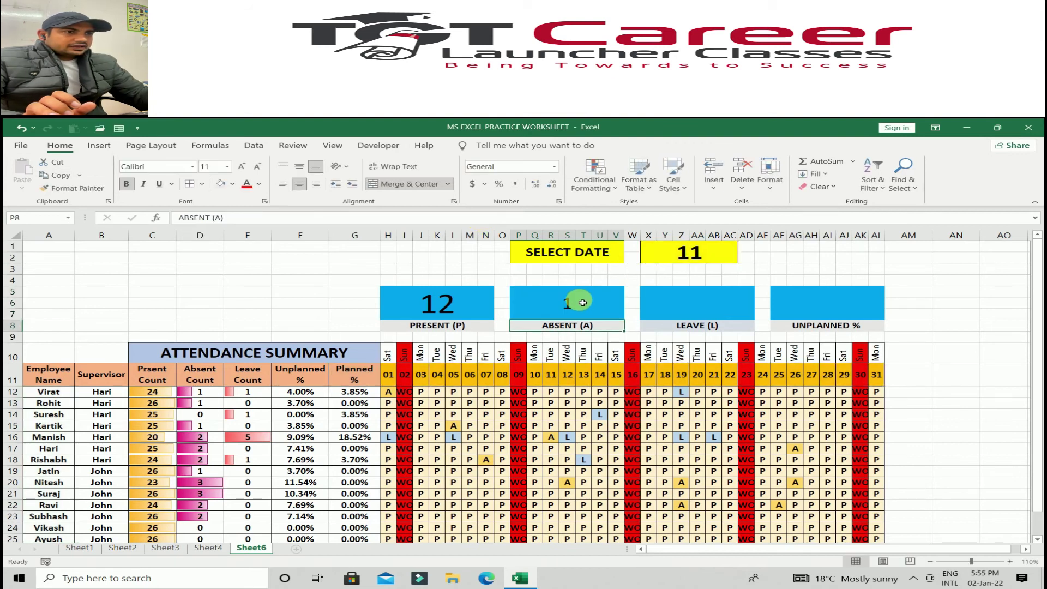
pyautogui.click(567, 314)
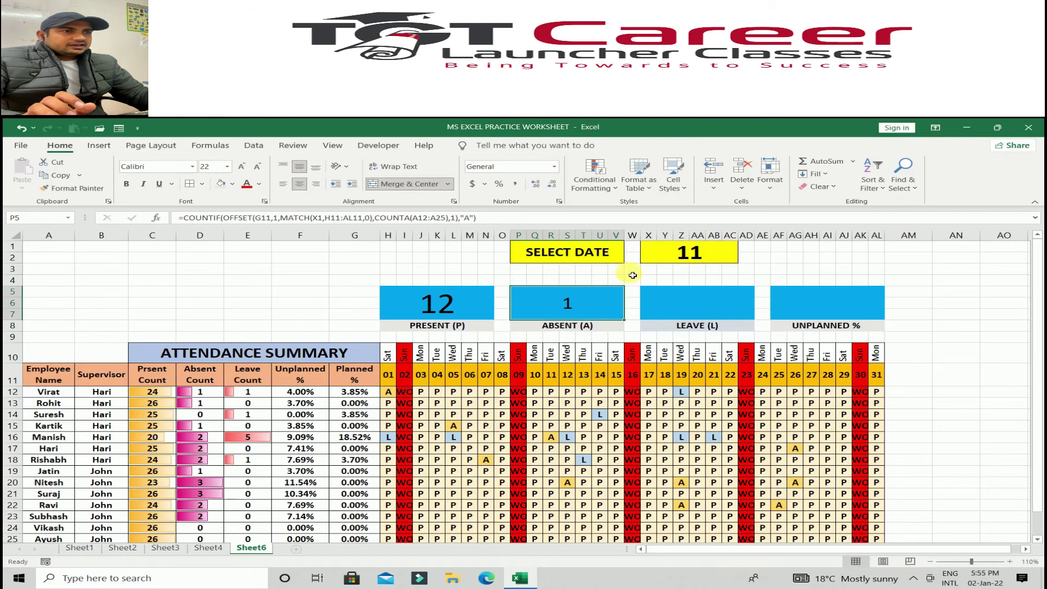
pyautogui.click(575, 325)
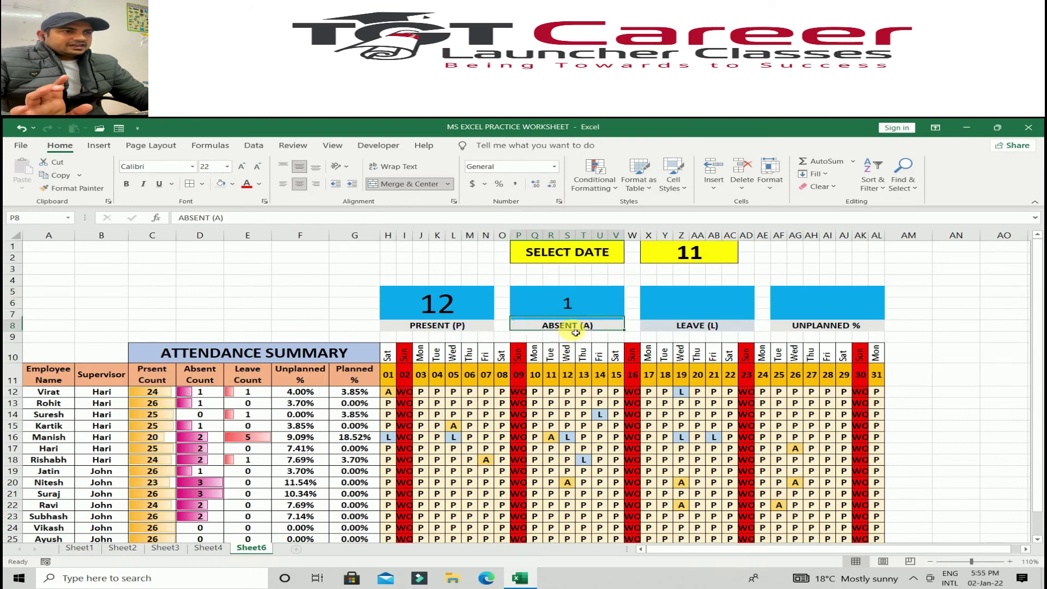
# Clear an aborted entry in the LEAVE card X5 and enlarge its text
pyautogui.click(676, 300)
pyautogui.write('=OFFSET')
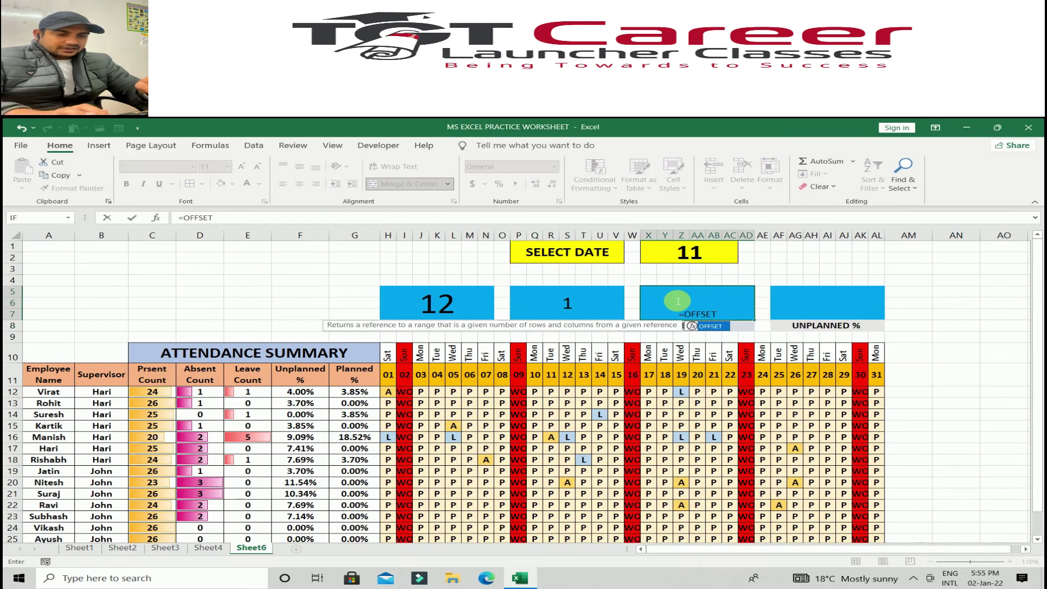
pyautogui.press('BackSpace')
pyautogui.press('BackSpace')
pyautogui.press('BackSpace')
pyautogui.press('BackSpace')
pyautogui.press('BackSpace')
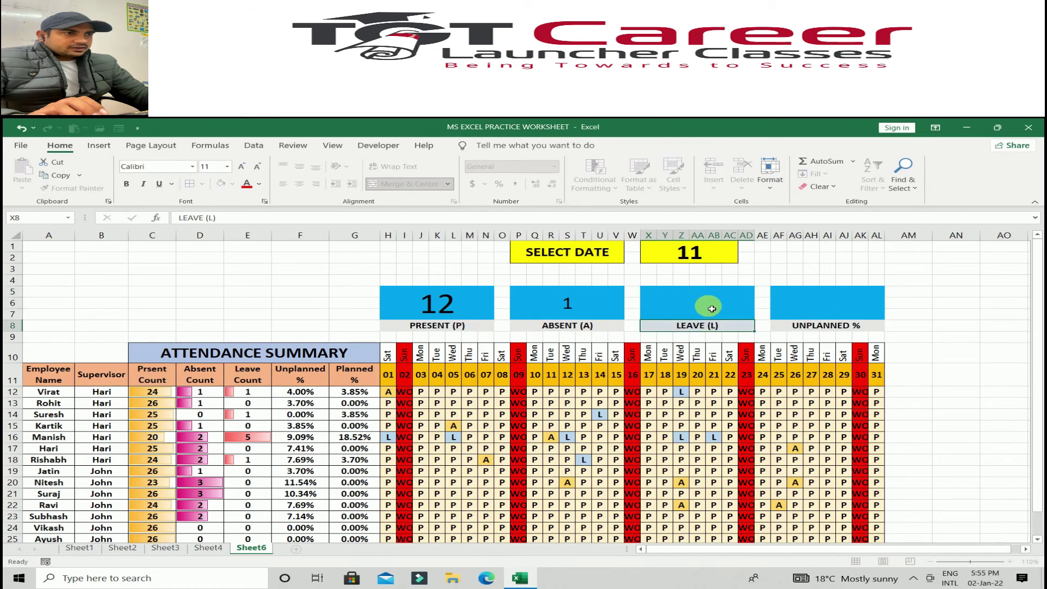
pyautogui.press('Escape')
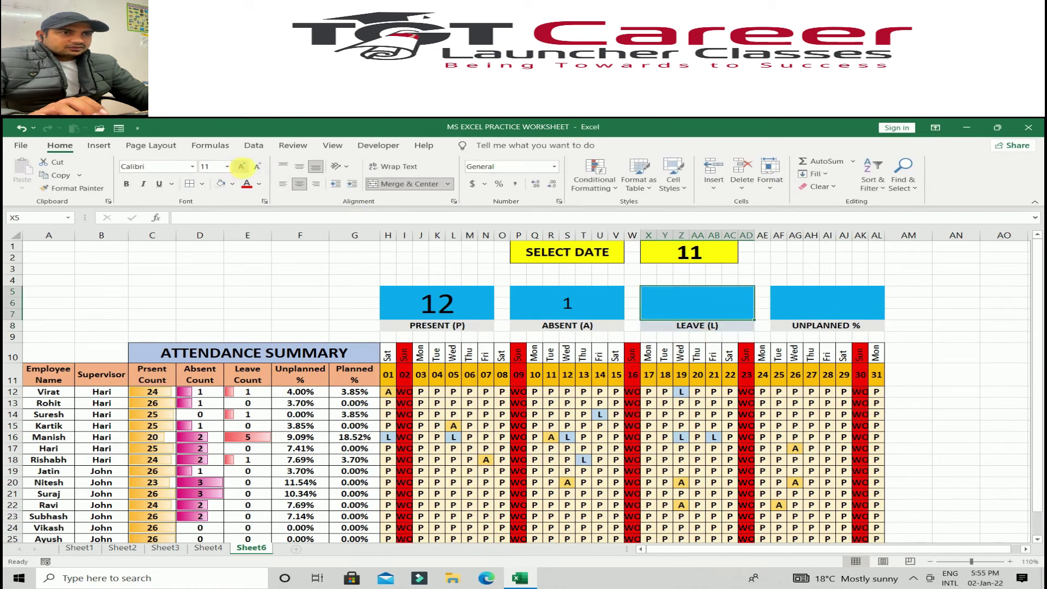
pyautogui.write('=')
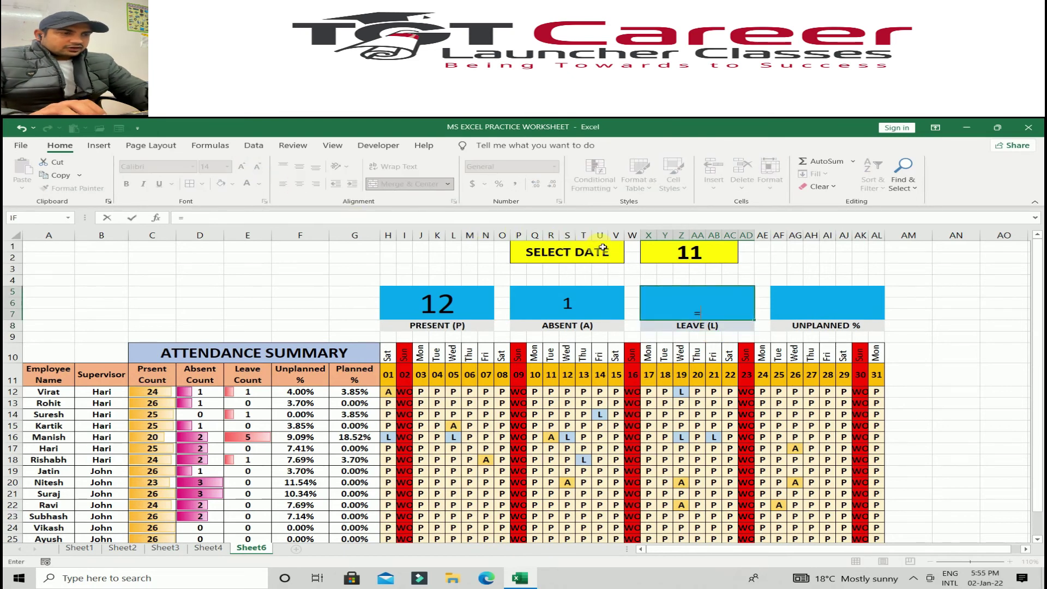
pyautogui.press('BackSpace')
pyautogui.click(240, 166)
# In X5, type =OFFSET(G11,1,MATCH(X1,H11:AL11,0)) using clicked references
pyautogui.click(695, 306)
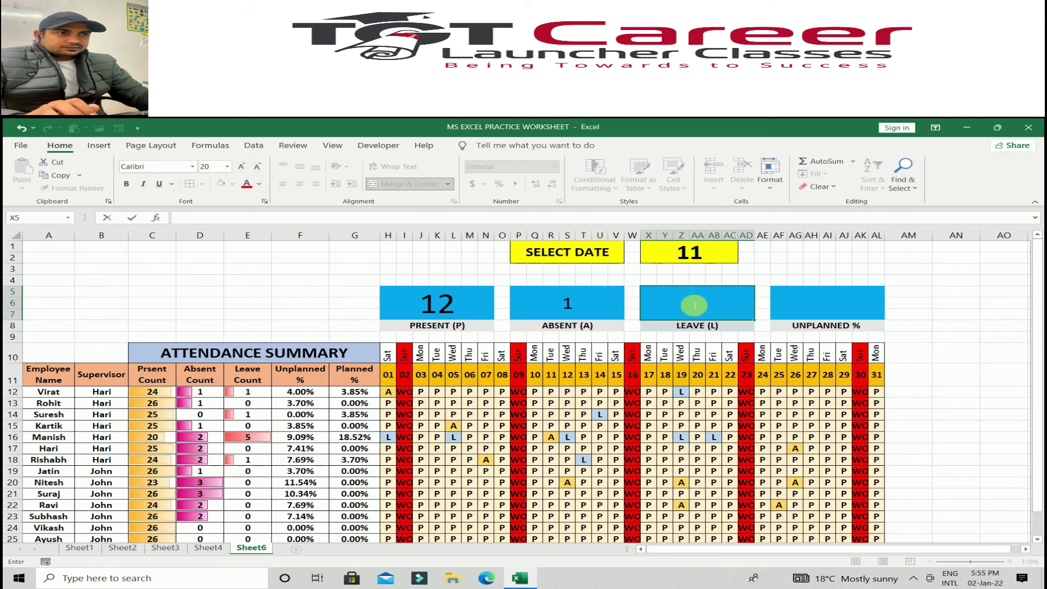
pyautogui.write('=OFFSET(')
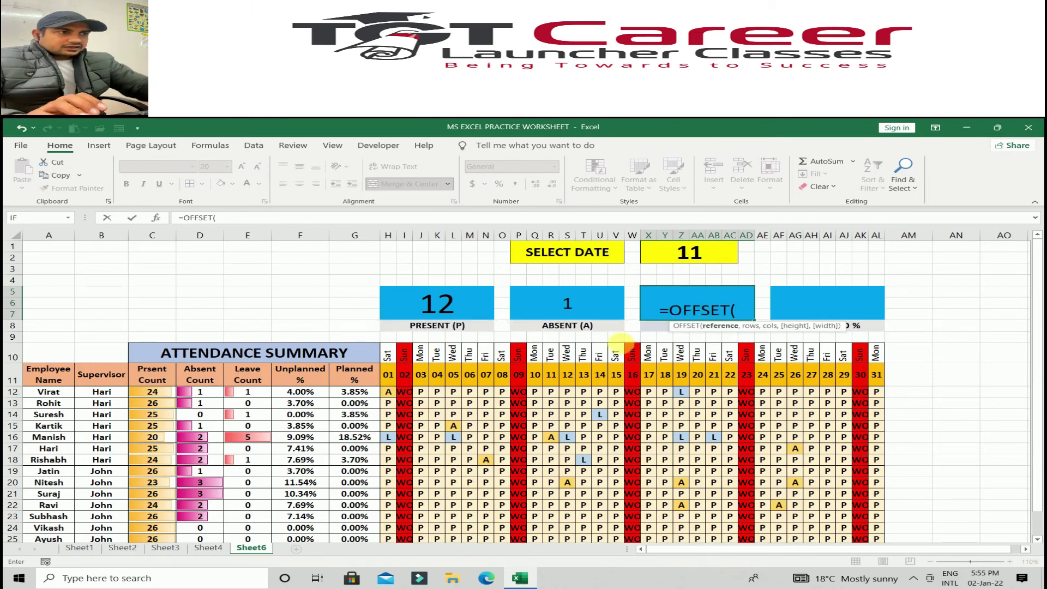
pyautogui.click(356, 377)
pyautogui.write(',')
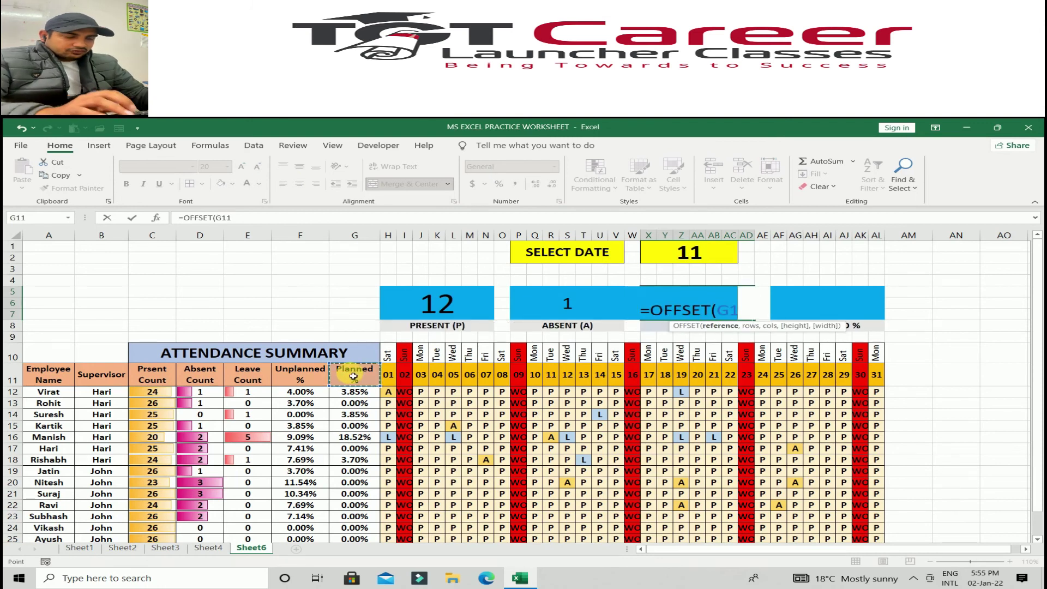
pyautogui.write('1,')
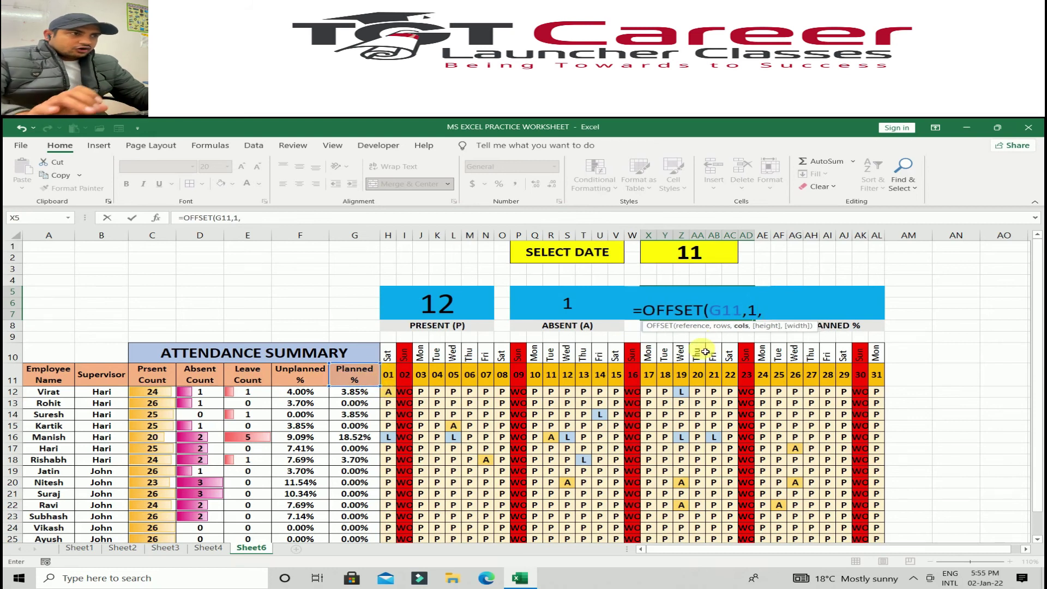
pyautogui.write('MATCH')
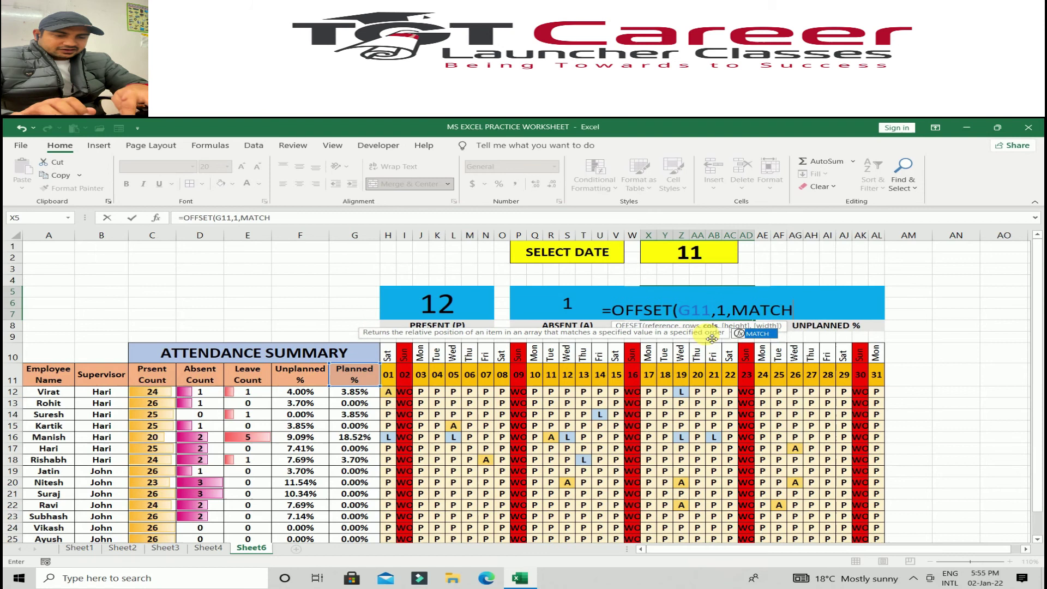
pyautogui.write('(')
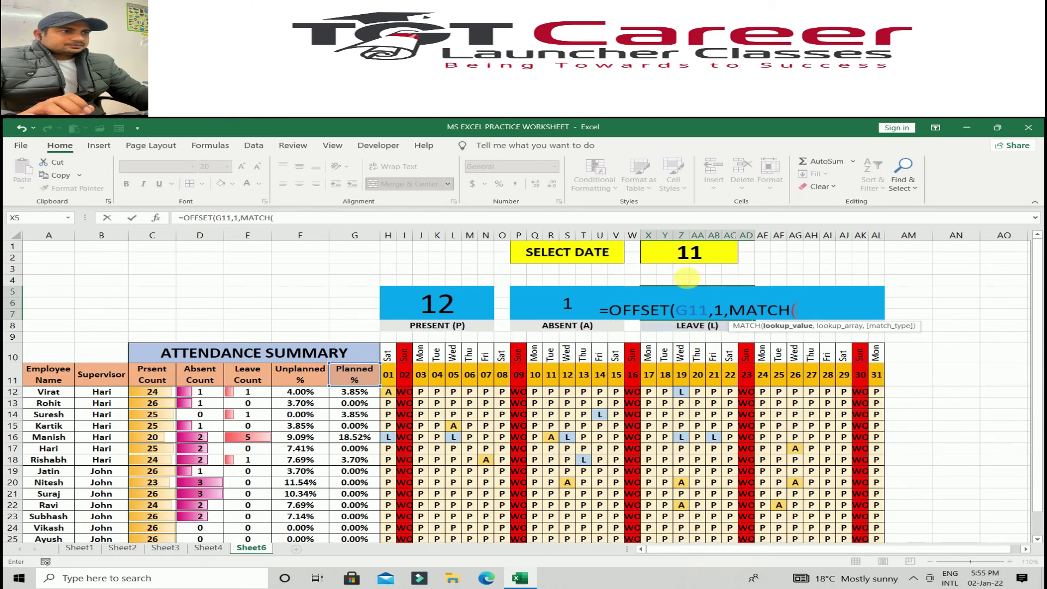
pyautogui.click(682, 254)
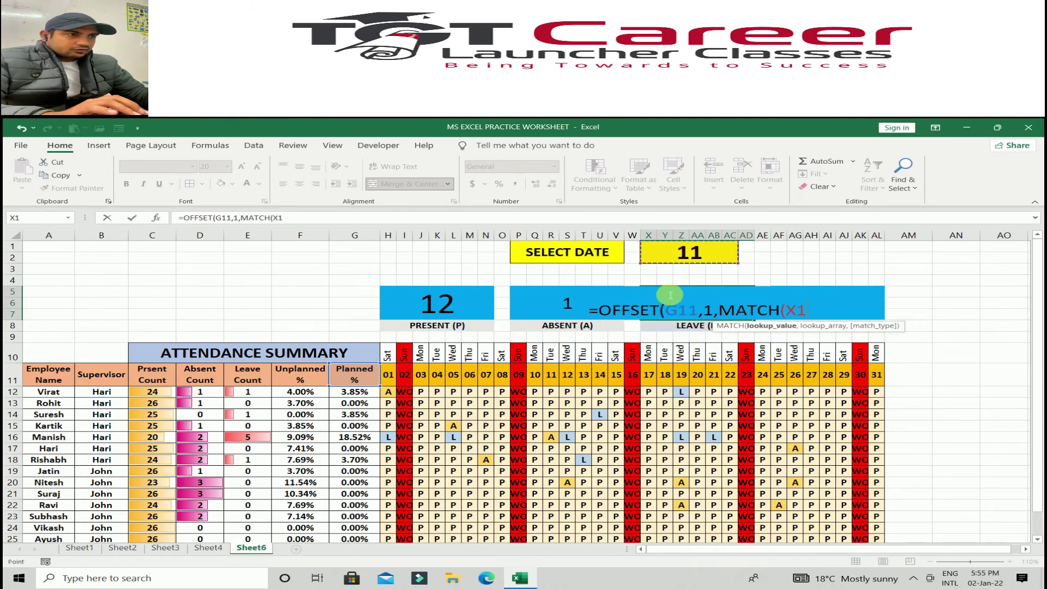
pyautogui.write(',')
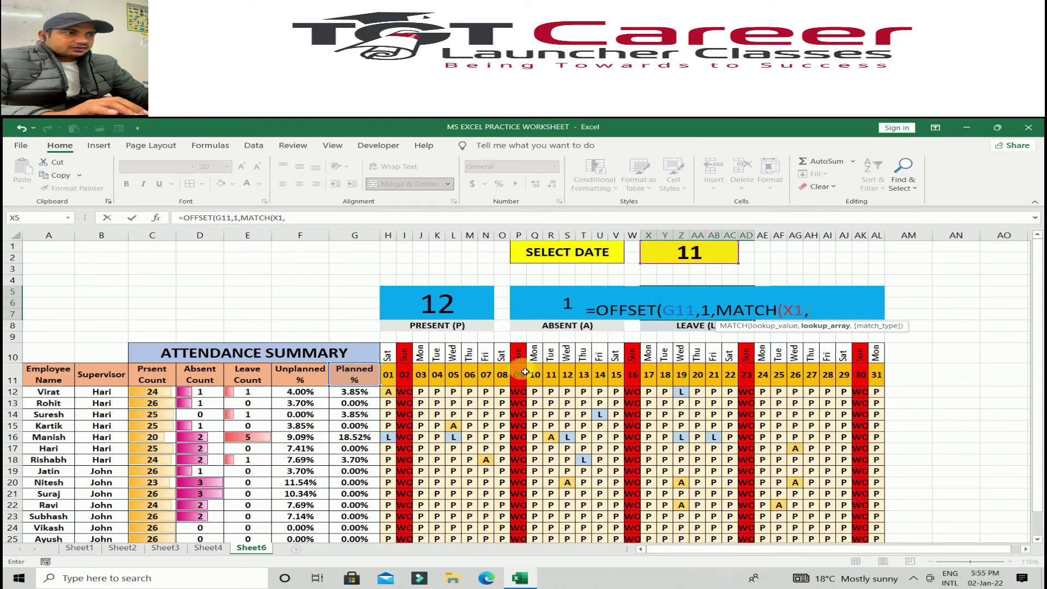
pyautogui.moveTo(391, 374); pyautogui.dragTo(876, 375)
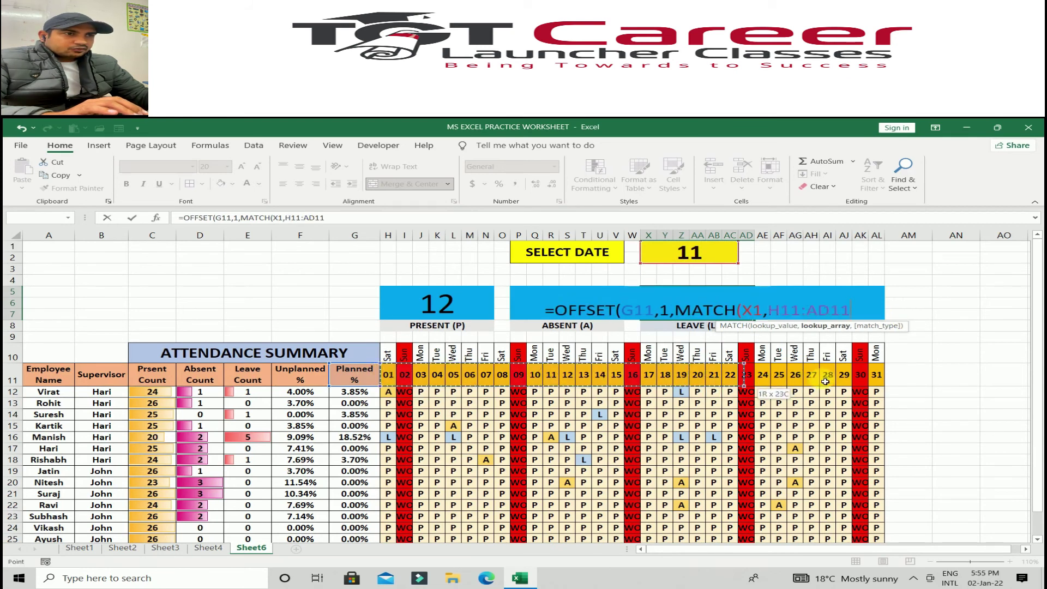
pyautogui.write(',')
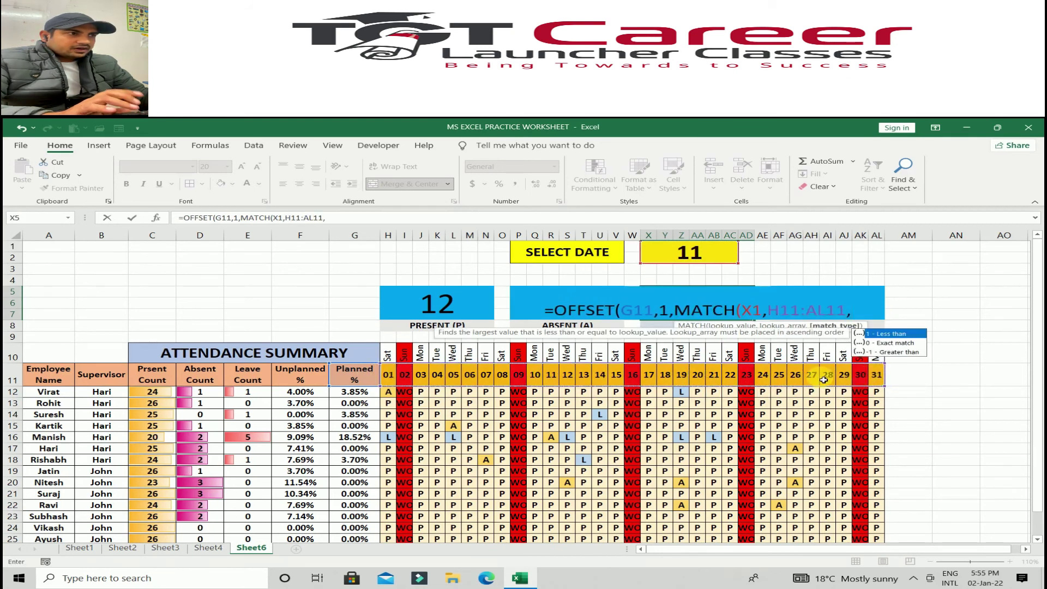
pyautogui.write('0')
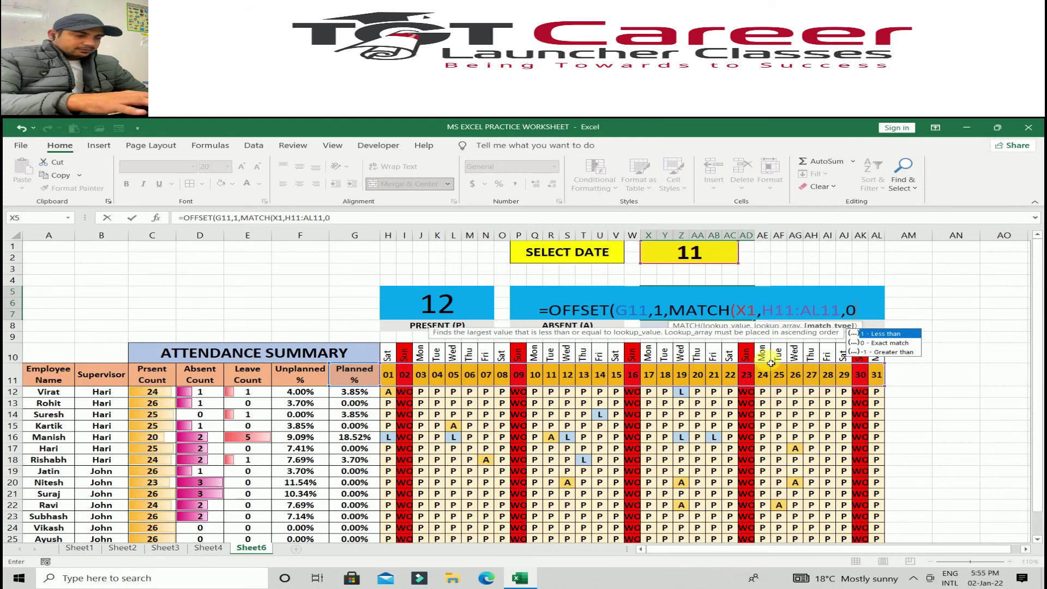
pyautogui.write('),')
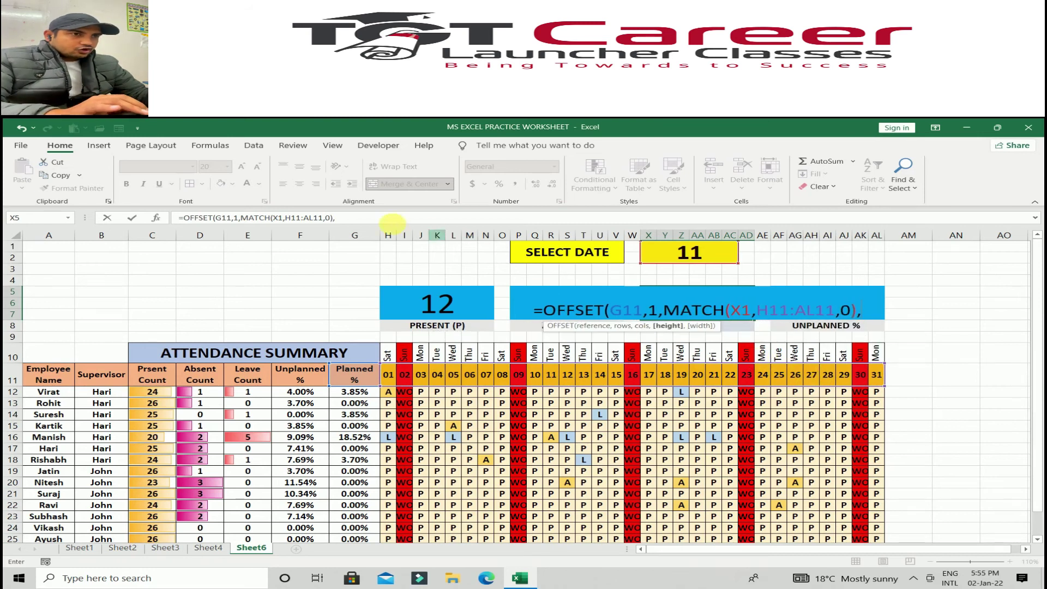
# Add COUNTA(A12:A25) as height and width 1, then commit the LEAVE formula
pyautogui.click(378, 221)
pyautogui.write(',COUNTA(')
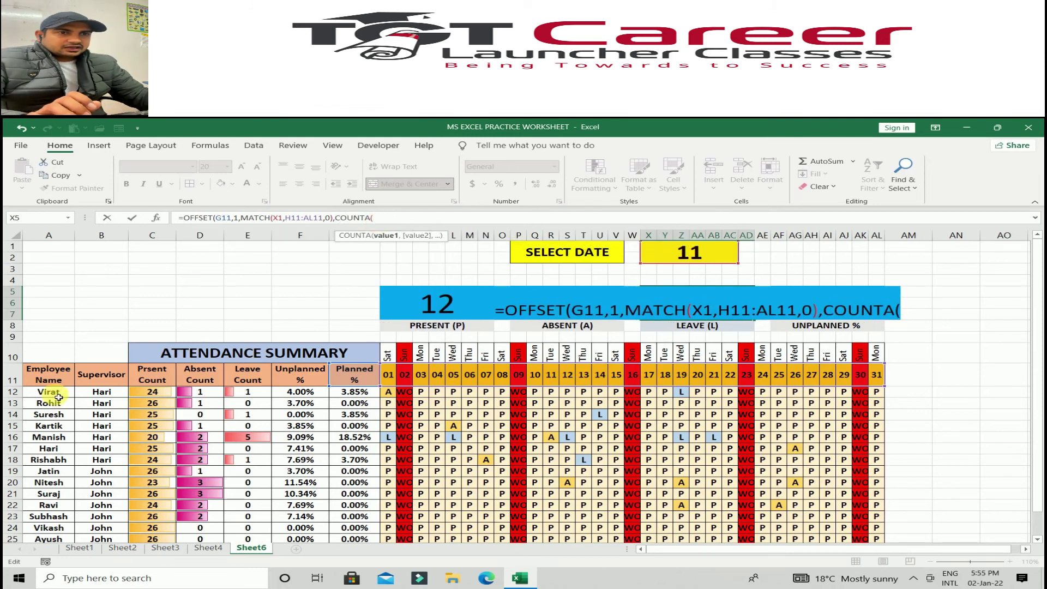
pyautogui.moveTo(58, 397); pyautogui.dragTo(63, 529)
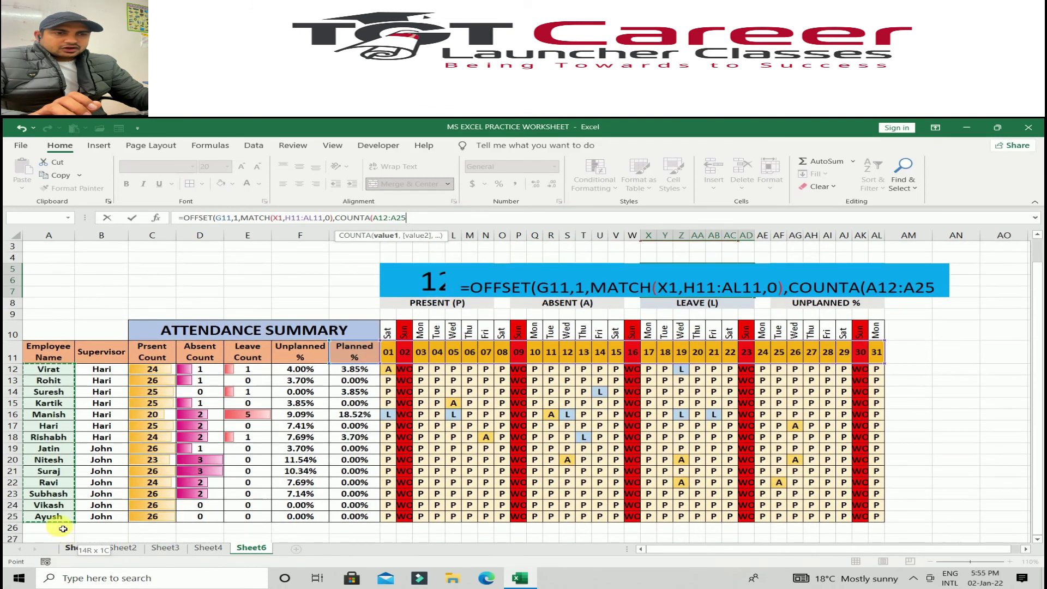
pyautogui.moveTo(63, 529); pyautogui.dragTo(57, 517)
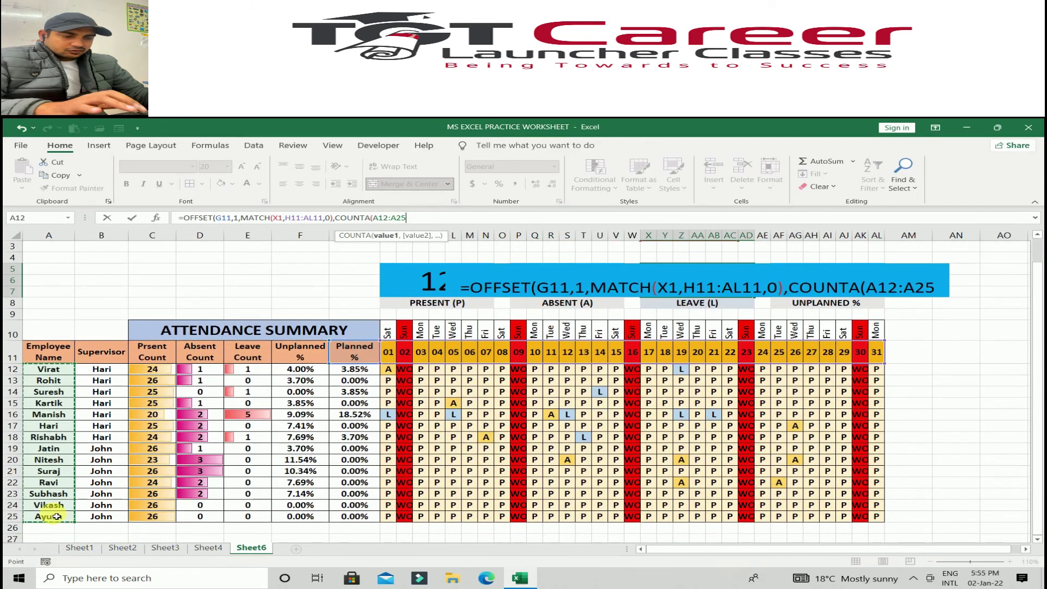
pyautogui.write(')')
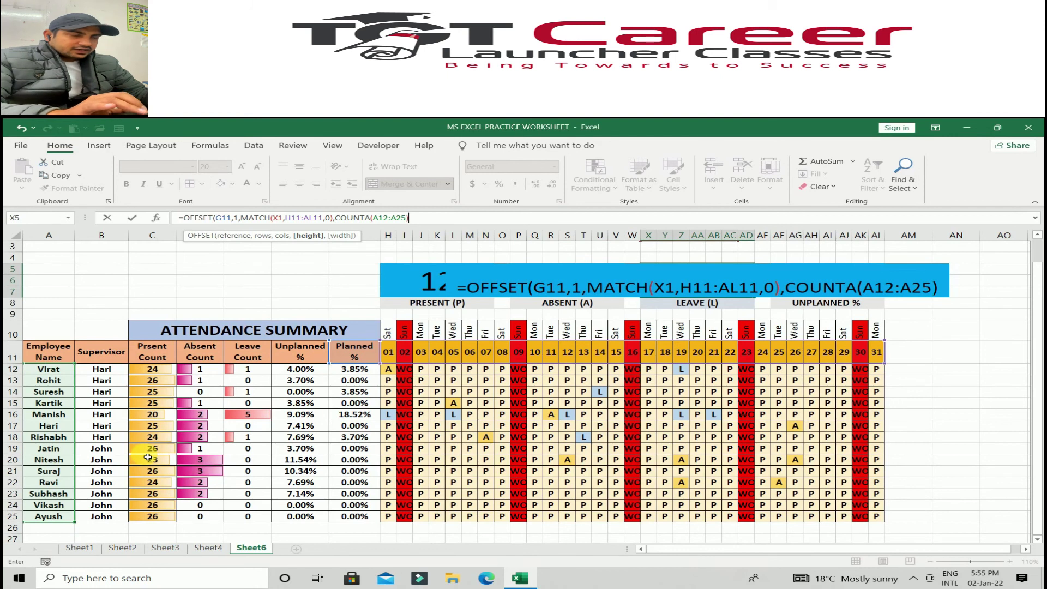
pyautogui.write(',1')
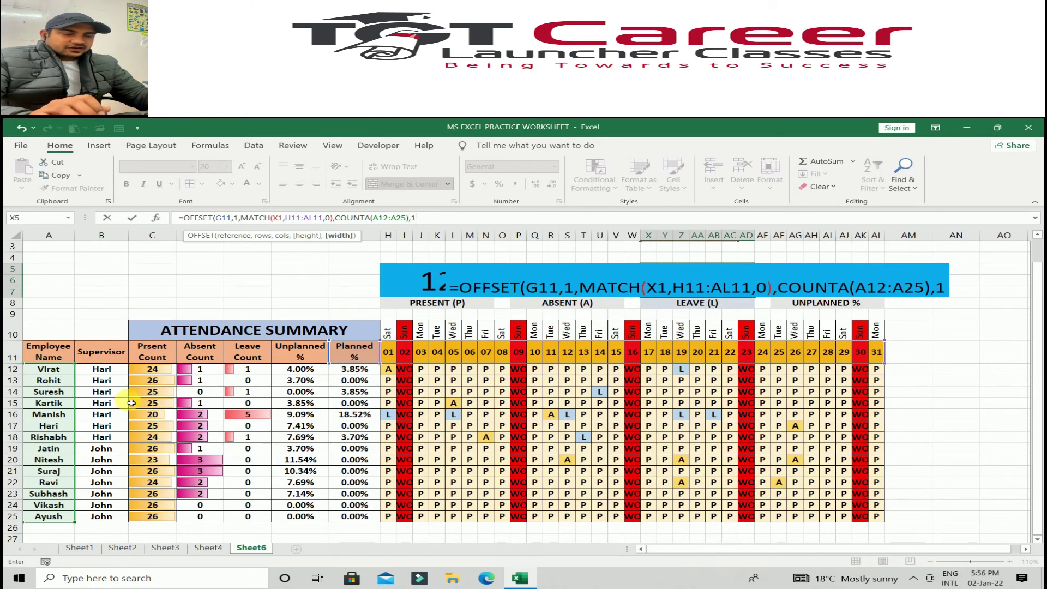
pyautogui.write(')')
pyautogui.click(698, 305)
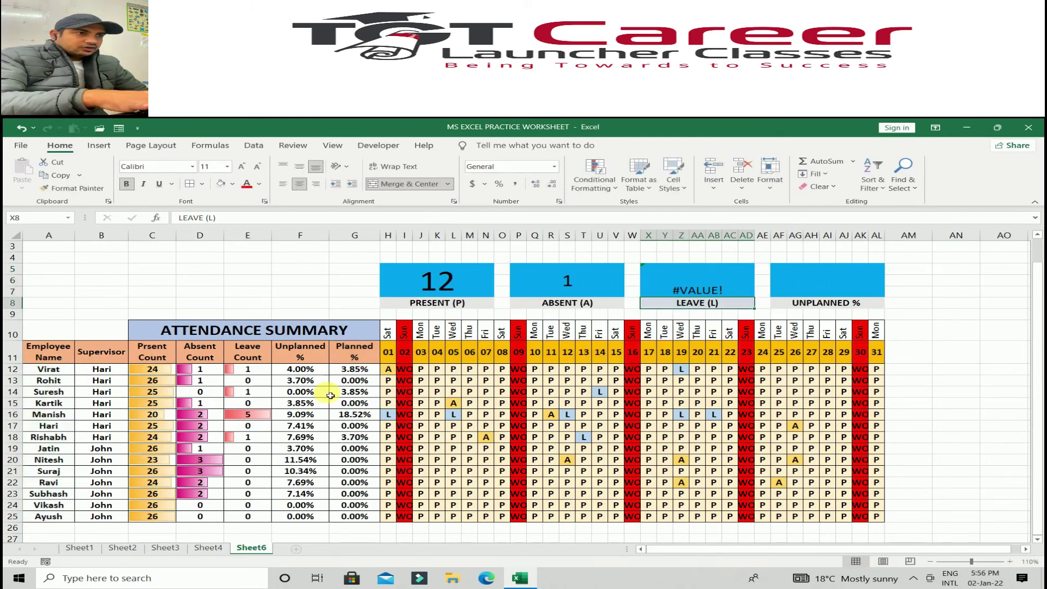
# Wrap the LEAVE card's X5 formula in COUNTIF counting "L", returning 0
pyautogui.click(698, 288)
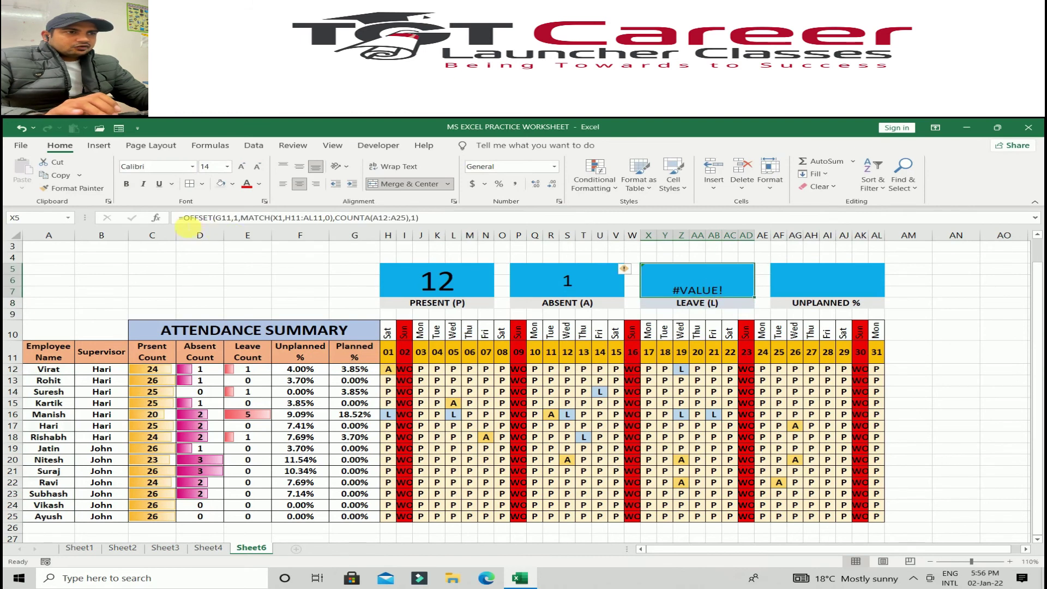
pyautogui.click(183, 217)
pyautogui.write('COUNT')
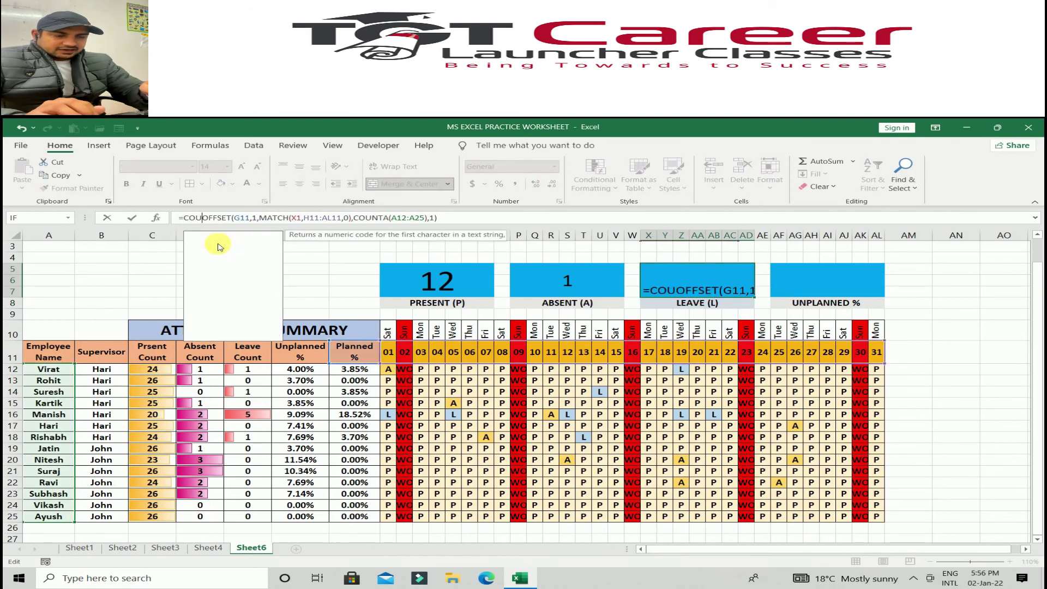
pyautogui.write('IF(')
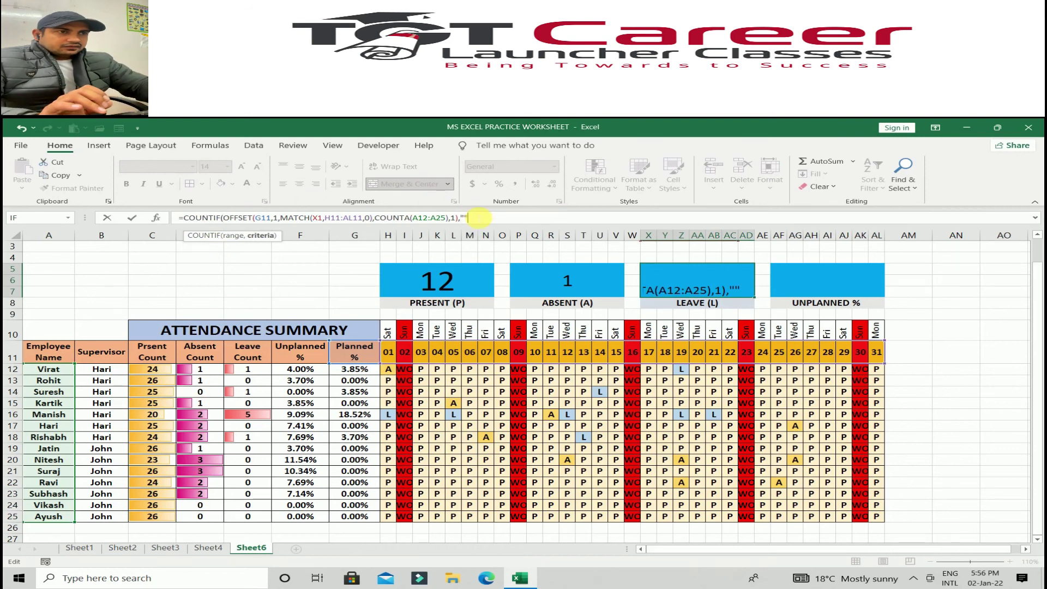
pyautogui.write('L')
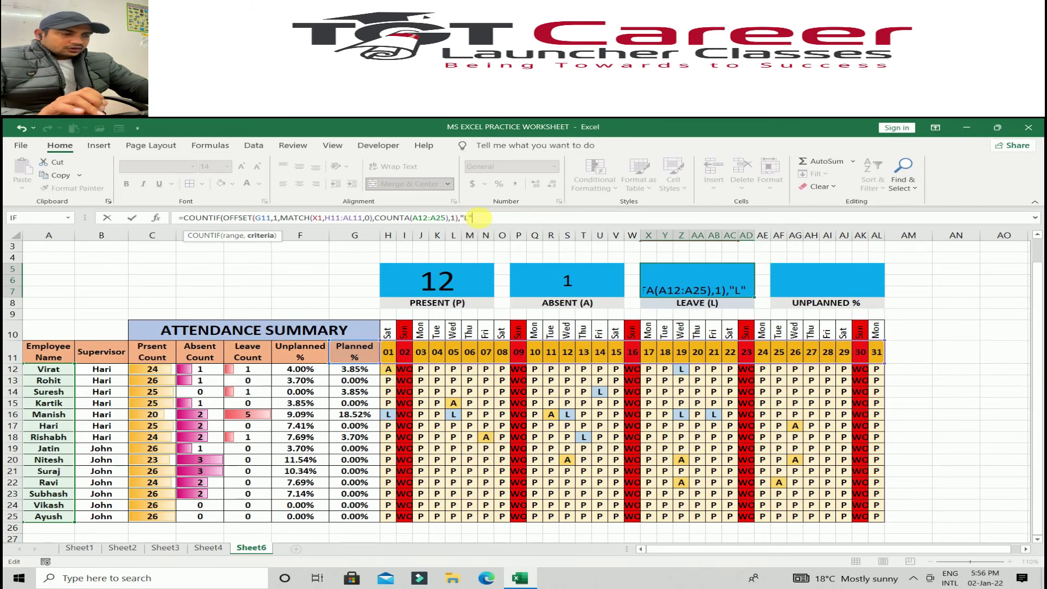
pyautogui.press('Return')
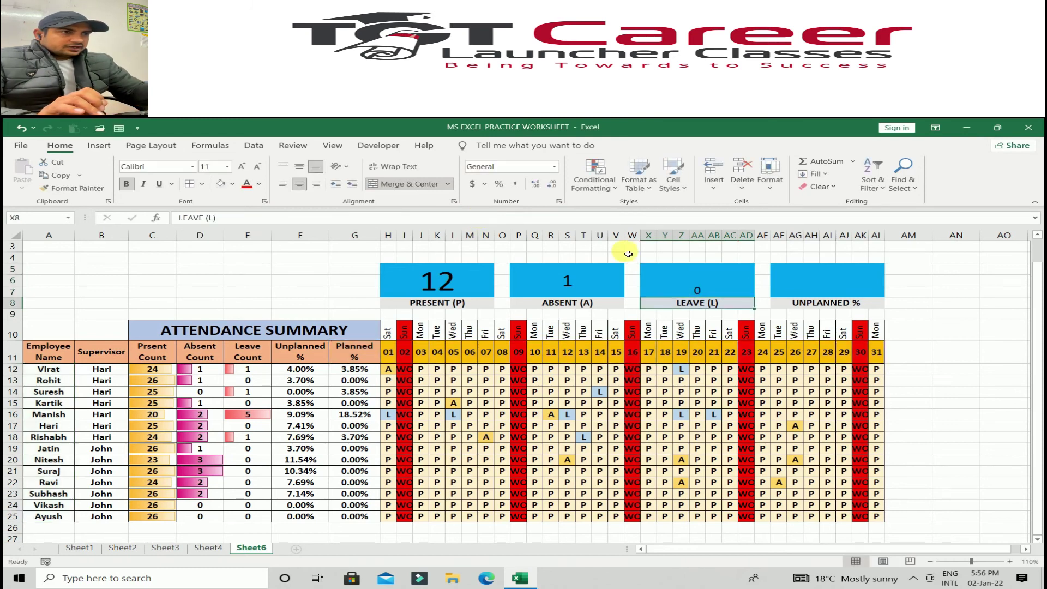
# Resize the LEAVE and ABSENT figures with Decrease Font Size
pyautogui.click(690, 289)
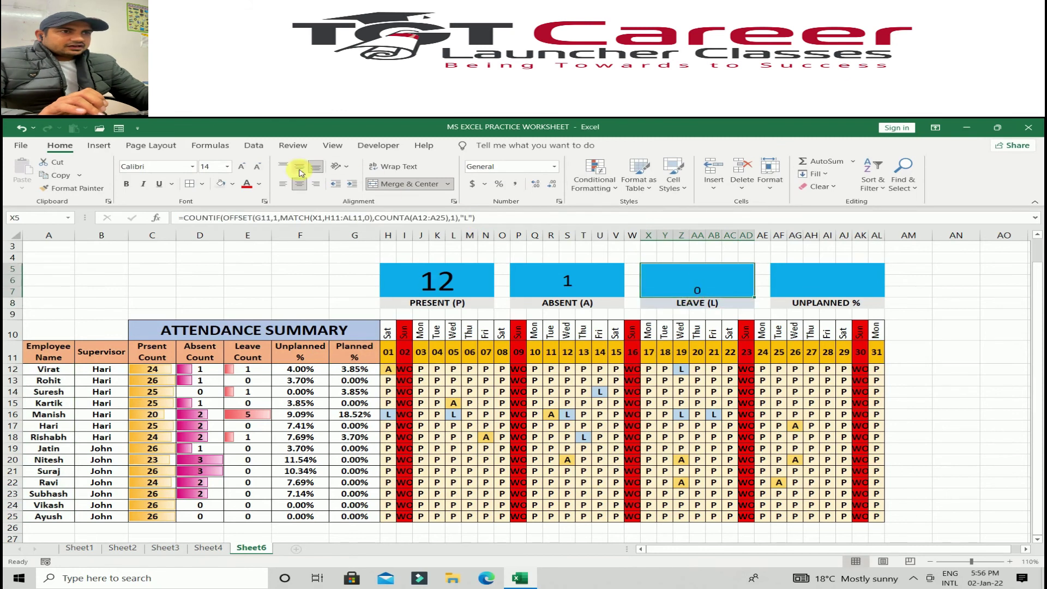
pyautogui.scroll(1, 693, 315)
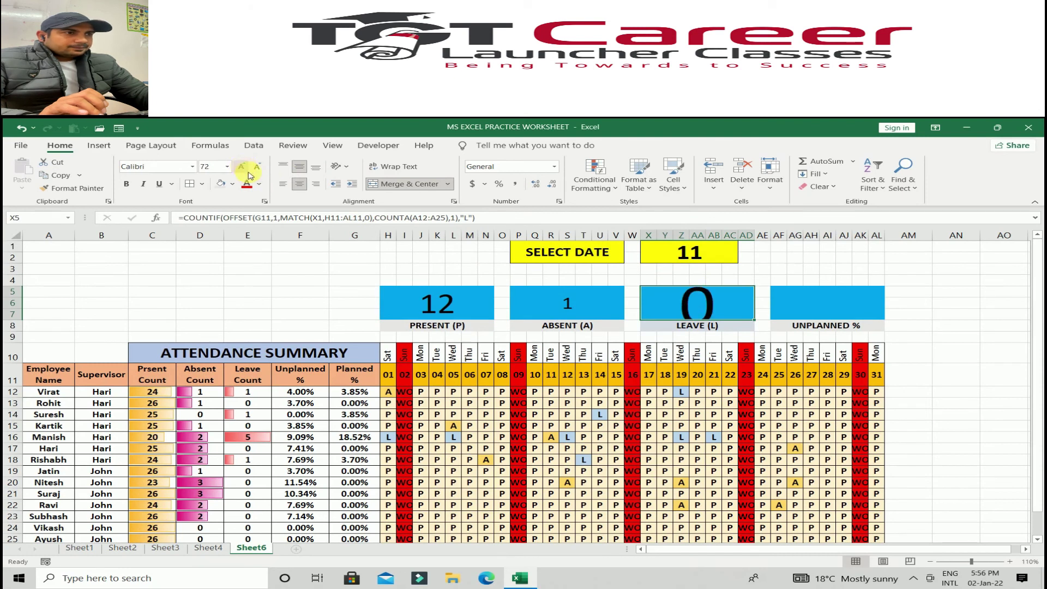
pyautogui.click(259, 167)
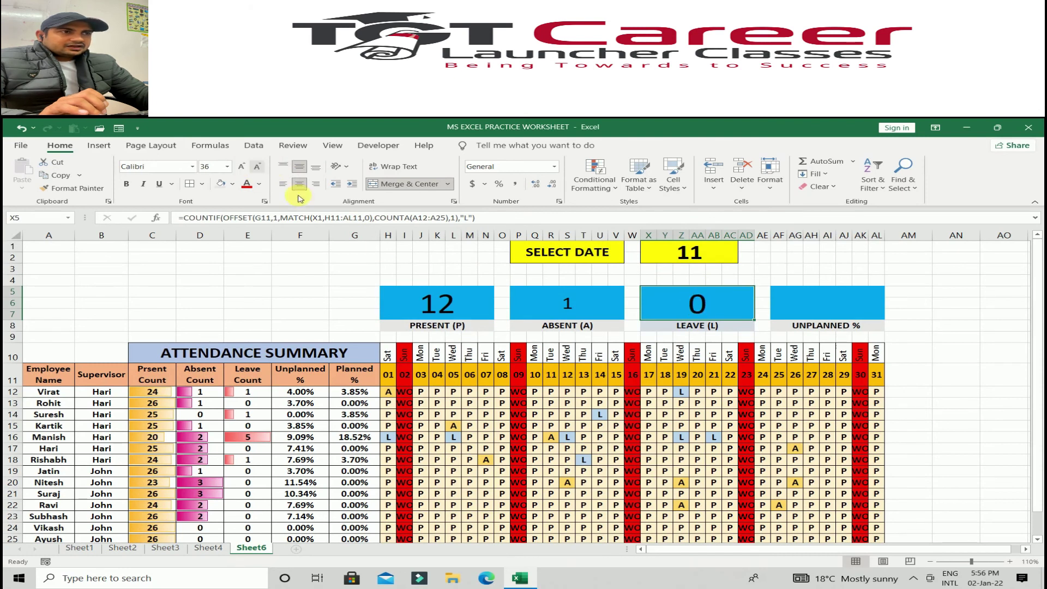
pyautogui.click(531, 295)
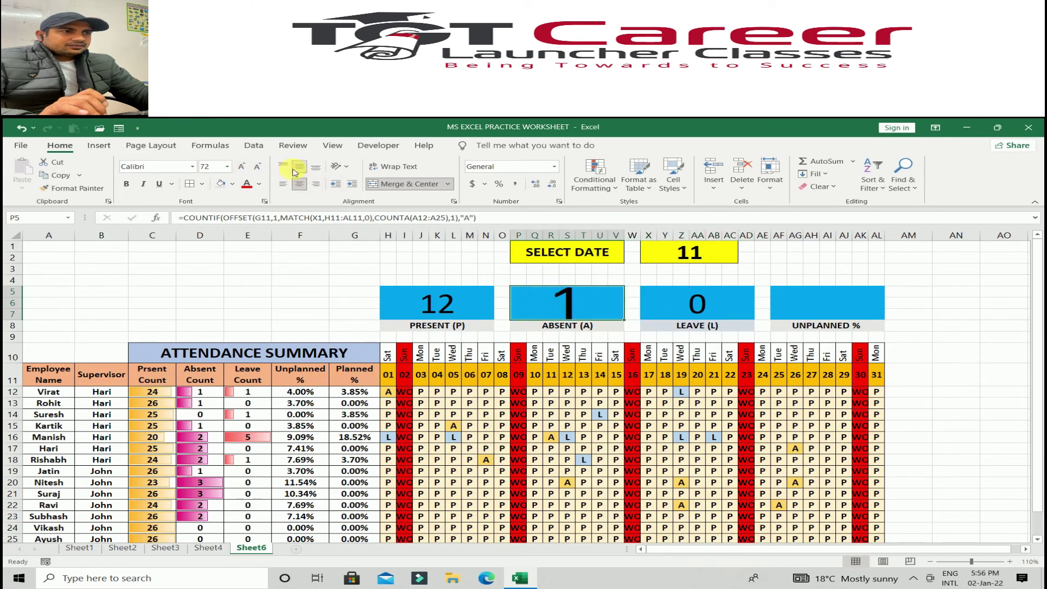
pyautogui.click(257, 167)
# Start an UNPLANNED % formula from the ABSENT count, then abandon it
pyautogui.click(832, 304)
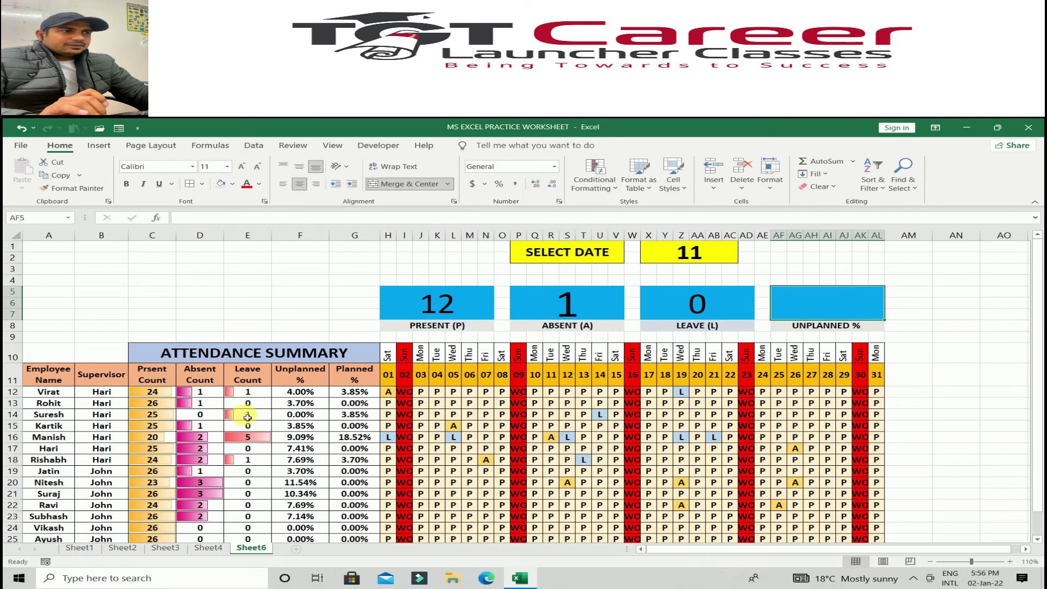
pyautogui.write('=')
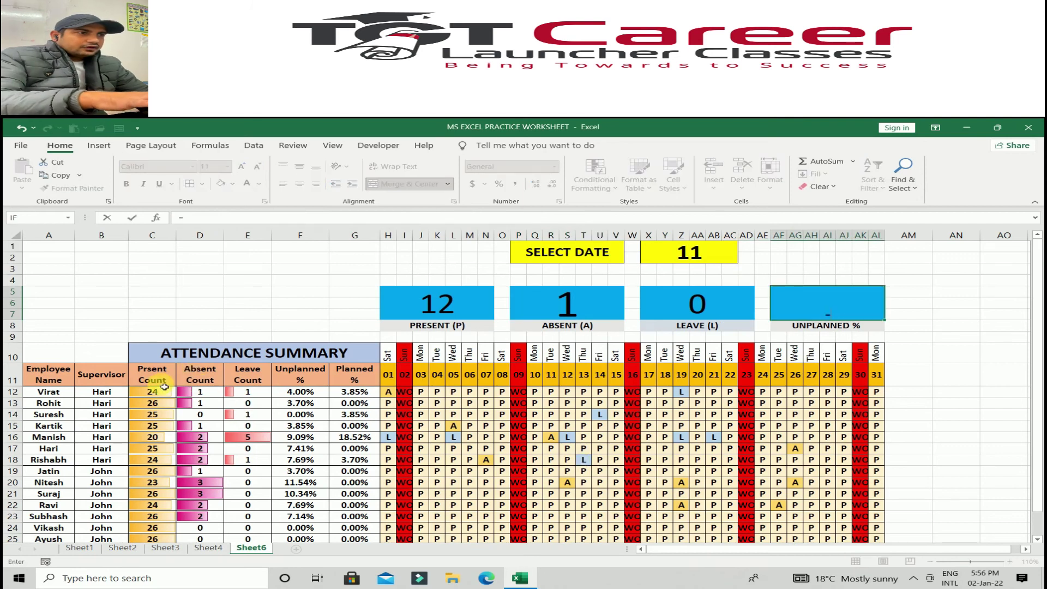
pyautogui.click(542, 304)
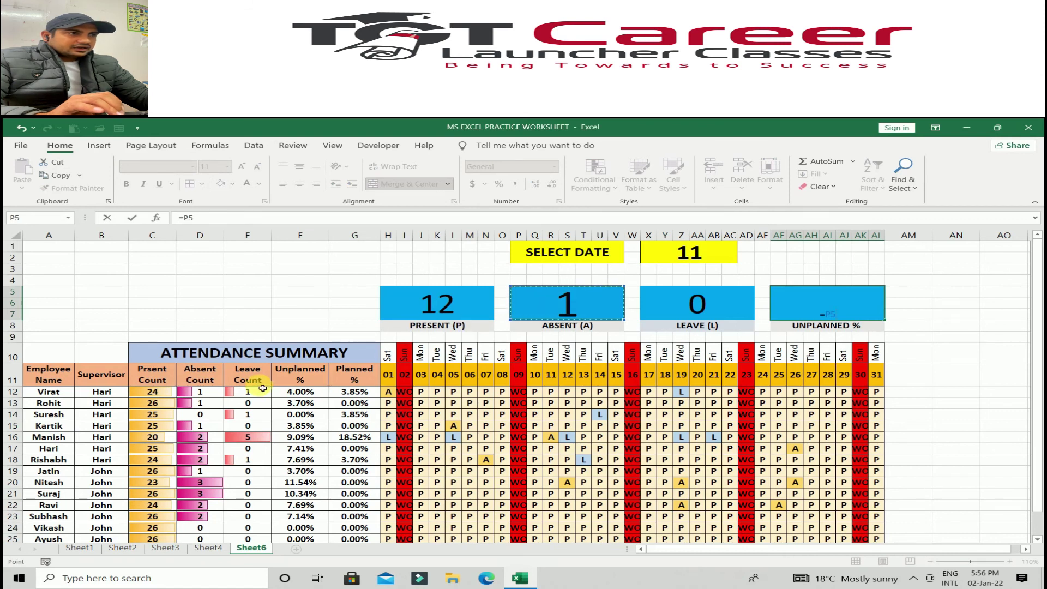
pyautogui.write('/')
pyautogui.press('BackSpace')
pyautogui.press('BackSpace')
pyautogui.press('BackSpace')
pyautogui.press('BackSpace')
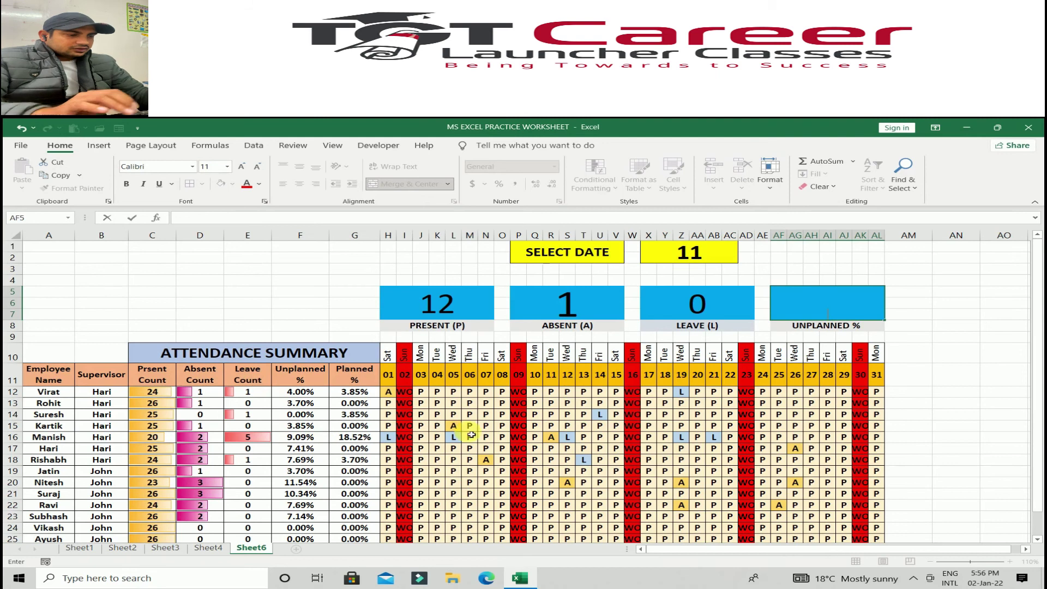
pyautogui.click(827, 303)
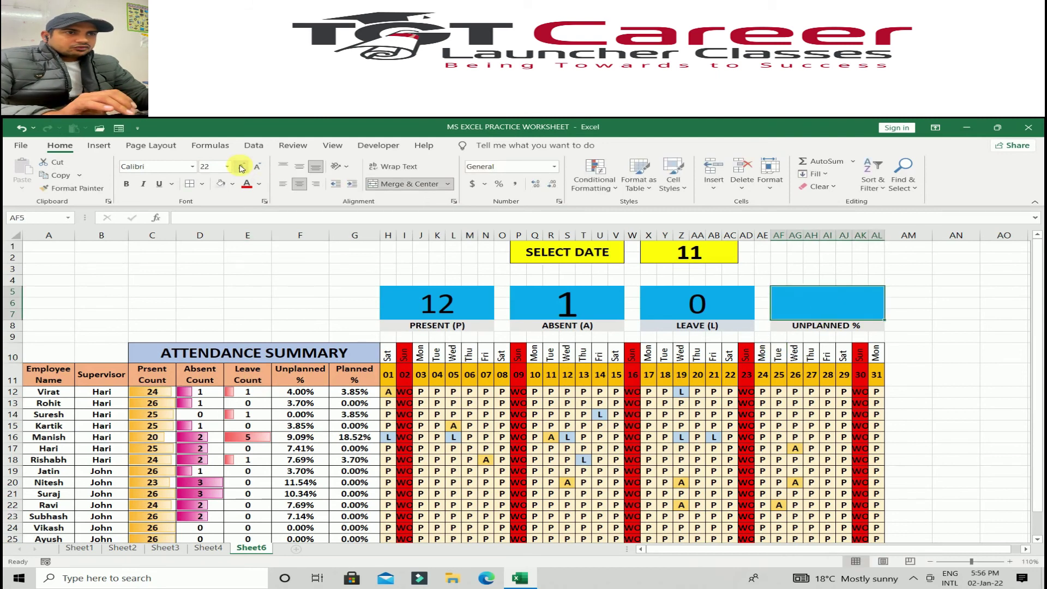
# Enter =P5/(H5+P5) in AF5 so UNPLANNED % shows 0.0769231
pyautogui.write('=')
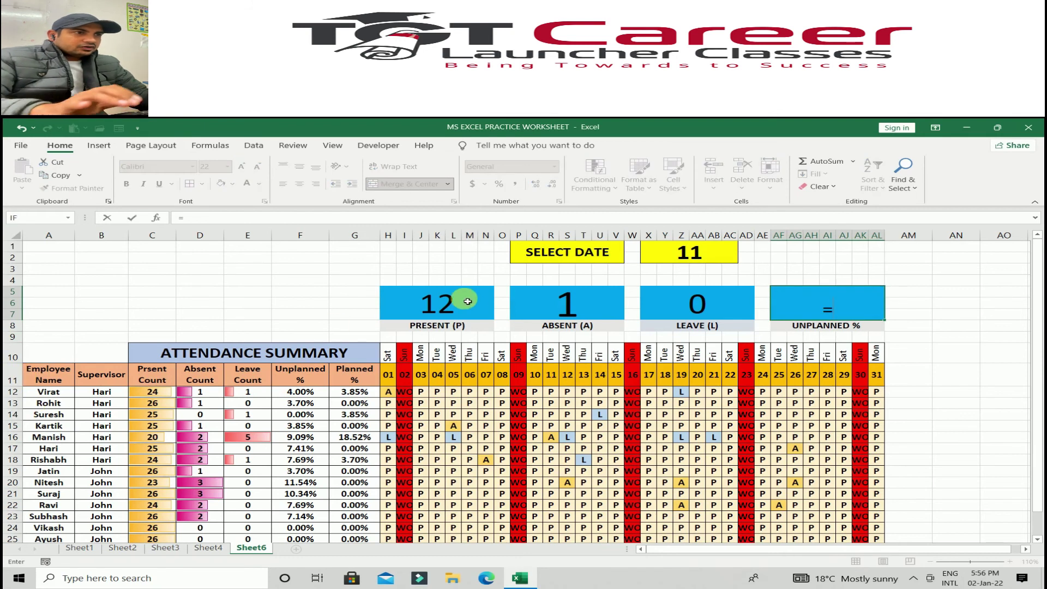
pyautogui.click(564, 301)
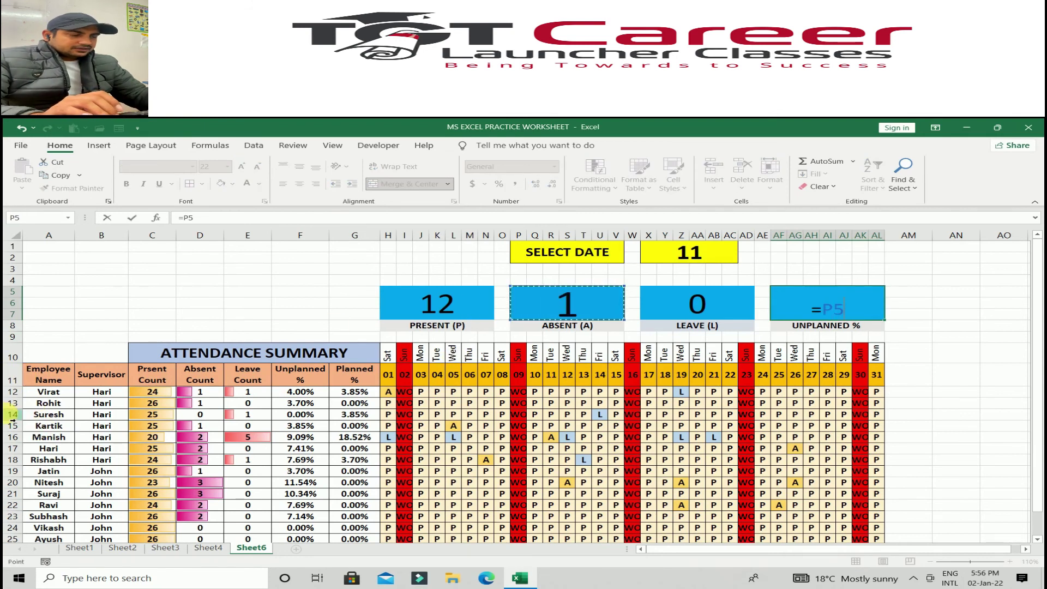
pyautogui.write('/')
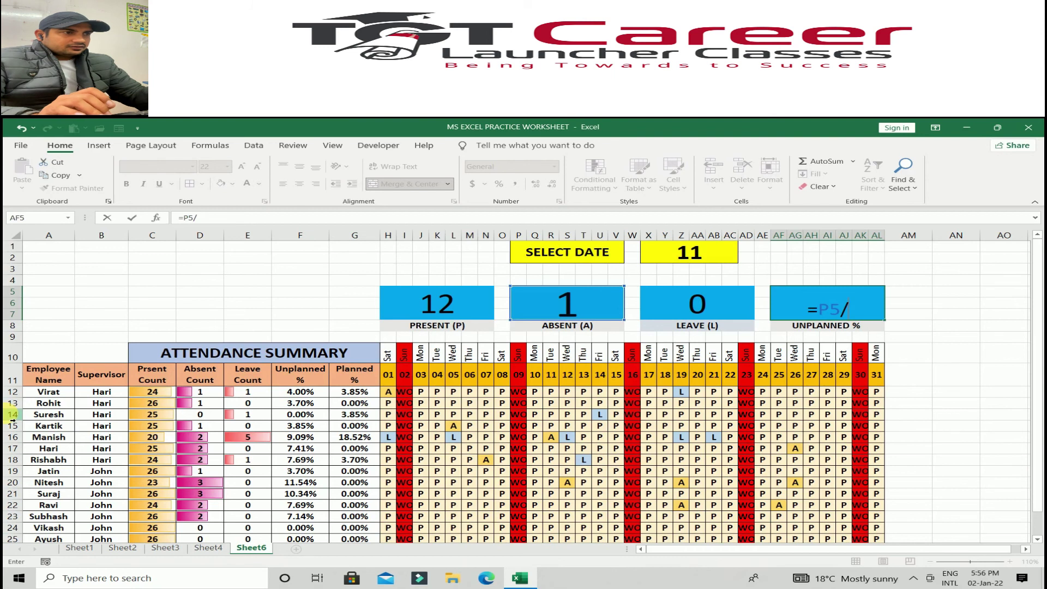
pyautogui.write('(')
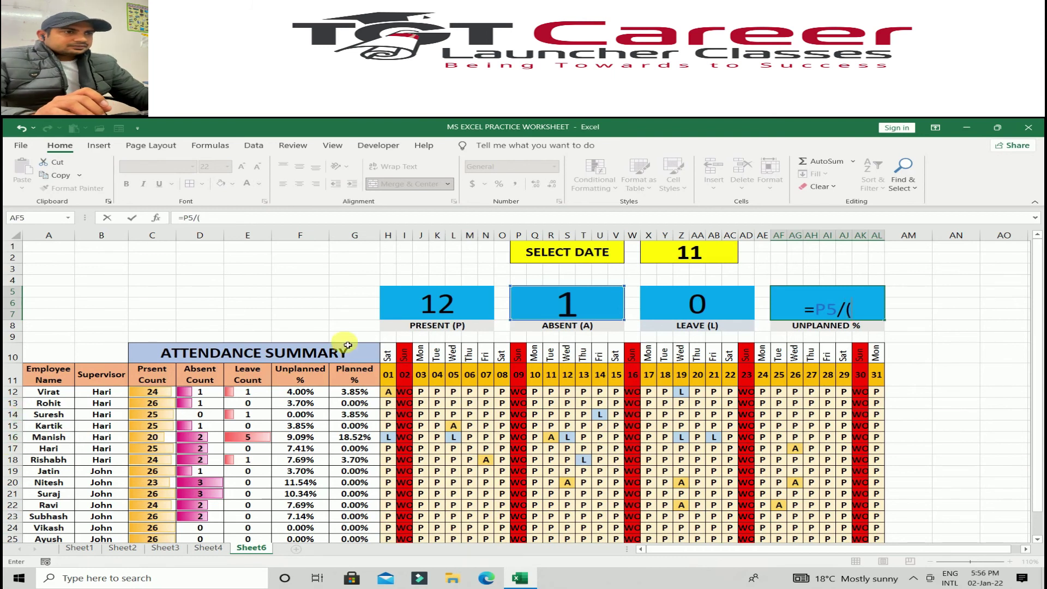
pyautogui.click(418, 311)
pyautogui.write('+')
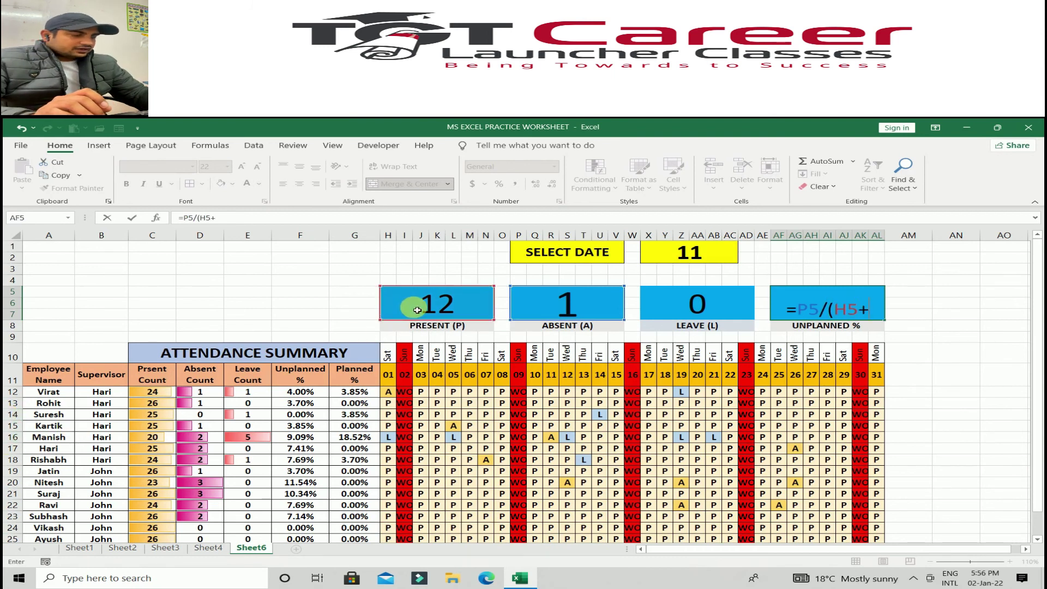
pyautogui.click(561, 313)
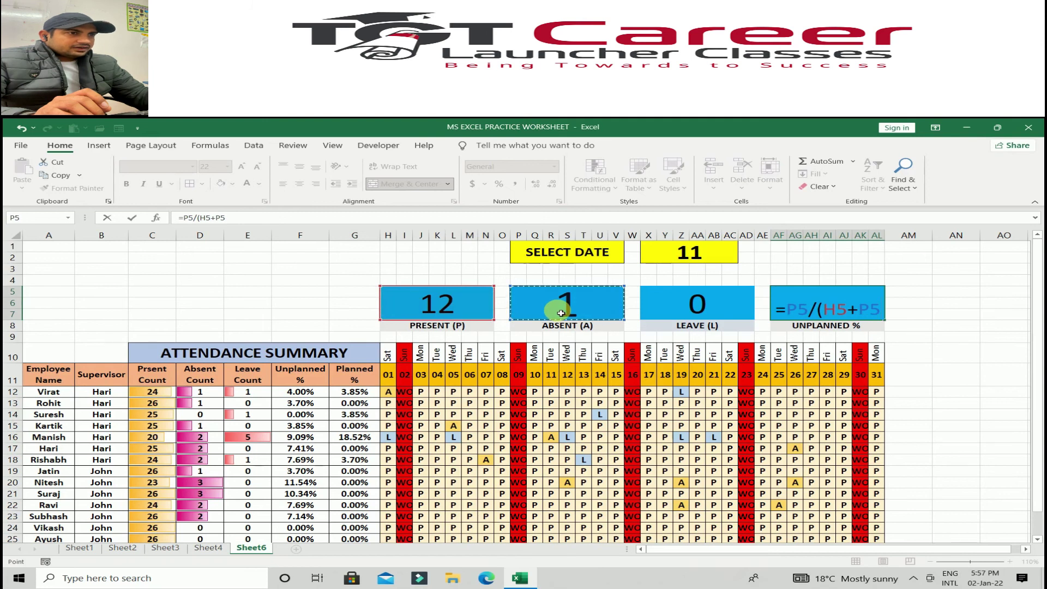
pyautogui.press('Return')
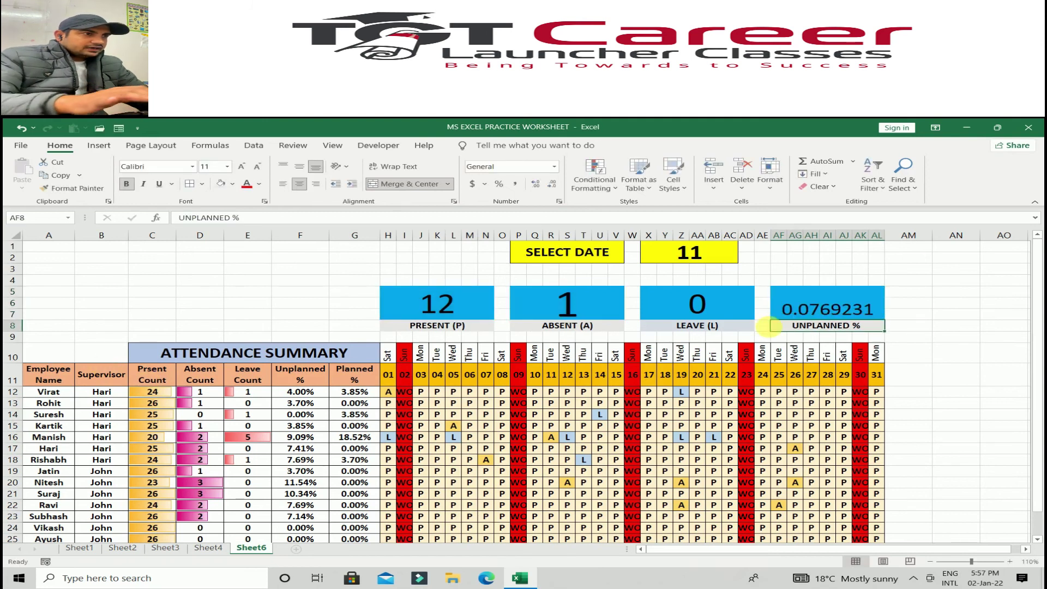
pyautogui.click(780, 308)
# Format the UNPLANNED % value as a percentage, showing 7.69%
pyautogui.click(812, 309)
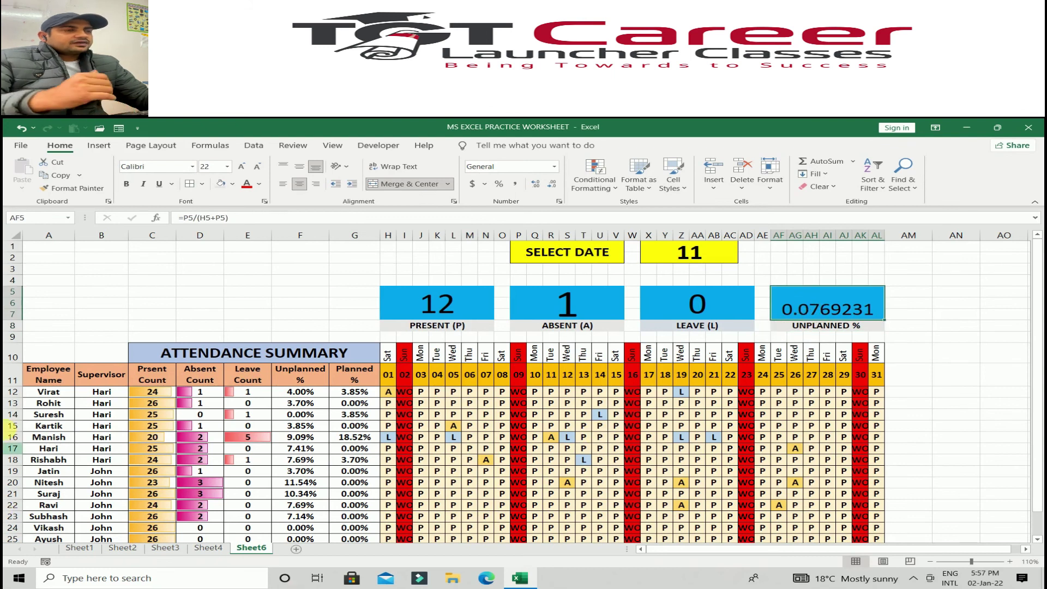
pyautogui.click(556, 167)
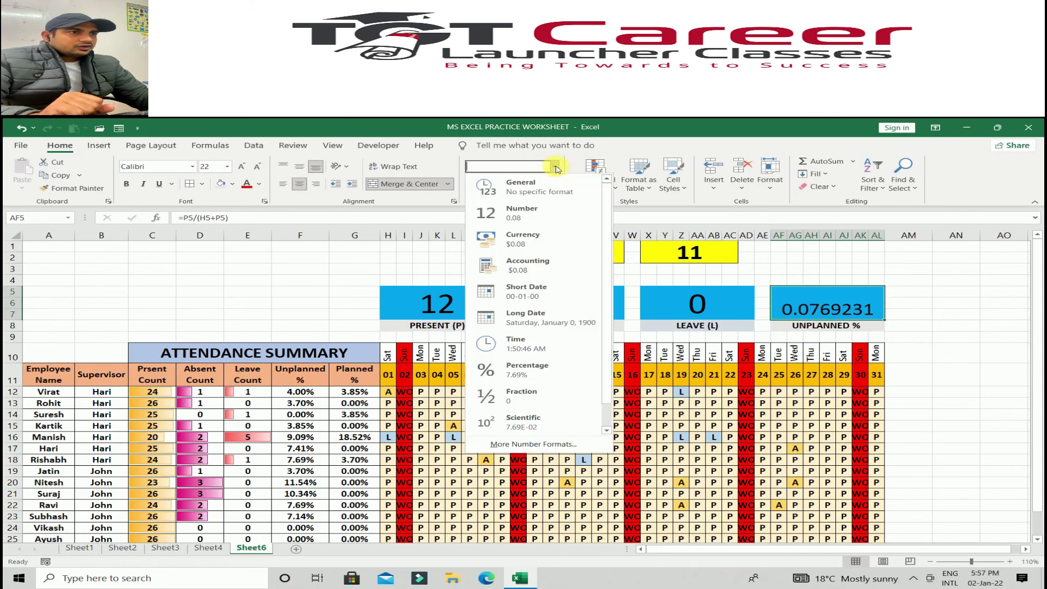
pyautogui.click(539, 377)
# Try font size 34 on all four card numbers, then undo it
pyautogui.click(454, 306)
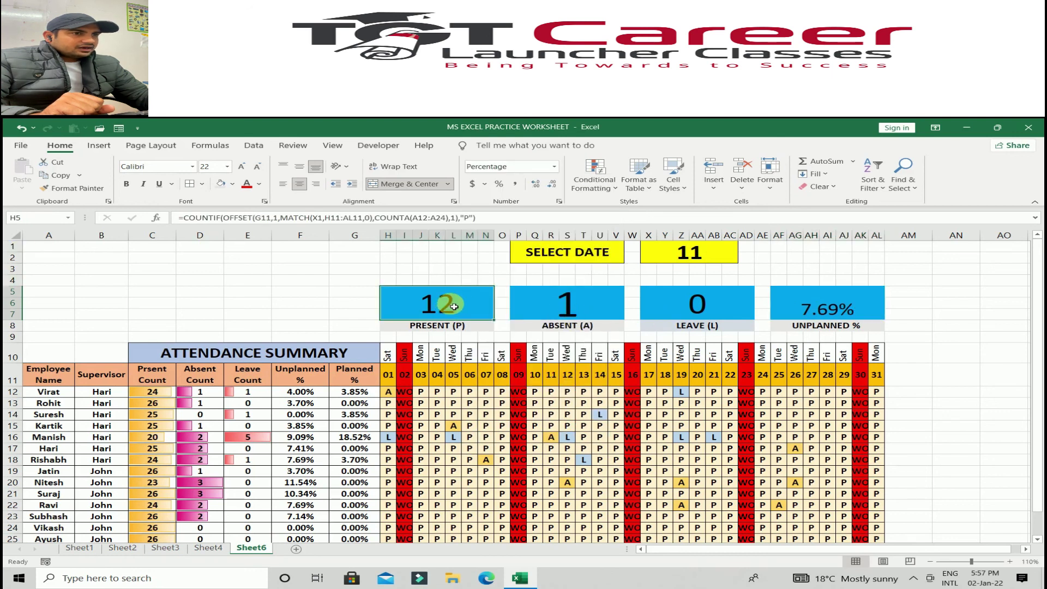
pyautogui.moveTo(454, 306); pyautogui.dragTo(824, 304)
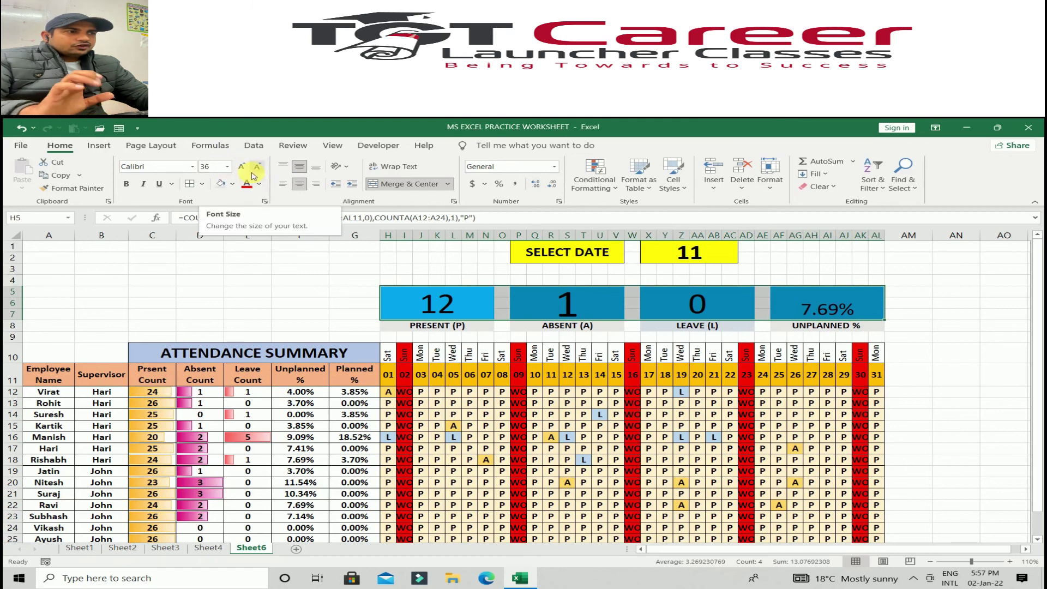
pyautogui.click(213, 166)
pyautogui.write('34')
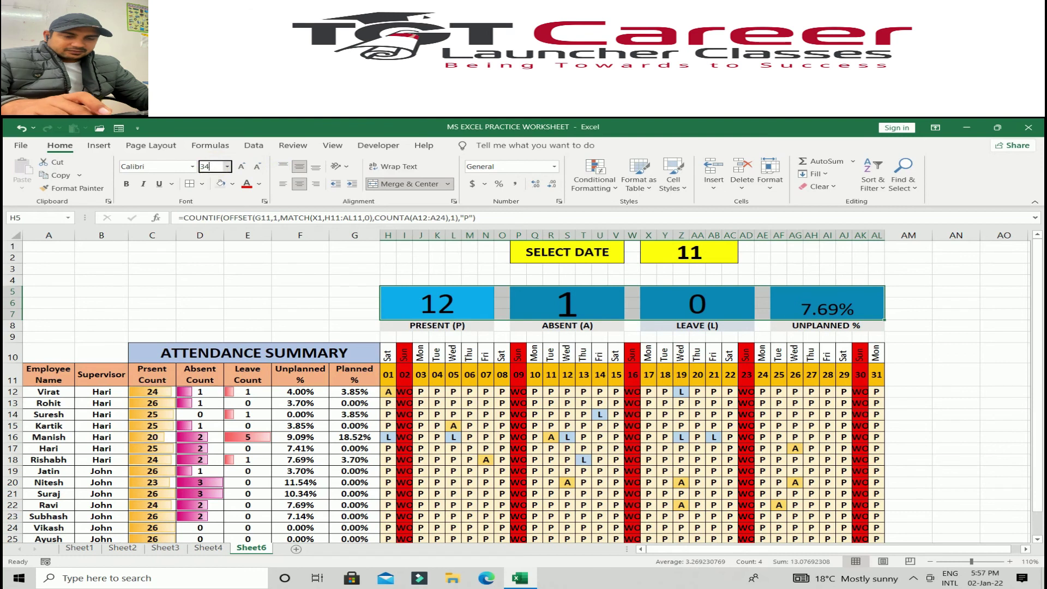
pyautogui.press('Return')
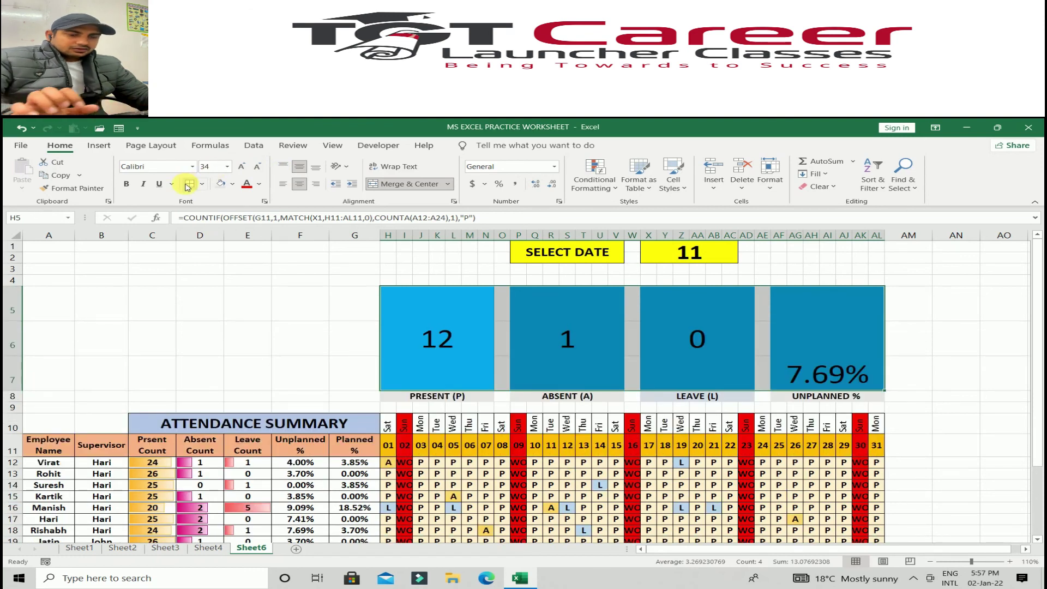
pyautogui.hotkey('ctrl', 'z')
# Middle-align the 7.69% vertically in the UNPLANNED % card
pyautogui.click(816, 308)
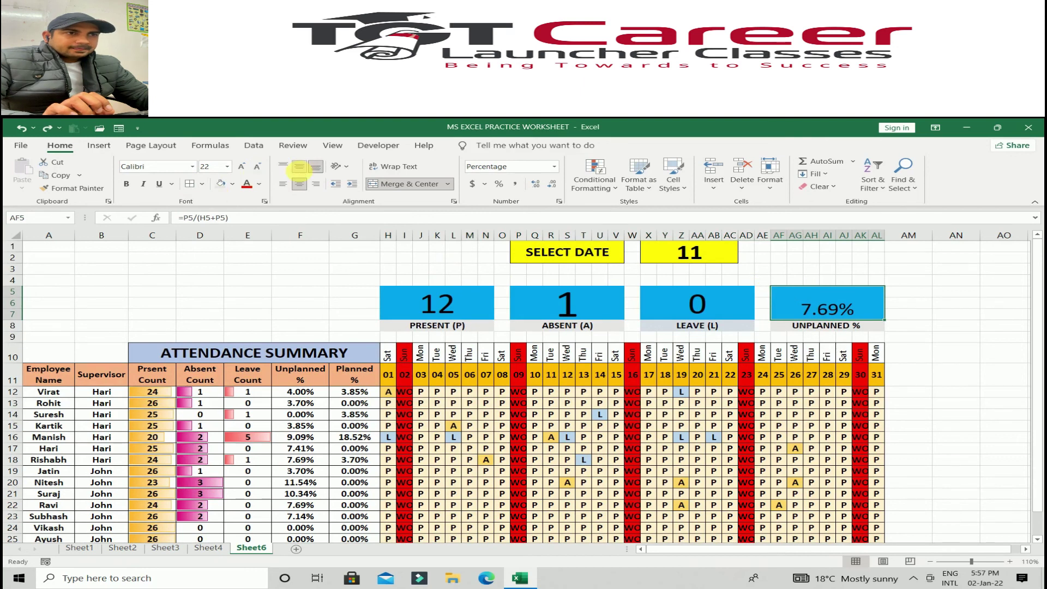
pyautogui.click(299, 168)
pyautogui.click(697, 280)
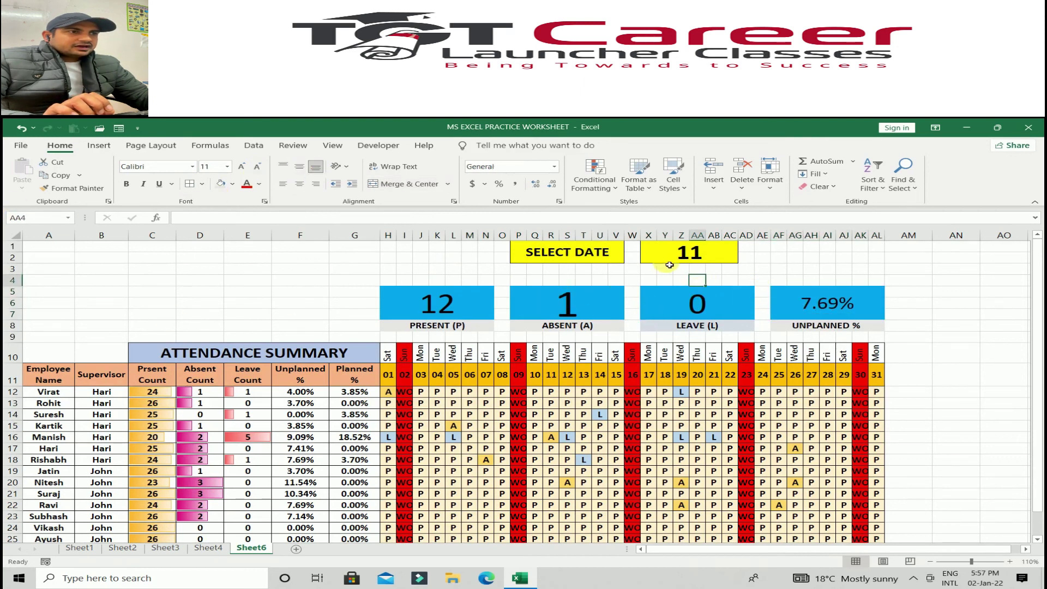
# Switch the dashboard date to 15 and check the PRESENT count formula
pyautogui.click(682, 252)
pyautogui.click(744, 246)
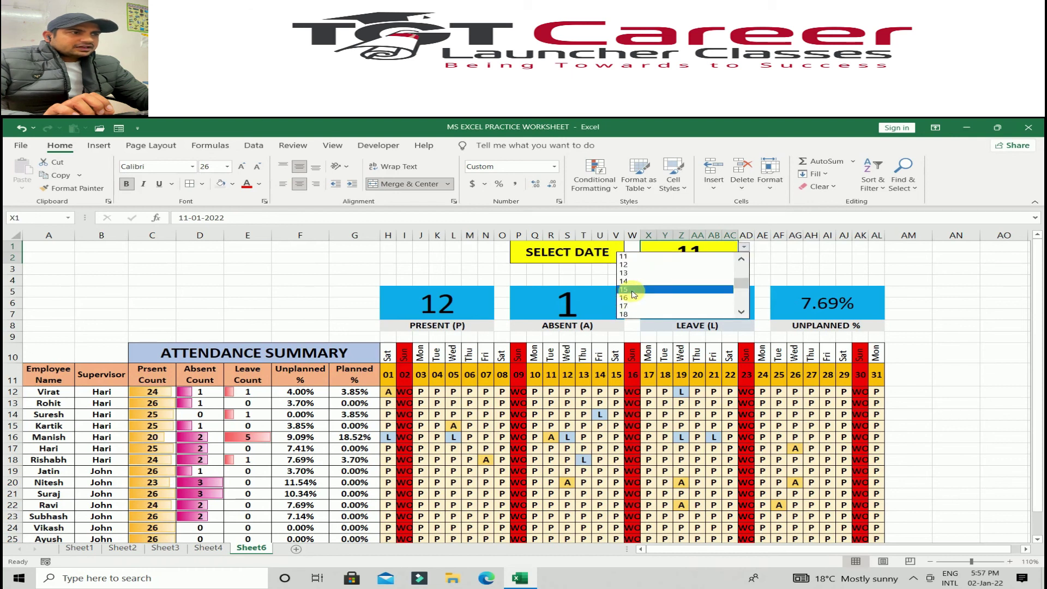
pyautogui.click(636, 295)
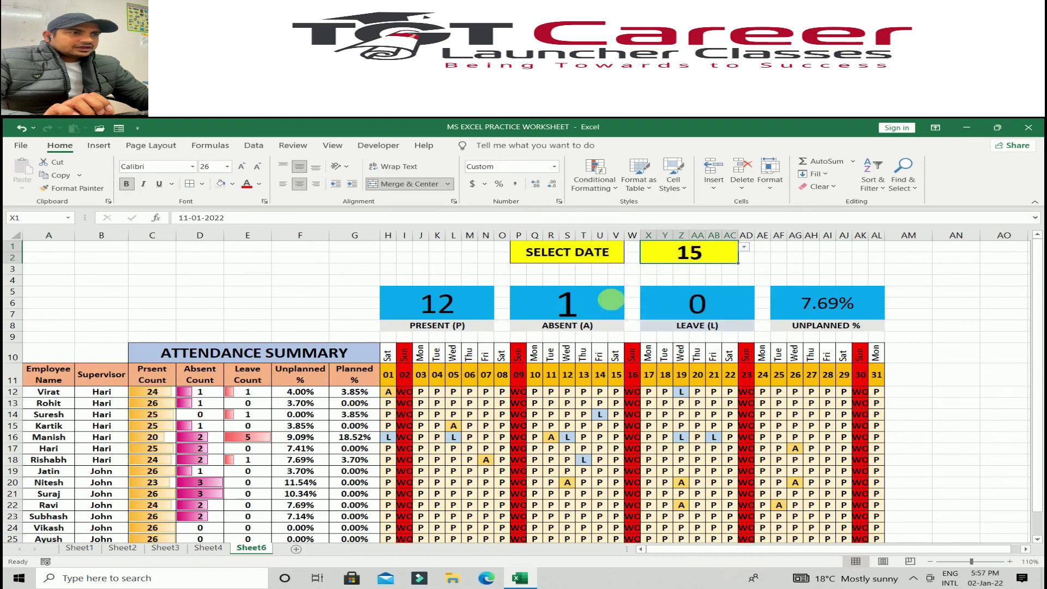
pyautogui.click(459, 309)
pyautogui.scroll(-1, 459, 306)
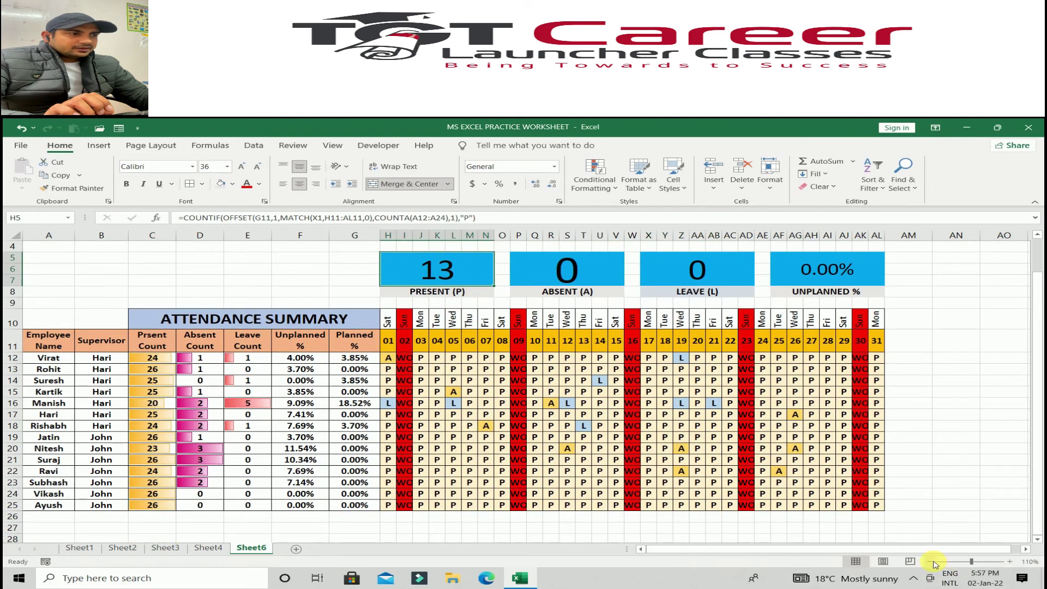
pyautogui.scroll(3, 806, 479)
# Change the date to 20, then 26, and check each card's formula
pyautogui.click(617, 261)
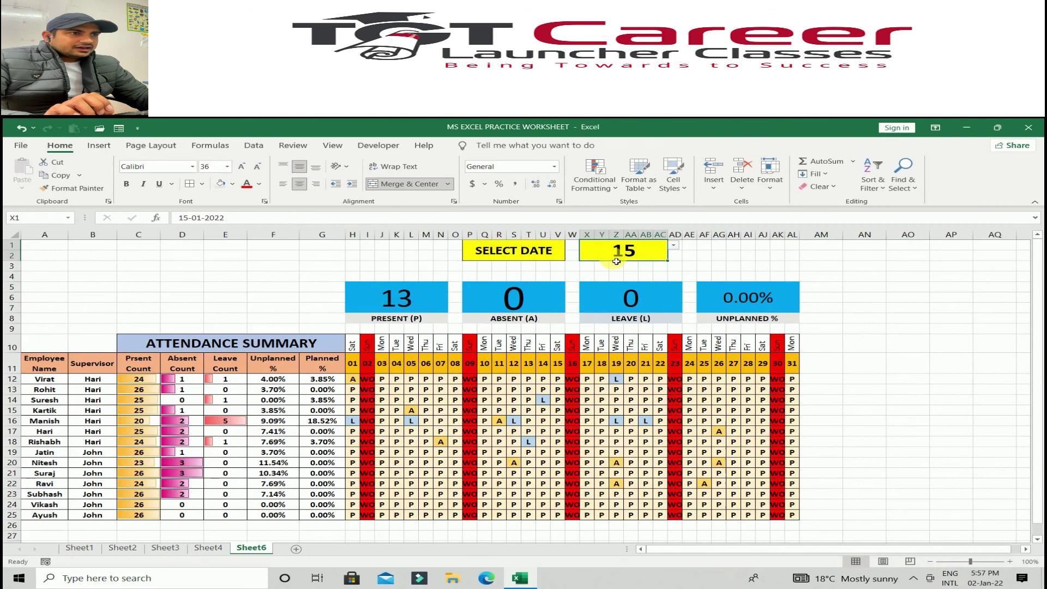
pyautogui.click(674, 246)
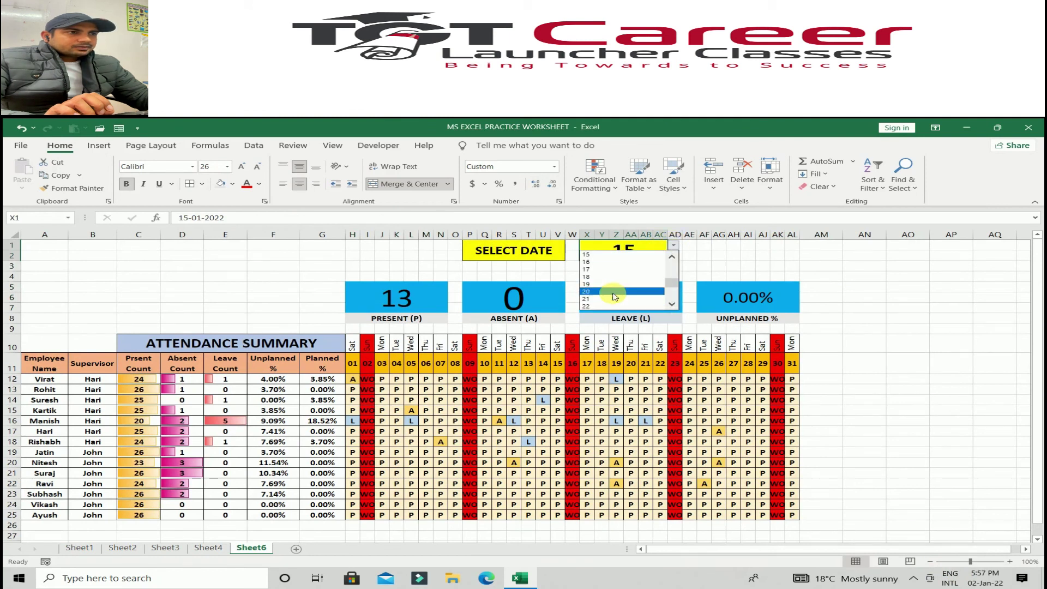
pyautogui.click(598, 315)
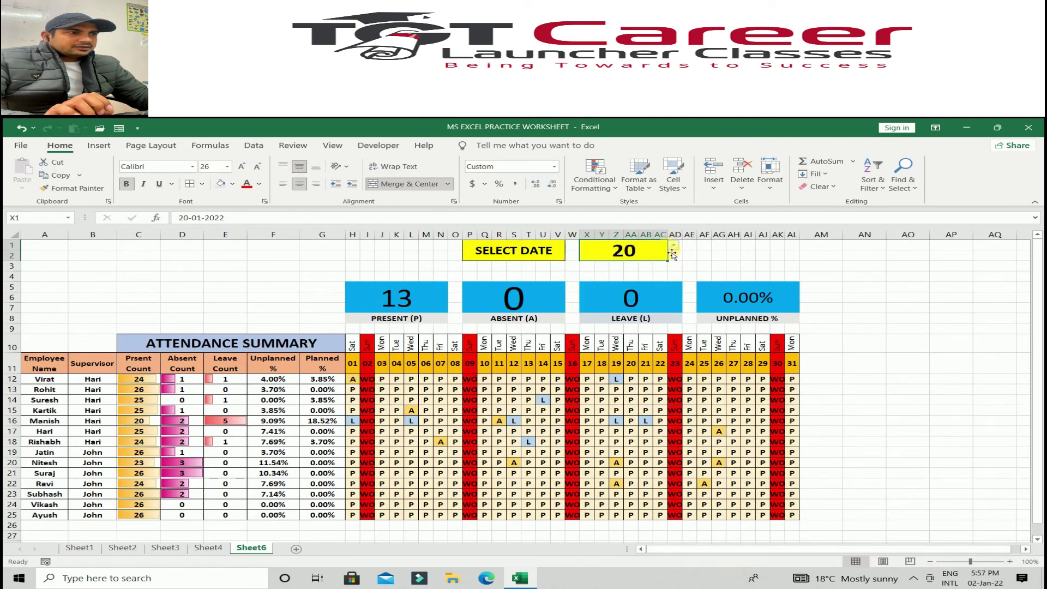
pyautogui.click(674, 246)
pyautogui.click(604, 299)
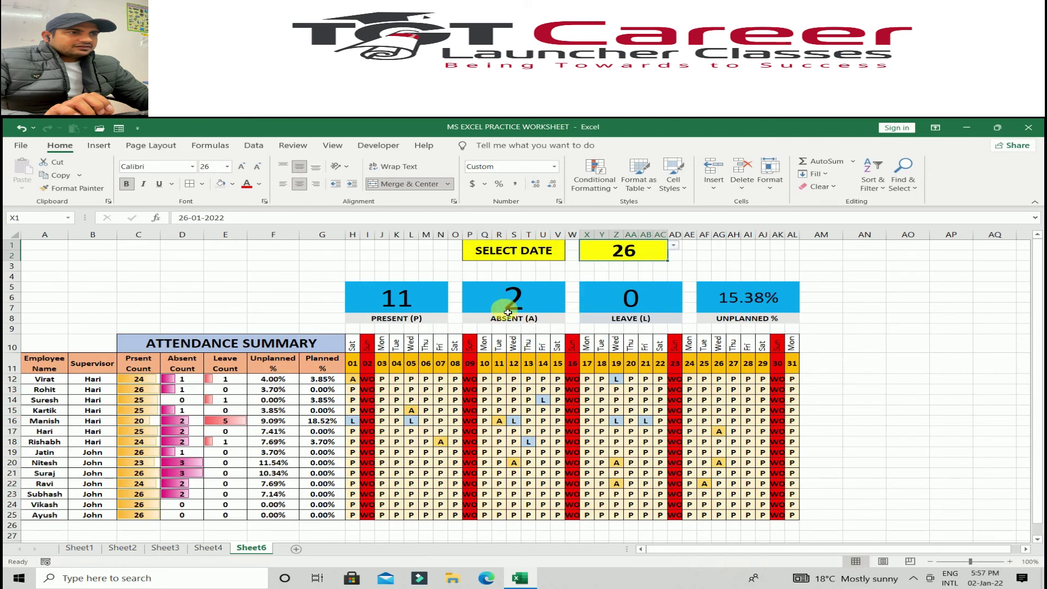
pyautogui.click(419, 308)
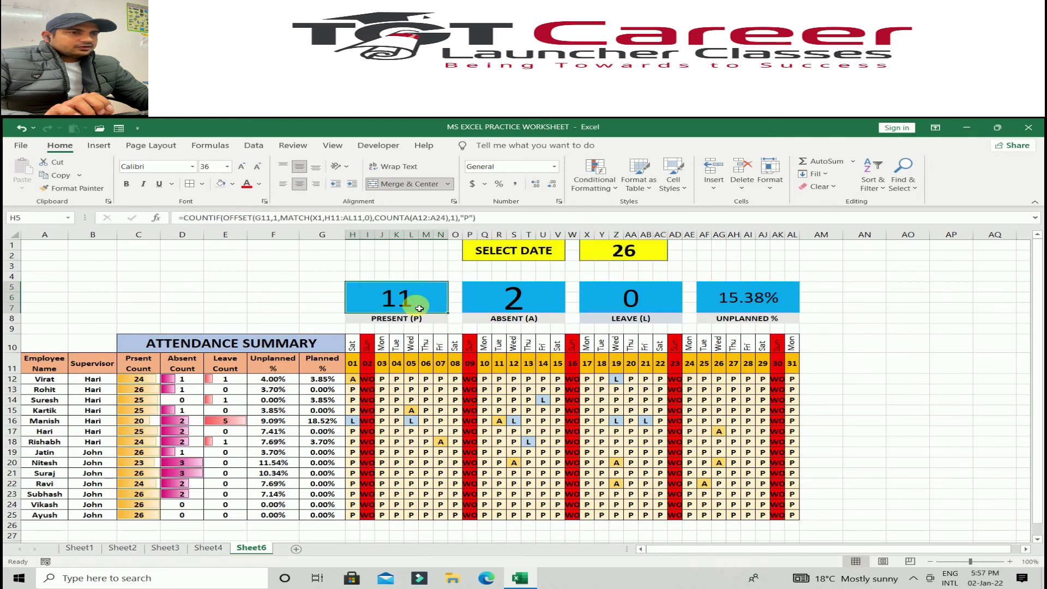
pyautogui.click(494, 299)
pyautogui.click(637, 307)
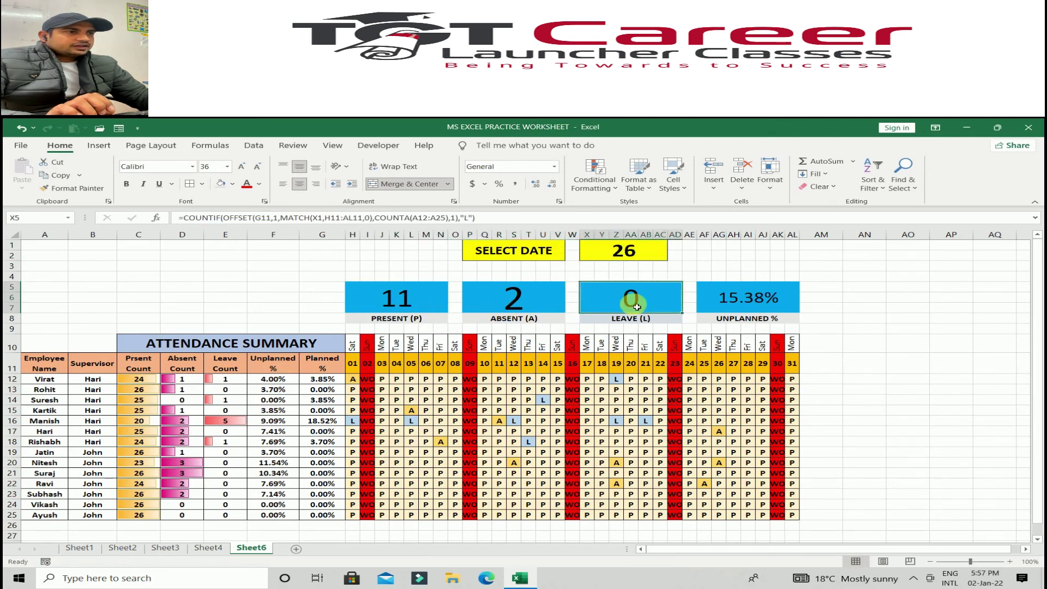
pyautogui.click(712, 298)
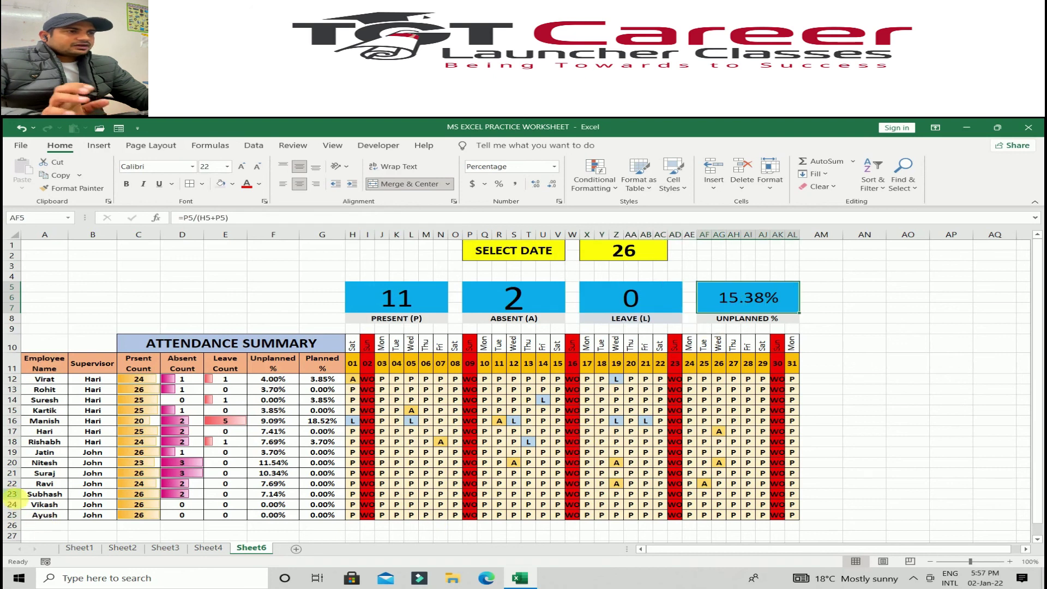
pyautogui.click(606, 254)
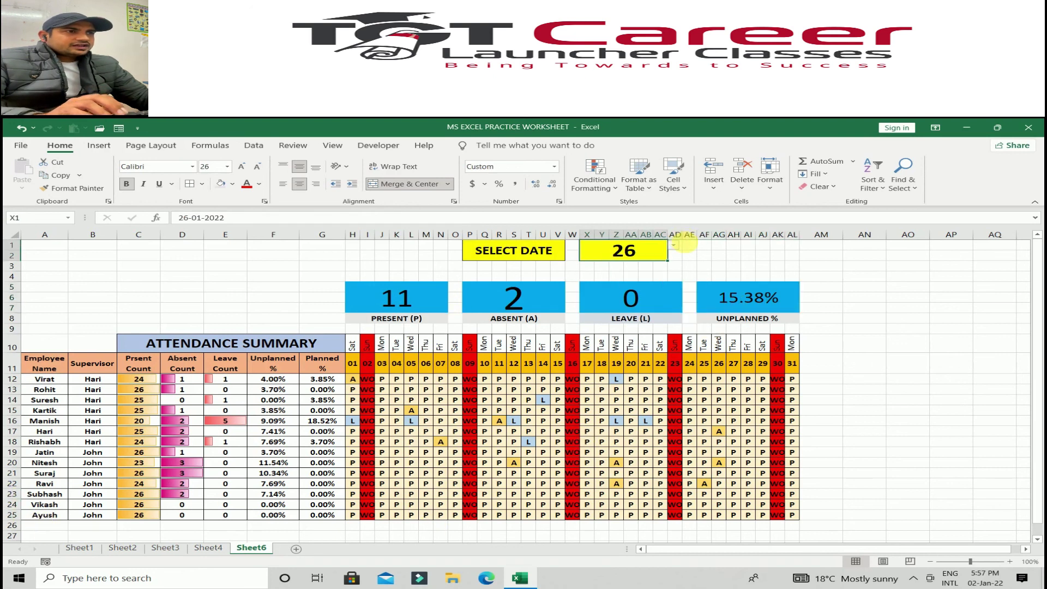
pyautogui.click(674, 246)
# Pick date 28, then 27, from the date dropdown
pyautogui.click(616, 284)
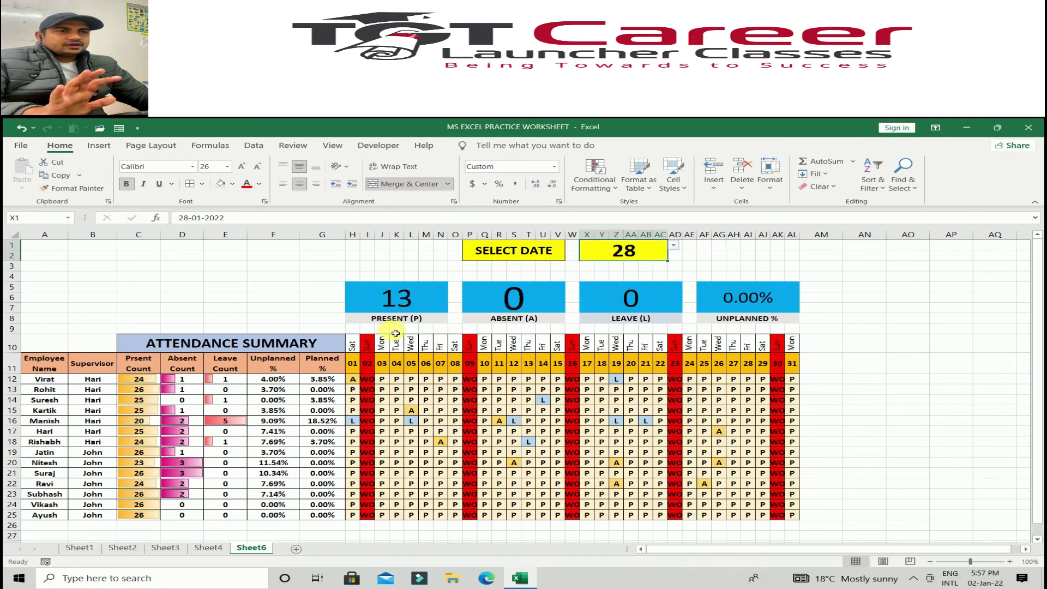
pyautogui.click(675, 246)
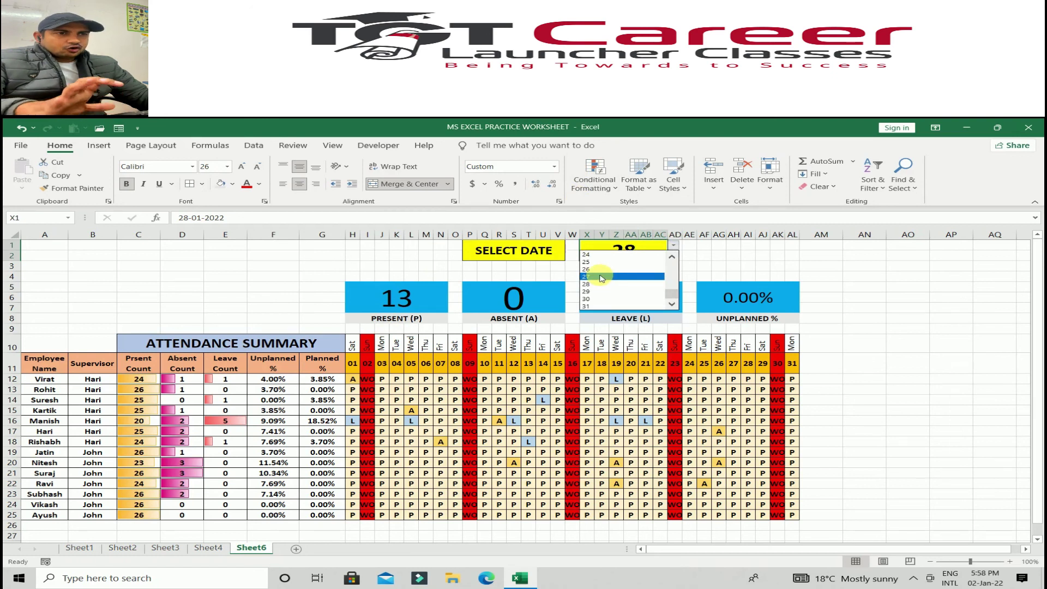
pyautogui.click(601, 278)
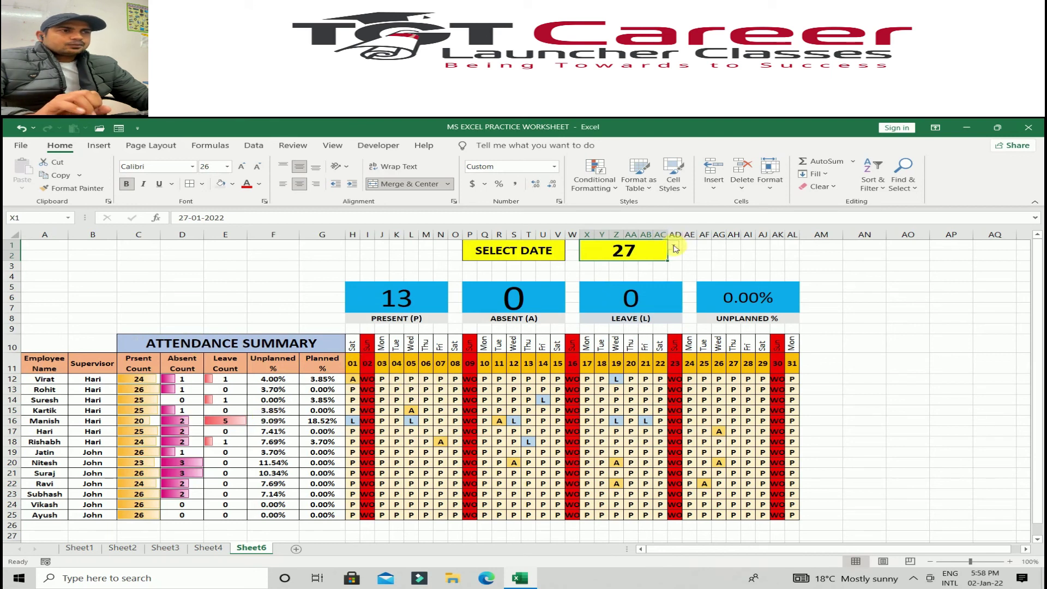
pyautogui.click(674, 247)
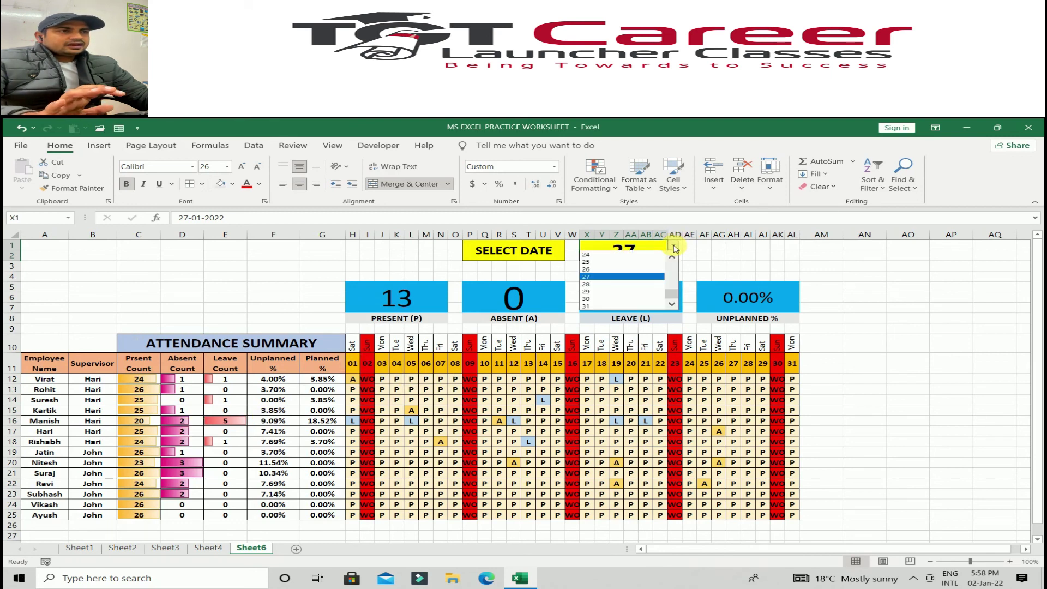
pyautogui.click(596, 277)
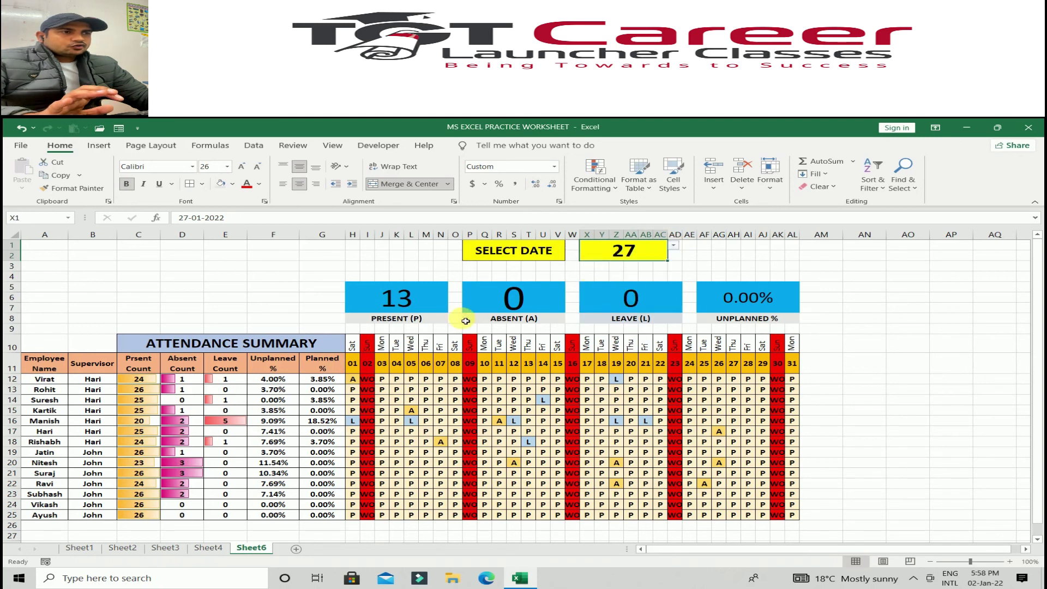
# Review the PRESENT, ABSENT and LEAVE card formulas, keeping the date at 27
pyautogui.click(408, 304)
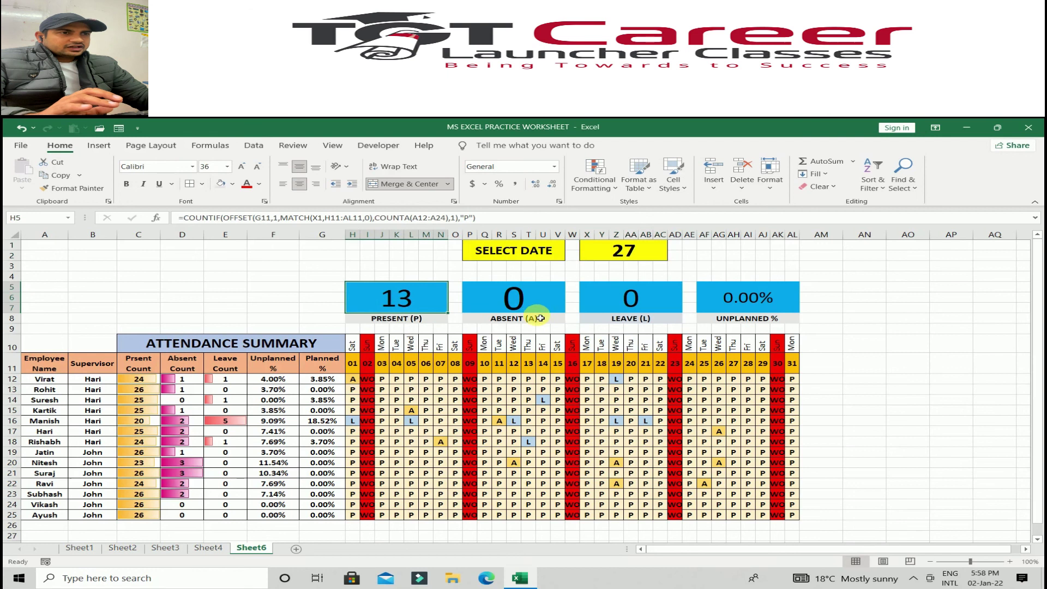
pyautogui.click(518, 317)
pyautogui.click(534, 307)
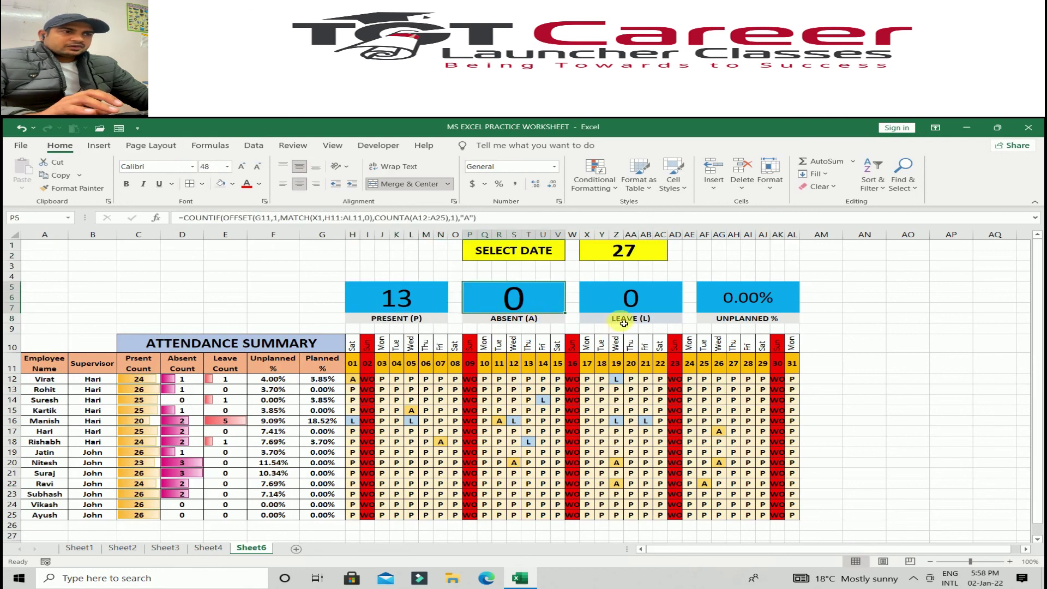
pyautogui.click(624, 323)
pyautogui.click(632, 300)
pyautogui.click(676, 248)
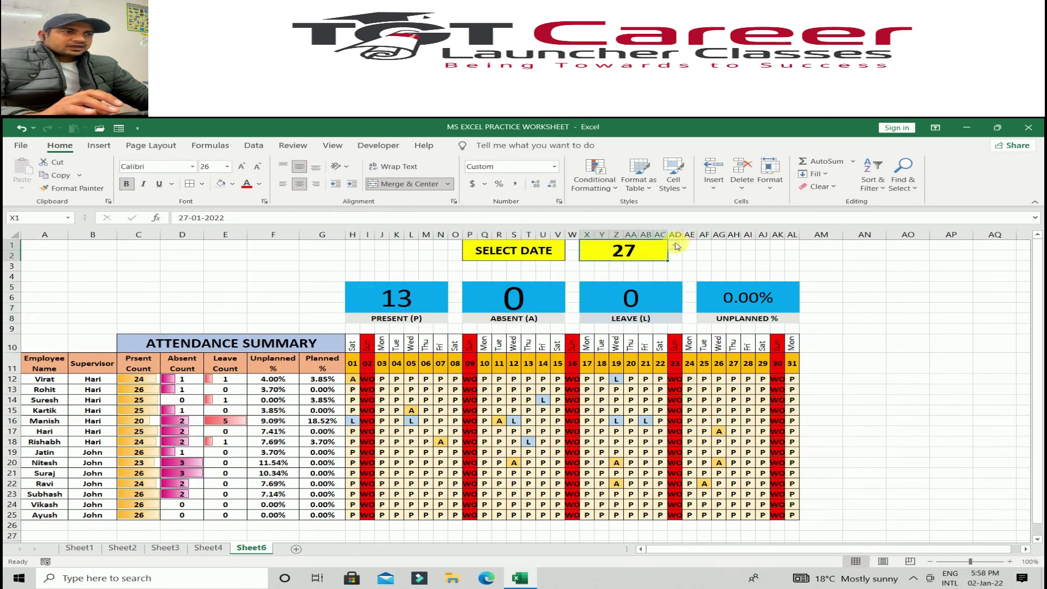
pyautogui.click(675, 246)
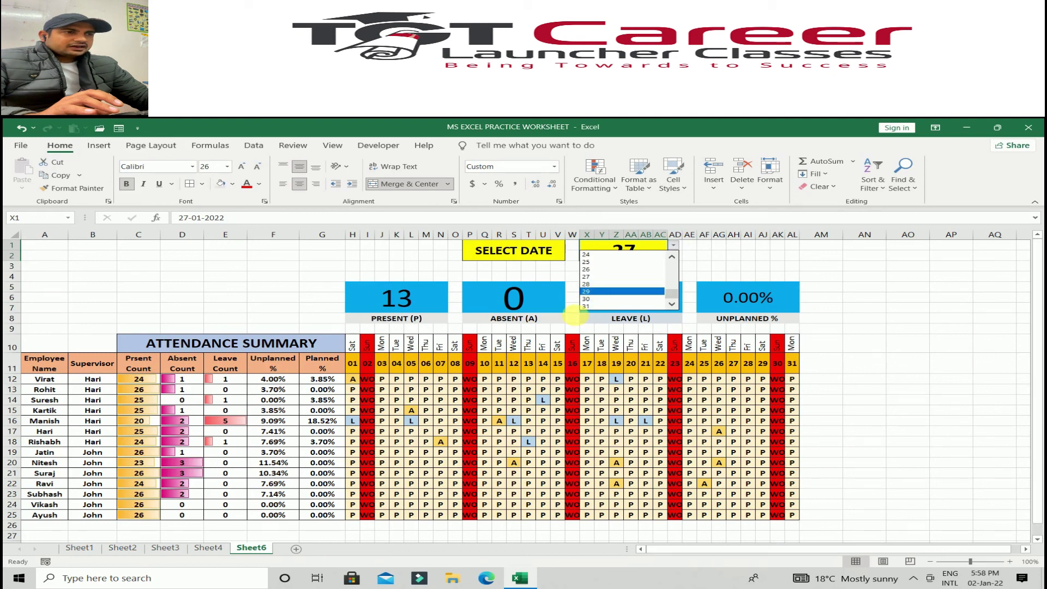
pyautogui.click(573, 318)
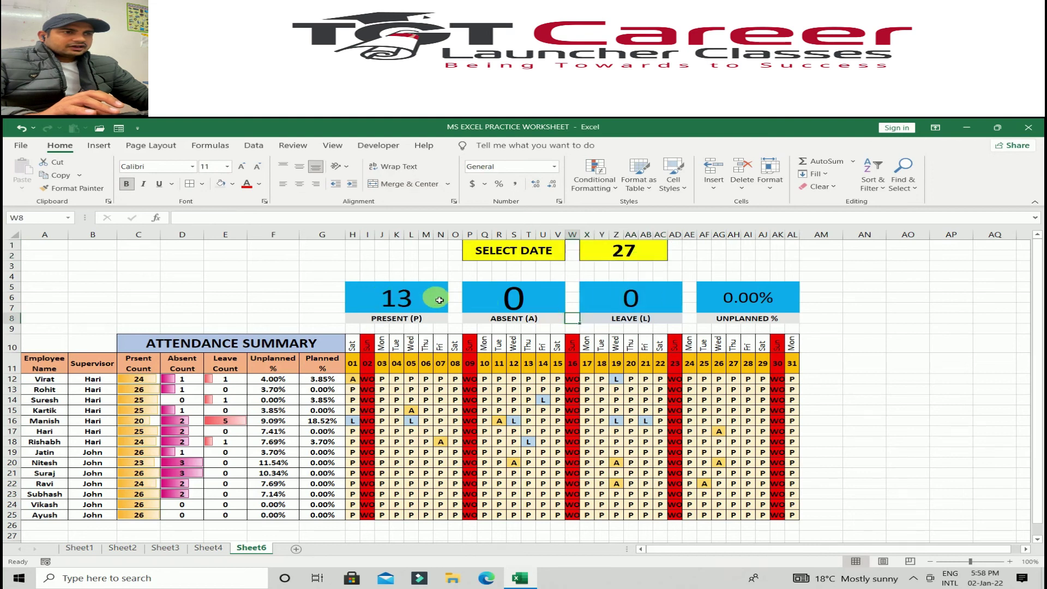